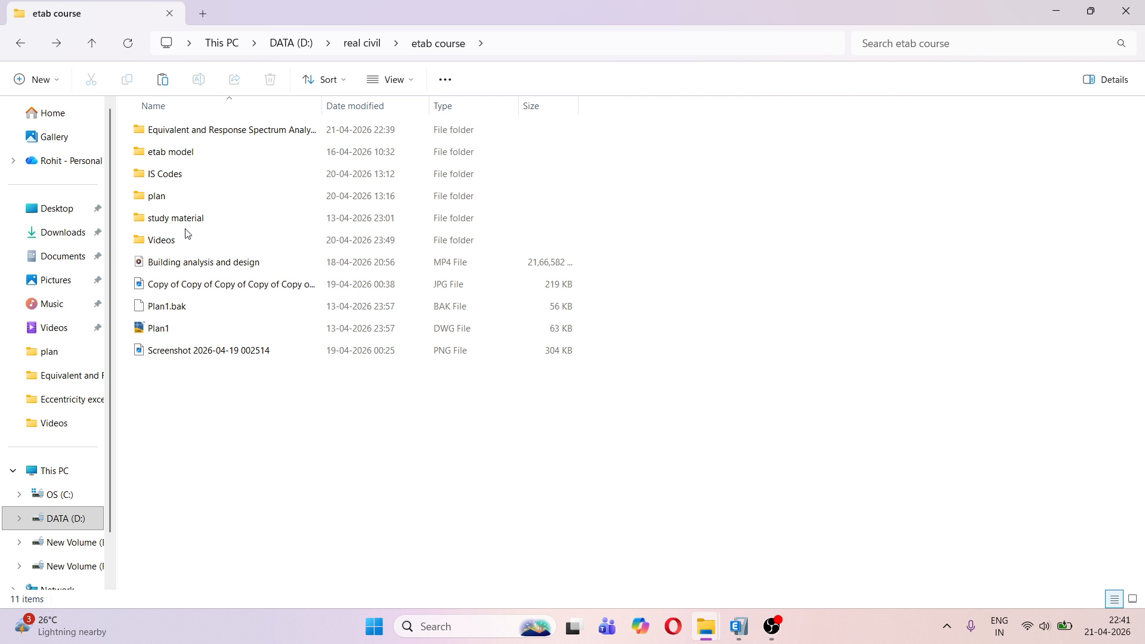
Open the IS1893_Part1_2016 PDF from the IS Codes folder
double_click(179, 179)
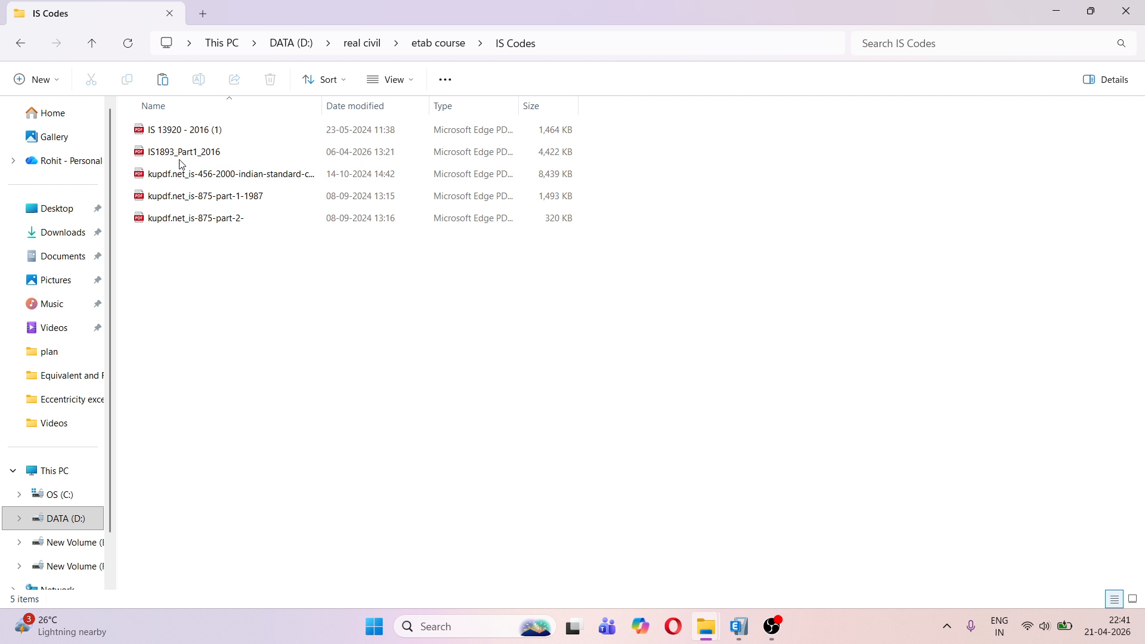
left_click(189, 153)
double_click(188, 153)
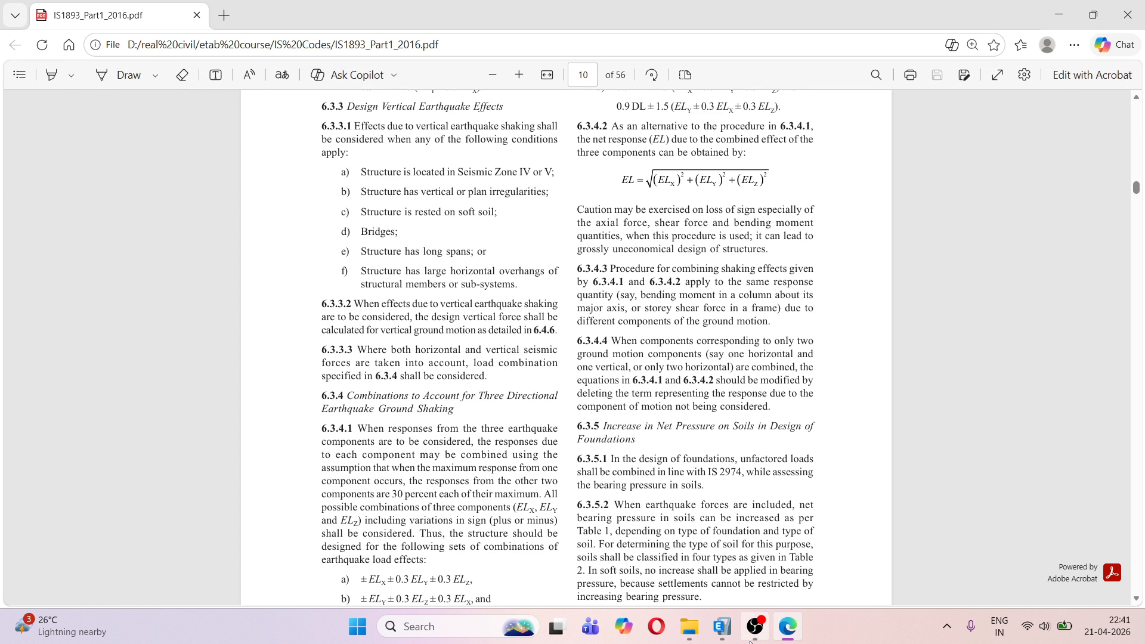
Switch to ETABS and start adding a new time history function of type From File
left_click(732, 638)
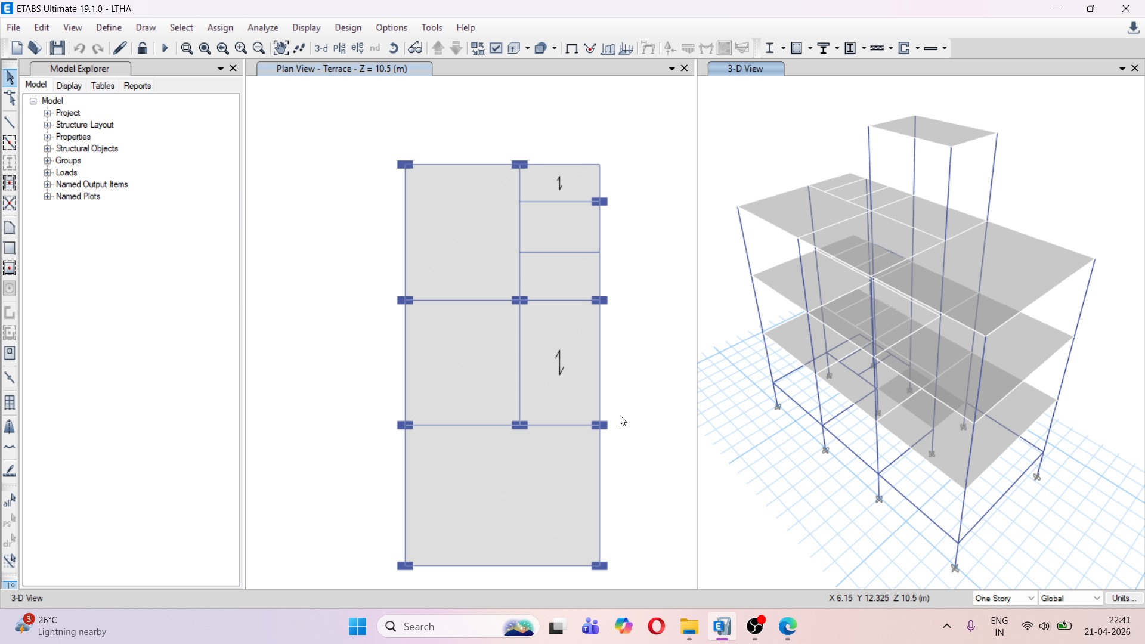
left_click(108, 31)
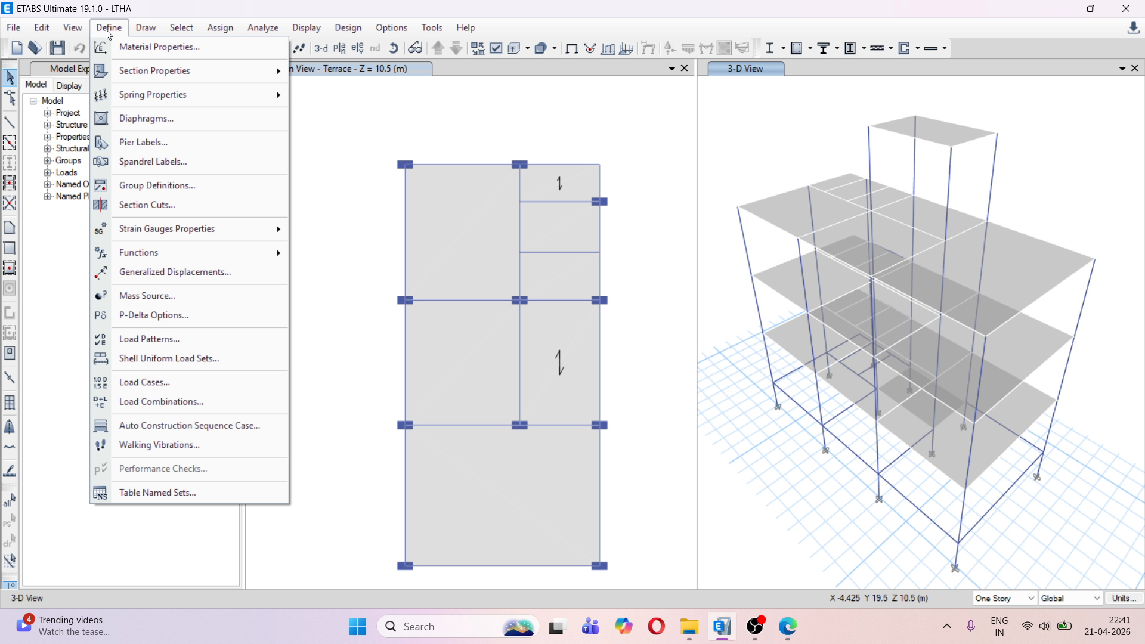
mouse_move(198, 251)
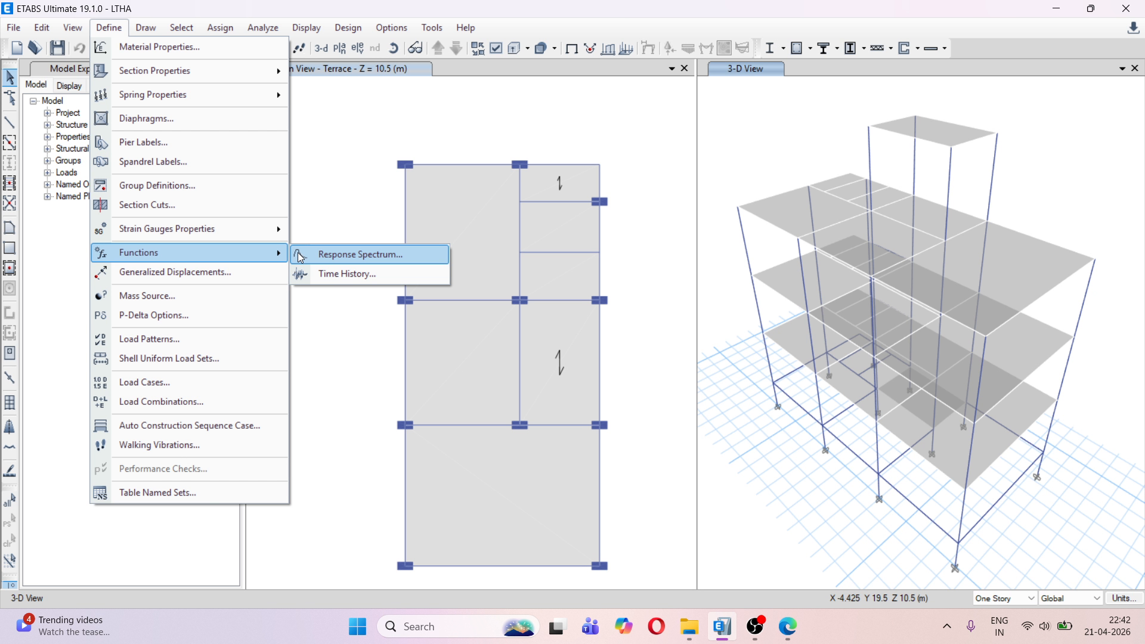
left_click(355, 273)
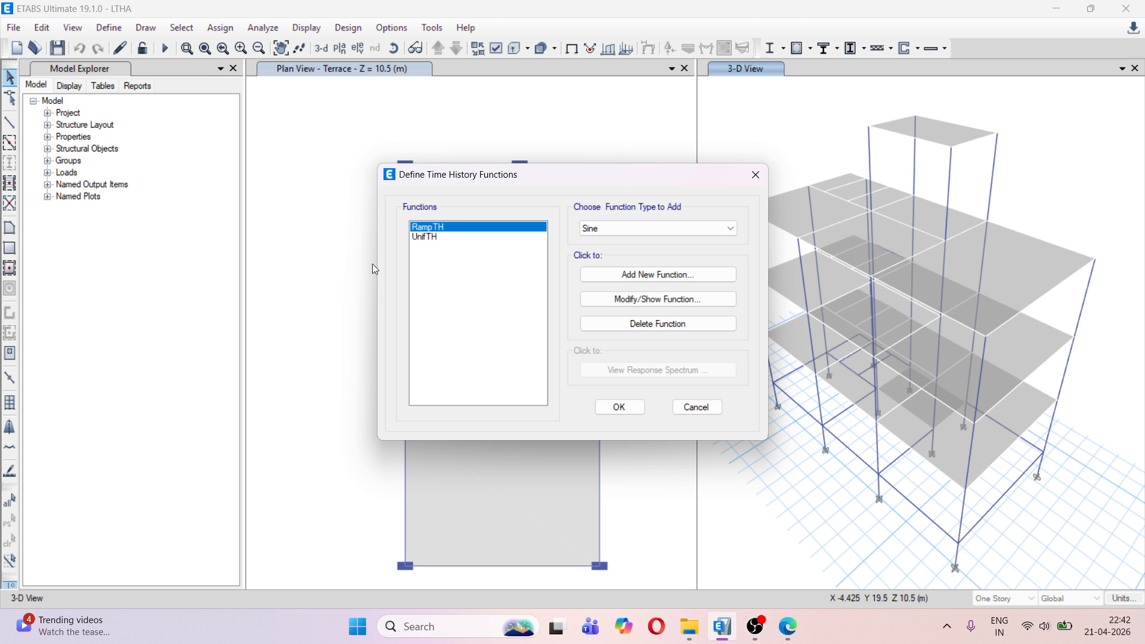
left_click(662, 226)
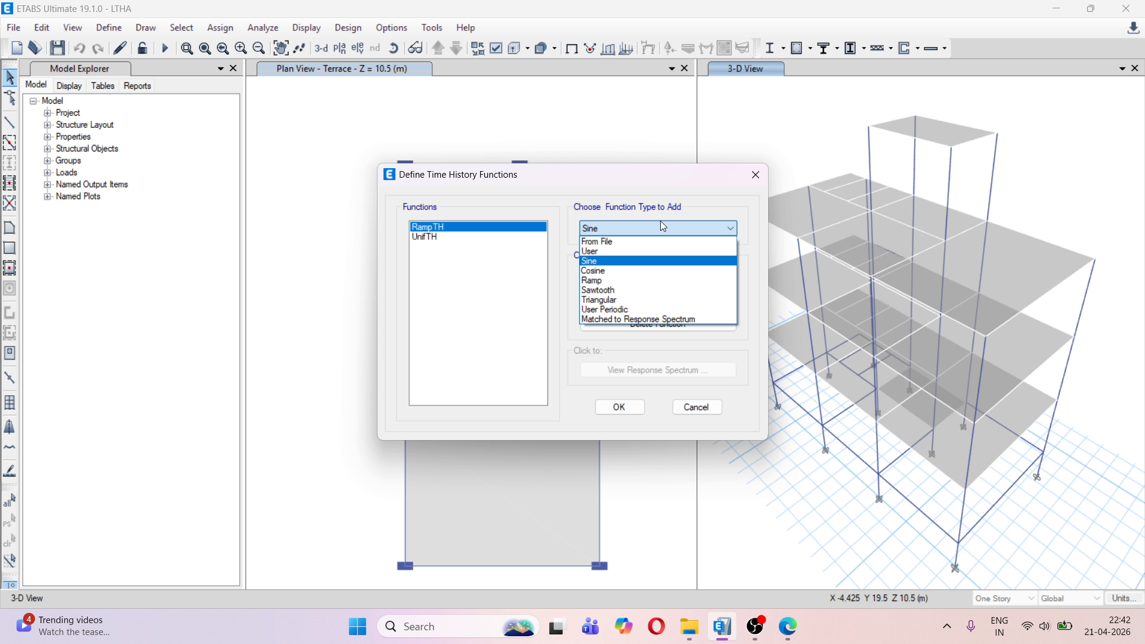
left_click(614, 243)
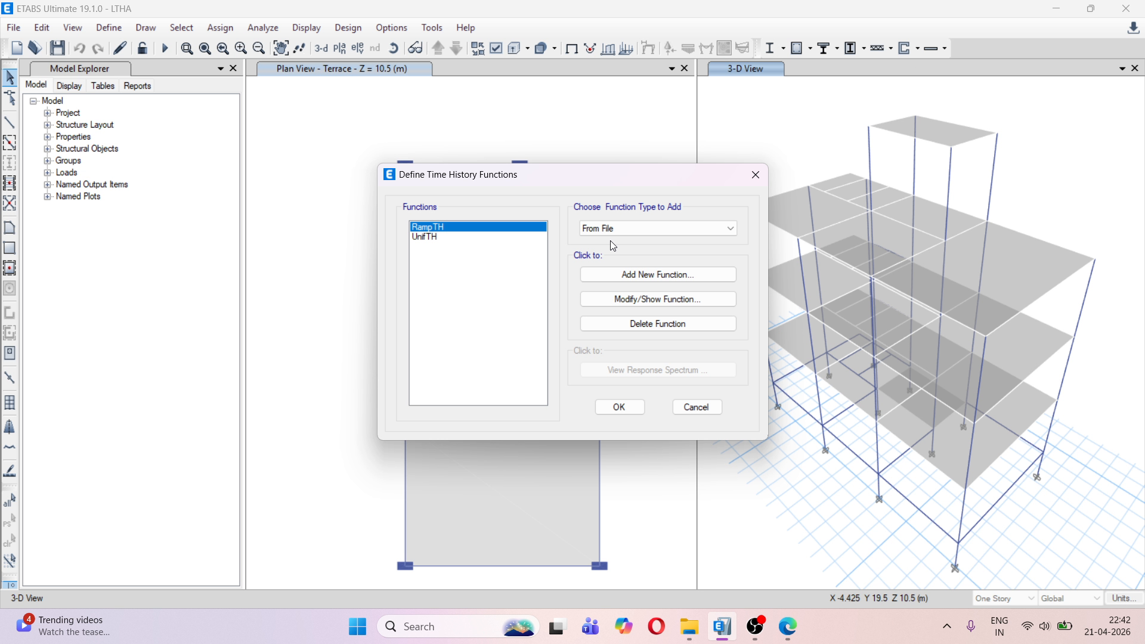
left_click(631, 275)
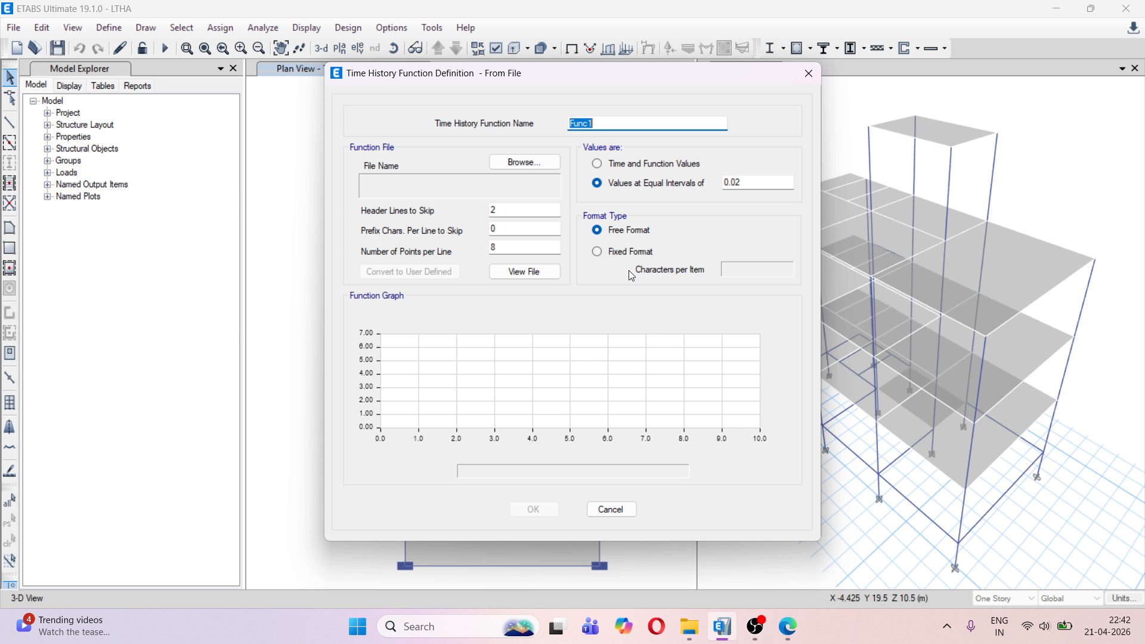
Browse for the function's data file in C:\Program Files\Computers and Structures\ETABS 19\Time History Functions
left_click(516, 170)
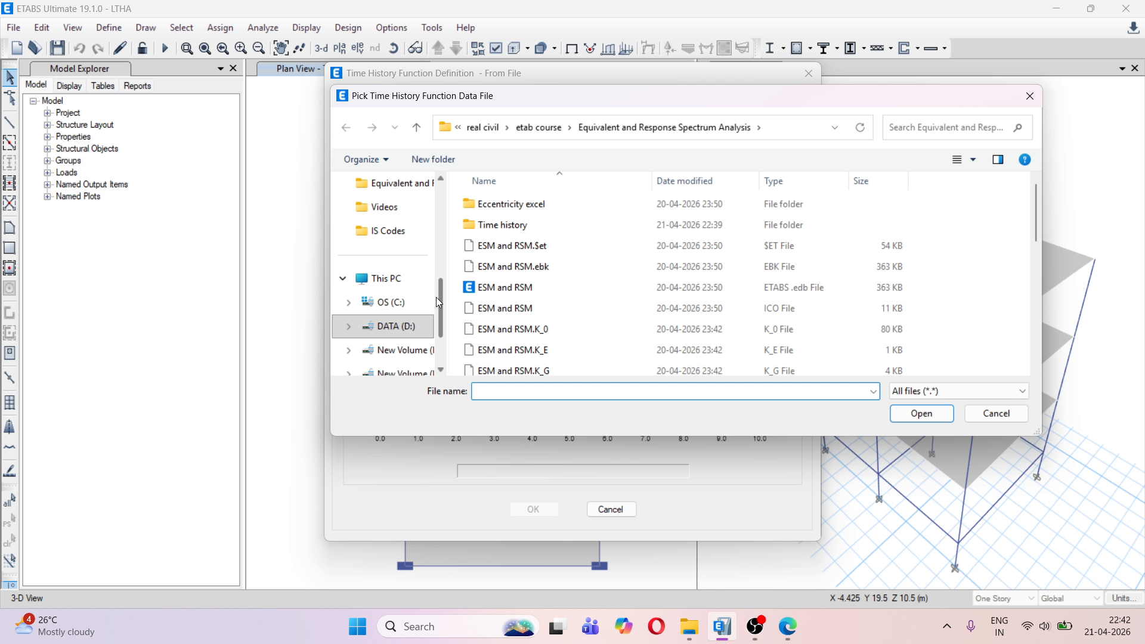
left_click(407, 301)
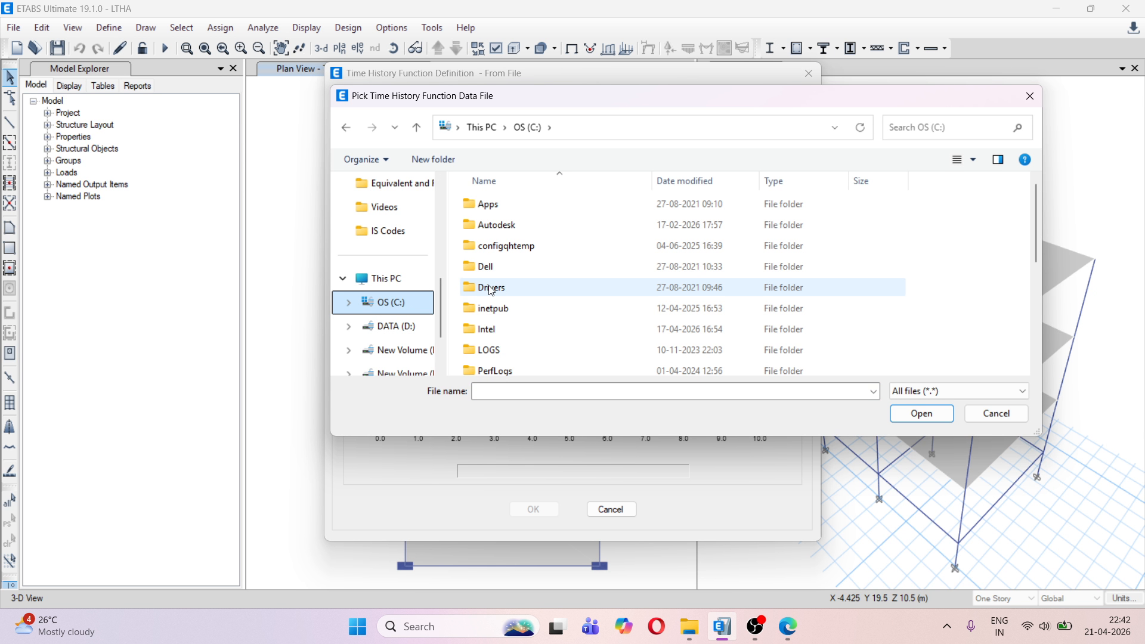
scroll(517, 304, "down", 2)
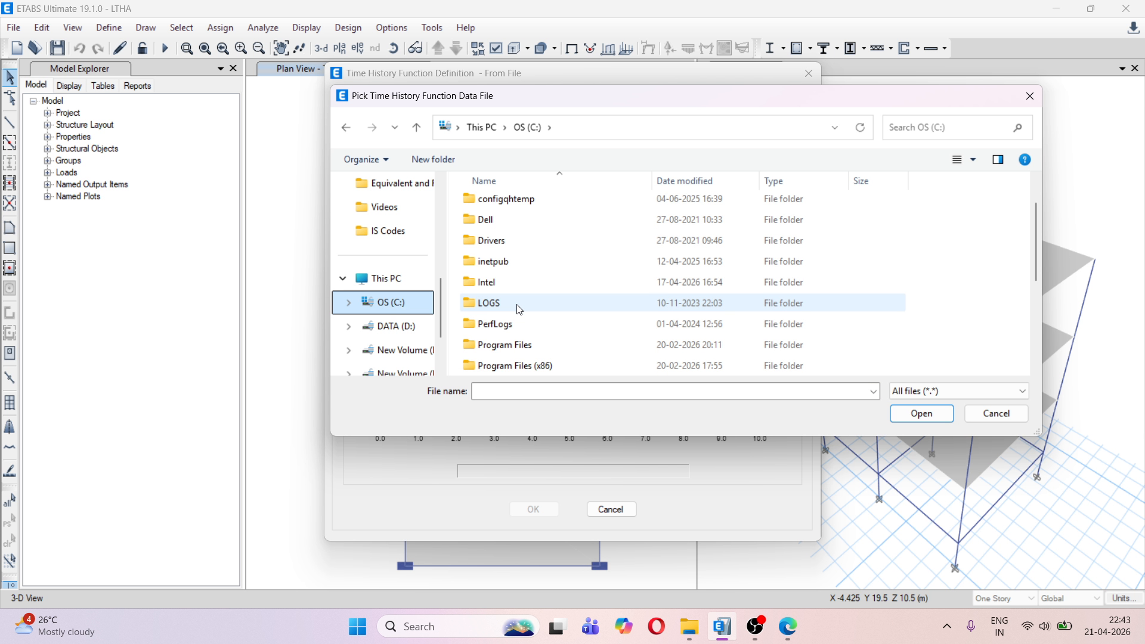
double_click(517, 283)
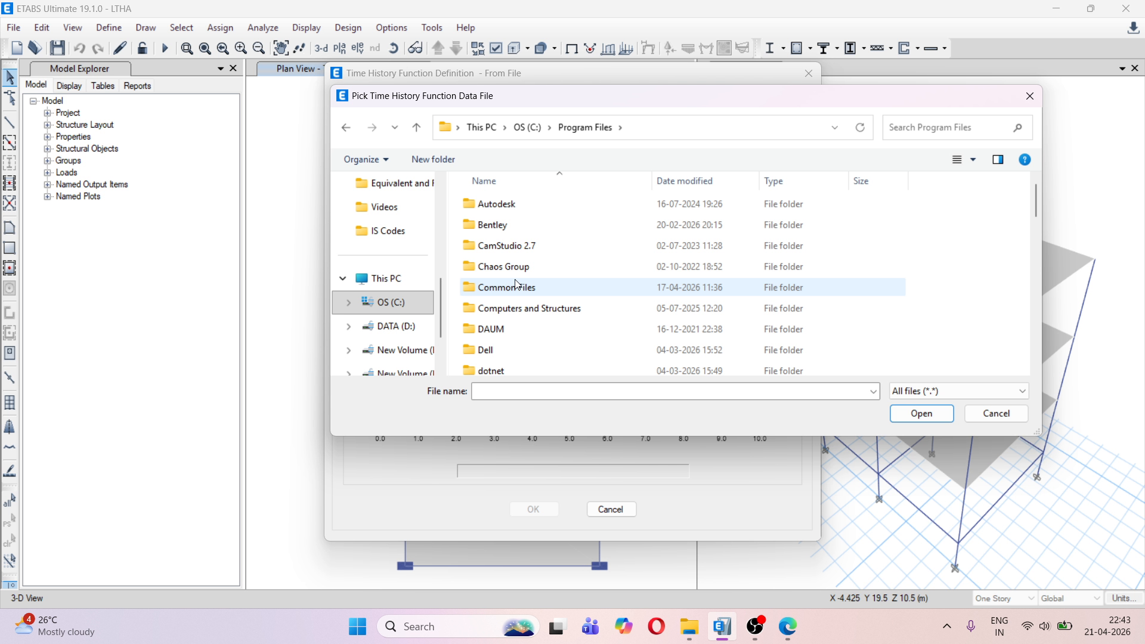
scroll(516, 286, "down", 1)
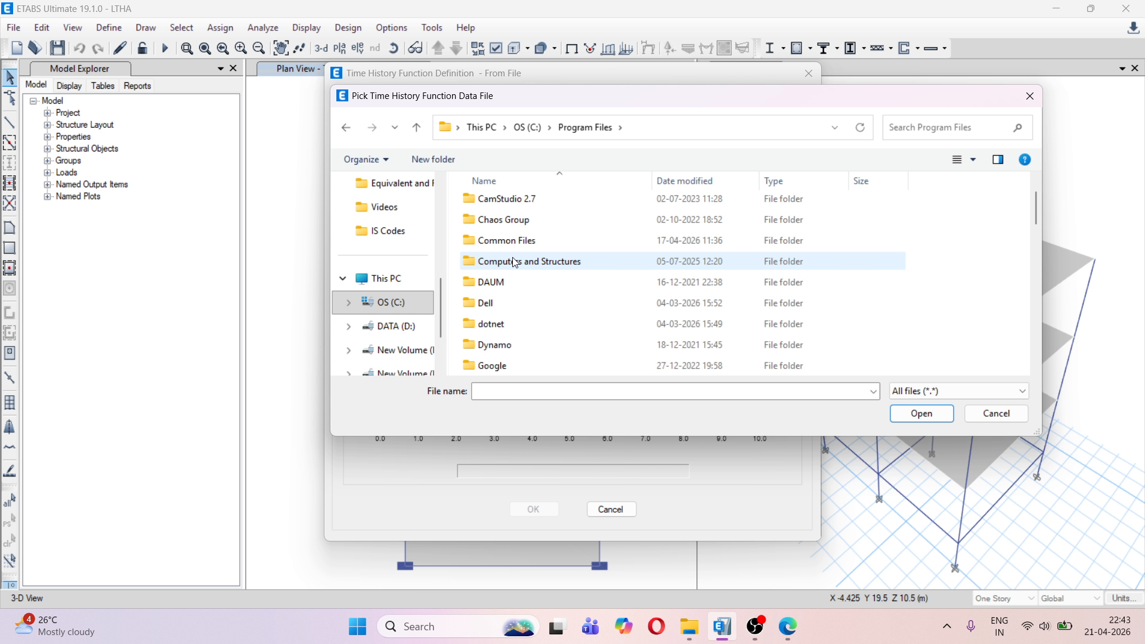
double_click(514, 266)
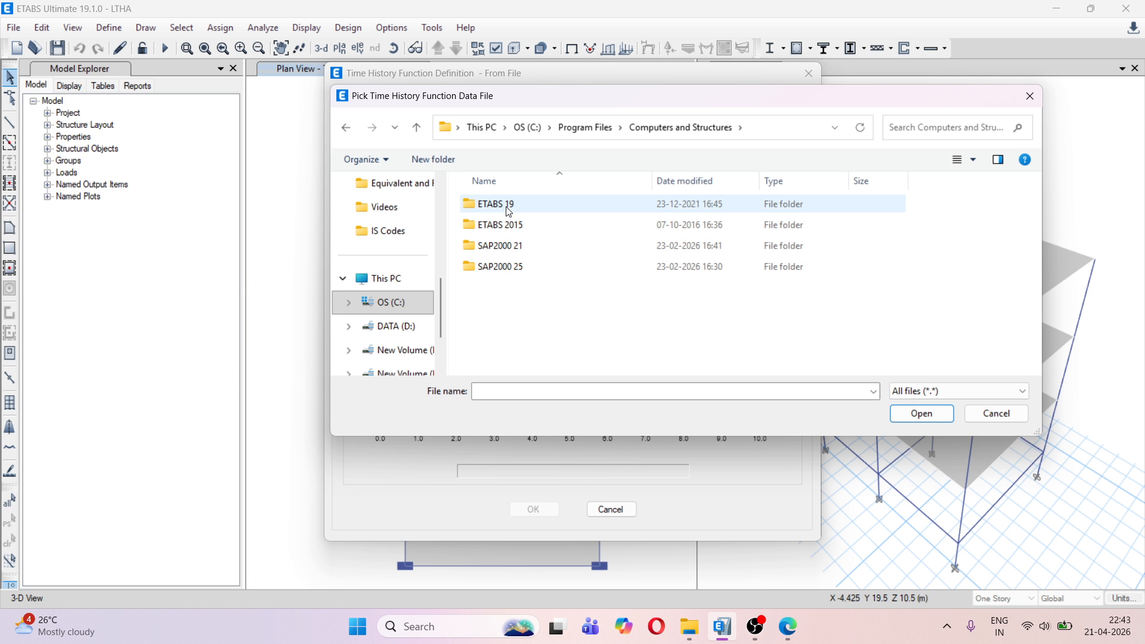
double_click(507, 205)
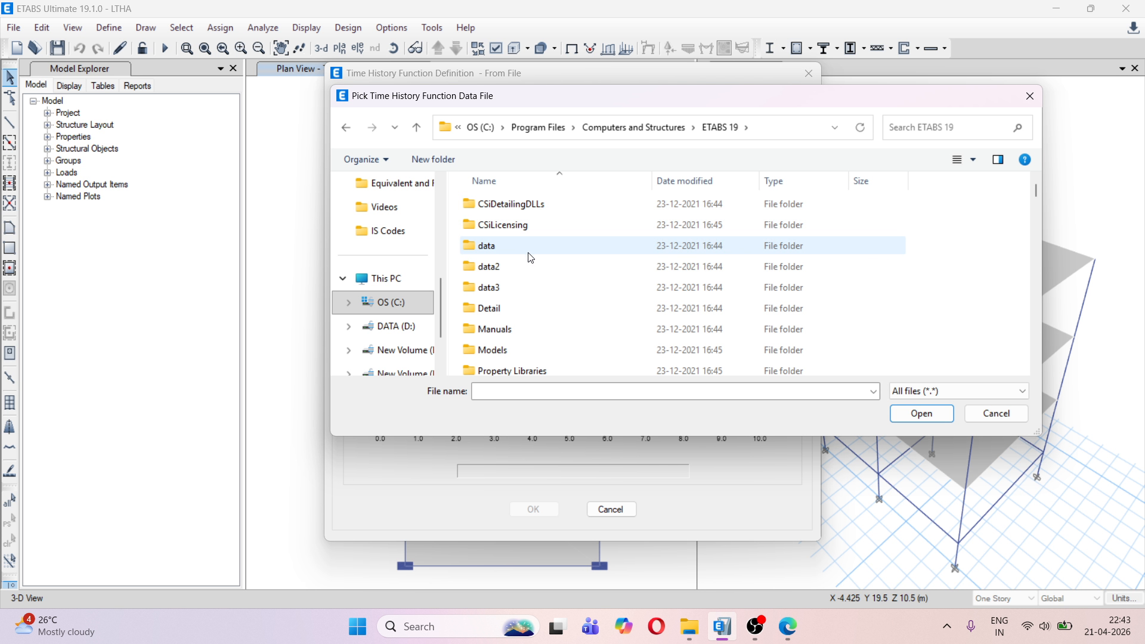
scroll(529, 257, "down", 3)
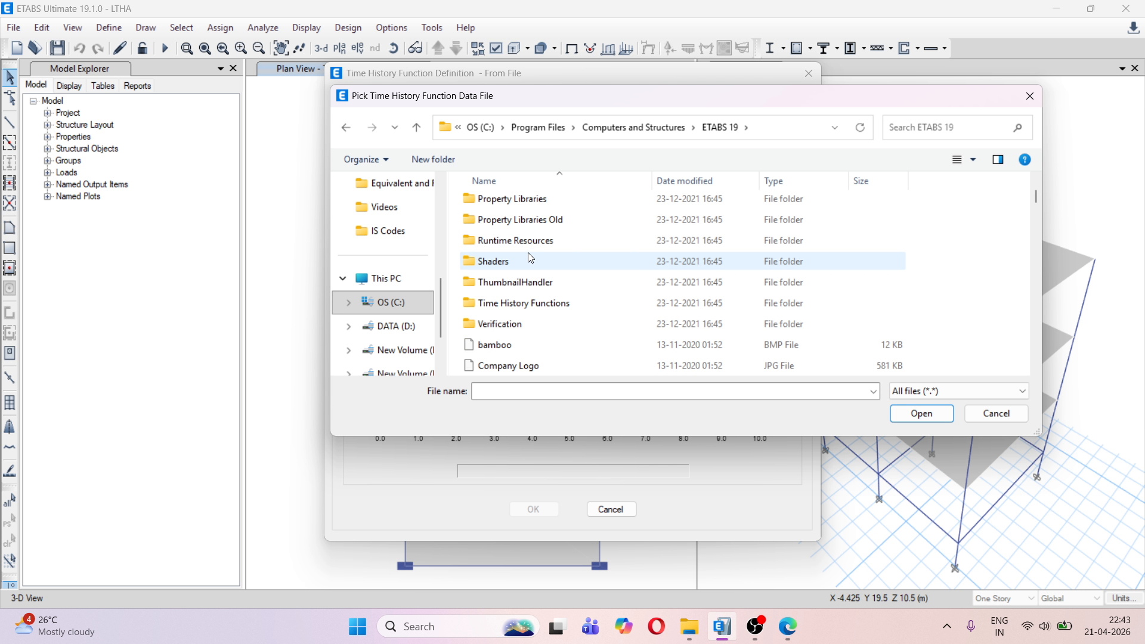
double_click(530, 304)
Load ALTADENA-1.TH as the data file for the time history function
scroll(529, 298, "down", 12)
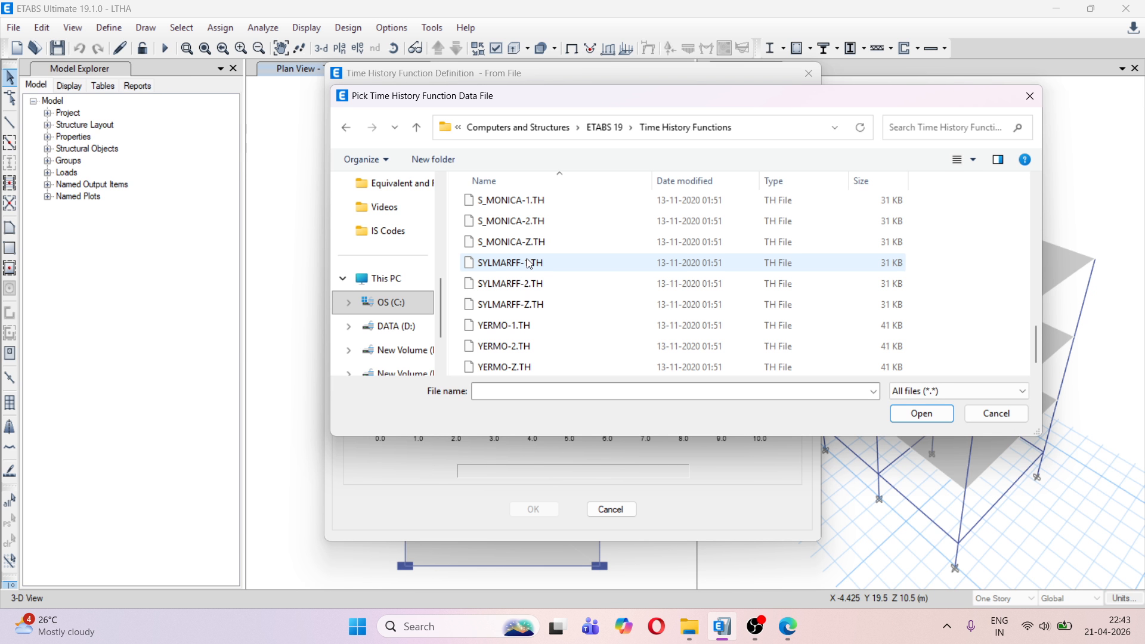
scroll(529, 263, "up", 12)
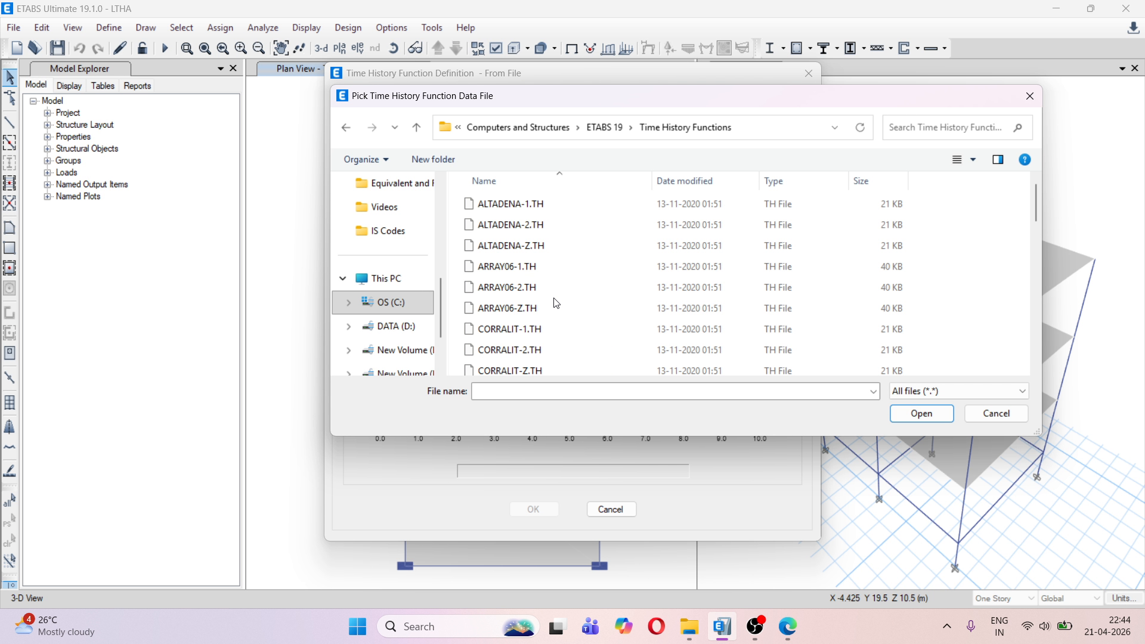
left_click(523, 210)
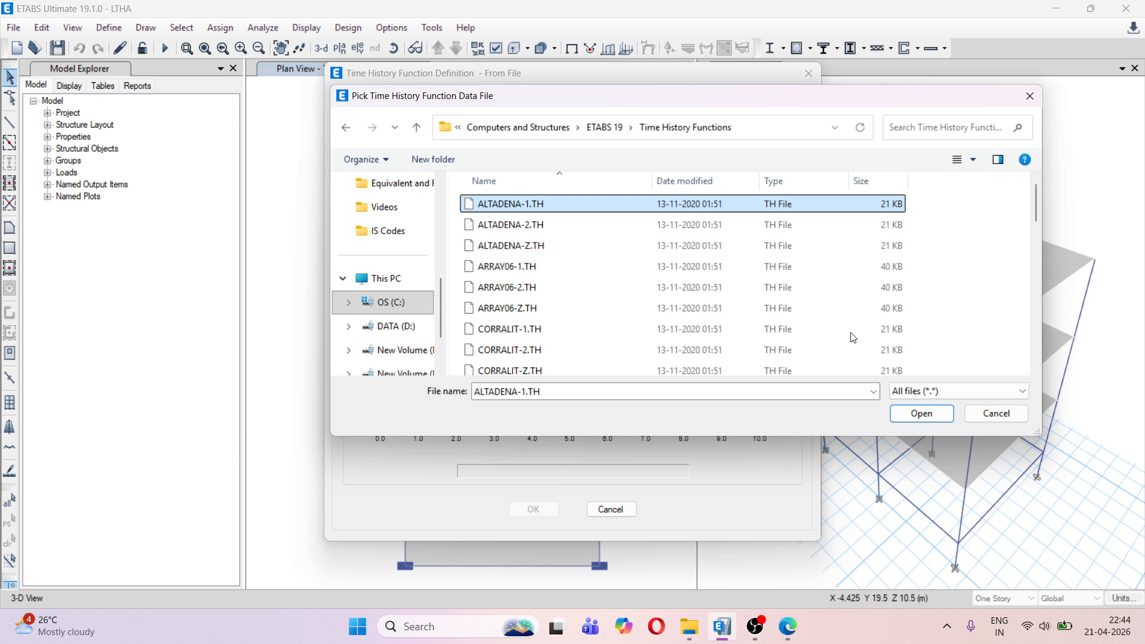
left_click(919, 415)
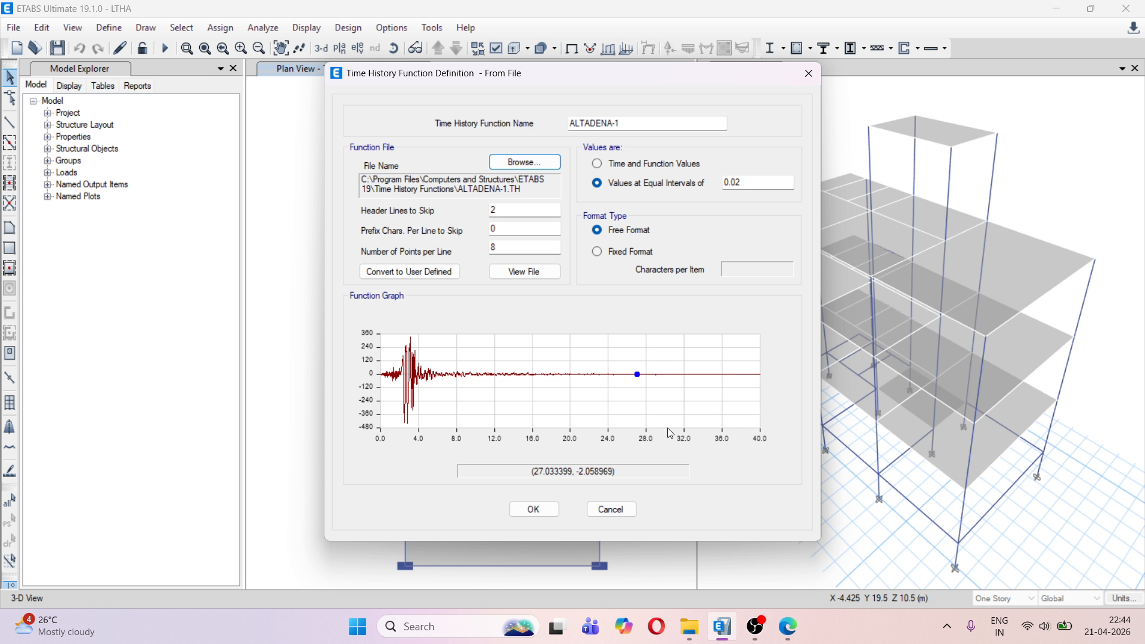
Switch to File Explorer and open the Time History Functions folder inside the ETABS 19 program folder on drive C
mouse_move(689, 626)
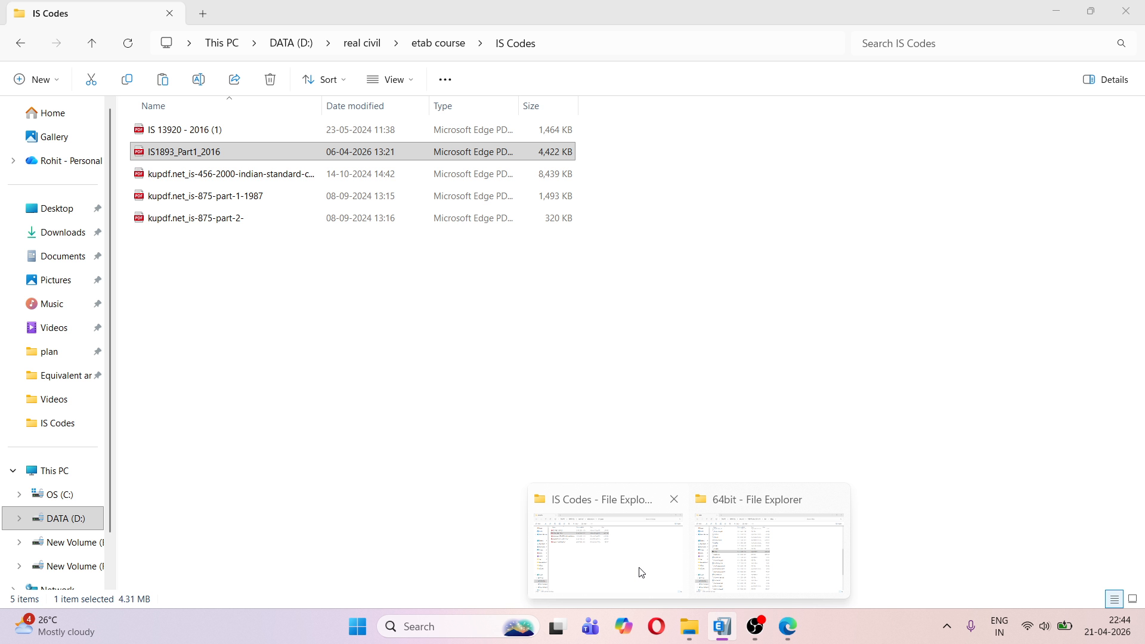
left_click(641, 573)
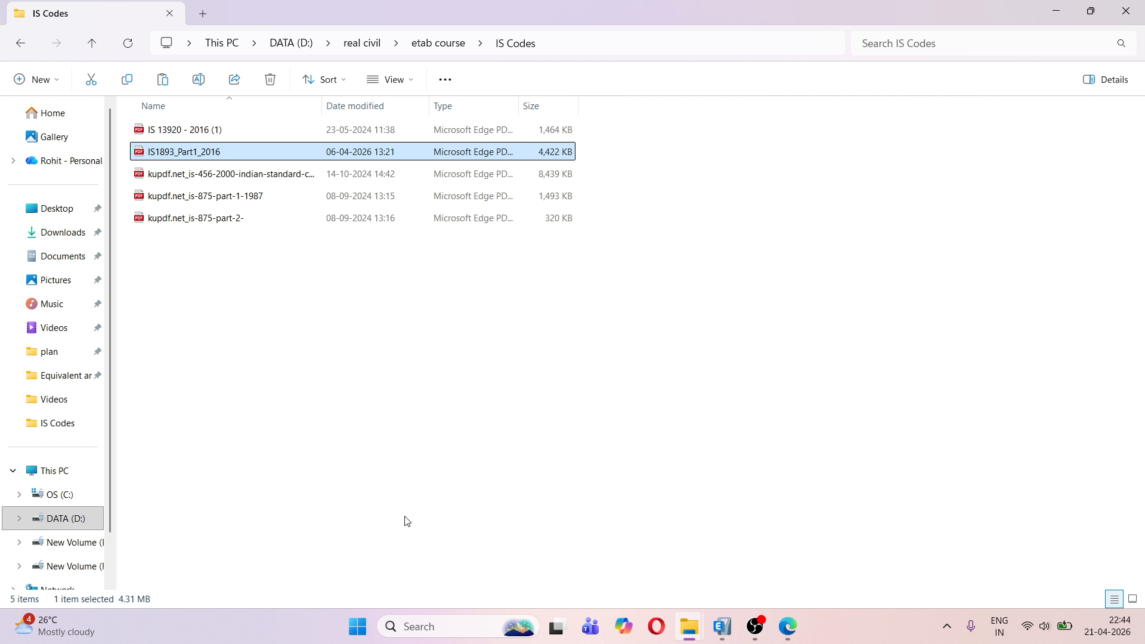
left_click(45, 475)
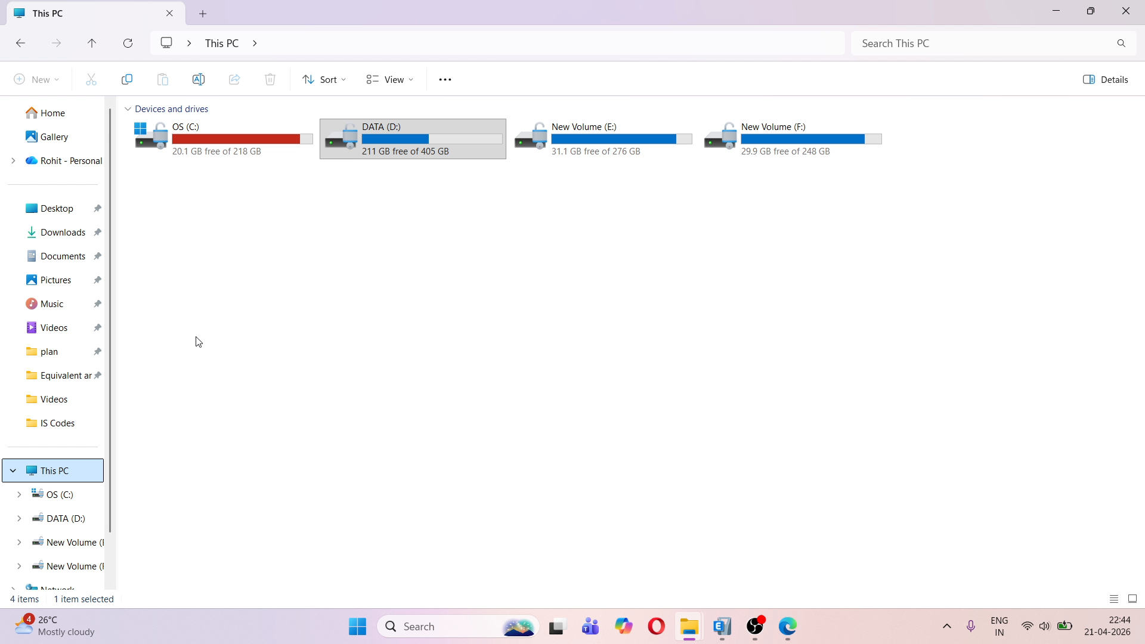
double_click(242, 130)
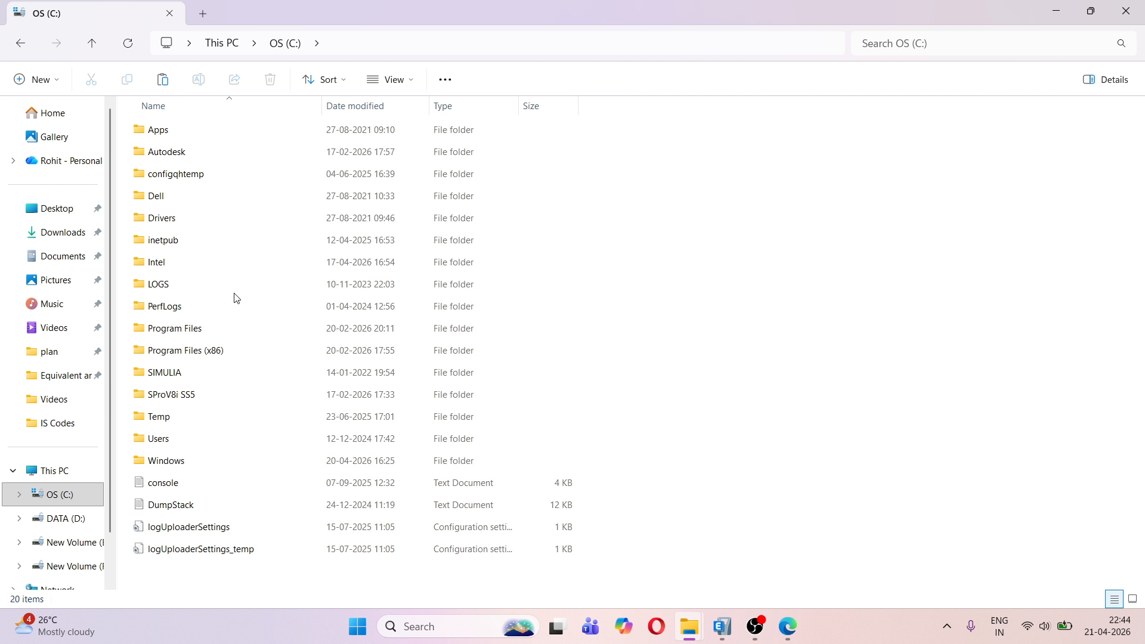
double_click(179, 329)
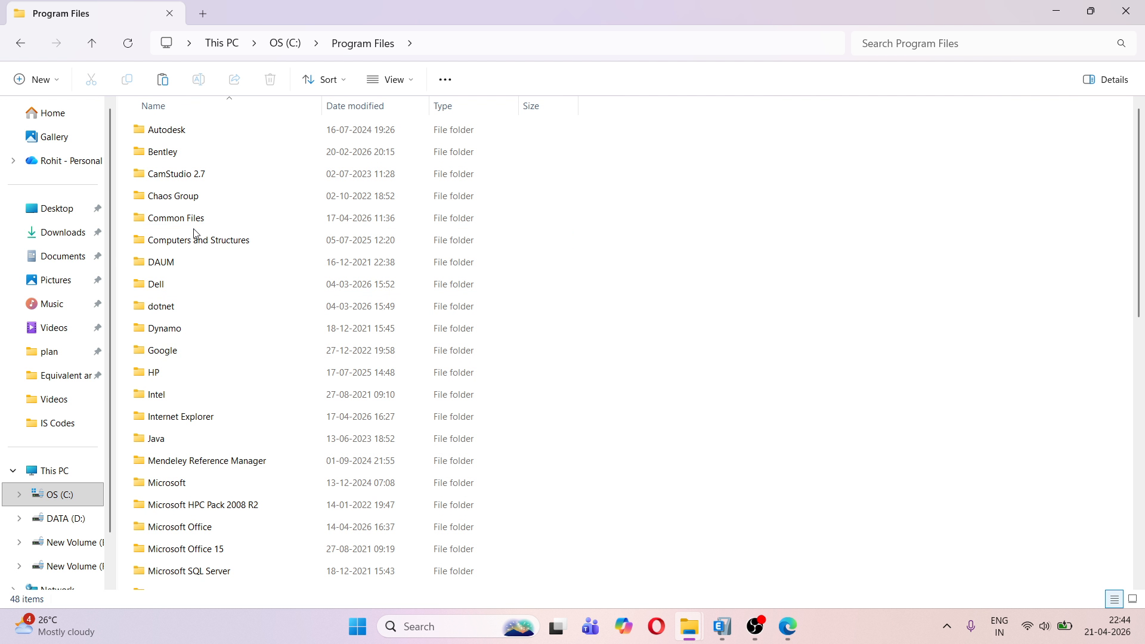
double_click(203, 241)
double_click(202, 128)
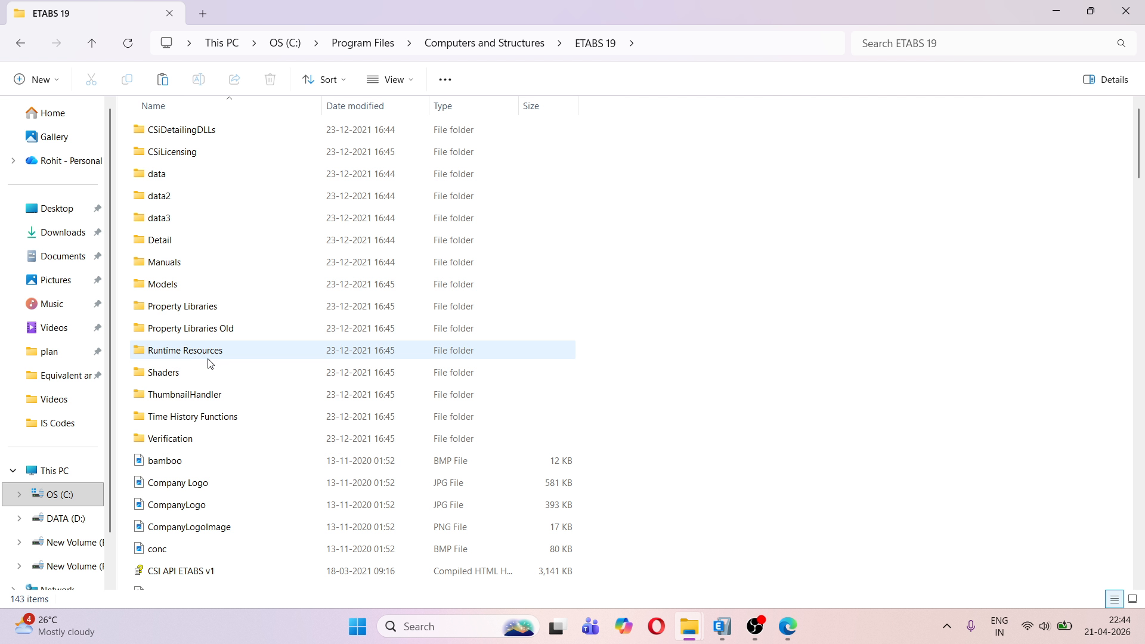
double_click(217, 418)
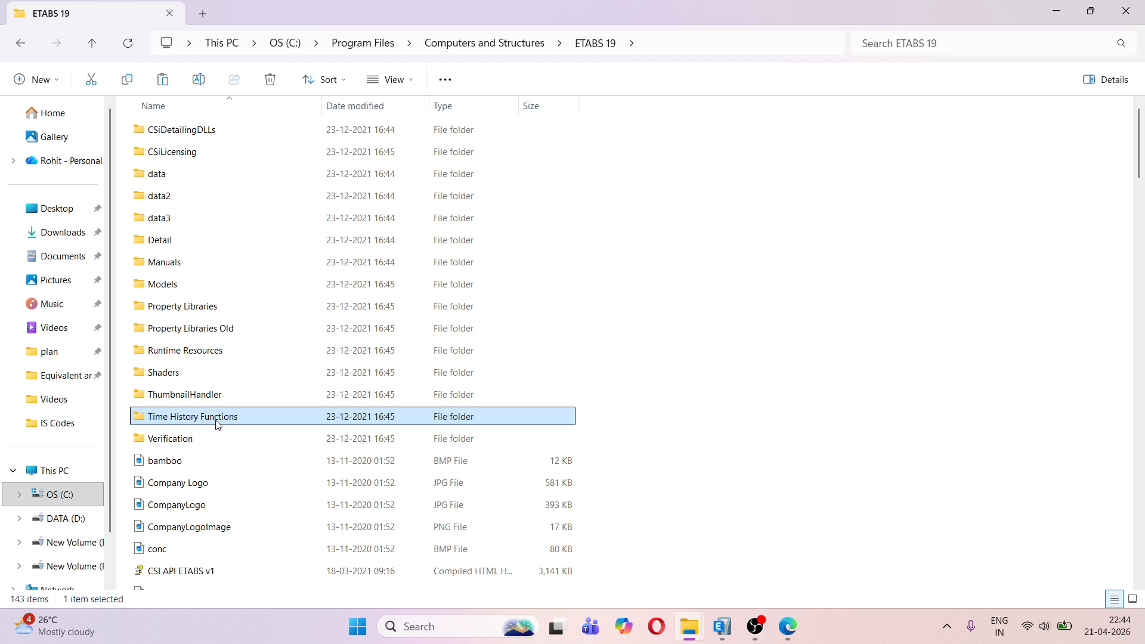
Open the ALTADENA-1.TH file in Notepad
right_click(162, 128)
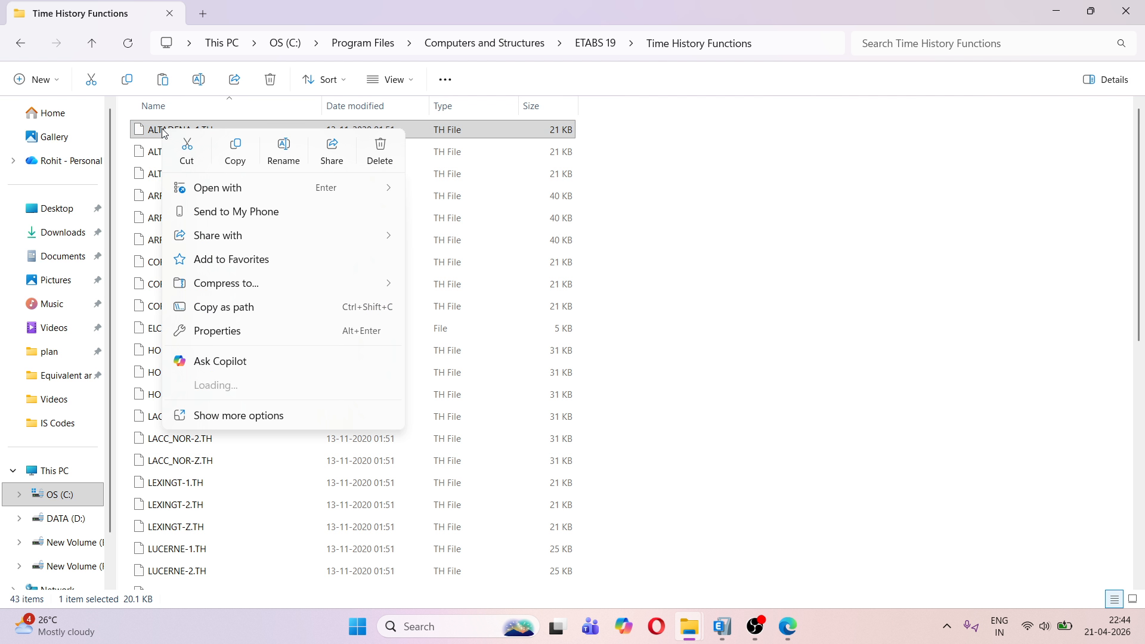
mouse_move(266, 197)
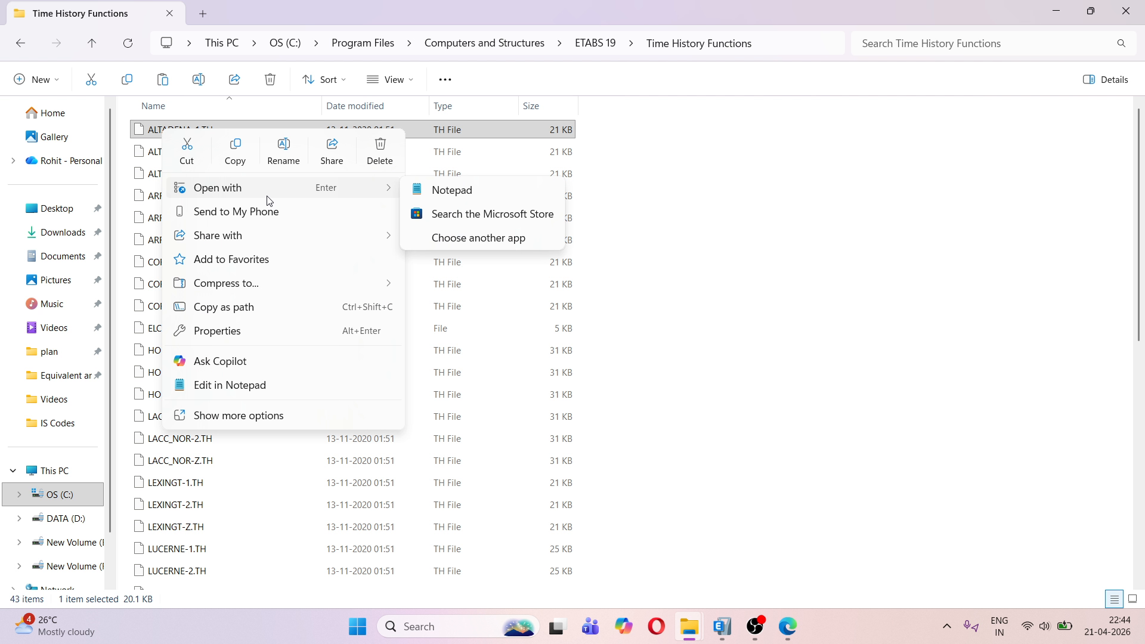
left_click(442, 193)
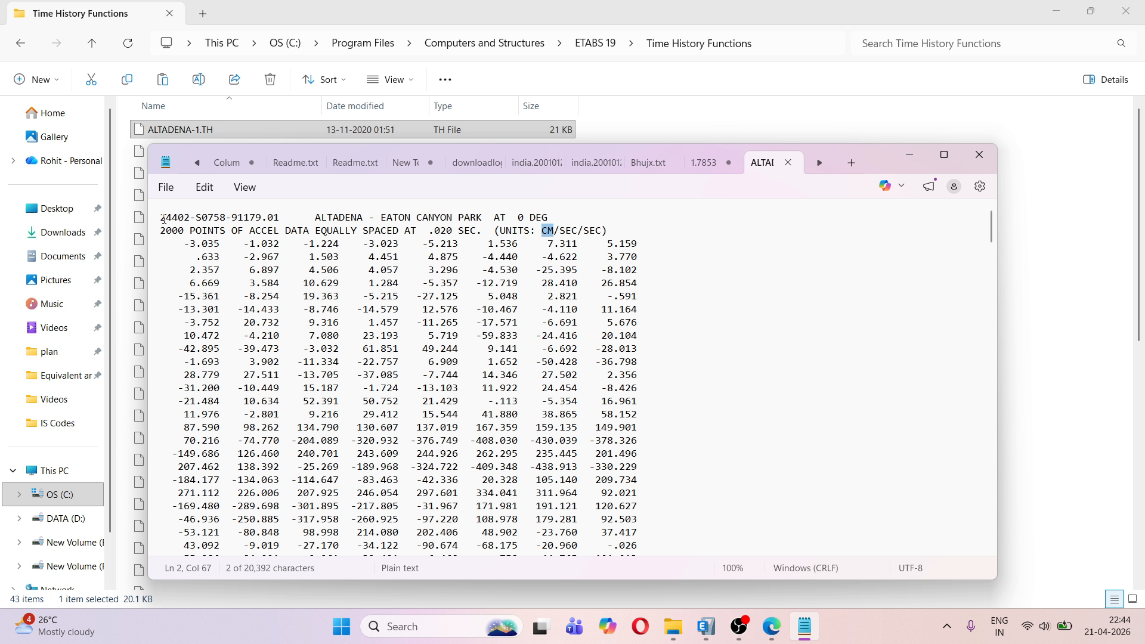
Examine the record's header lines, first acceleration value and time spacing, and maximize the Notepad window
left_click_drag(161, 217, 604, 235)
left_click(553, 219)
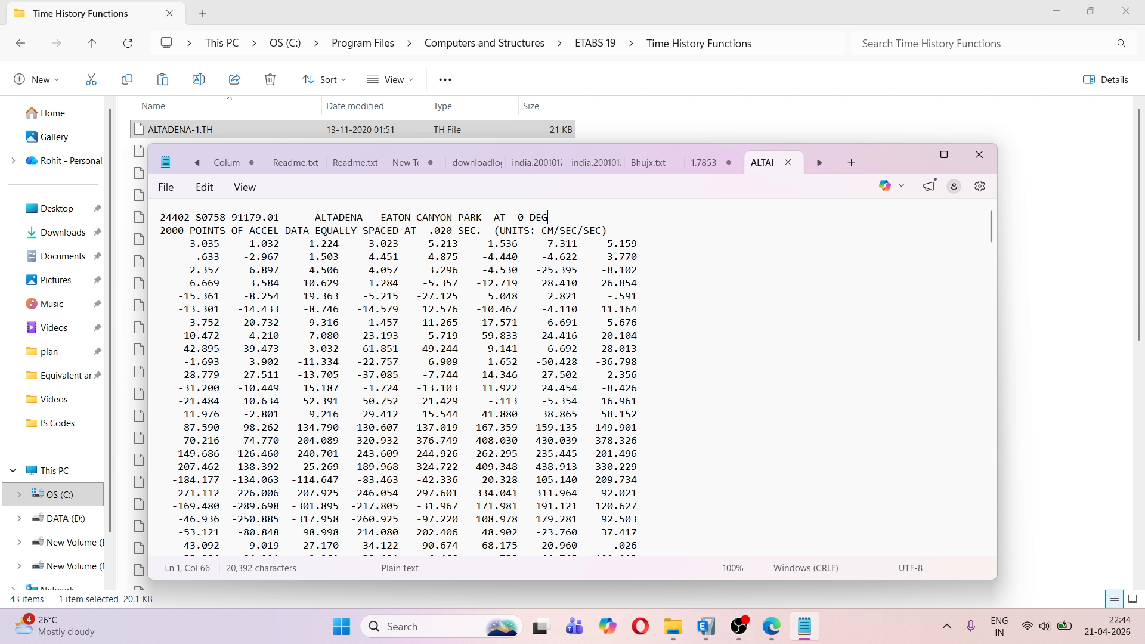
left_click_drag(184, 243, 221, 243)
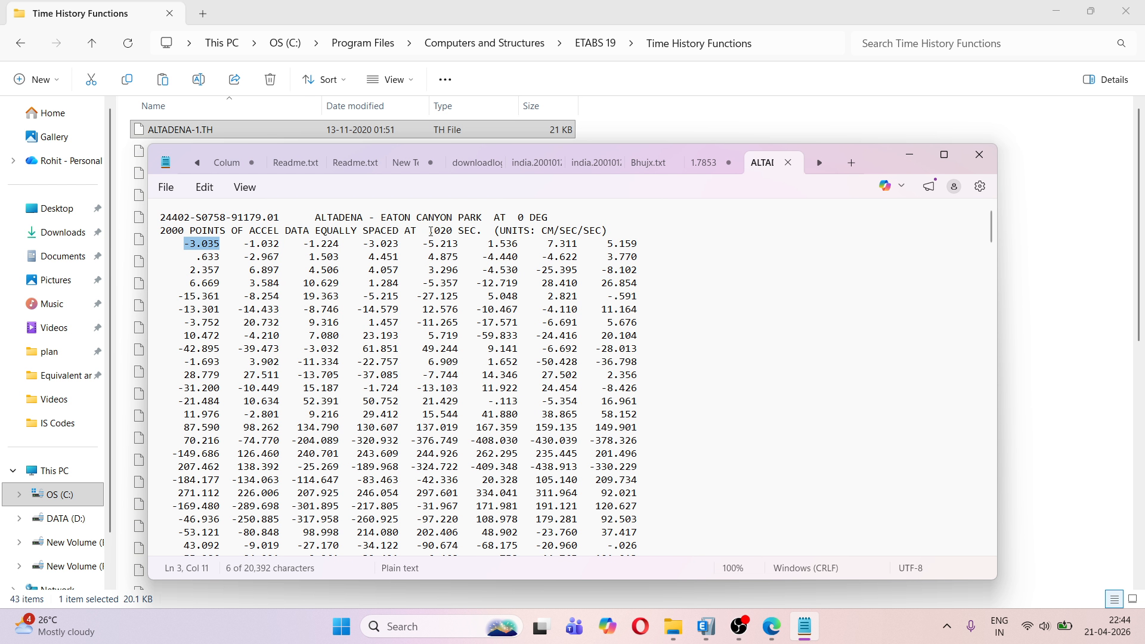
left_click_drag(428, 231, 467, 231)
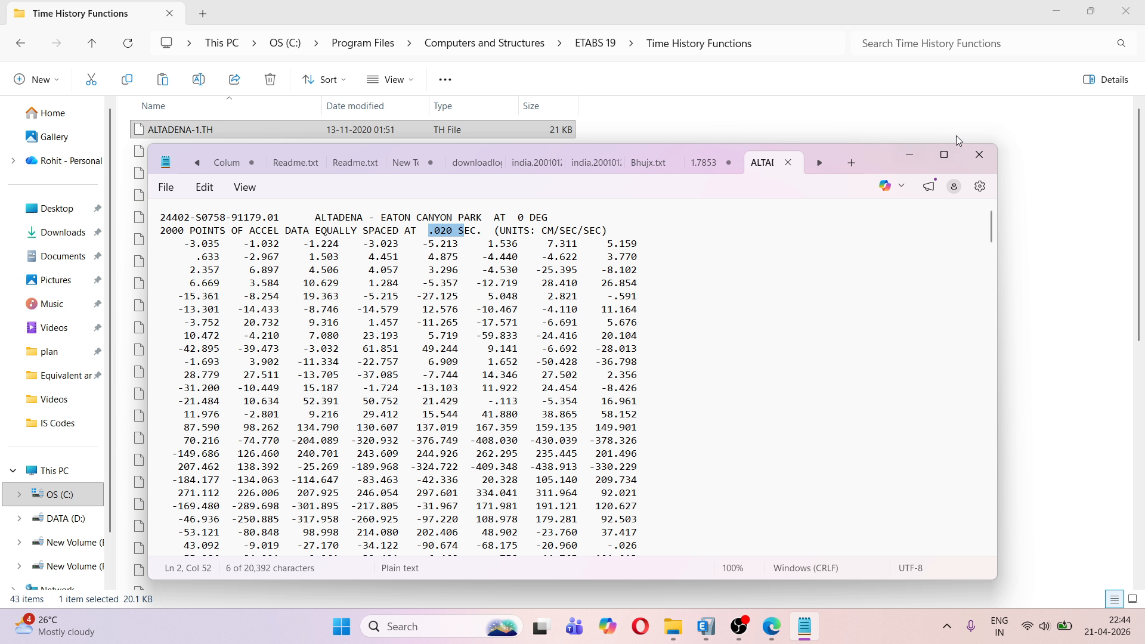
left_click(954, 156)
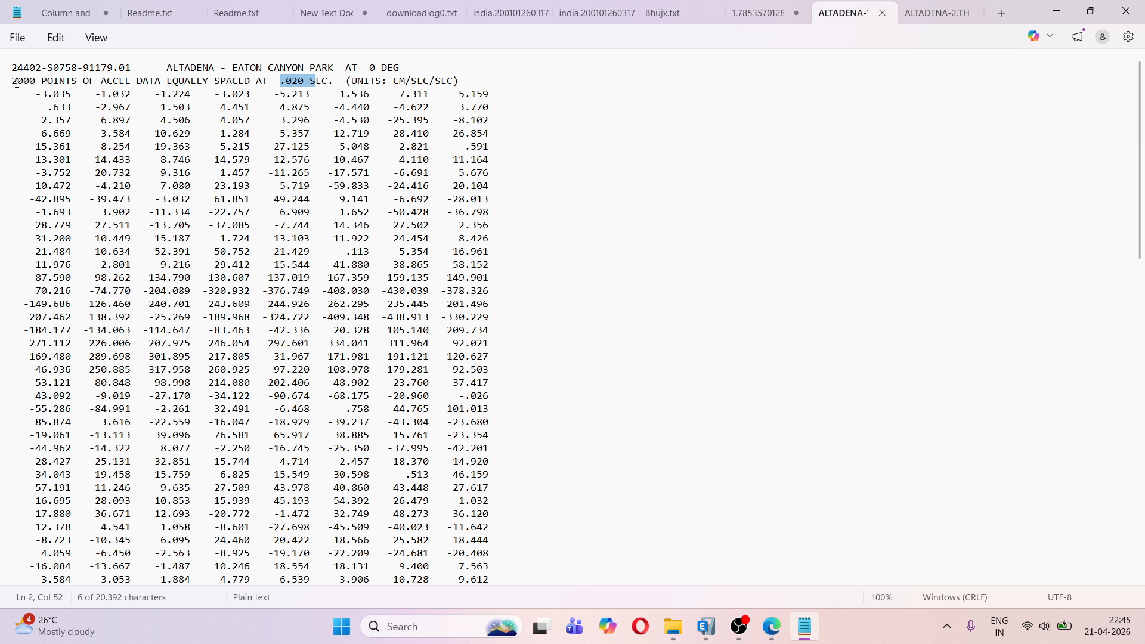
Examine the number of acceleration points and the time spacing stated in the record's second header line
left_click_drag(14, 81, 144, 77)
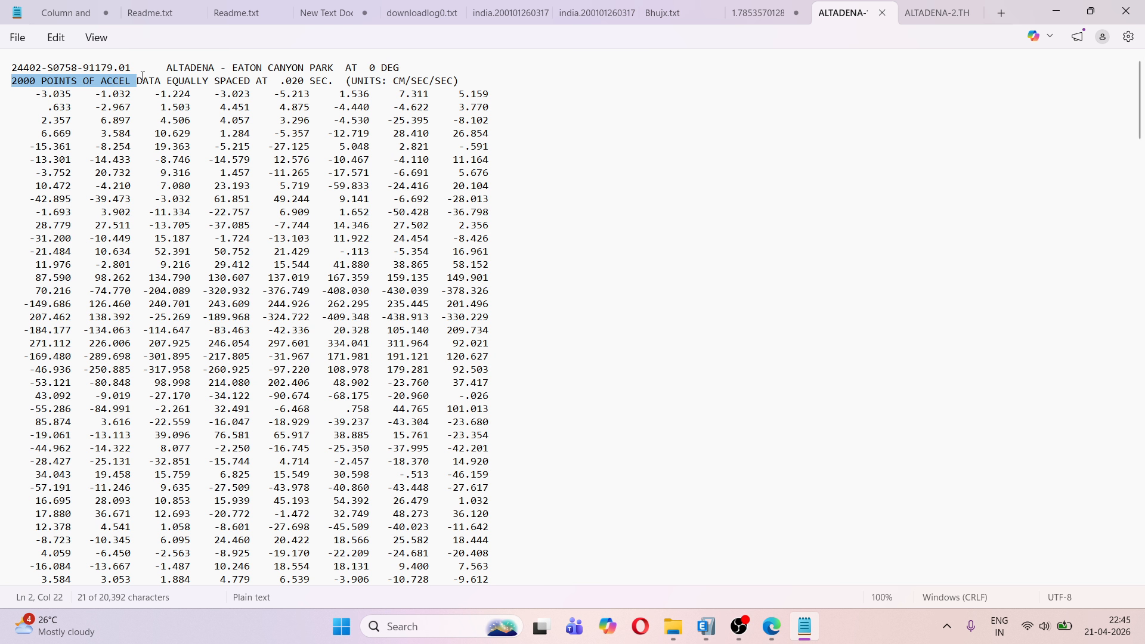
scroll(344, 459, "down", 20)
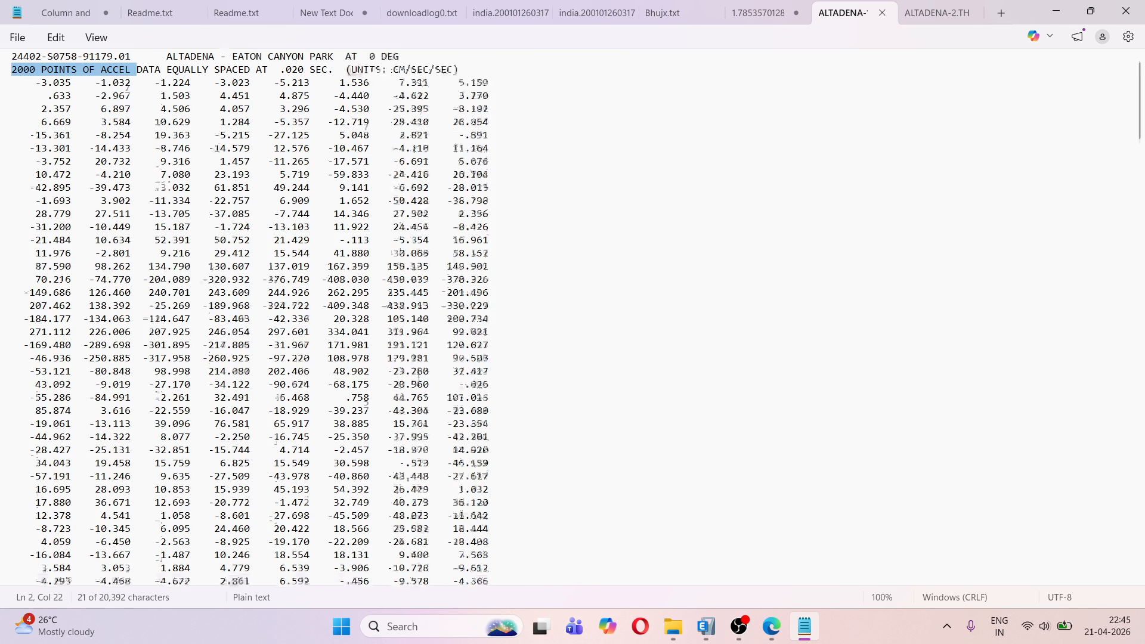
scroll(416, 385, "up", 20)
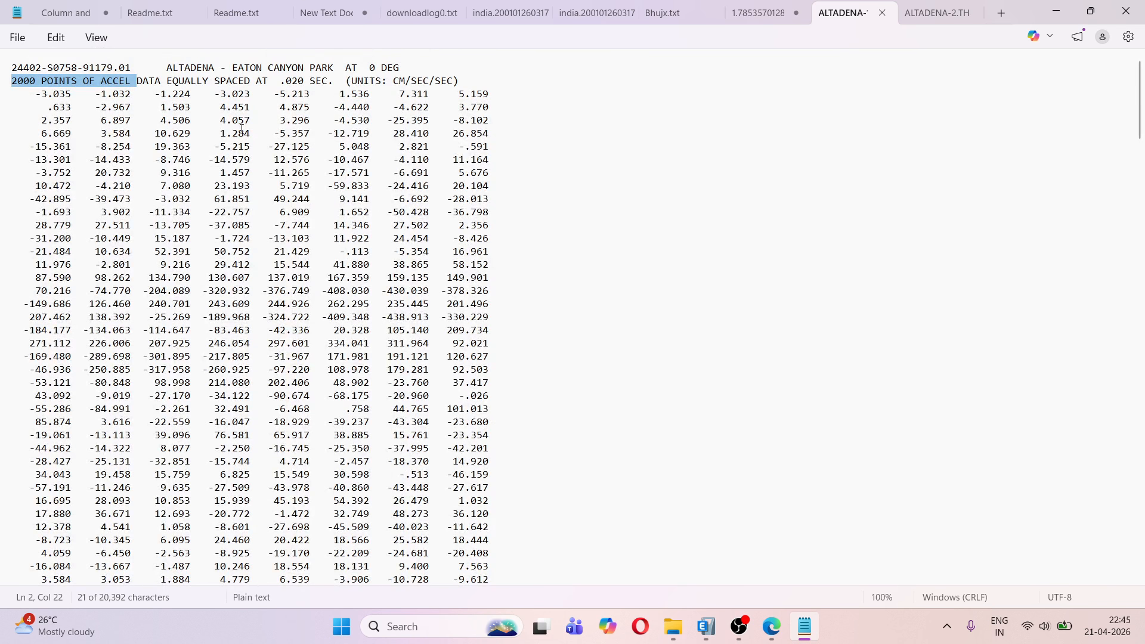
left_click(187, 80)
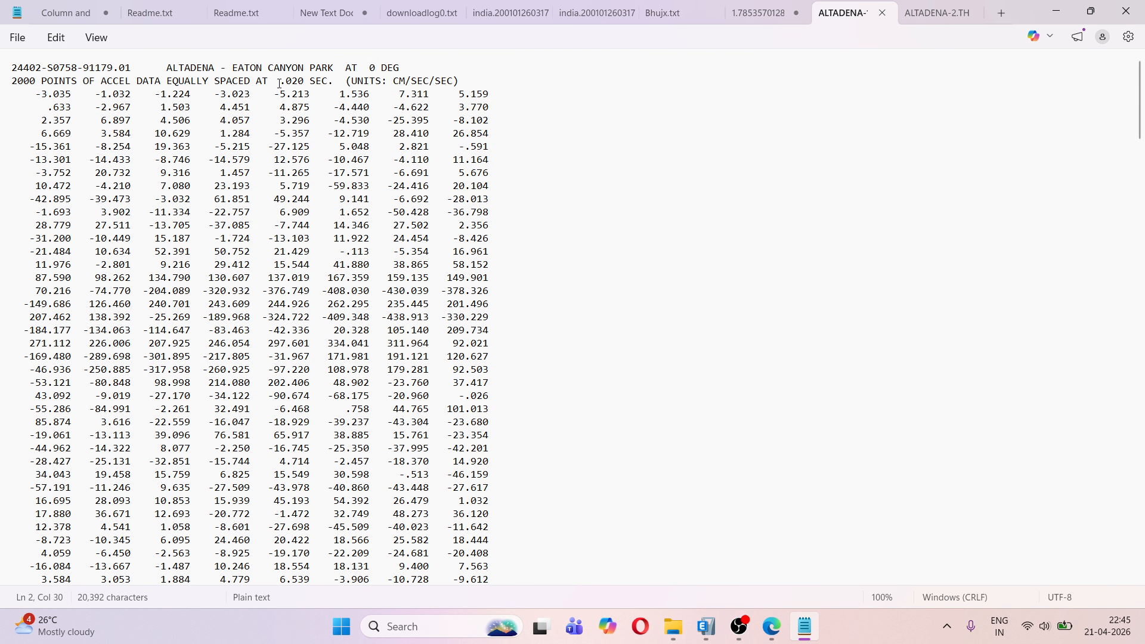
left_click_drag(275, 84, 330, 84)
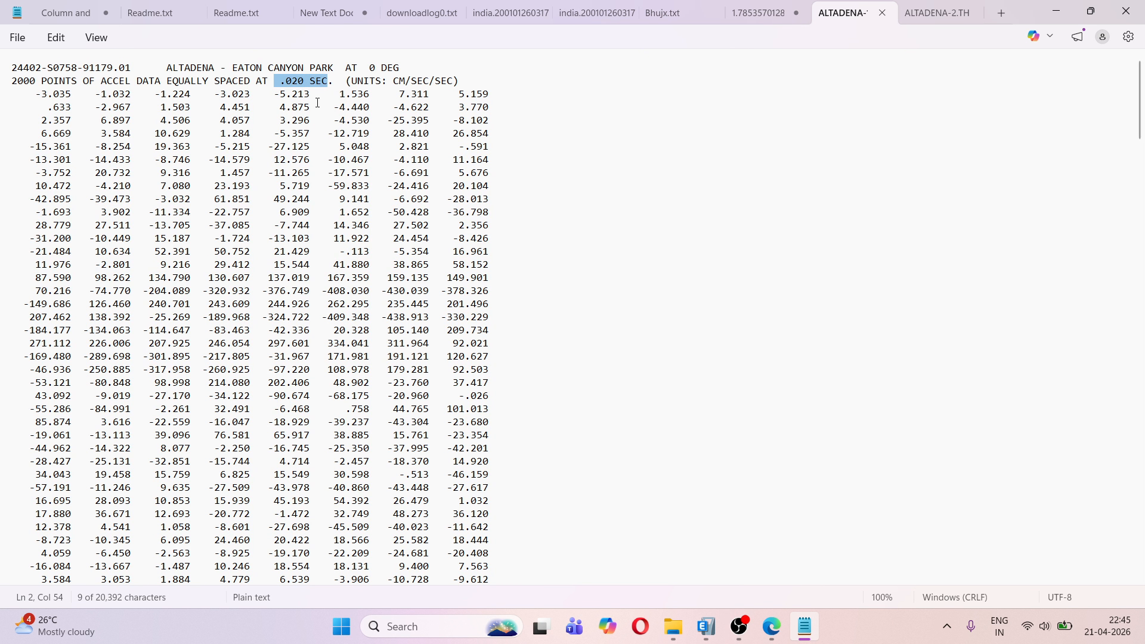
left_click(316, 107)
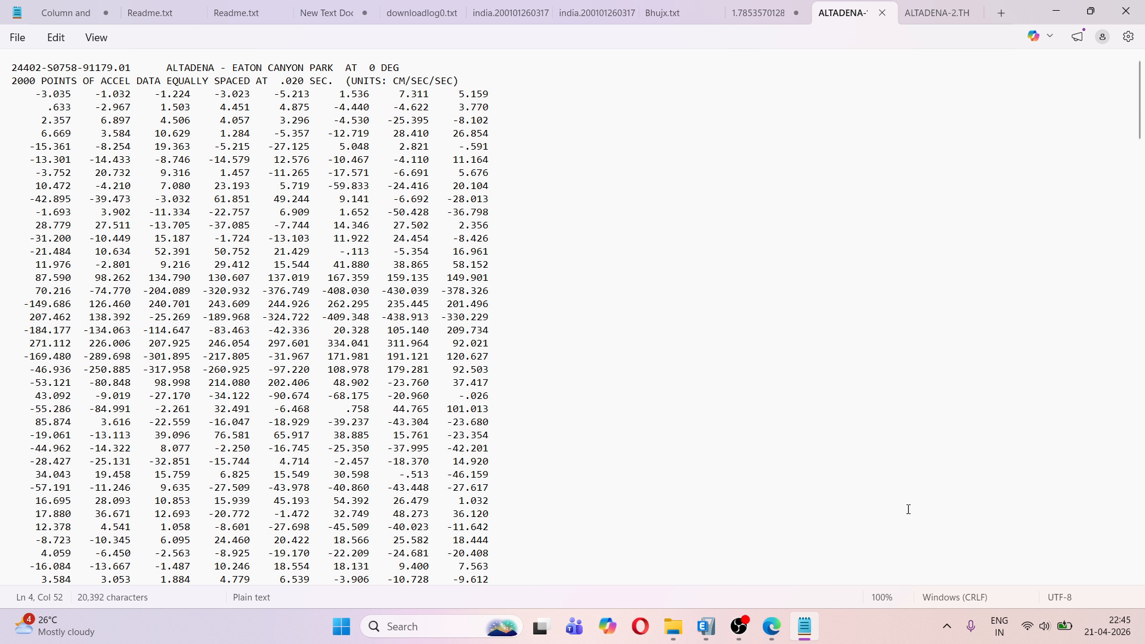
Switch to ETABS and rename the time history function as GM ALTADENA X
left_click(707, 627)
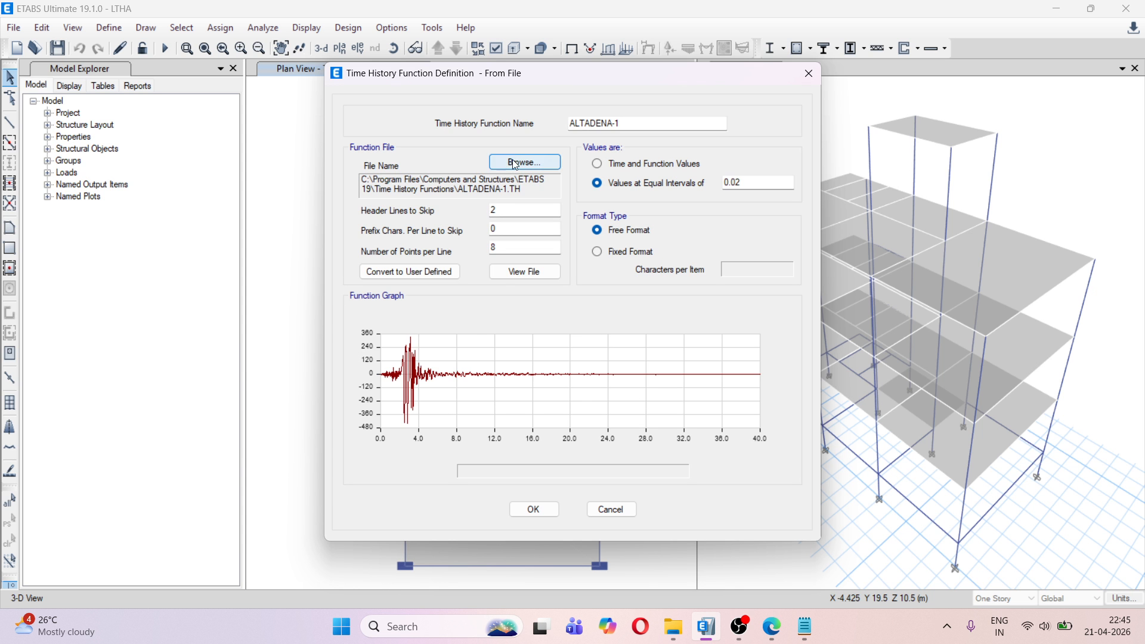
left_click(624, 124)
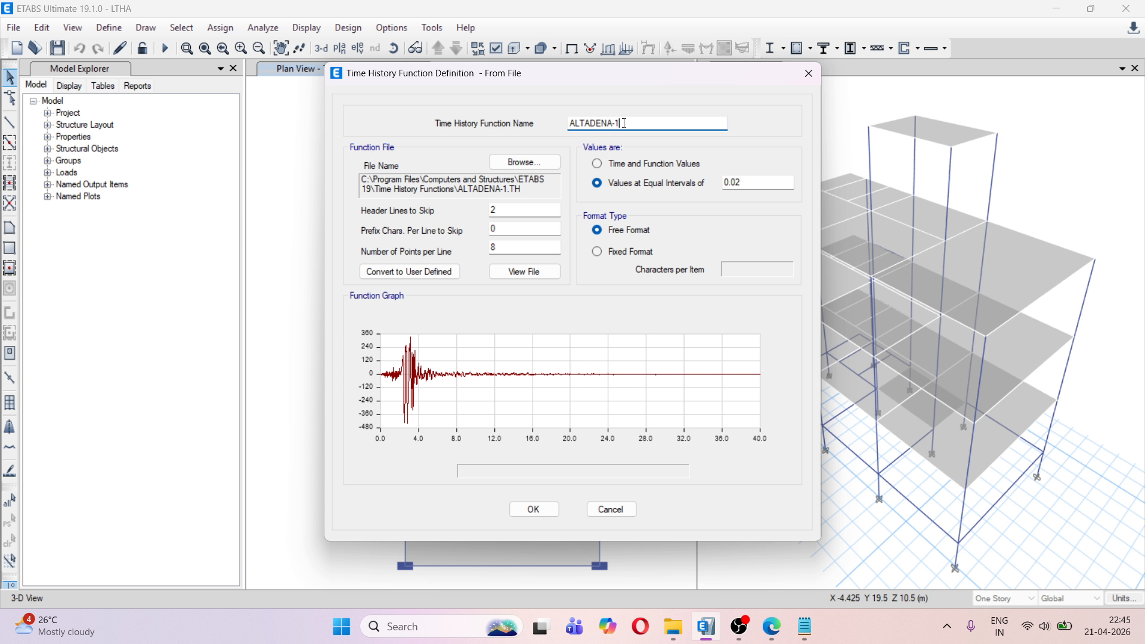
key("BackSpace")
type("X")
left_click(568, 124)
type("GM")
Compare the header lines above the first acceleration value in Notepad with the header lines to skip in the ETABS function
left_click(806, 626)
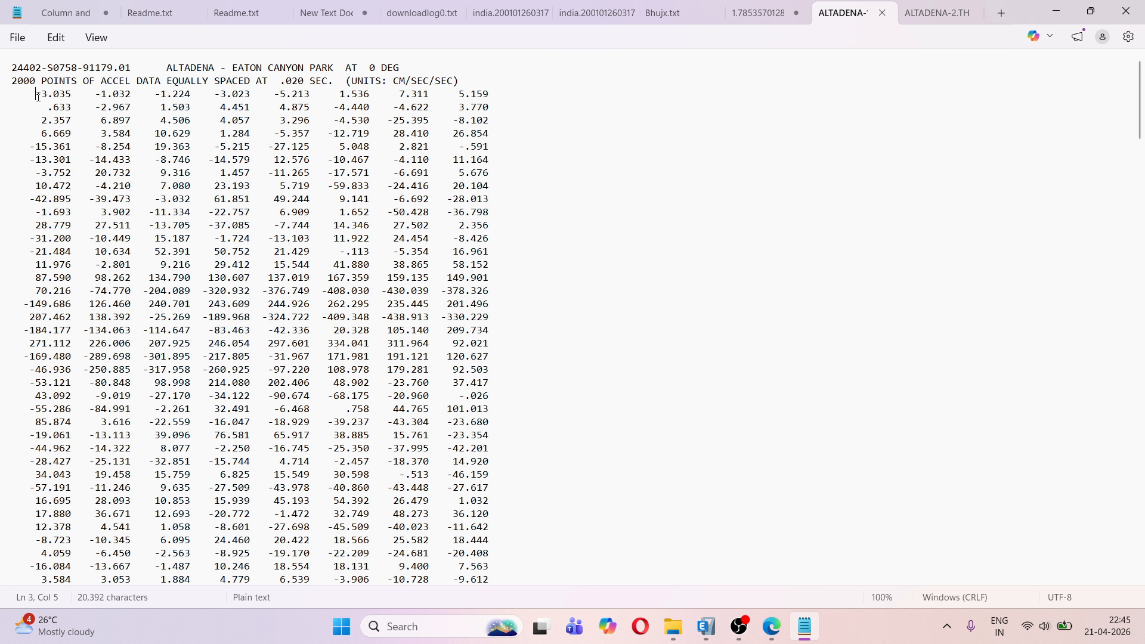
left_click_drag(36, 95, 75, 94)
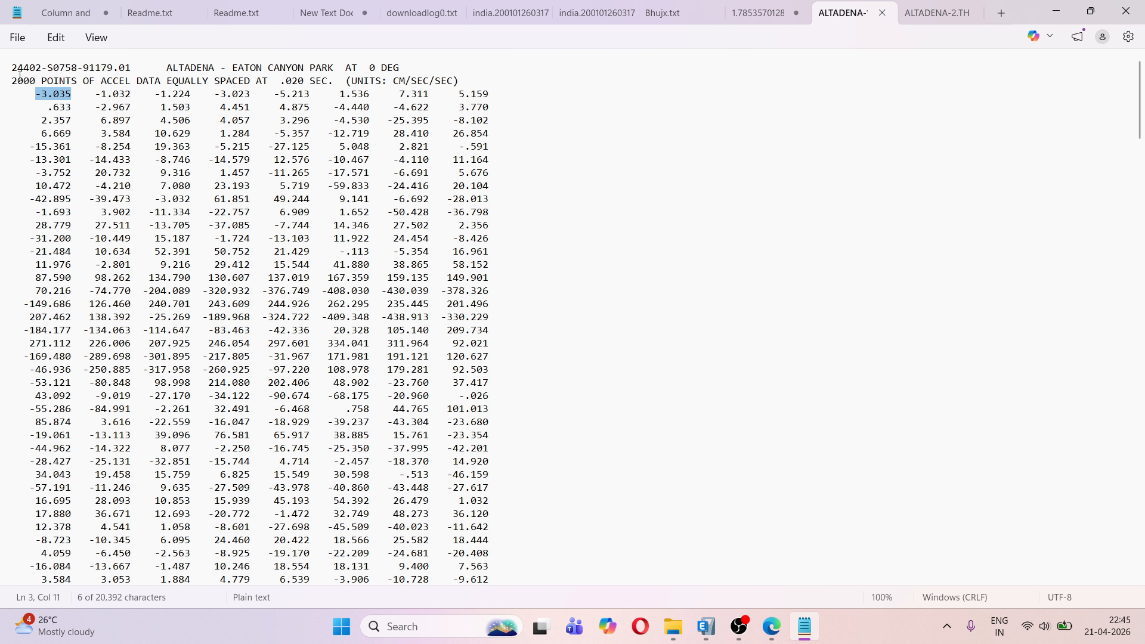
left_click_drag(12, 69, 102, 69)
left_click(135, 69)
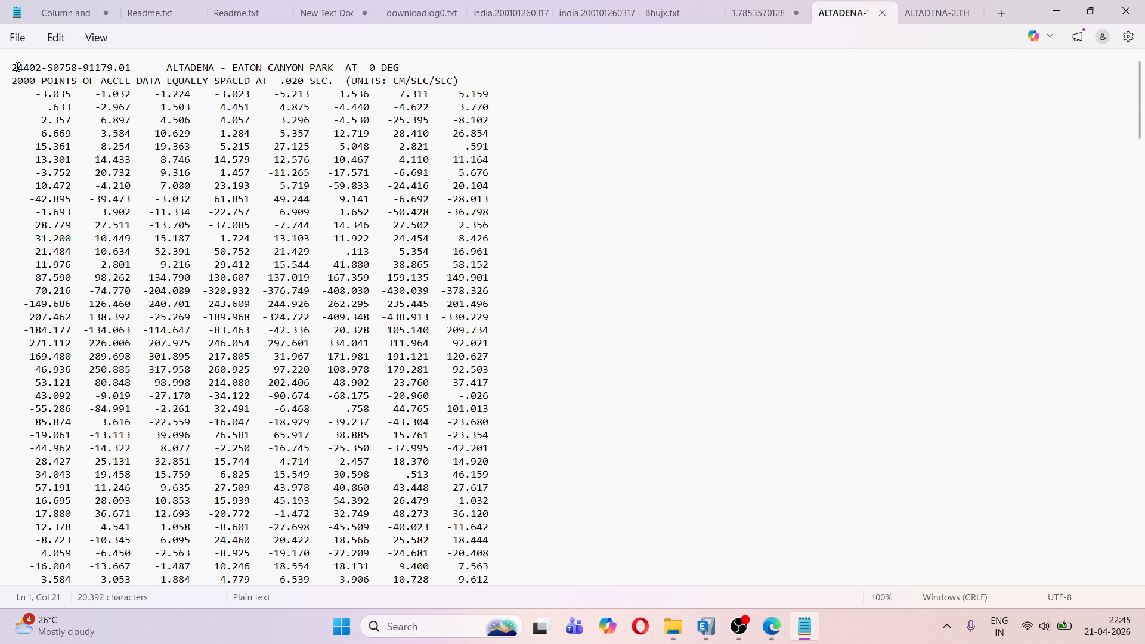
left_click_drag(13, 69, 523, 89)
left_click(599, 143)
key("alt+Tab")
left_click(505, 214)
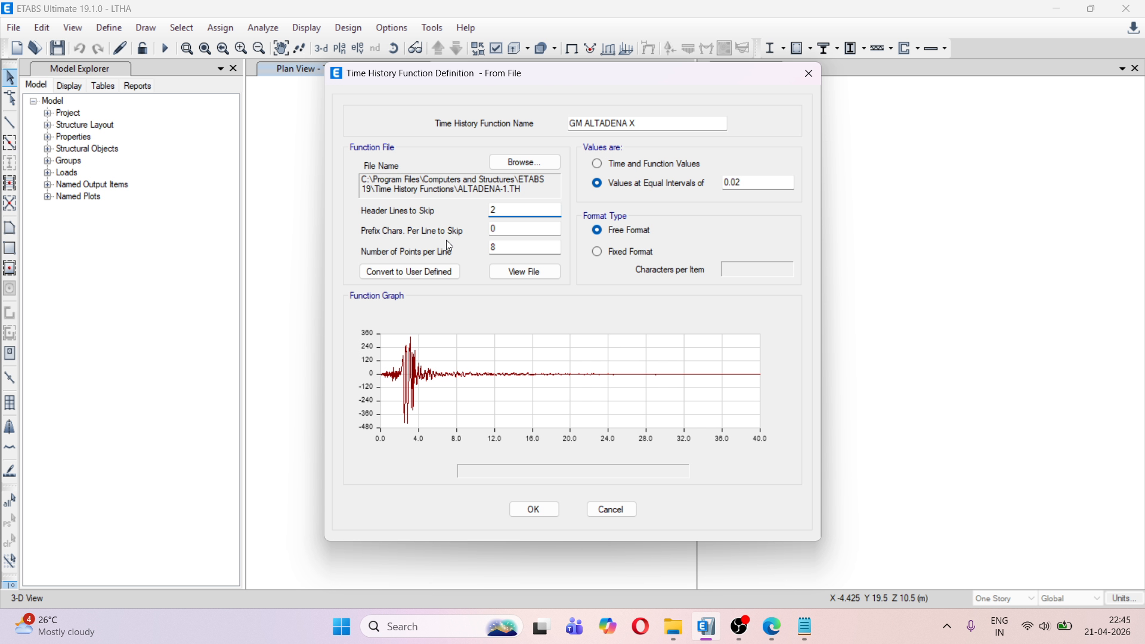
key("alt+Tab")
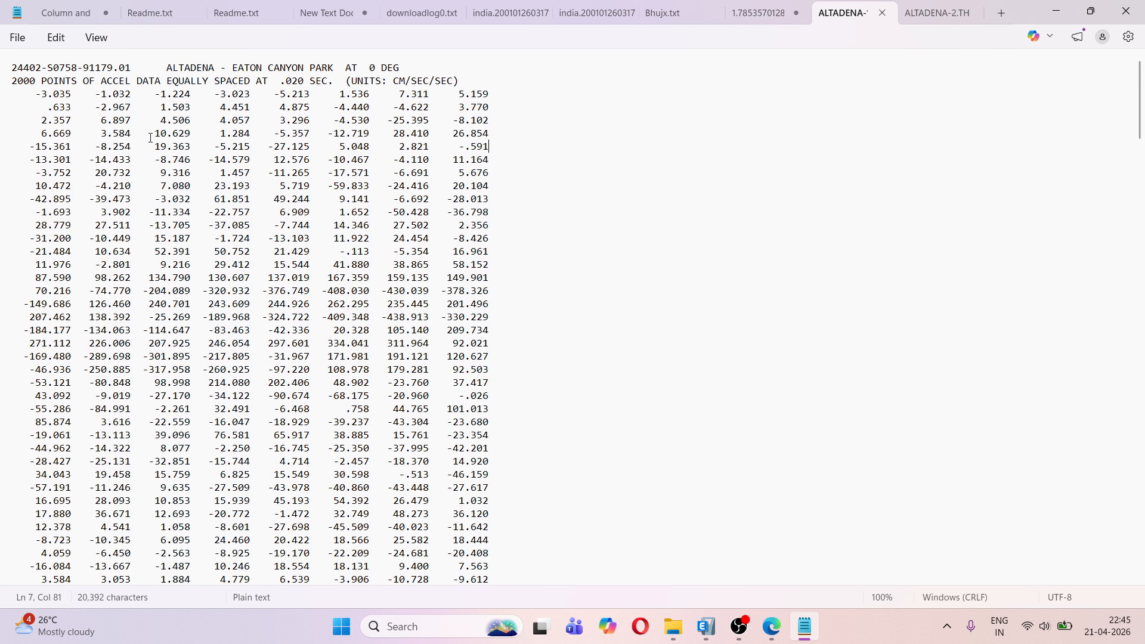
key("alt+Tab")
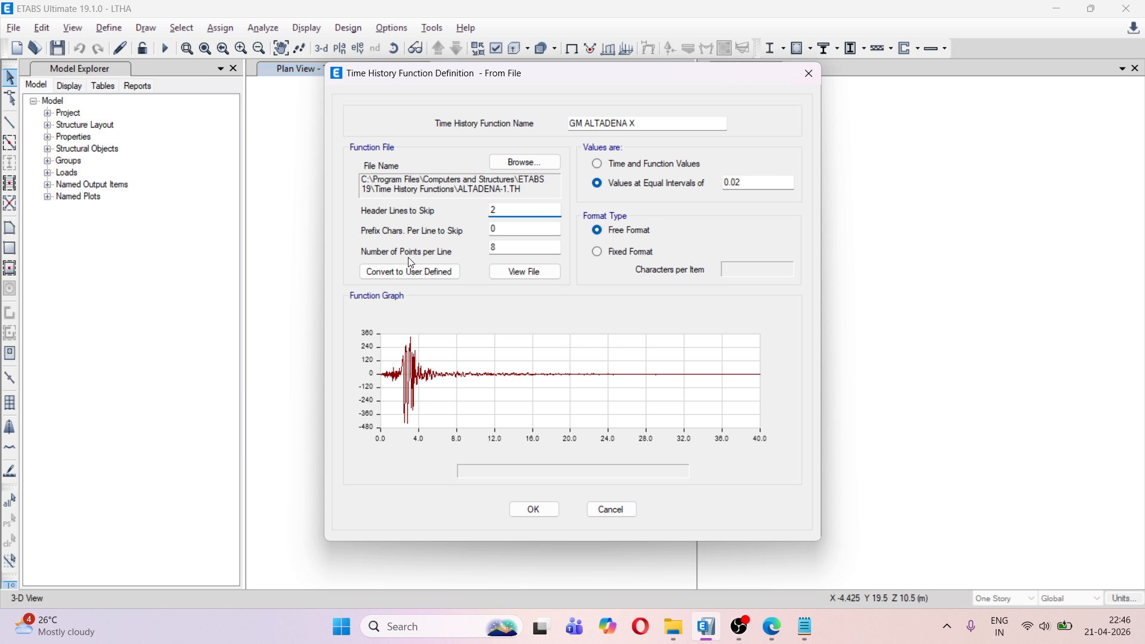
Check the acceleration values in the record's first data row in Notepad against the number of points per line in ETABS
key("alt+Tab")
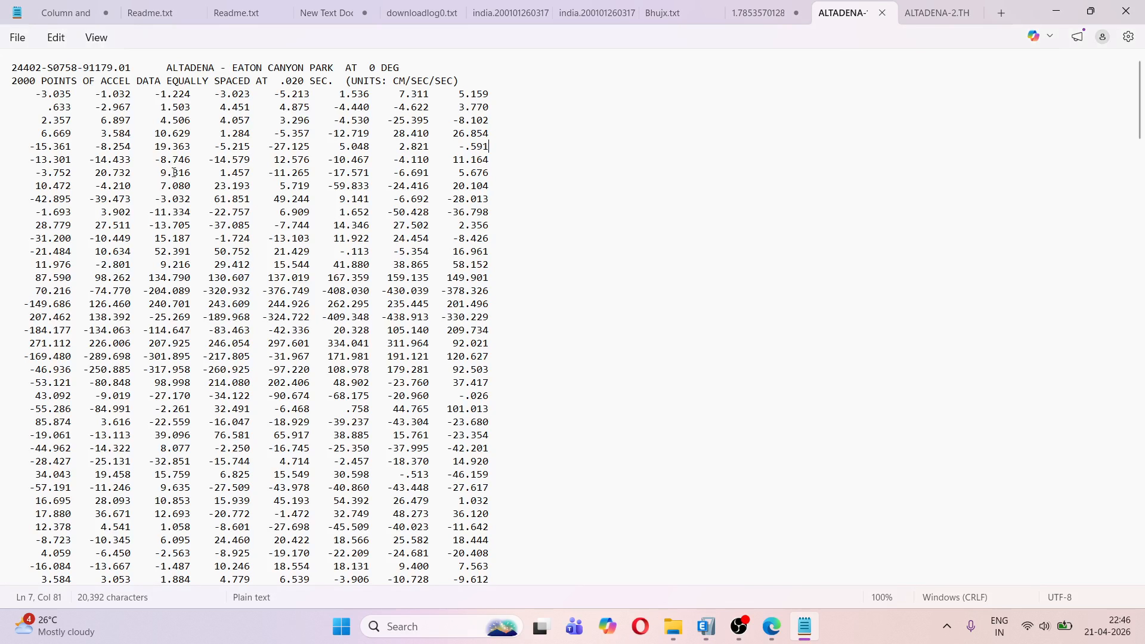
left_click_drag(36, 94, 497, 97)
left_click(495, 96)
key("alt+Tab")
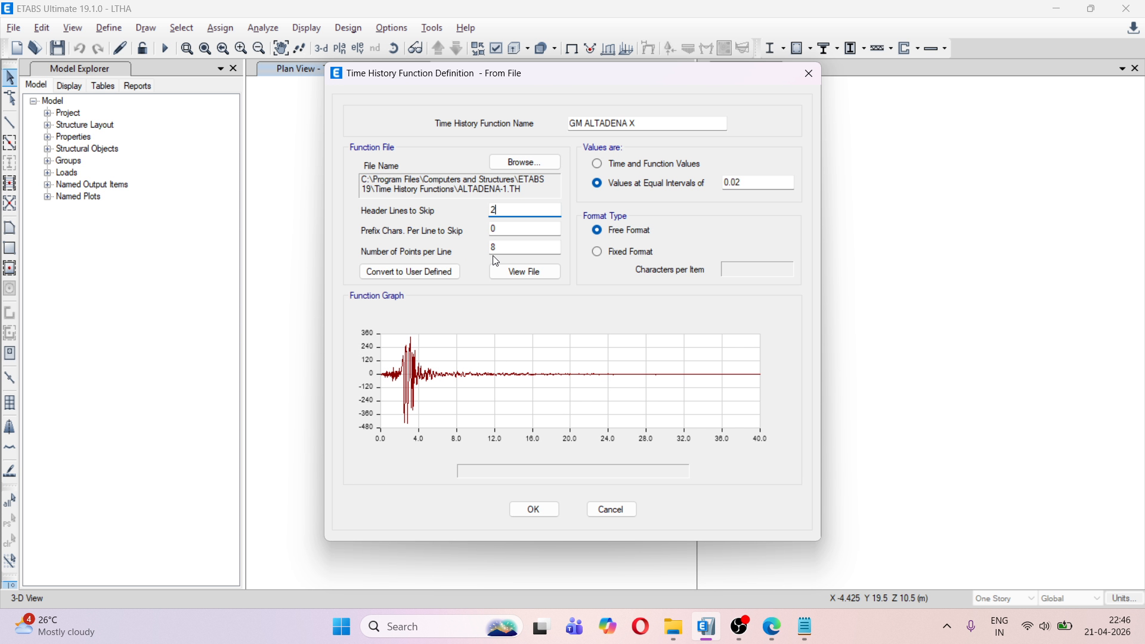
left_click(524, 248)
Check the record's time spacing in Notepad and set the function's equal interval to 0.020 in ETABS
key("alt+Tab")
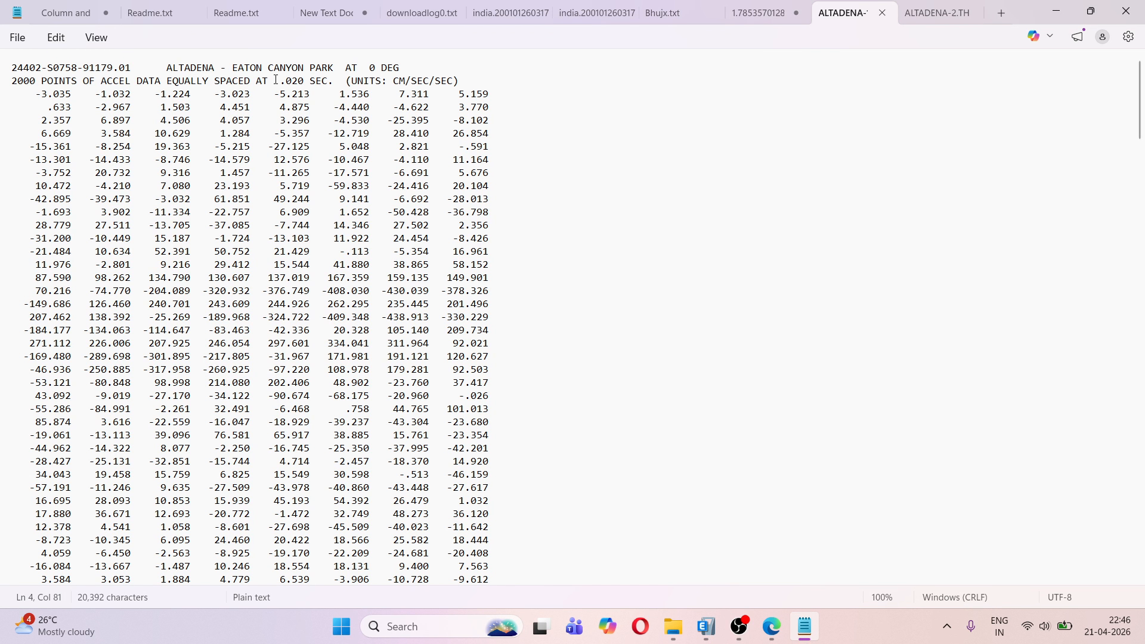
left_click_drag(276, 80, 317, 83)
key("alt+Tab")
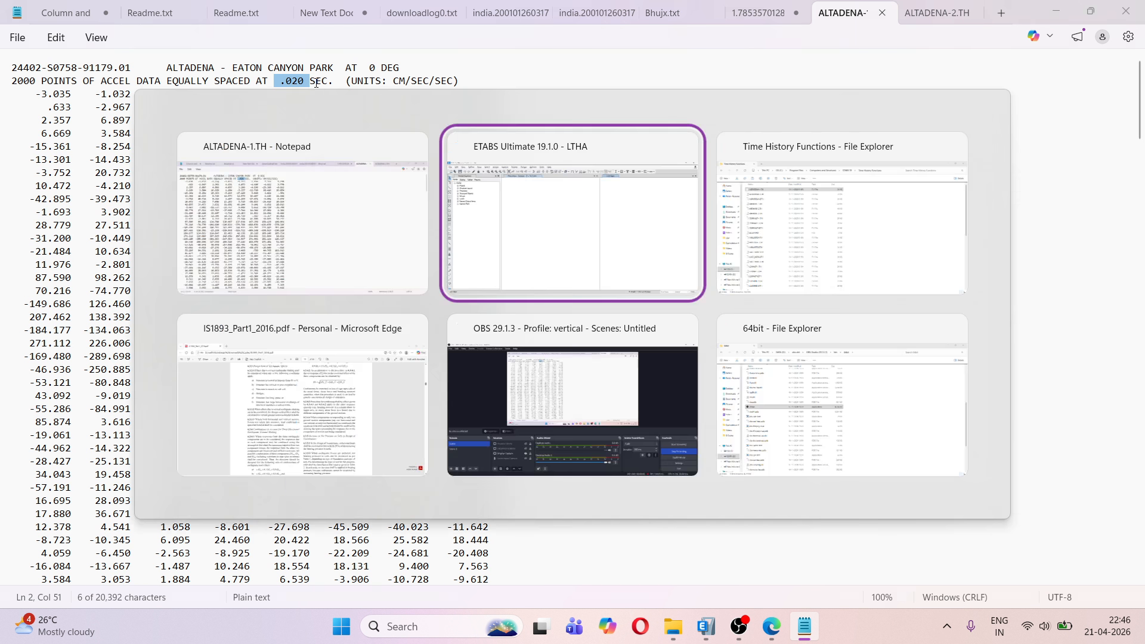
left_click(755, 184)
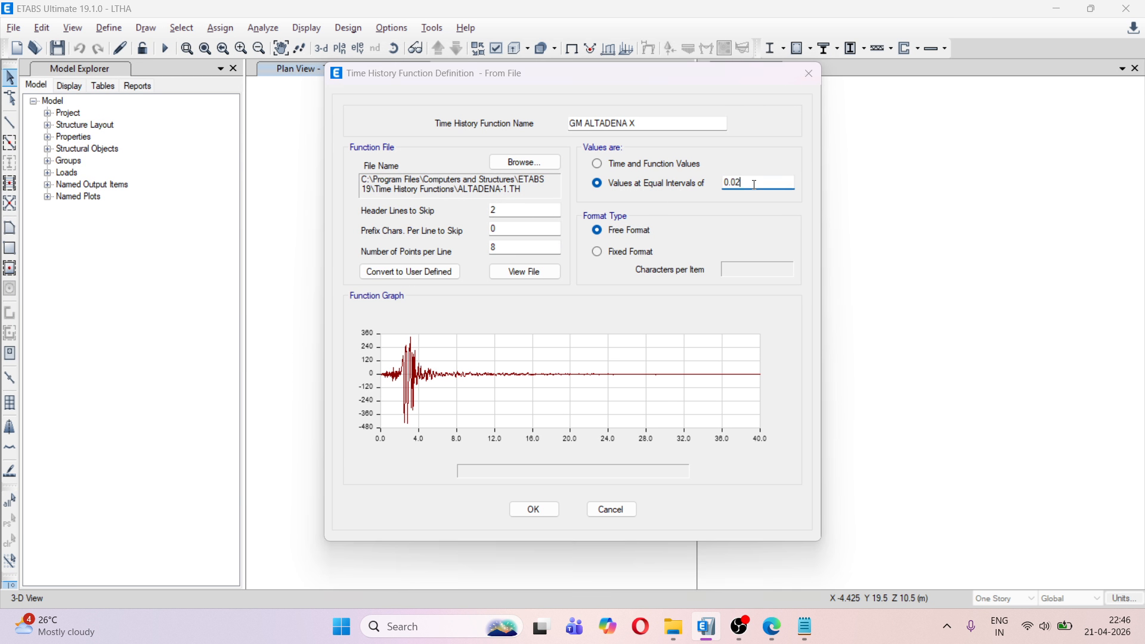
key("alt+Tab")
key("alt+Tab")
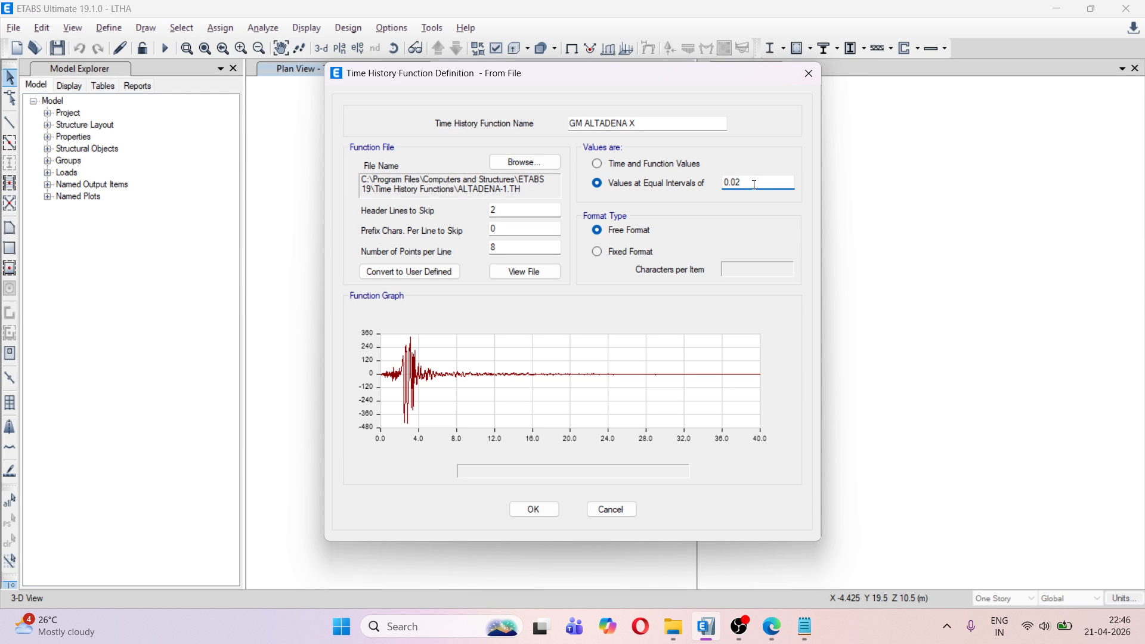
type("0")
Convert GM ALTADENA X to a user-defined function, save it, and reopen it briefly to review its time and value table
left_click(411, 272)
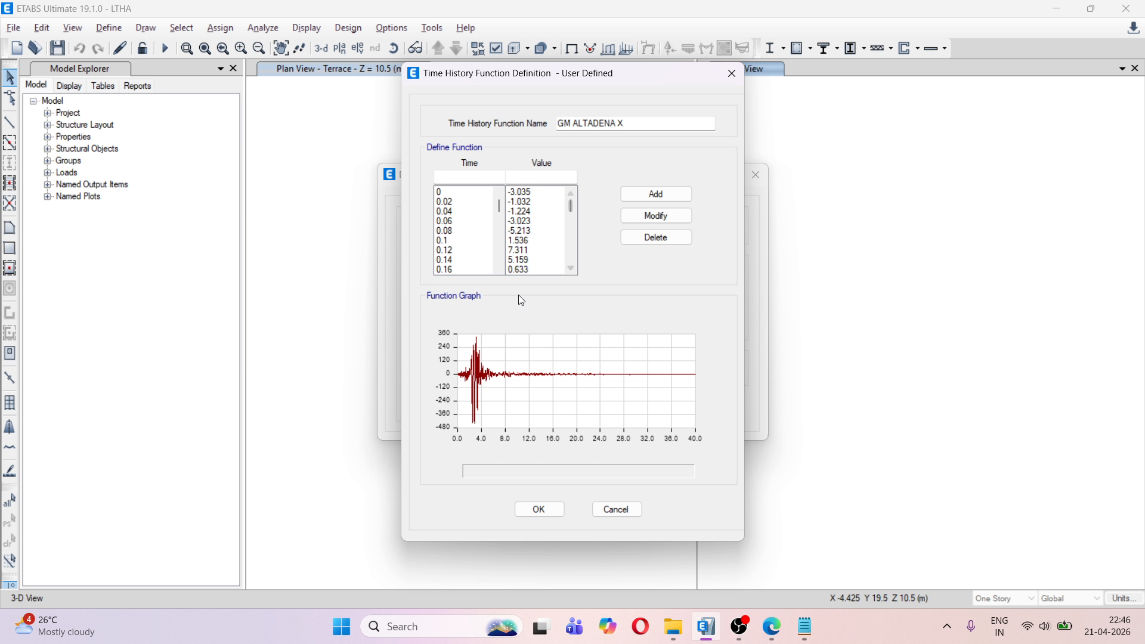
left_click(557, 516)
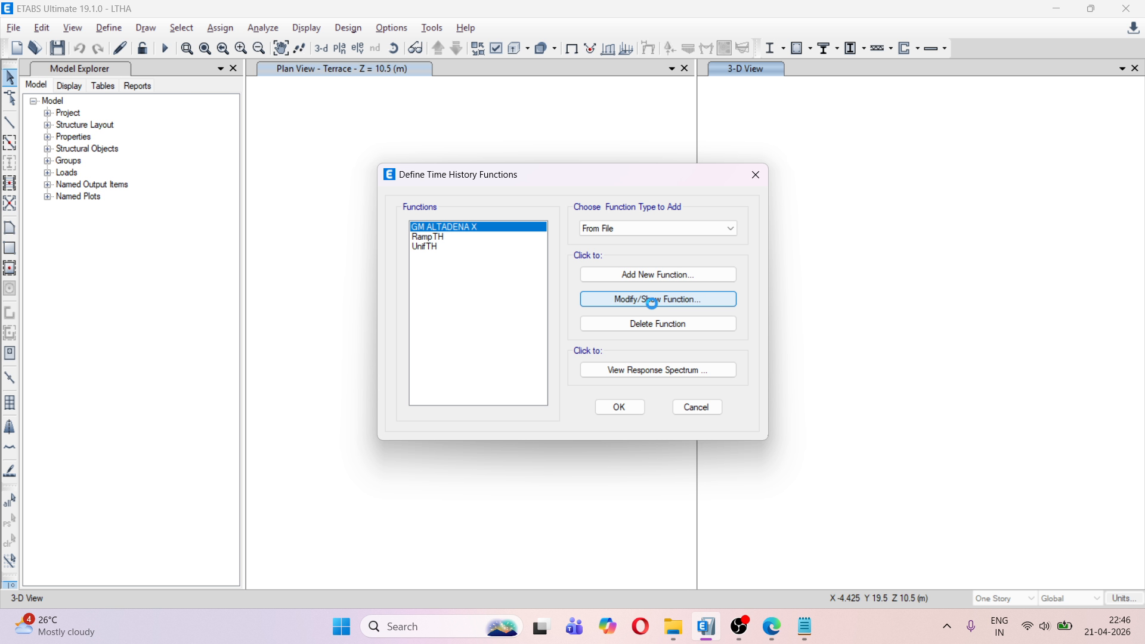
left_click(652, 300)
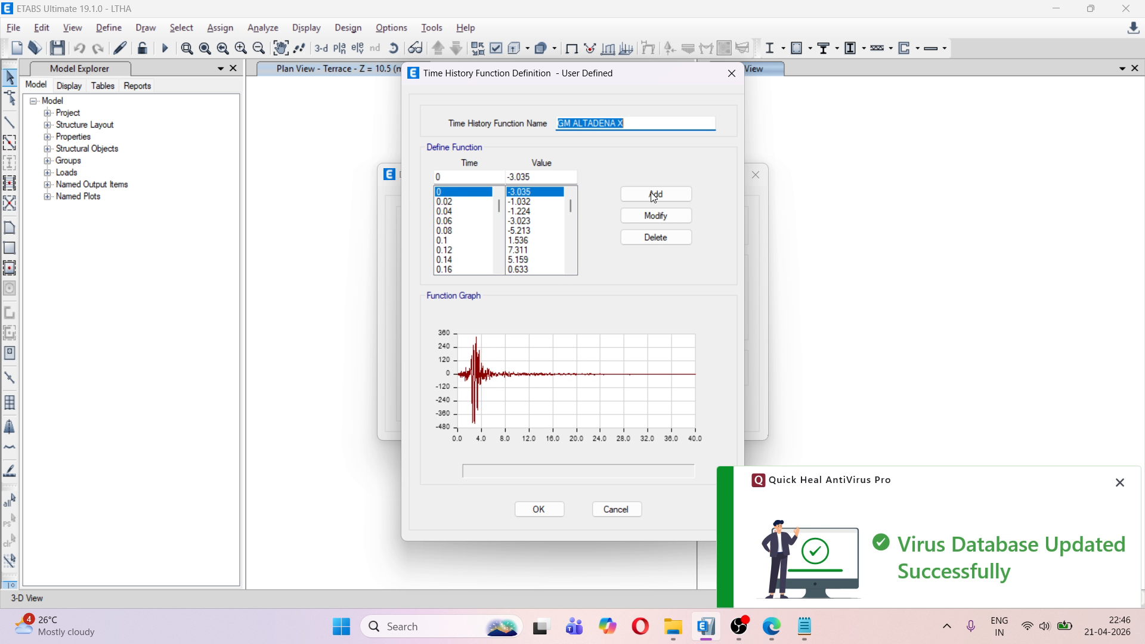
left_click(732, 74)
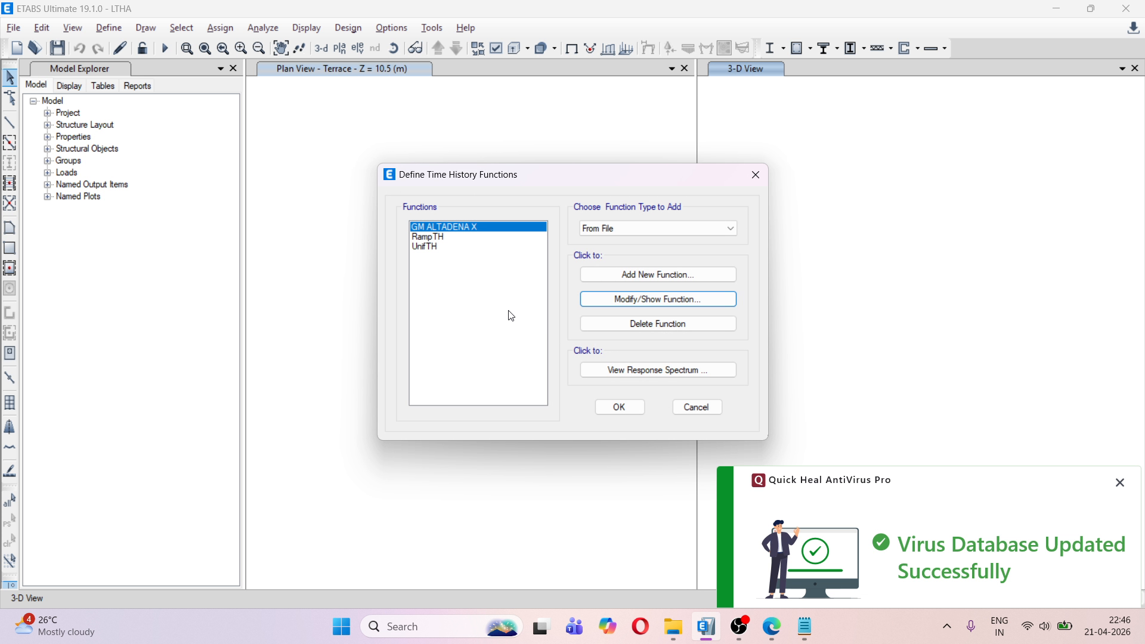
Add a new time history function of type From File and load ALTADENA-2.TH as its data file
left_click(631, 228)
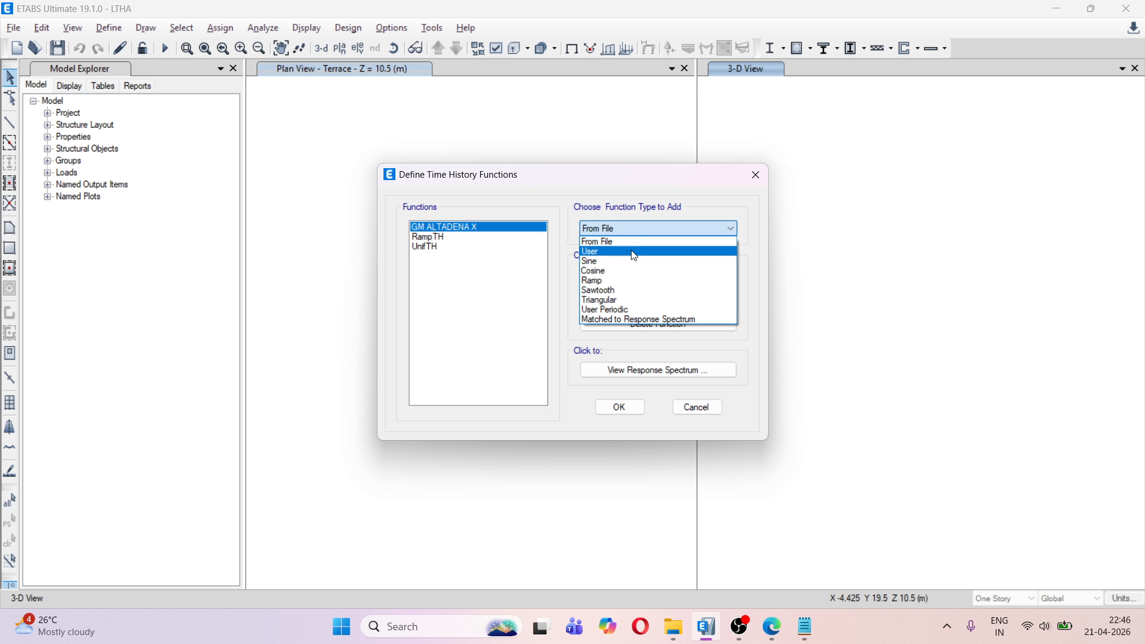
left_click(626, 242)
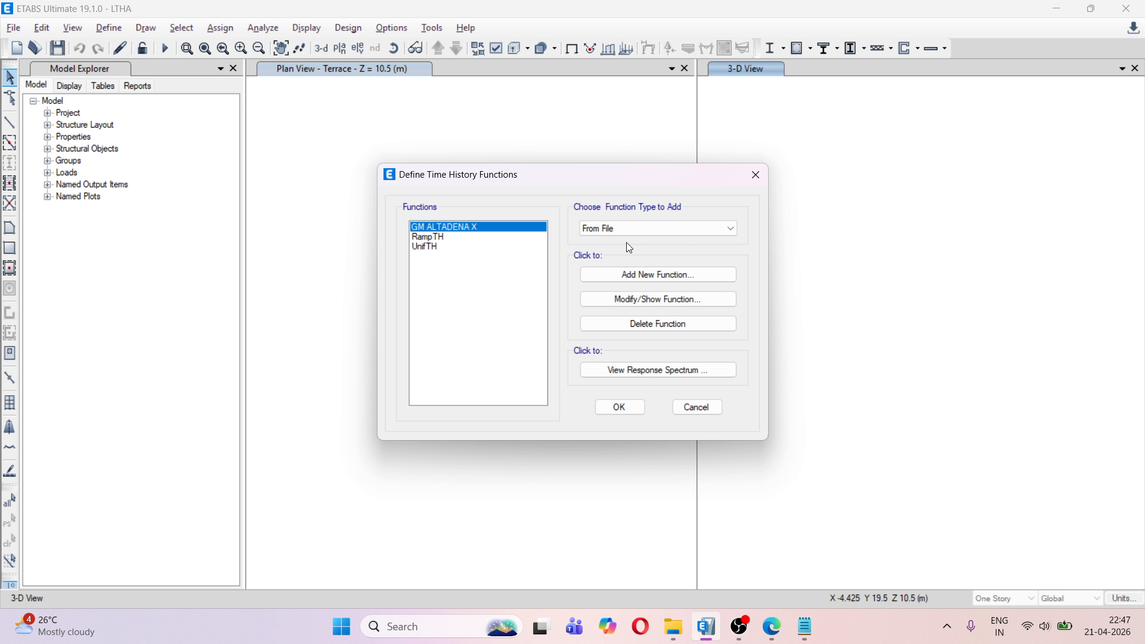
left_click(640, 275)
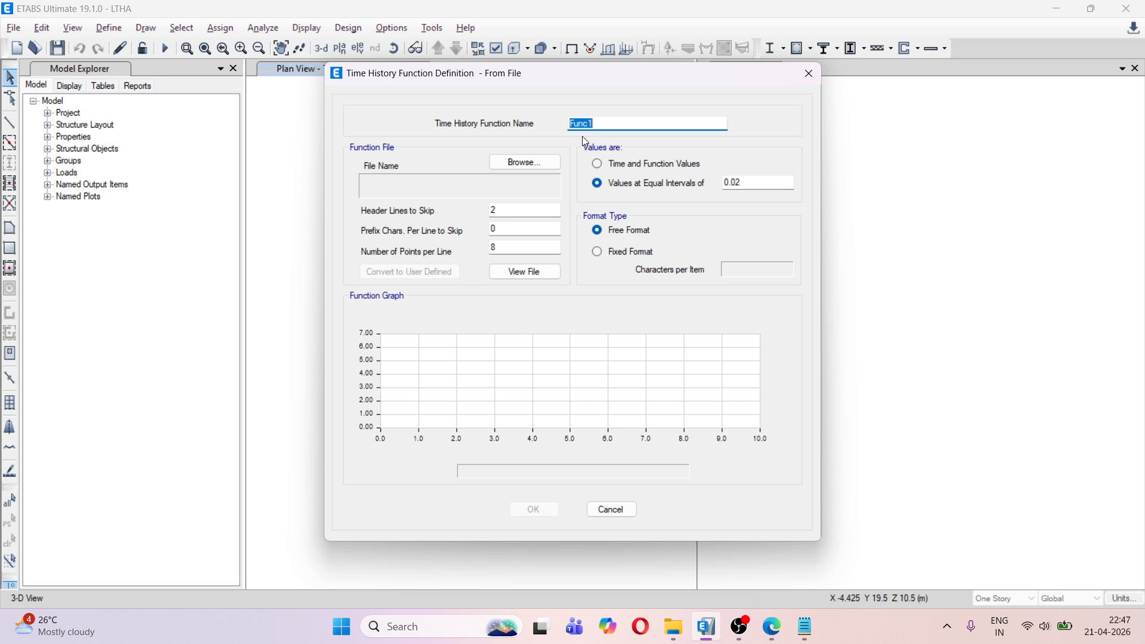
left_click(524, 162)
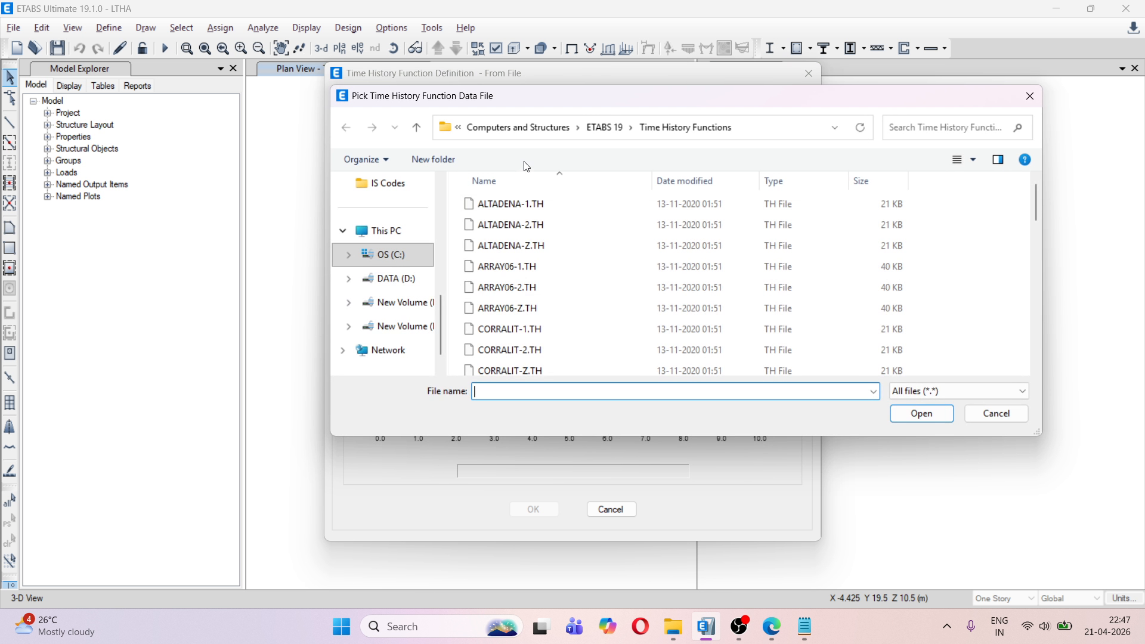
left_click(516, 227)
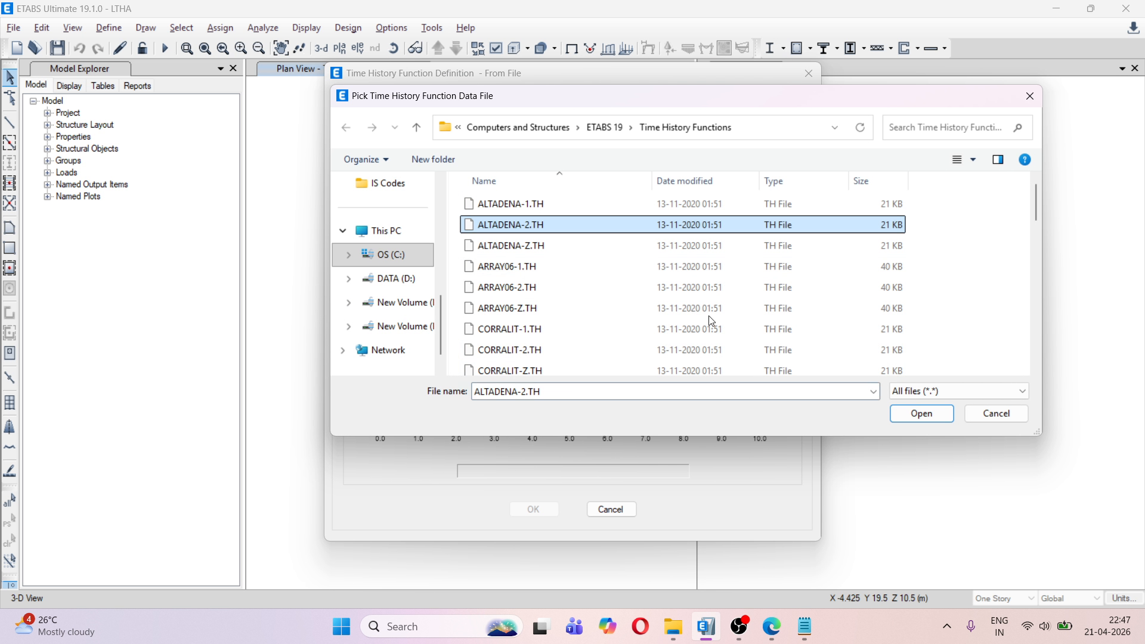
left_click(920, 412)
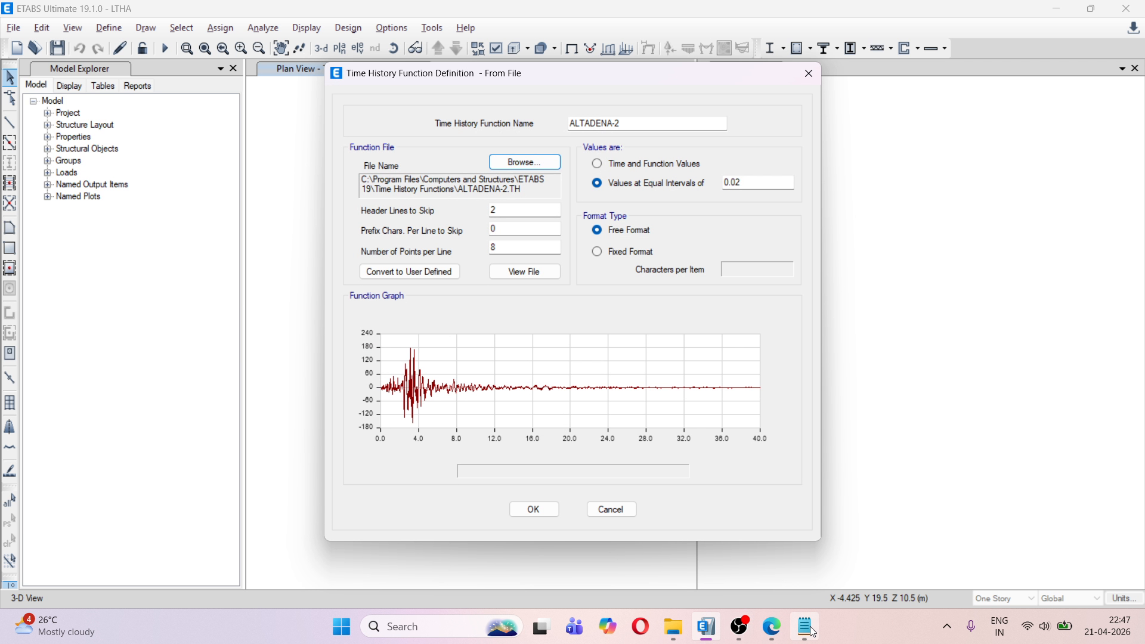
Open ALTADENA-2.TH in Notepad from File Explorer to check its format, and return to ETABS
left_click(674, 626)
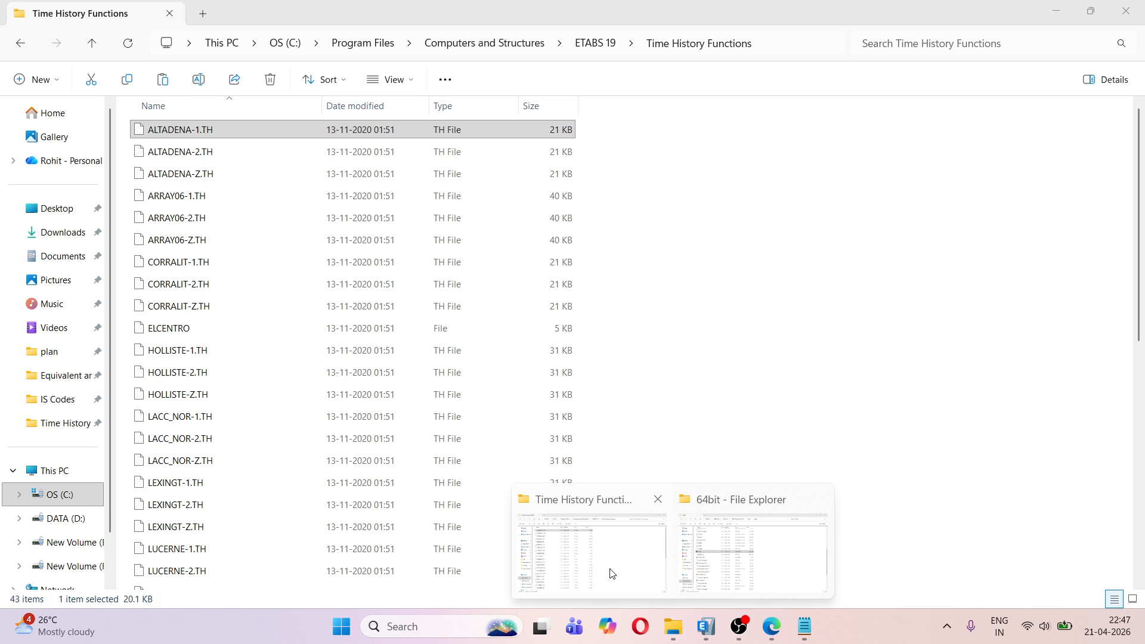
left_click(634, 549)
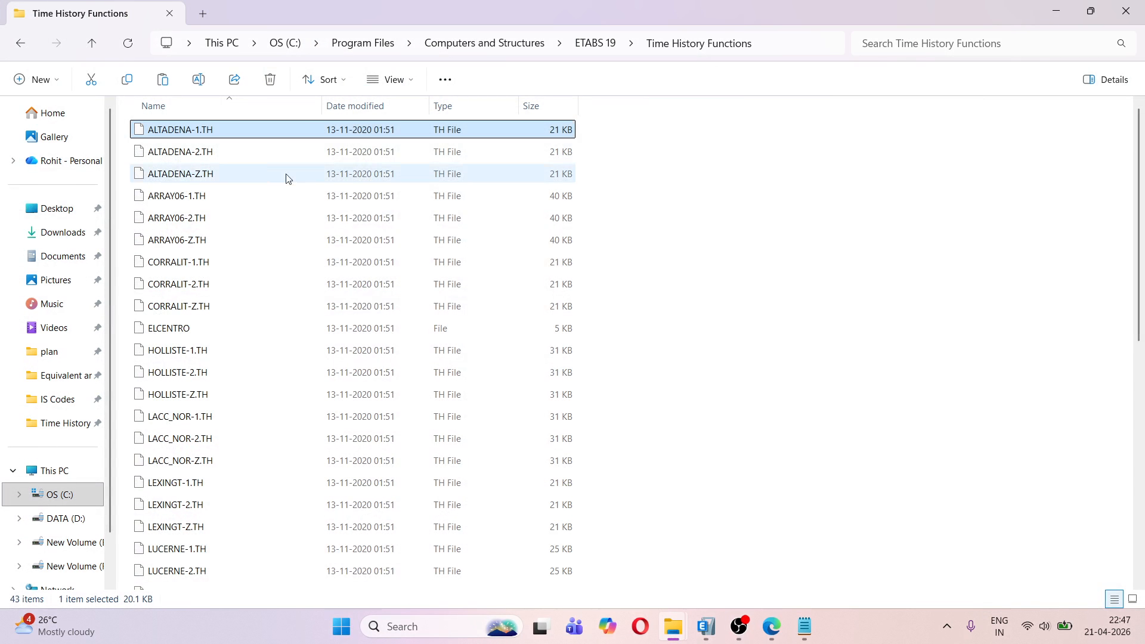
left_click(161, 153)
right_click(160, 153)
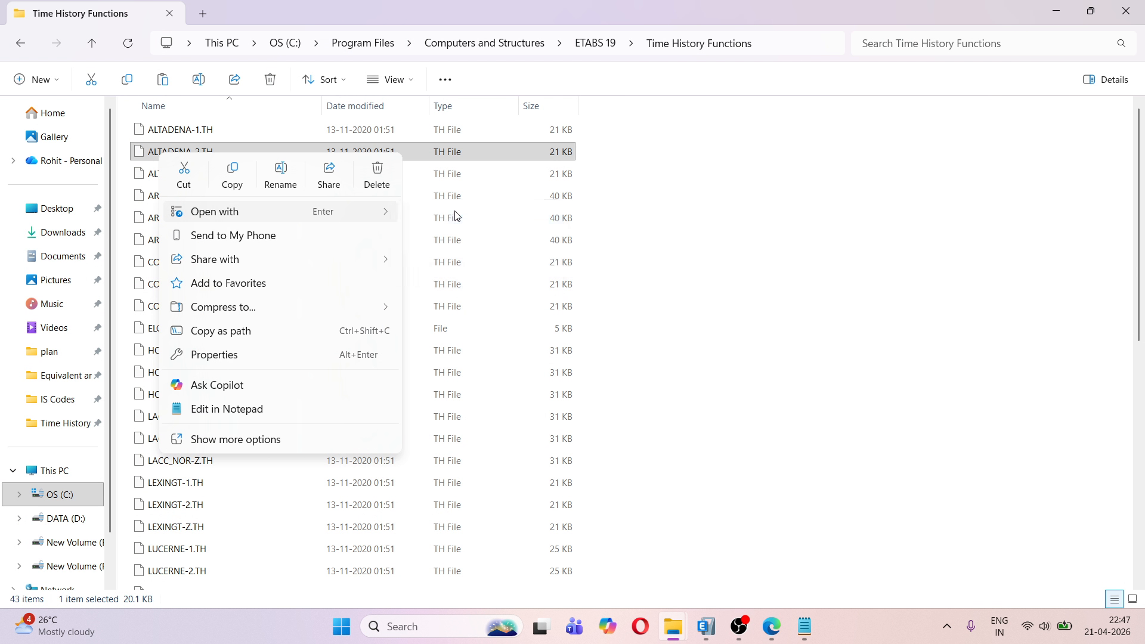
key("Return")
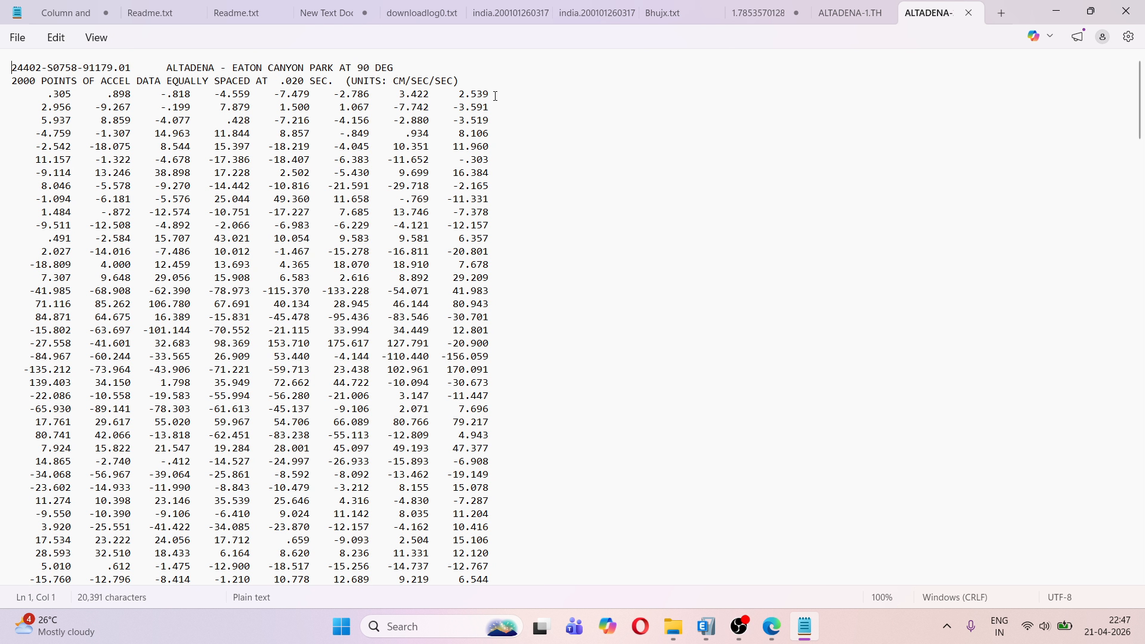
key("alt+Tab")
left_click(708, 627)
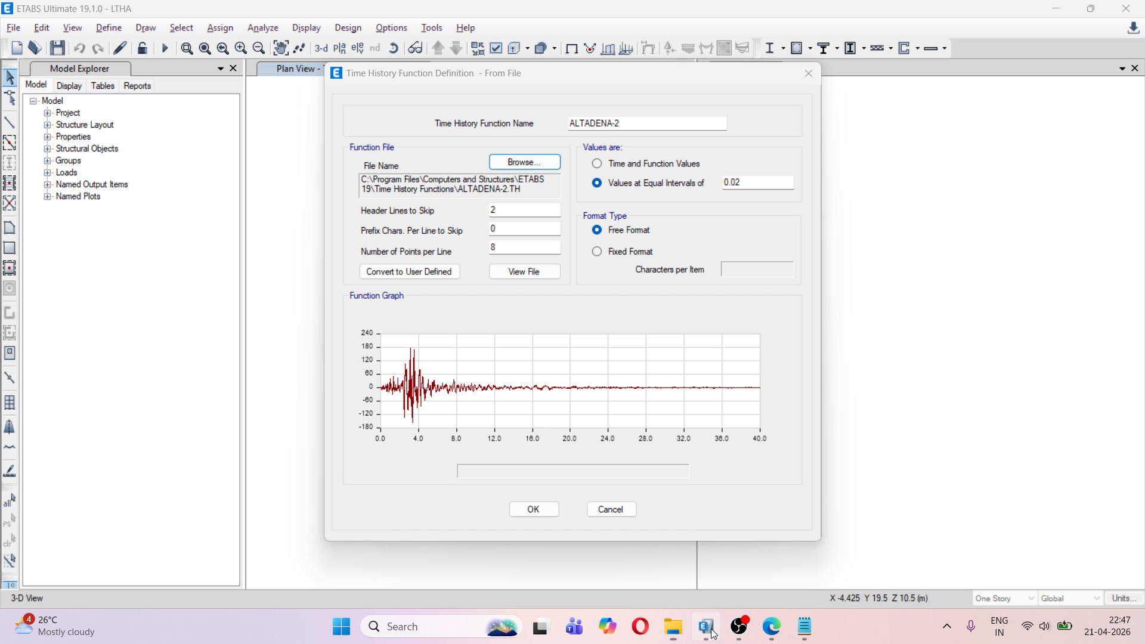
Rename the ALTADENA-2 time history function as GM ALTADENA Y and save it
left_click(625, 120)
left_click(589, 124)
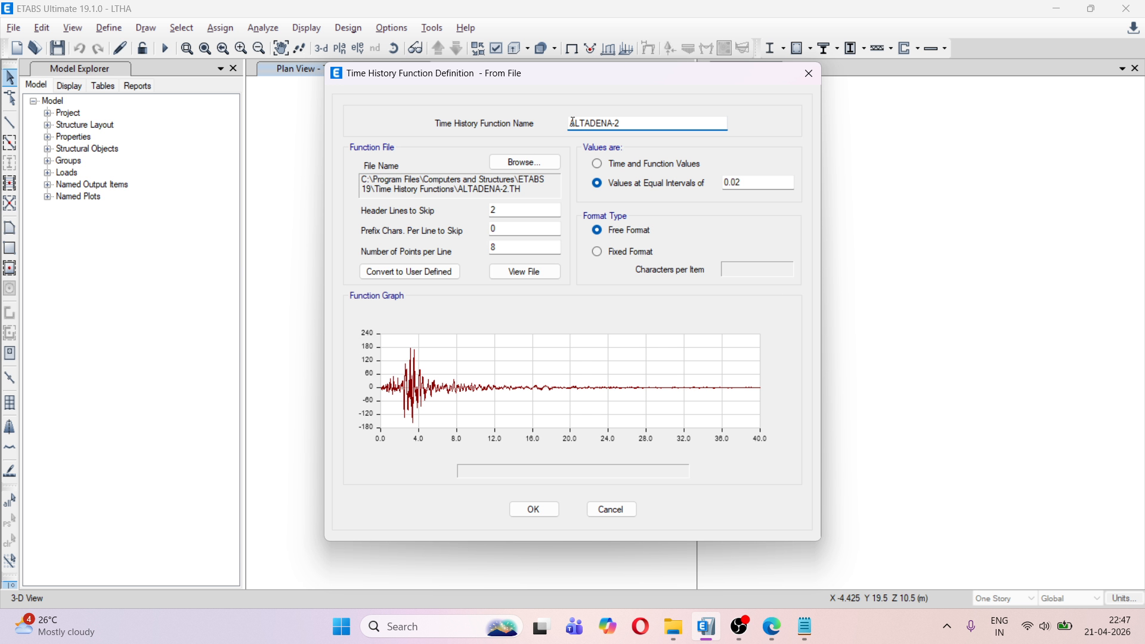
left_click(573, 122)
type("G")
key("BackSpace")
type("M")
key("BackSpace")
key("BackSpace")
type("Y")
left_click(547, 507)
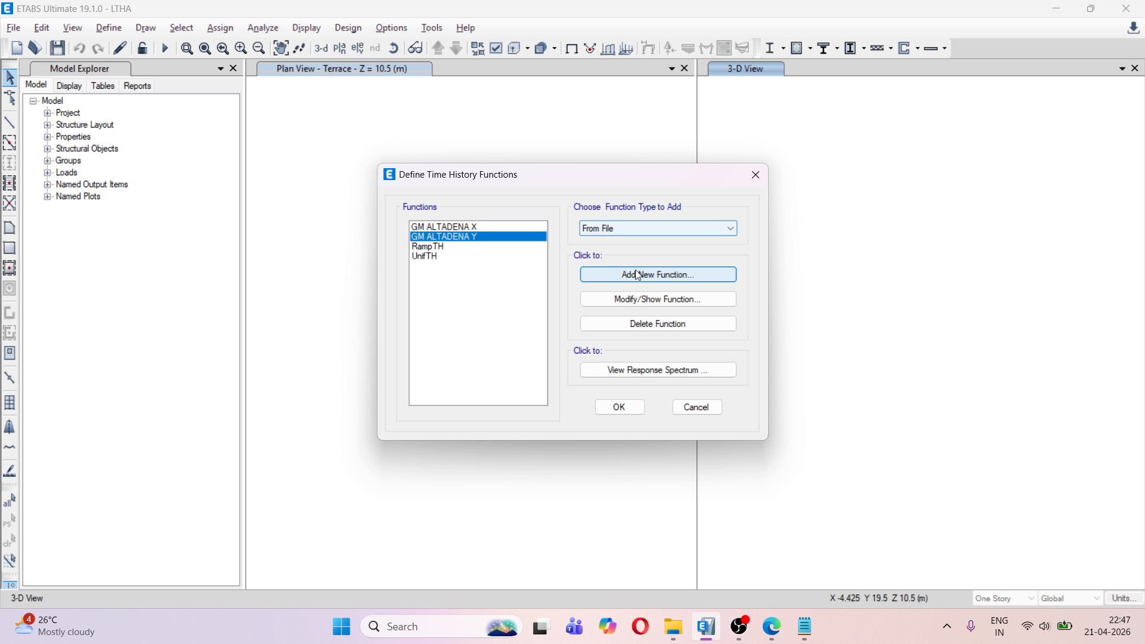
Add another From File time history function using ALTADENA-Z.TH as its data file and name it GM ALTADENA-Z
left_click(636, 273)
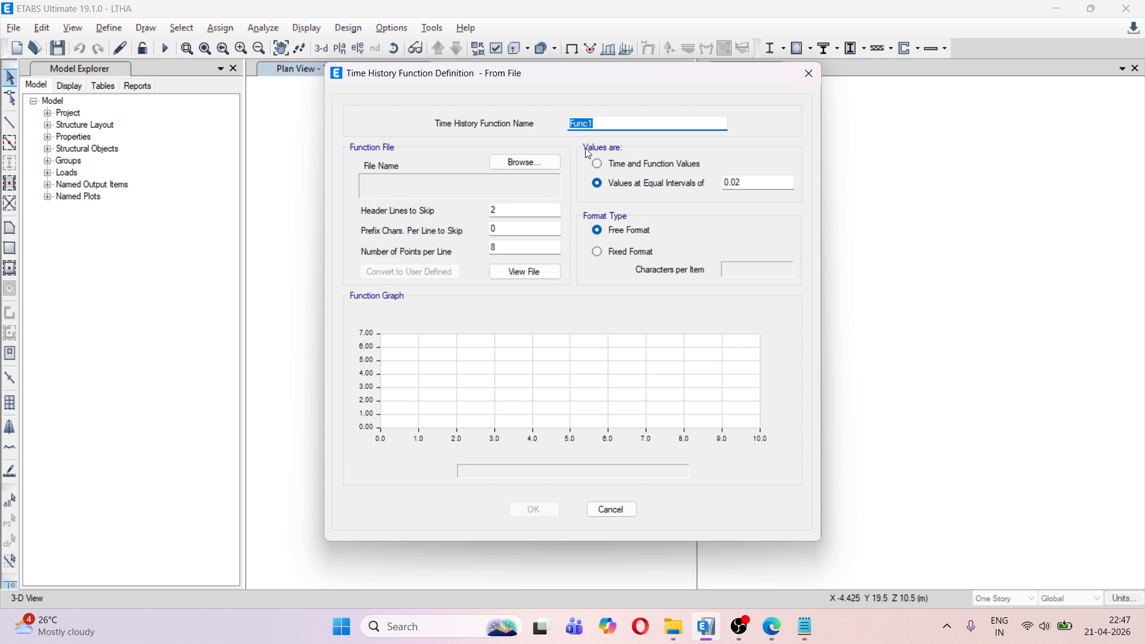
left_click(531, 165)
left_click(532, 251)
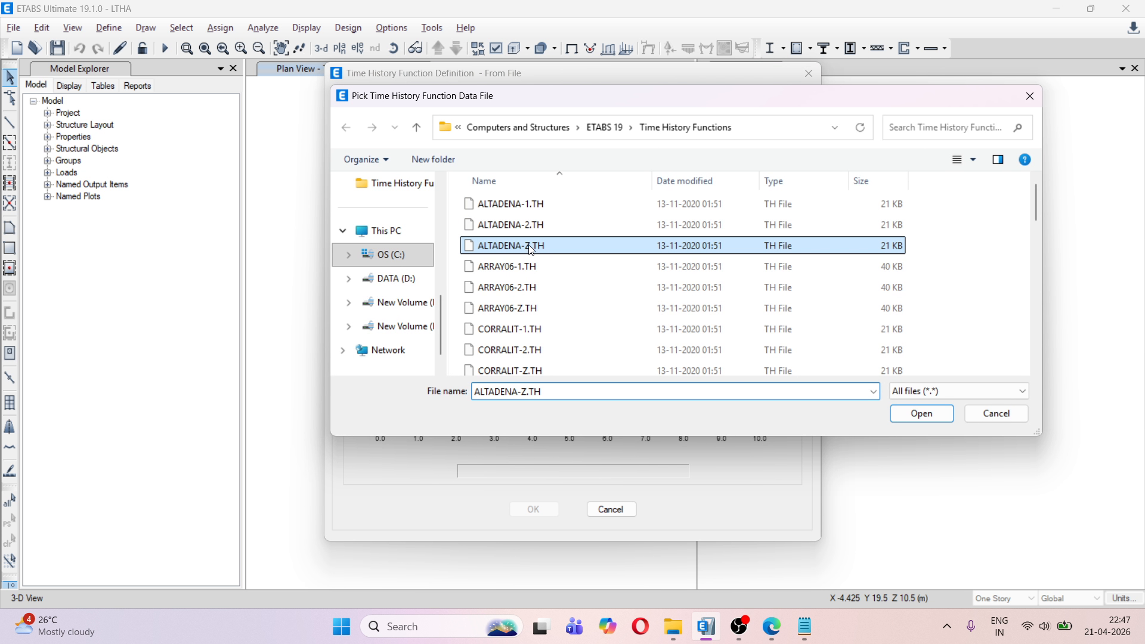
left_click(924, 417)
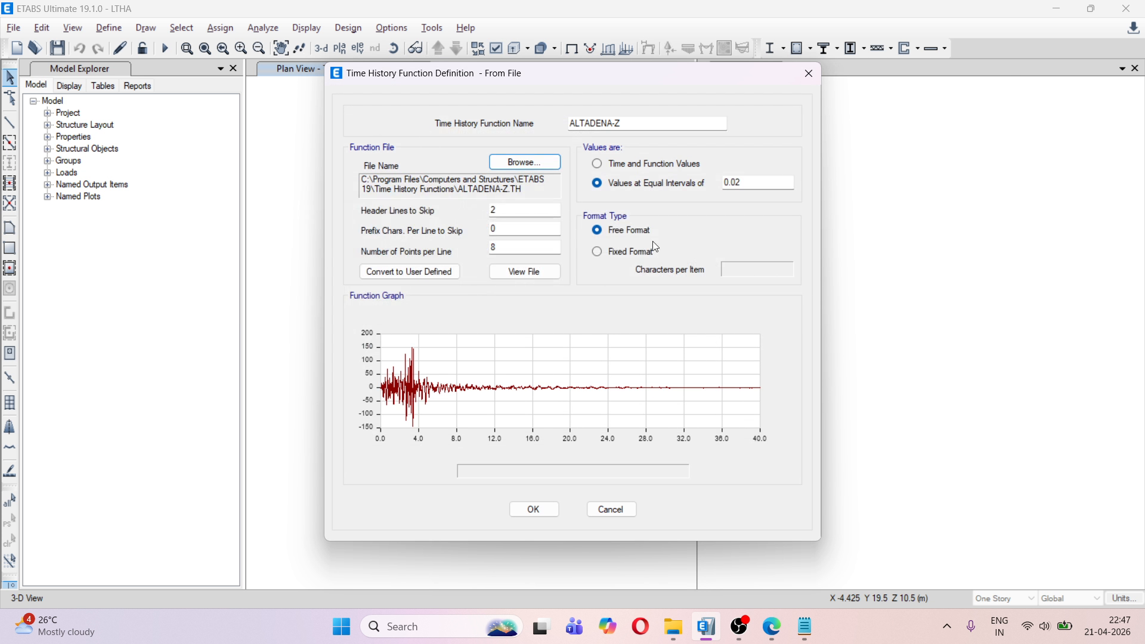
left_click(572, 123)
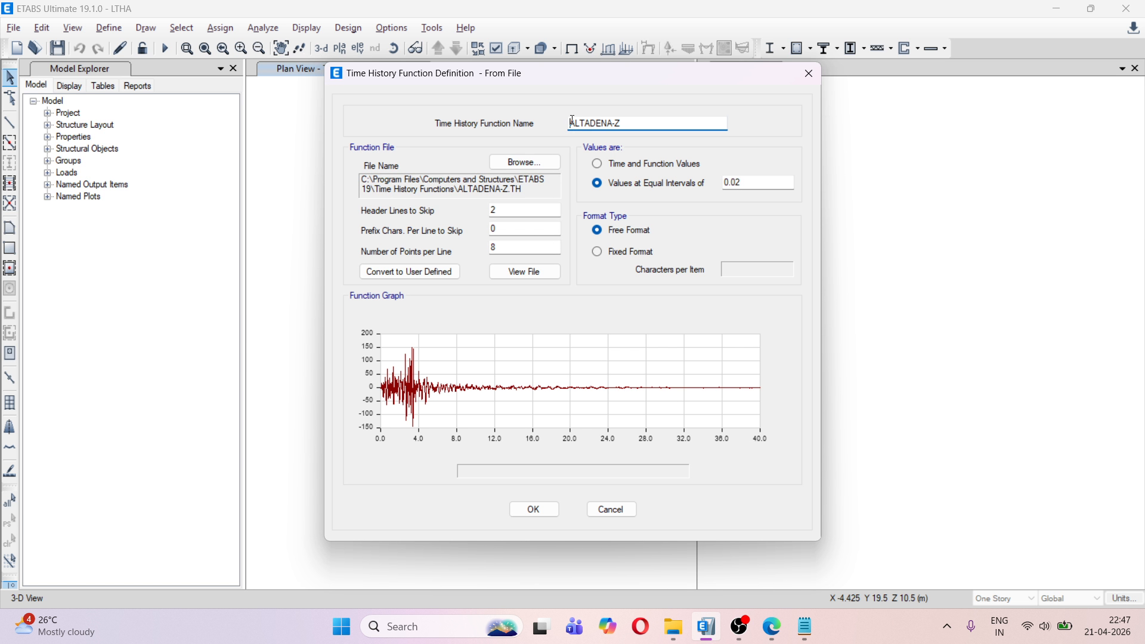
type("GM")
Check the format of ALTADENA-Z.TH in Notepad from File Explorer, return to ETABS, and save the GM ALTADENA-Z function
mouse_move(682, 632)
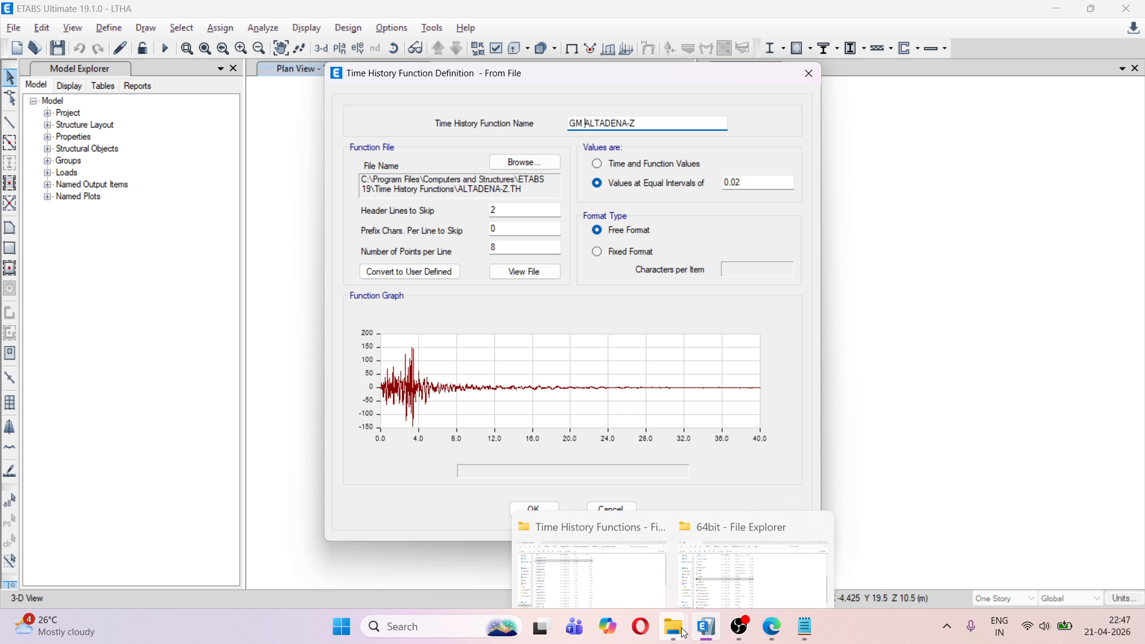
left_click(637, 573)
right_click(177, 183)
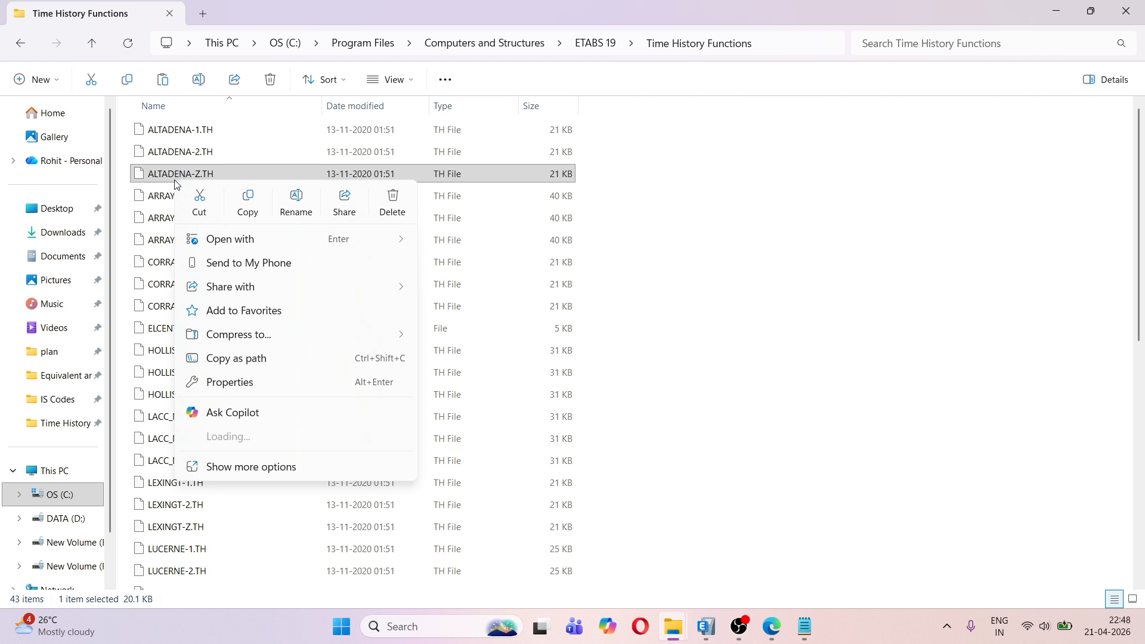
mouse_move(255, 243)
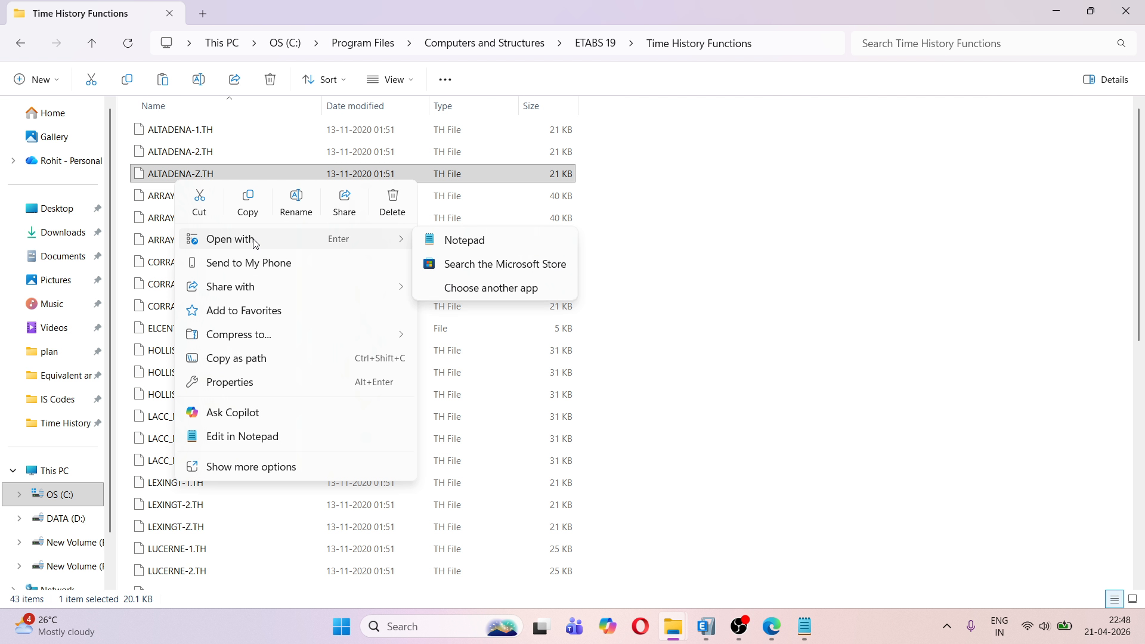
left_click(465, 246)
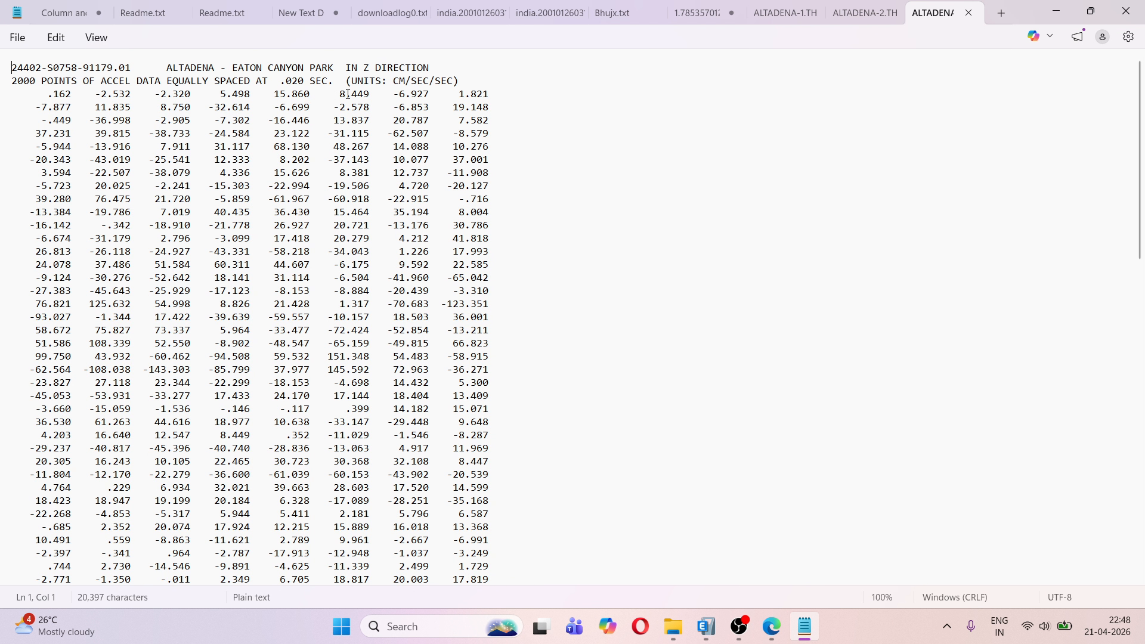
left_click(707, 626)
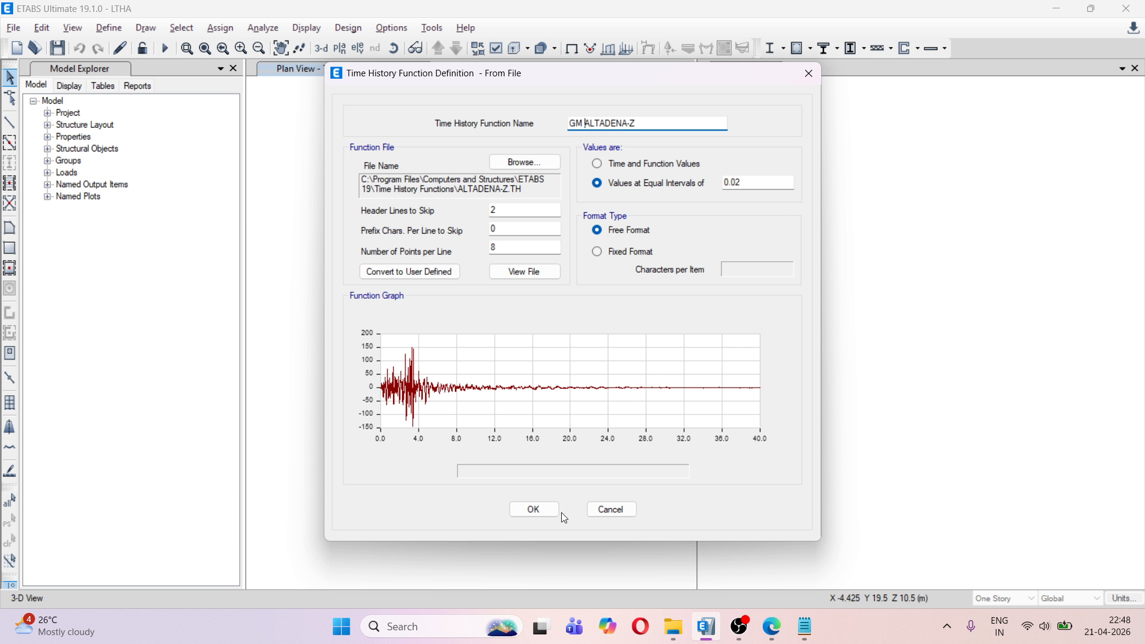
left_click(546, 512)
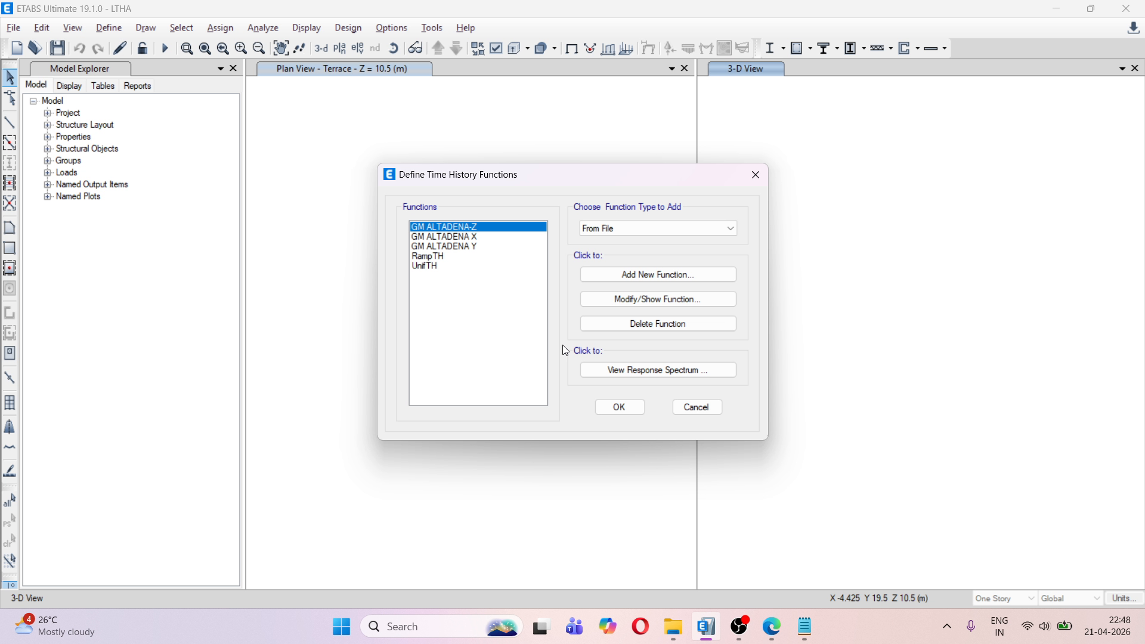
Show the response spectra of the time histories and delete damping ratios 0.1, 0.07, 0.03, 0.02 and 0, keeping only 0.05
left_click(615, 370)
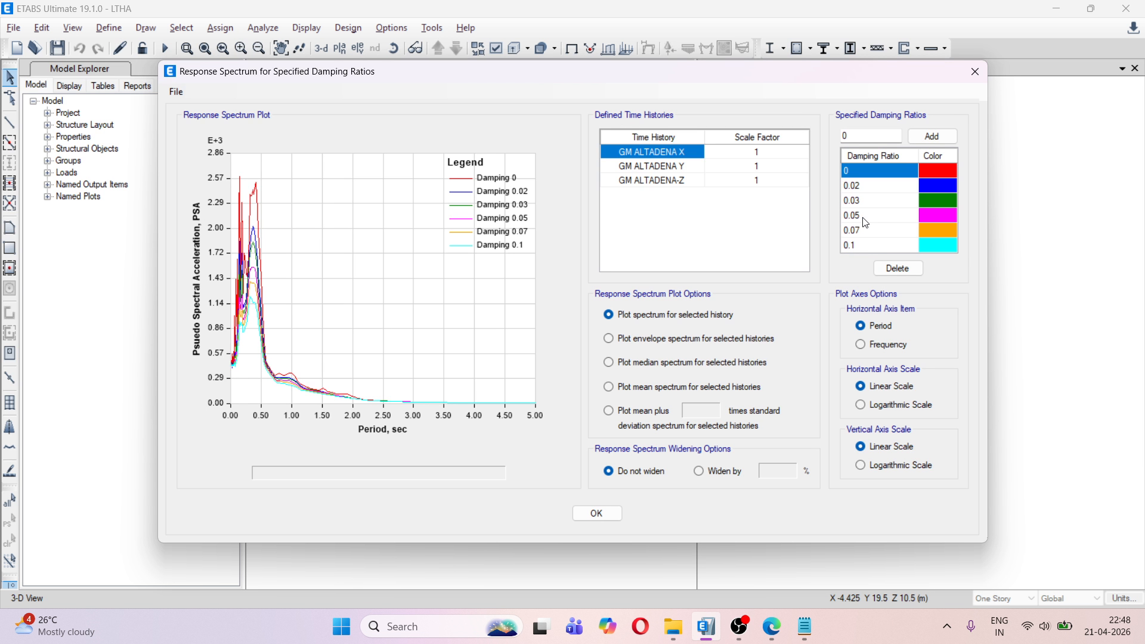
left_click(875, 250)
left_click(898, 269)
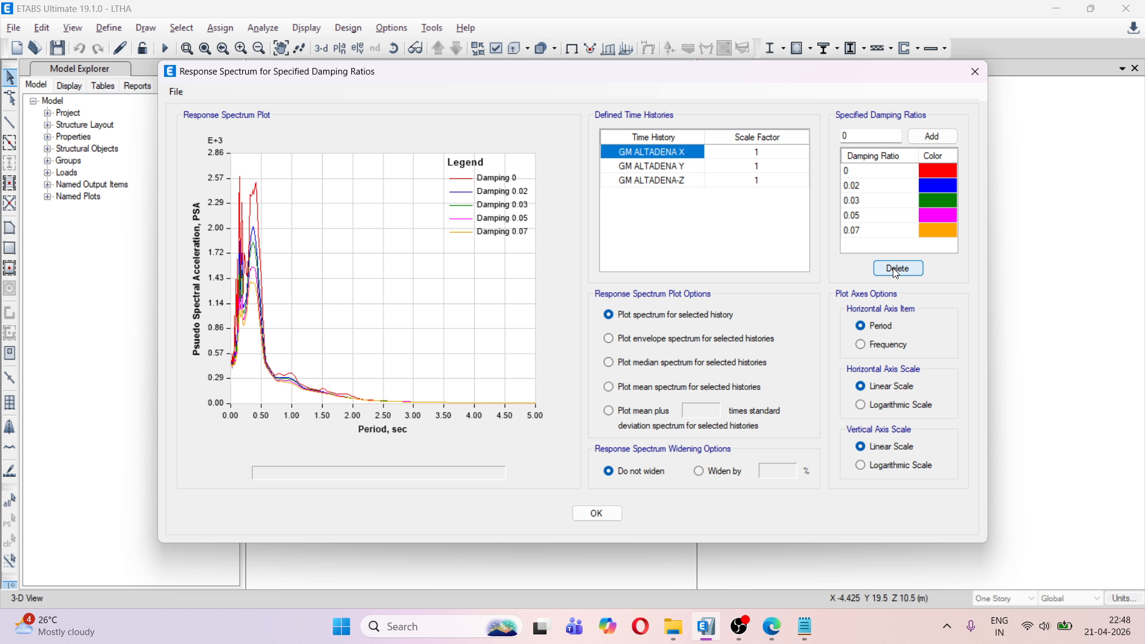
double_click(864, 231)
left_click(898, 269)
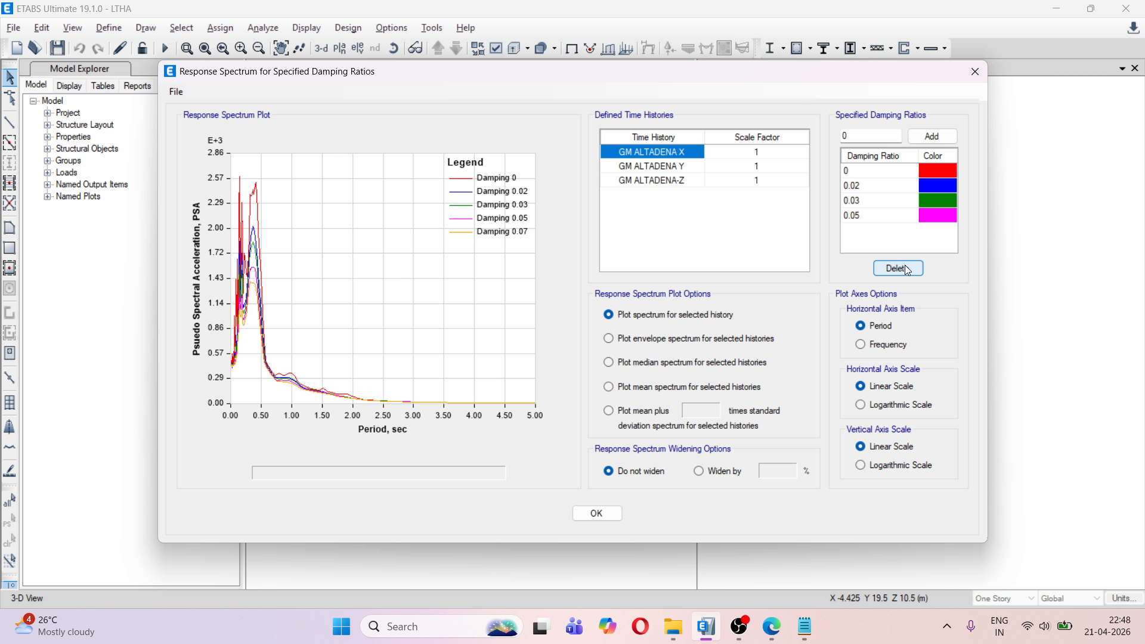
left_click(873, 203)
left_click(898, 269)
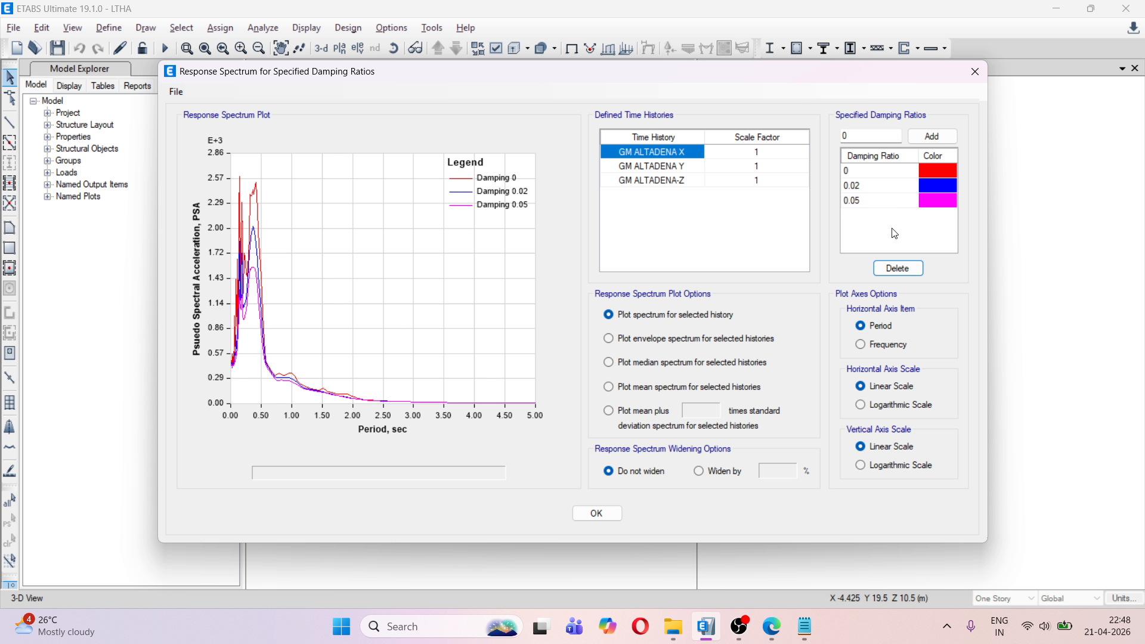
left_click(871, 186)
left_click(899, 268)
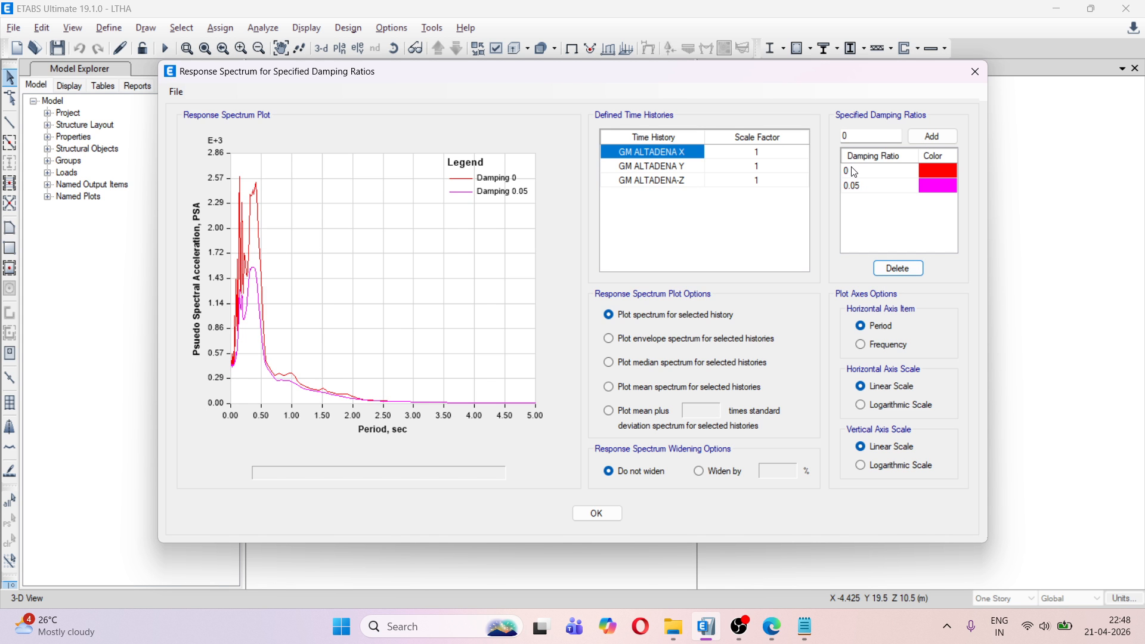
left_click(899, 268)
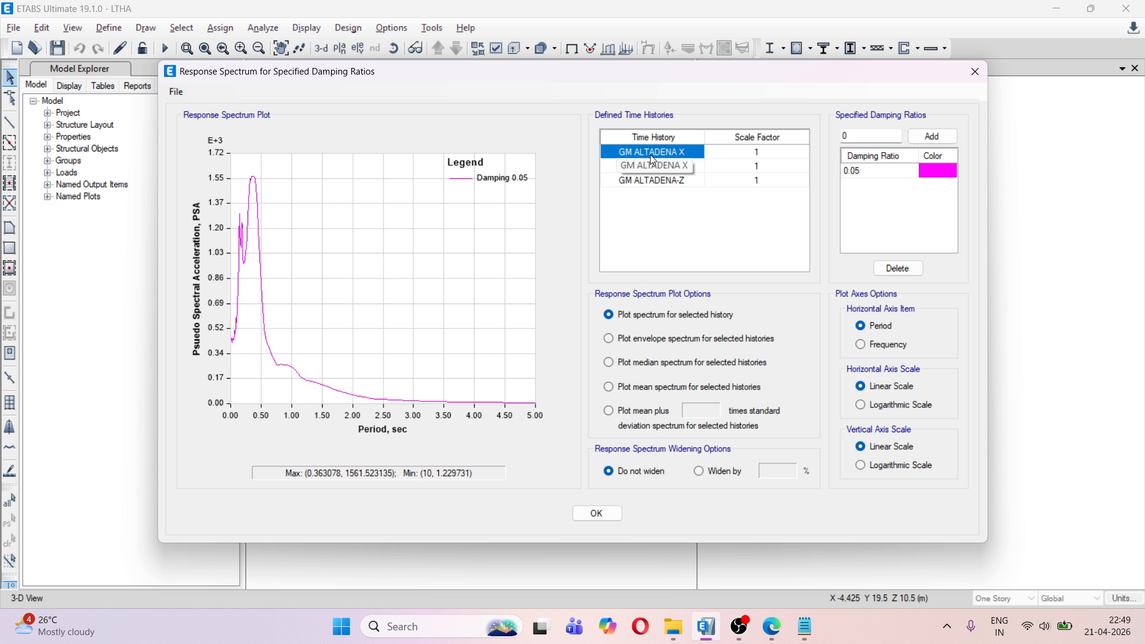
Compare the 0.05-damped response spectra of GM ALTADENA X, GM ALTADENA Y and GM ALTADENA-Z, and close the spectrum view
left_click(669, 167)
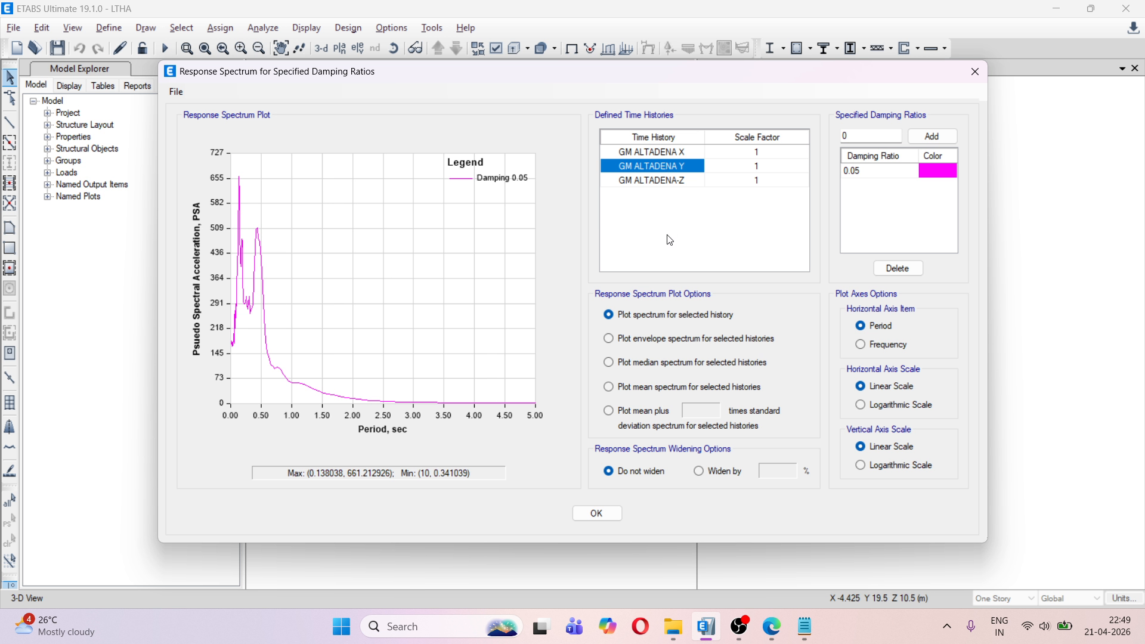
left_click(639, 181)
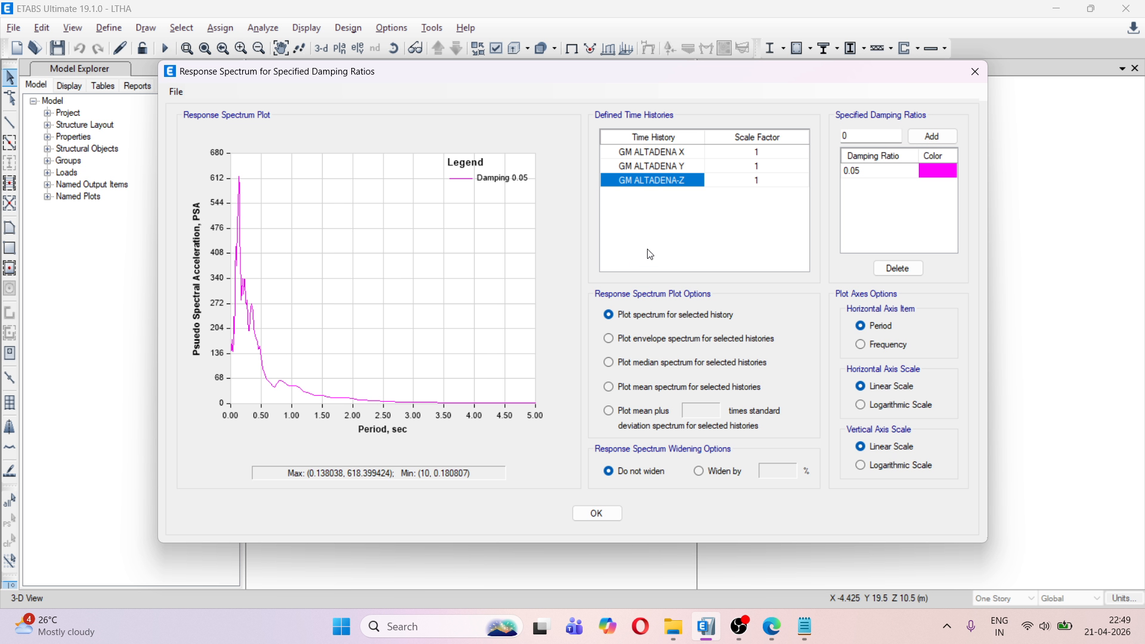
left_click(648, 155)
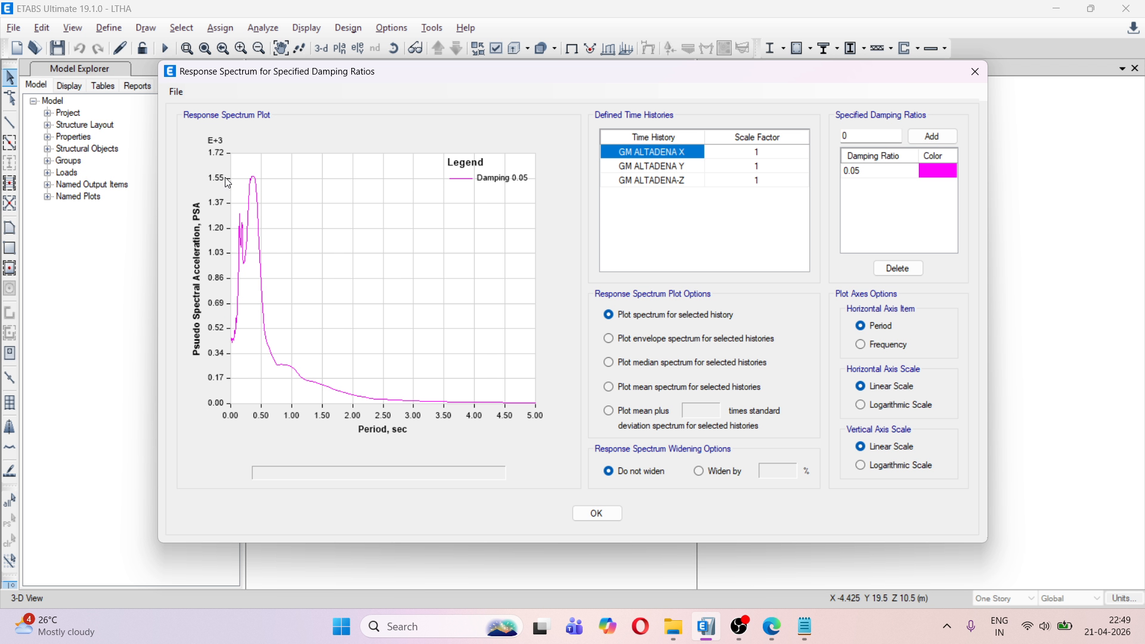
left_click(633, 168)
left_click(642, 182)
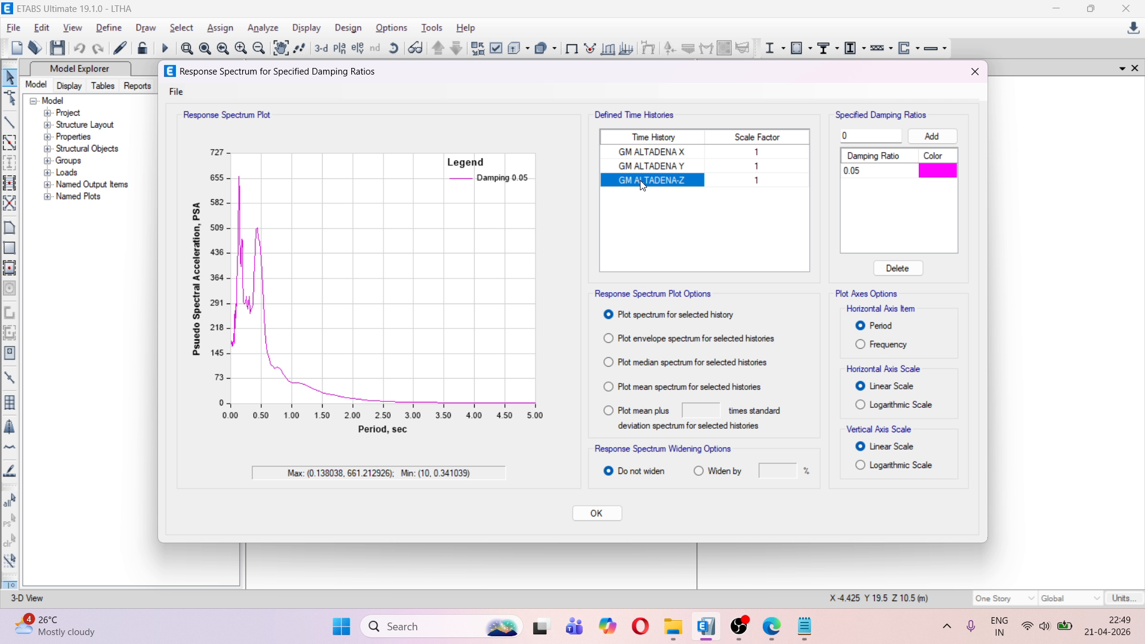
left_click(673, 156)
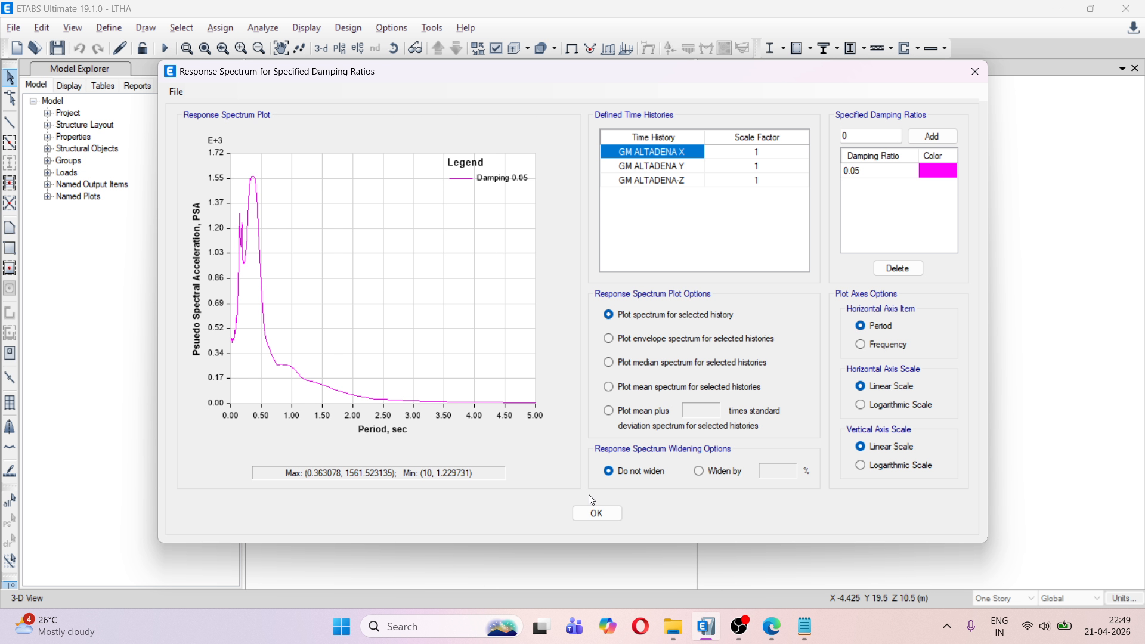
left_click(597, 513)
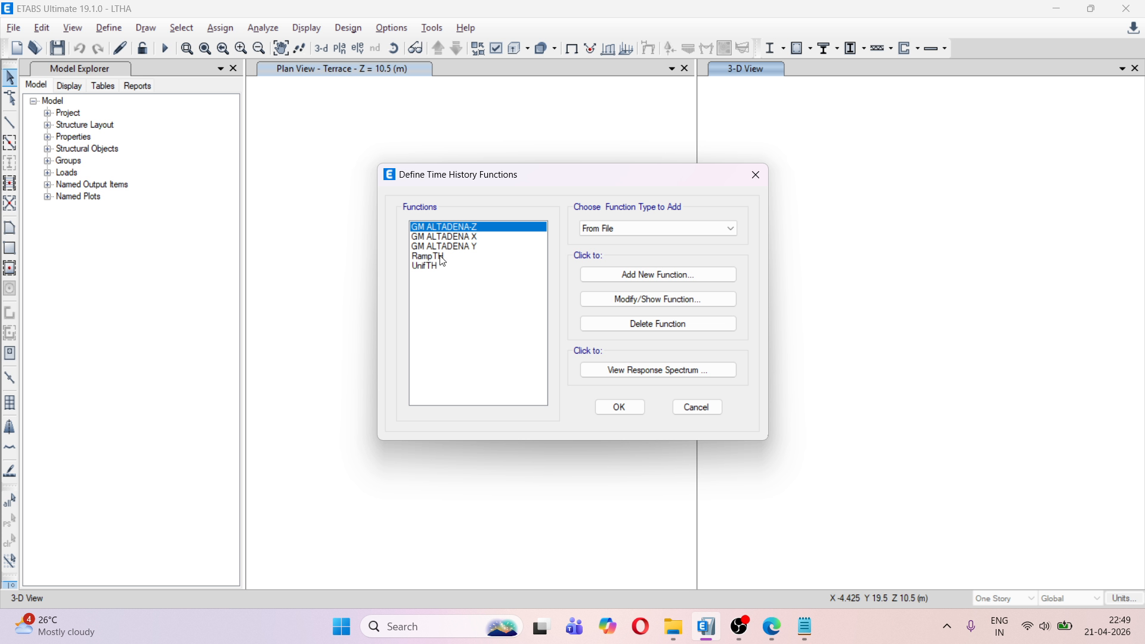
left_click(658, 233)
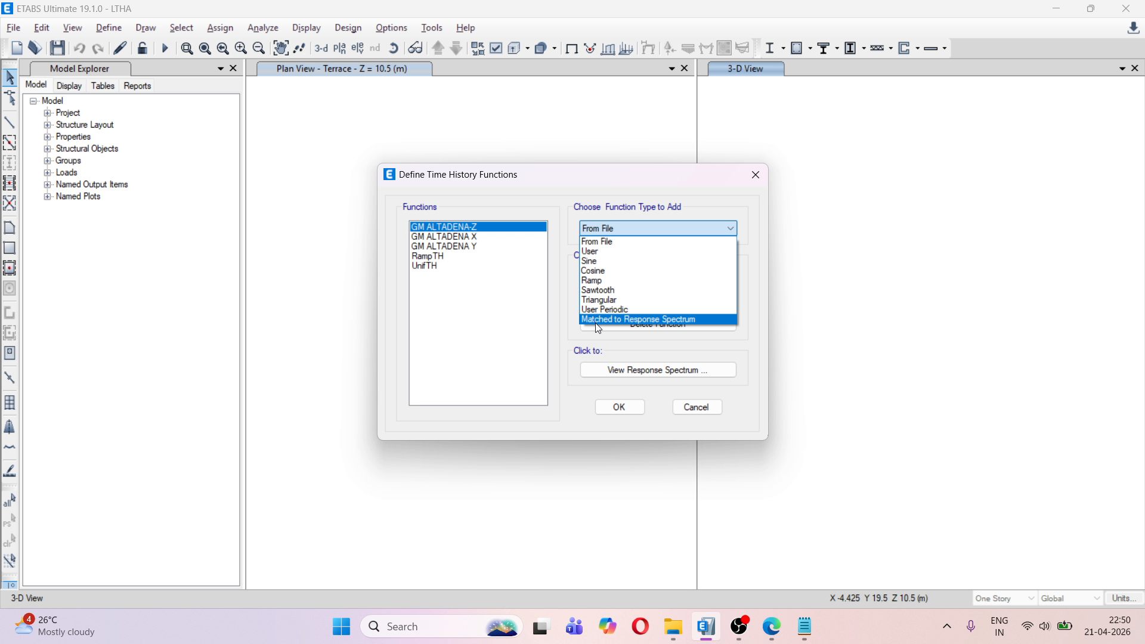
left_click(625, 320)
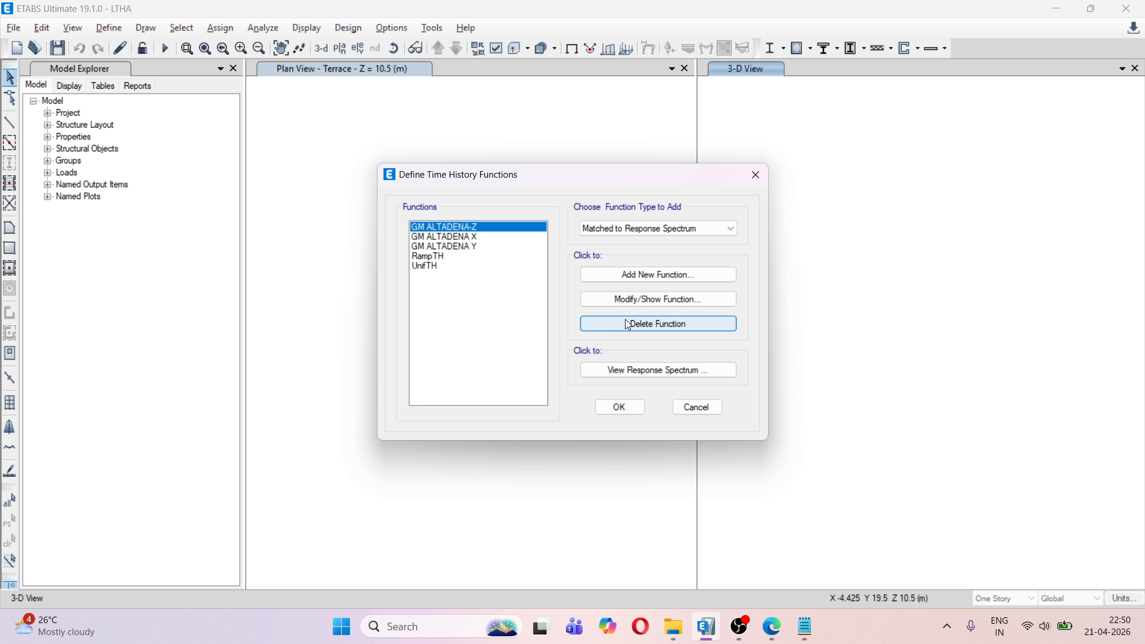
left_click(637, 276)
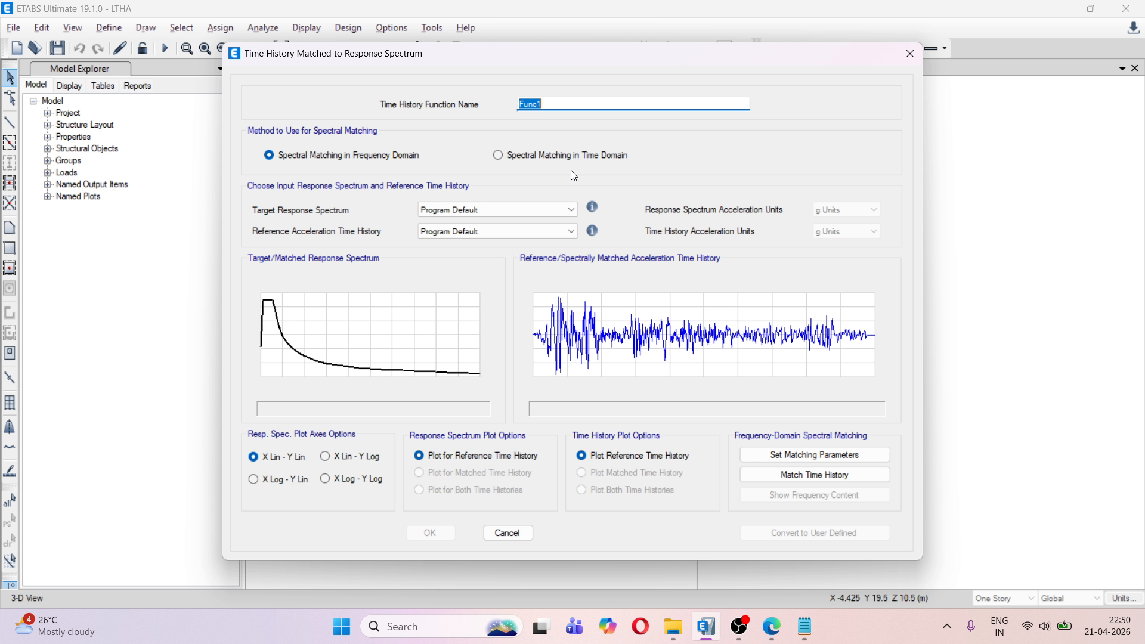
left_click(518, 159)
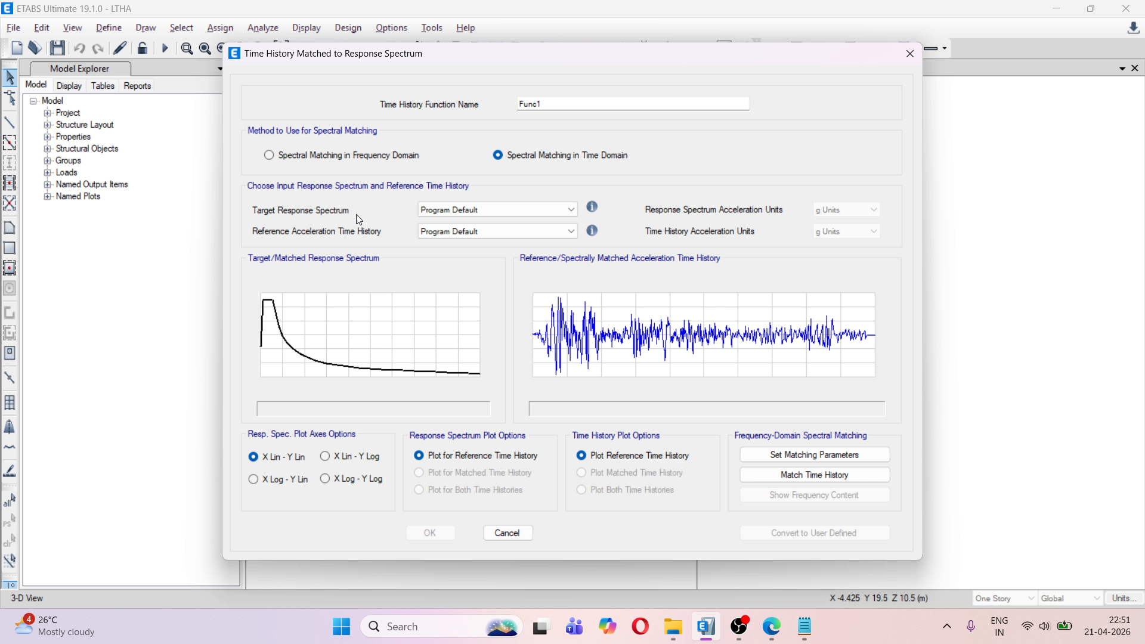
left_click(474, 210)
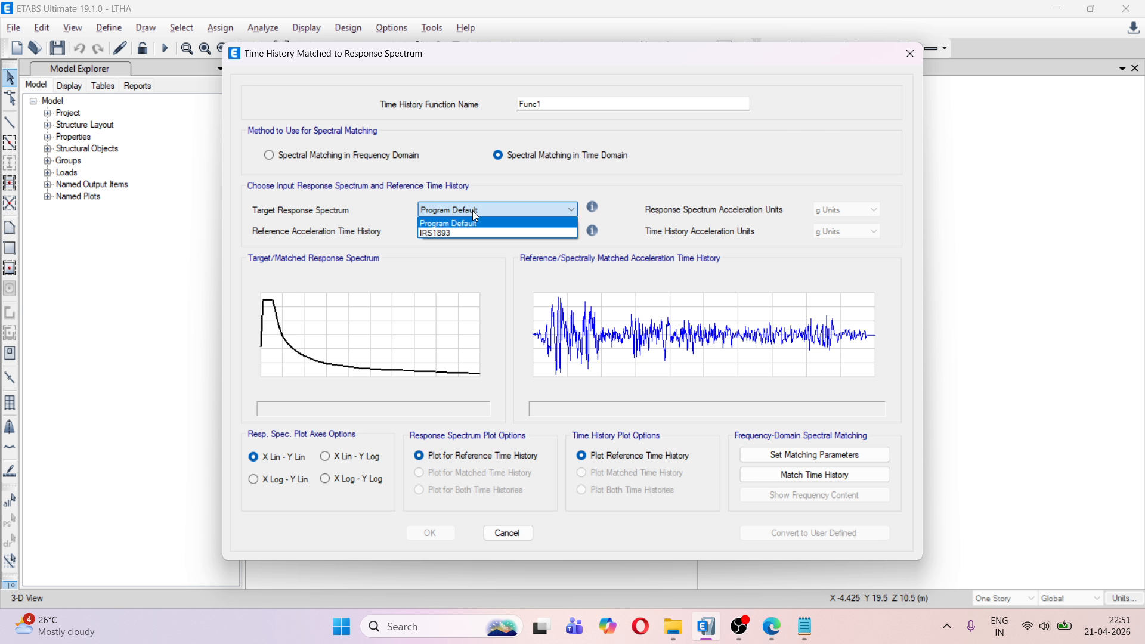
left_click(467, 232)
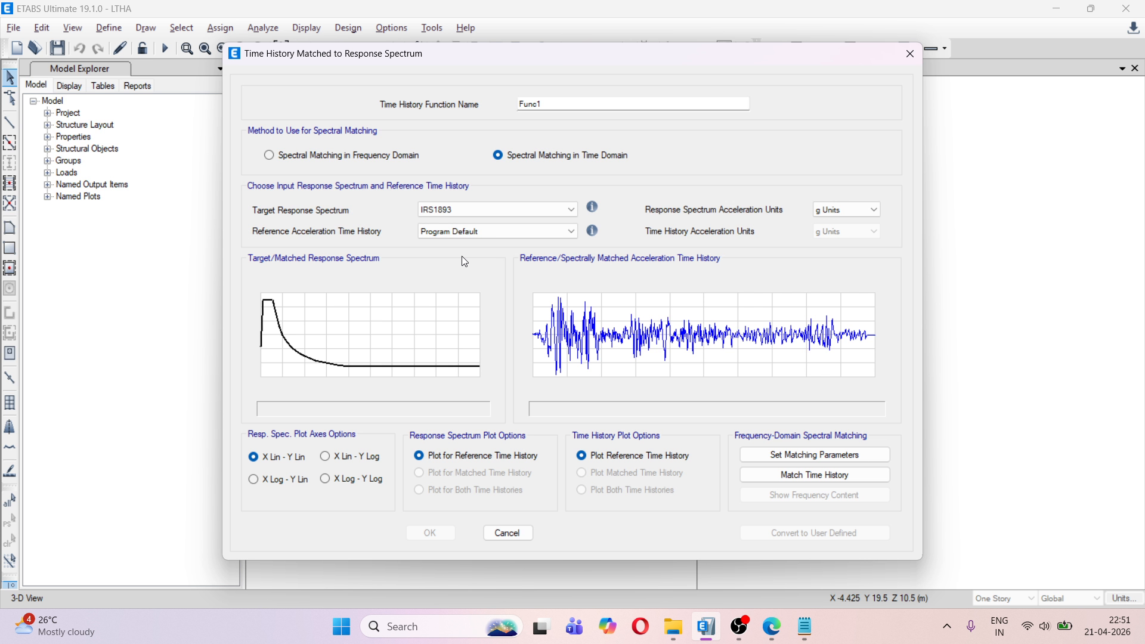
left_click(506, 534)
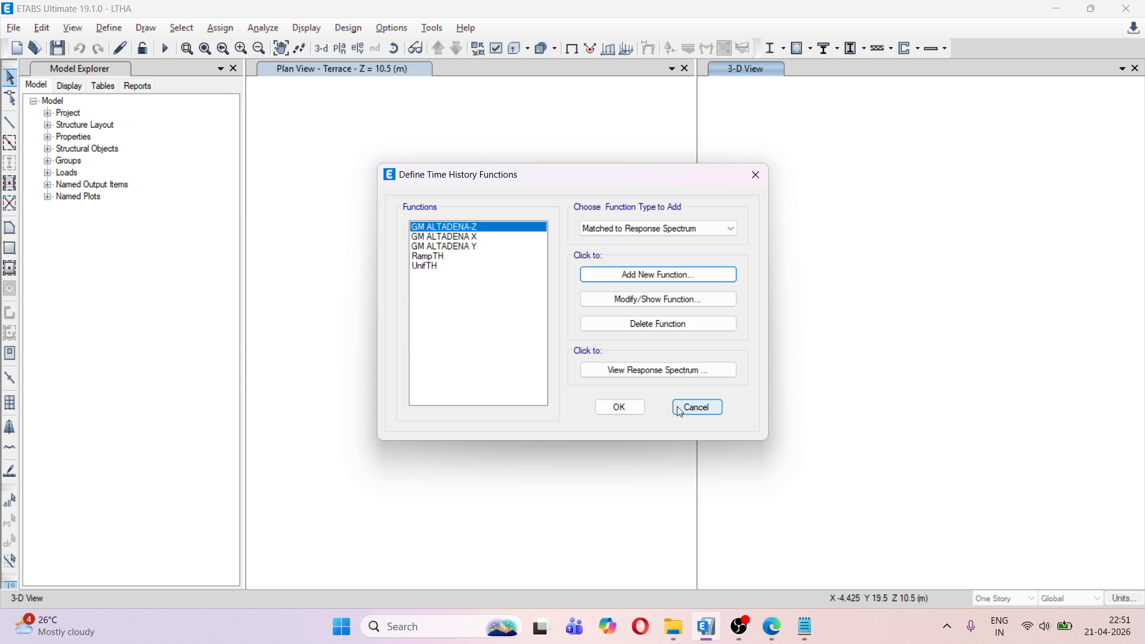
left_click(680, 408)
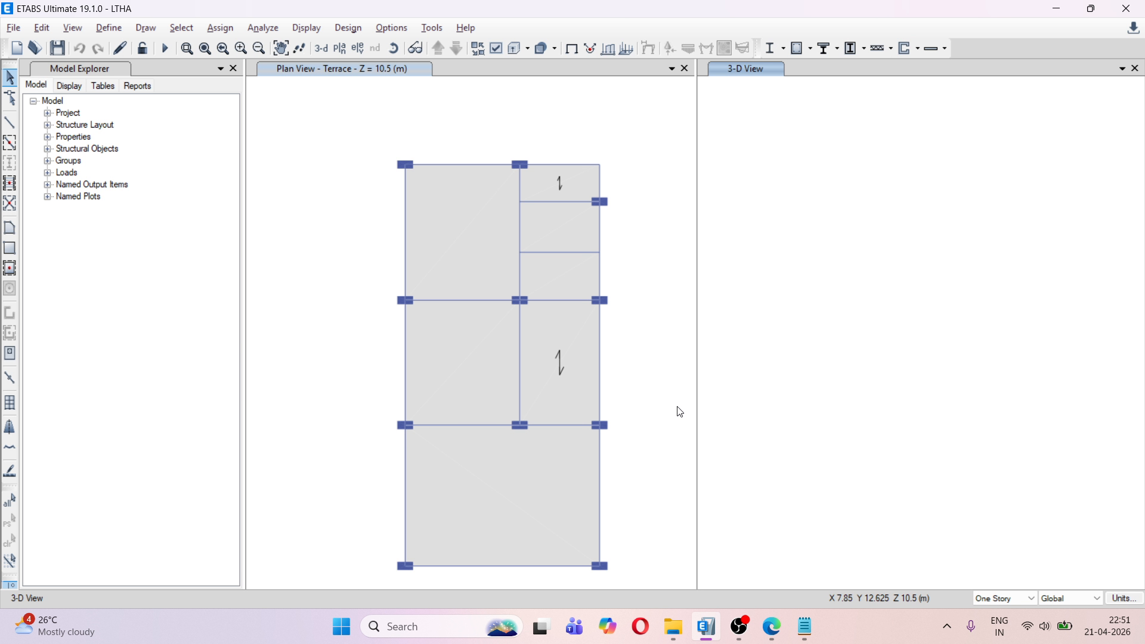
Review the parameters and damping ratio of the IRS1893 response spectrum function and close its definition without changes
left_click(115, 31)
mouse_move(228, 253)
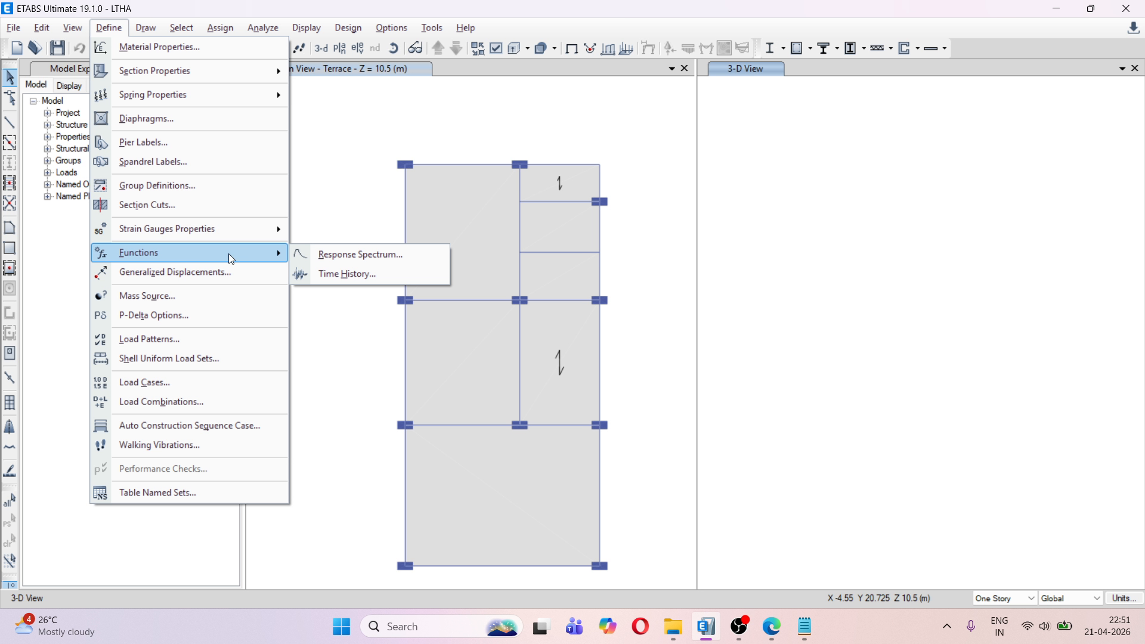
left_click(323, 260)
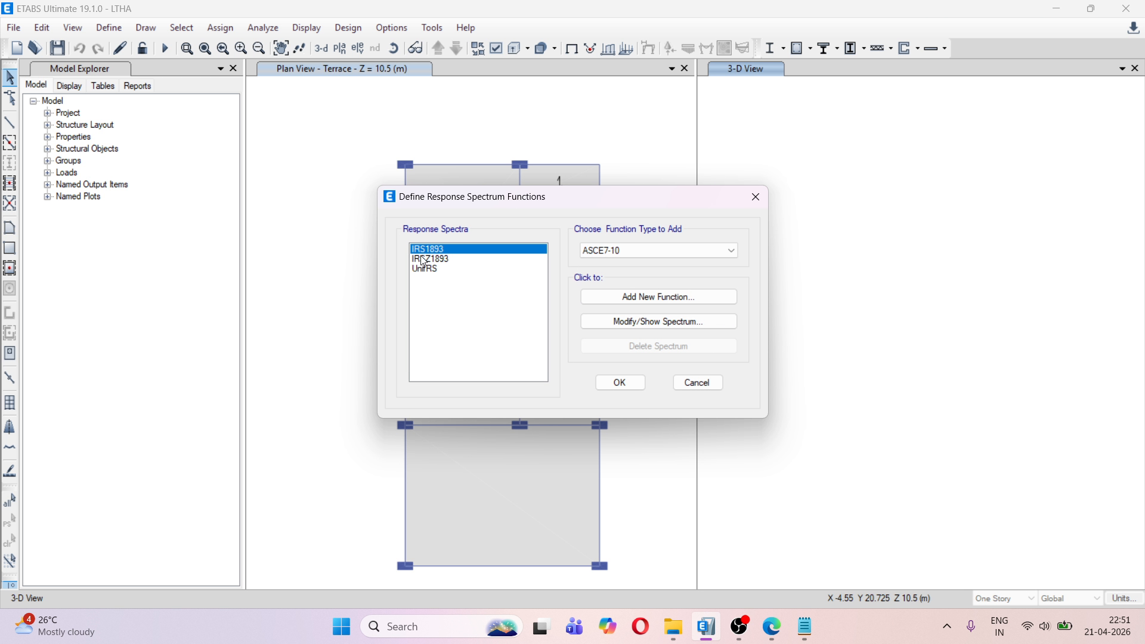
left_click(631, 321)
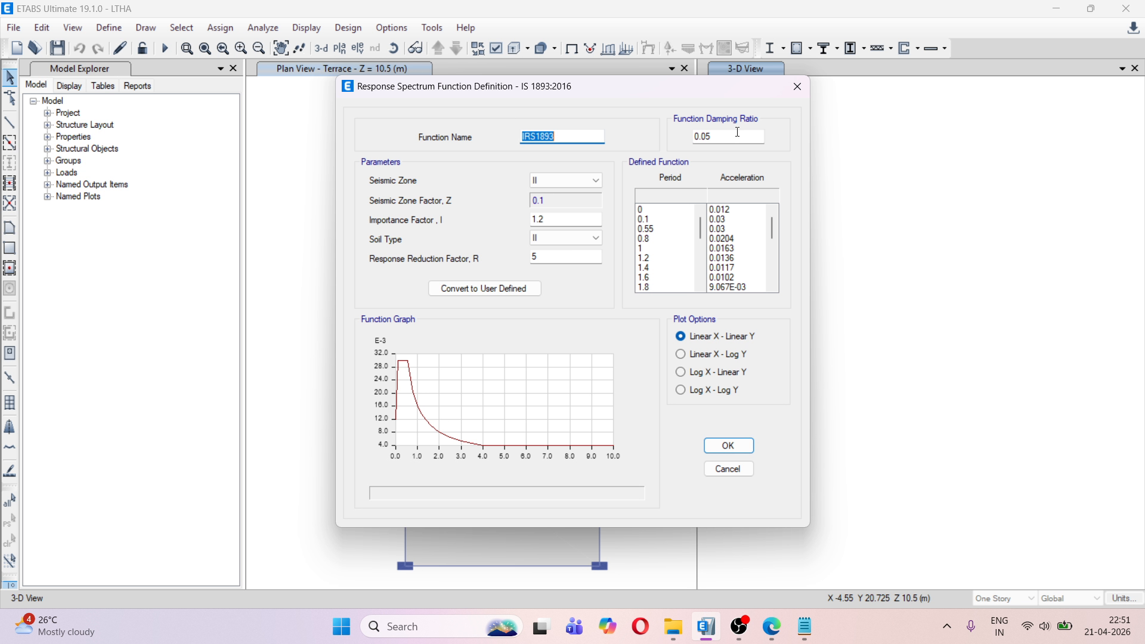
left_click(799, 86)
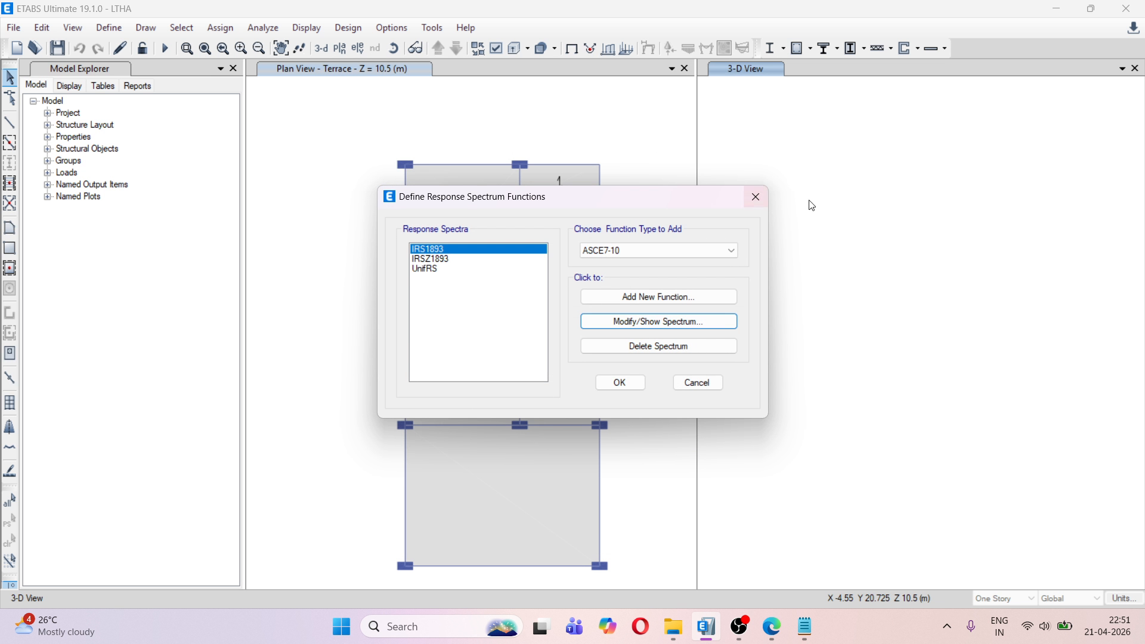
left_click(754, 195)
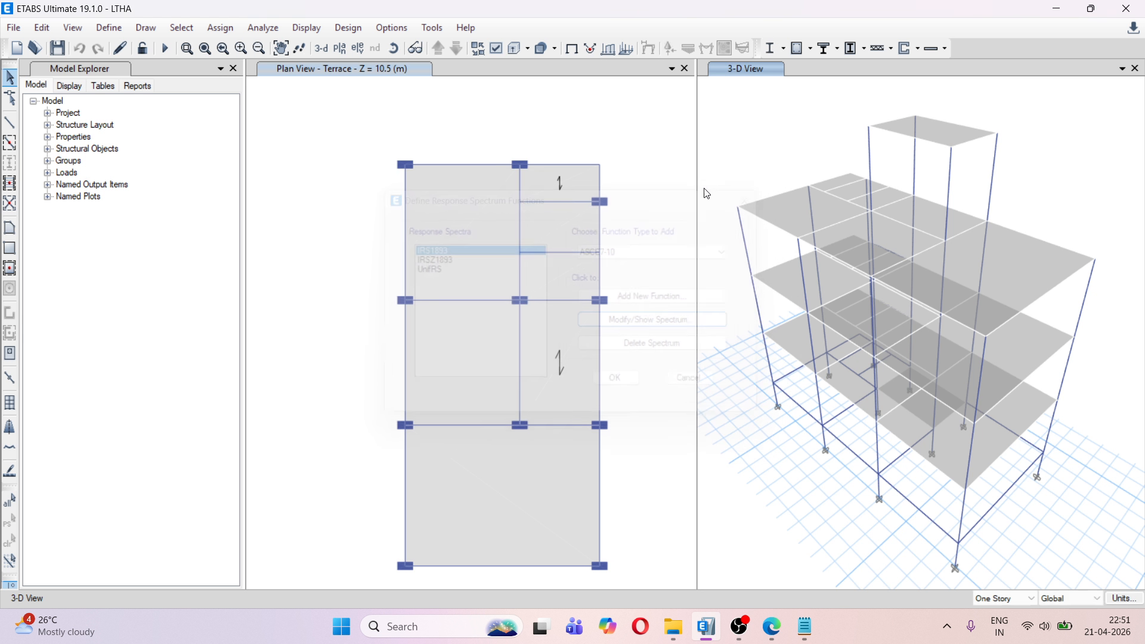
Open the time history function definitions
left_click(110, 28)
mouse_move(207, 257)
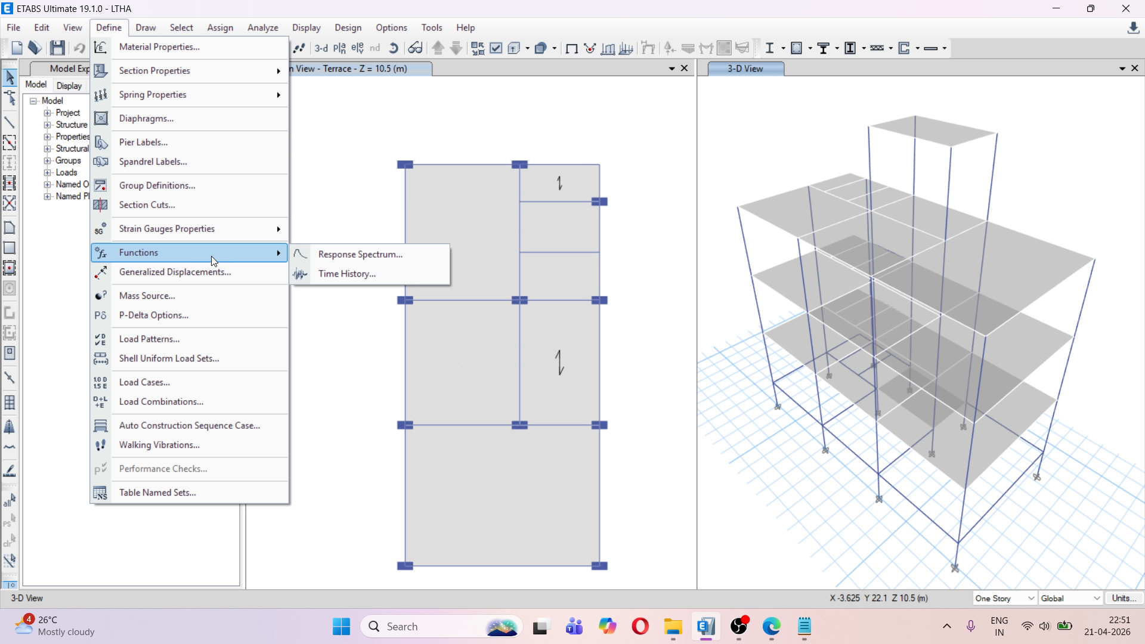
left_click(371, 272)
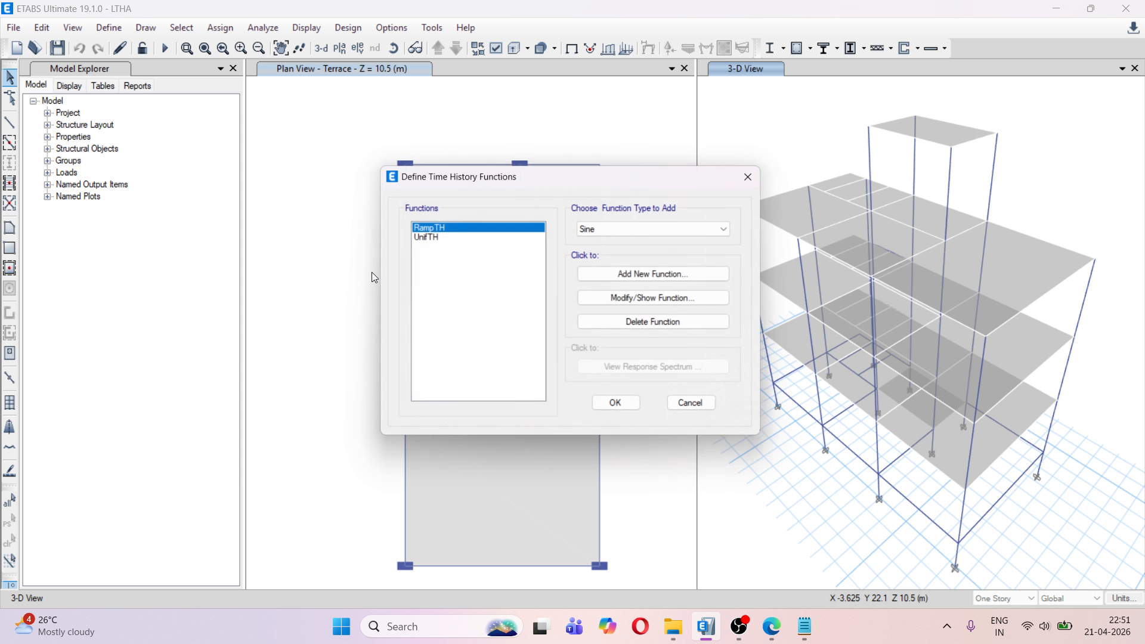
left_click(637, 230)
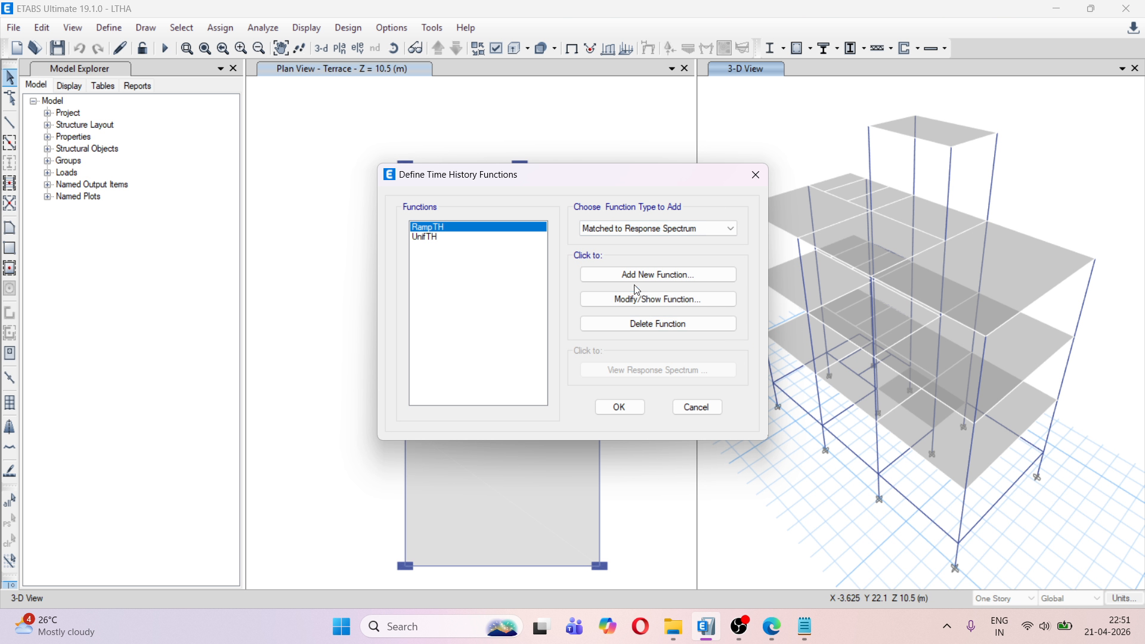
left_click(636, 278)
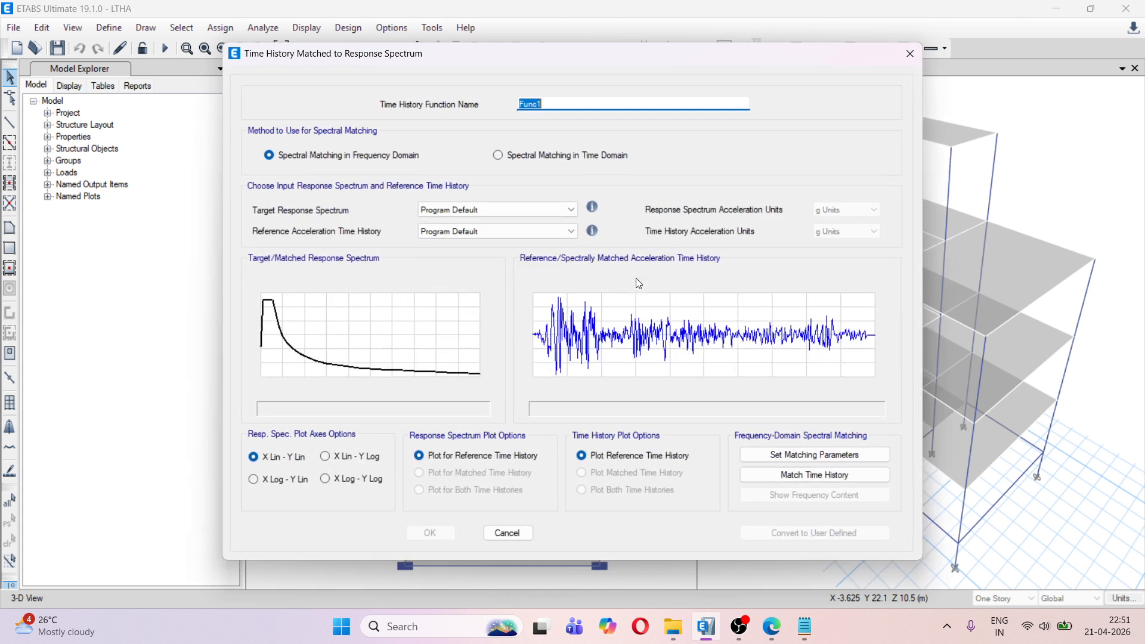
left_click(529, 155)
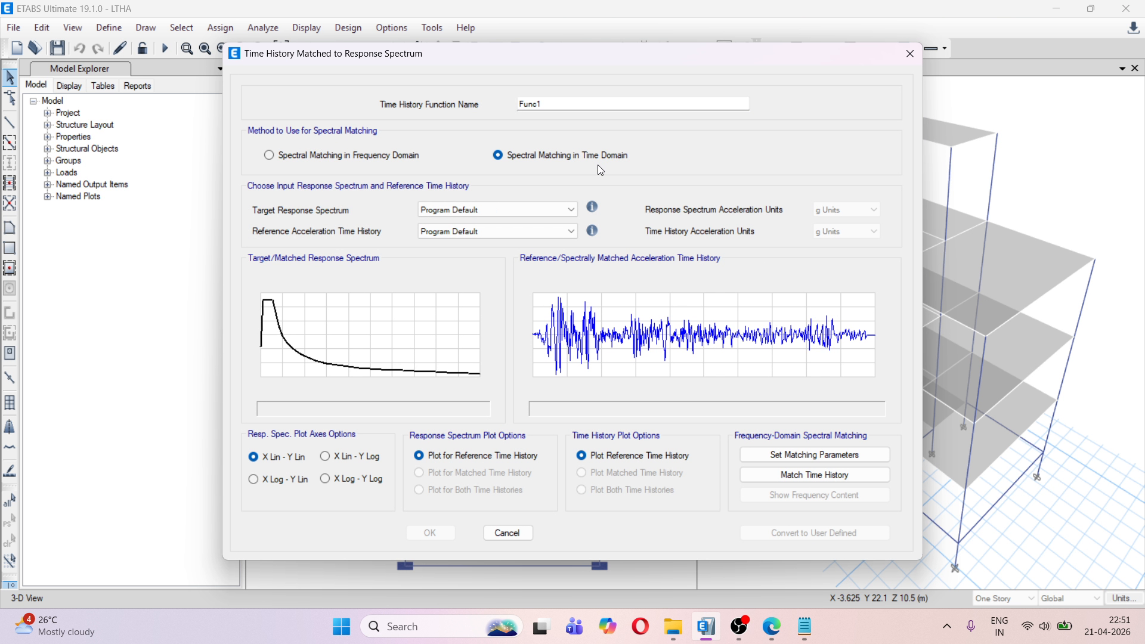
left_click(512, 209)
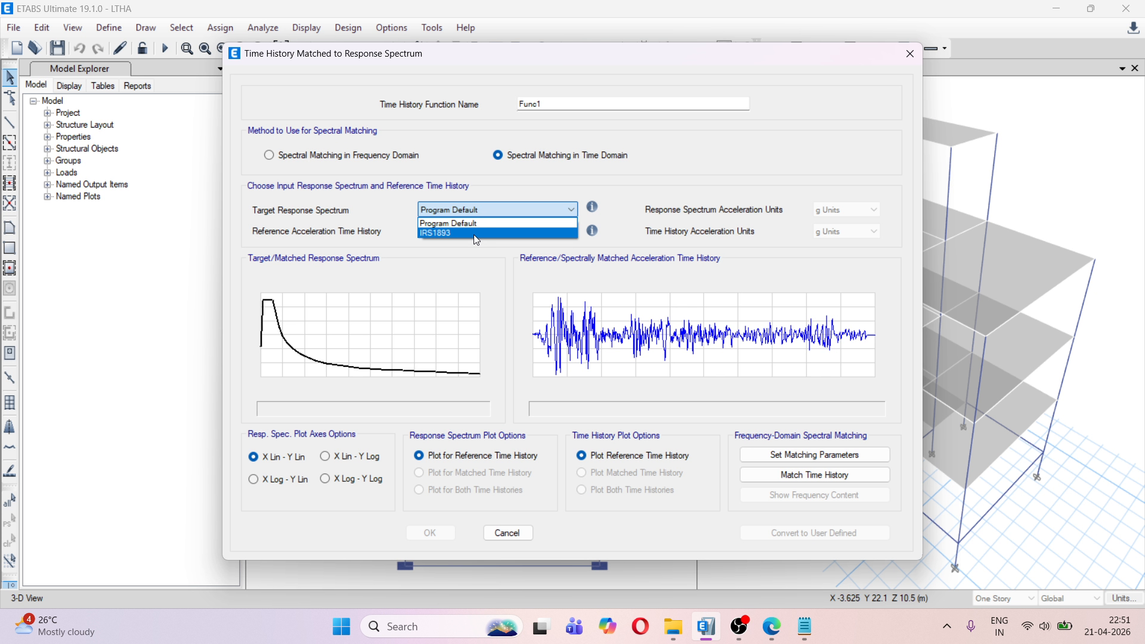
left_click(475, 234)
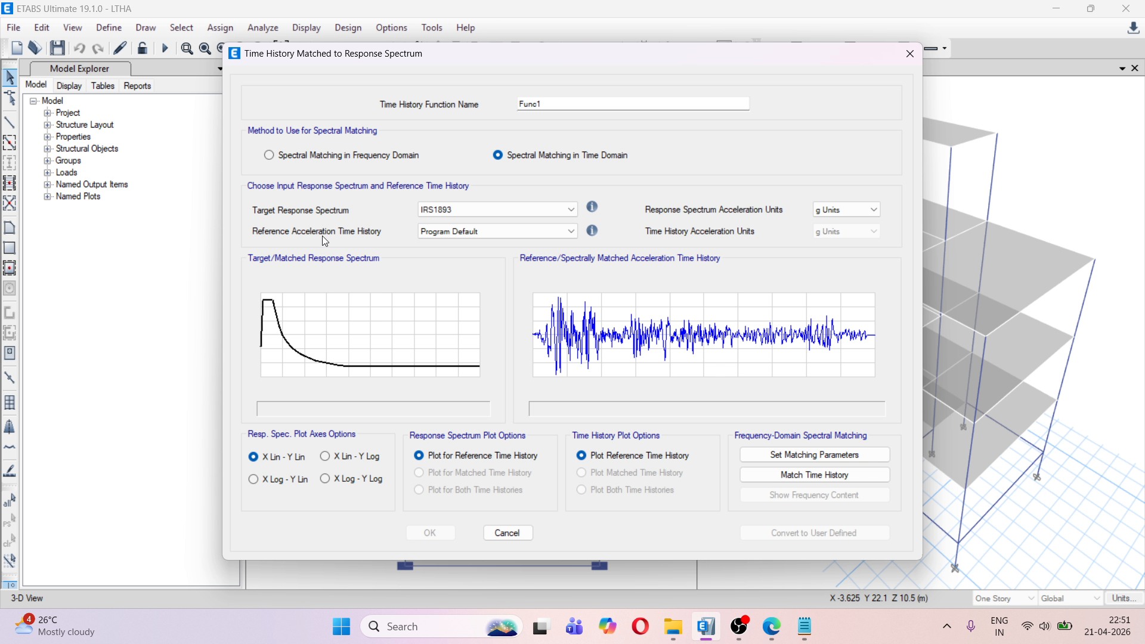
left_click(434, 235)
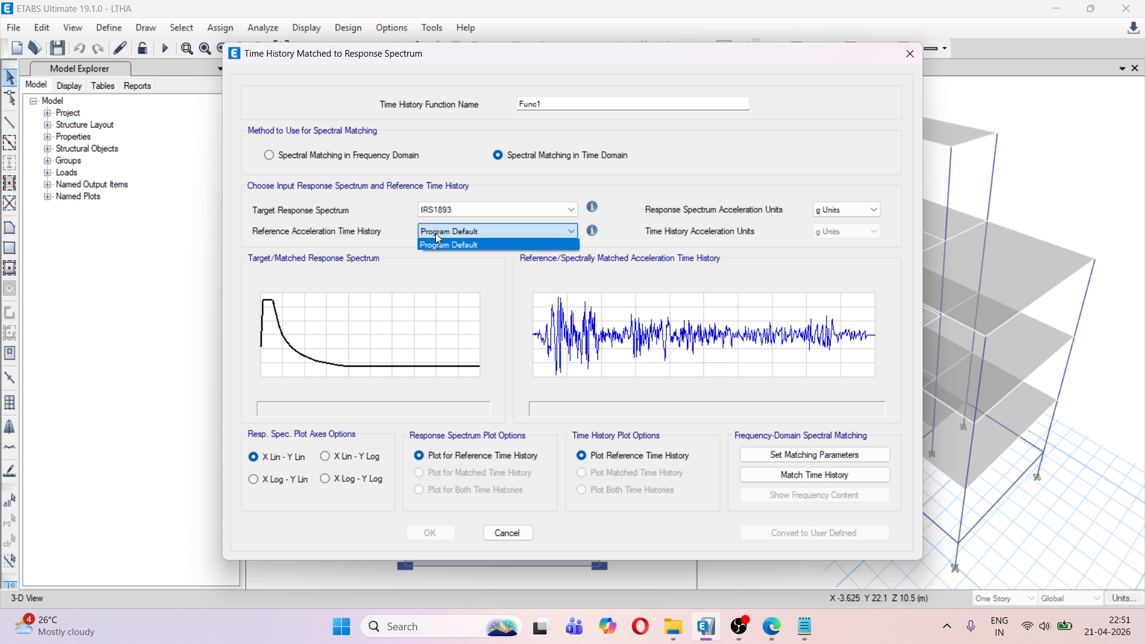
left_click(442, 239)
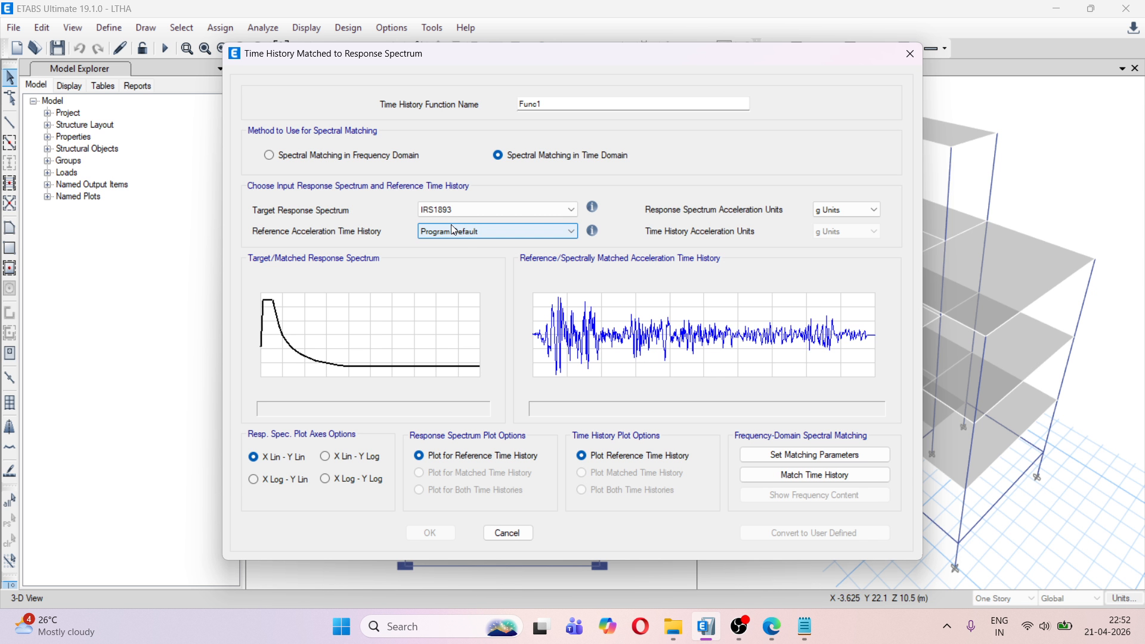
left_click(508, 533)
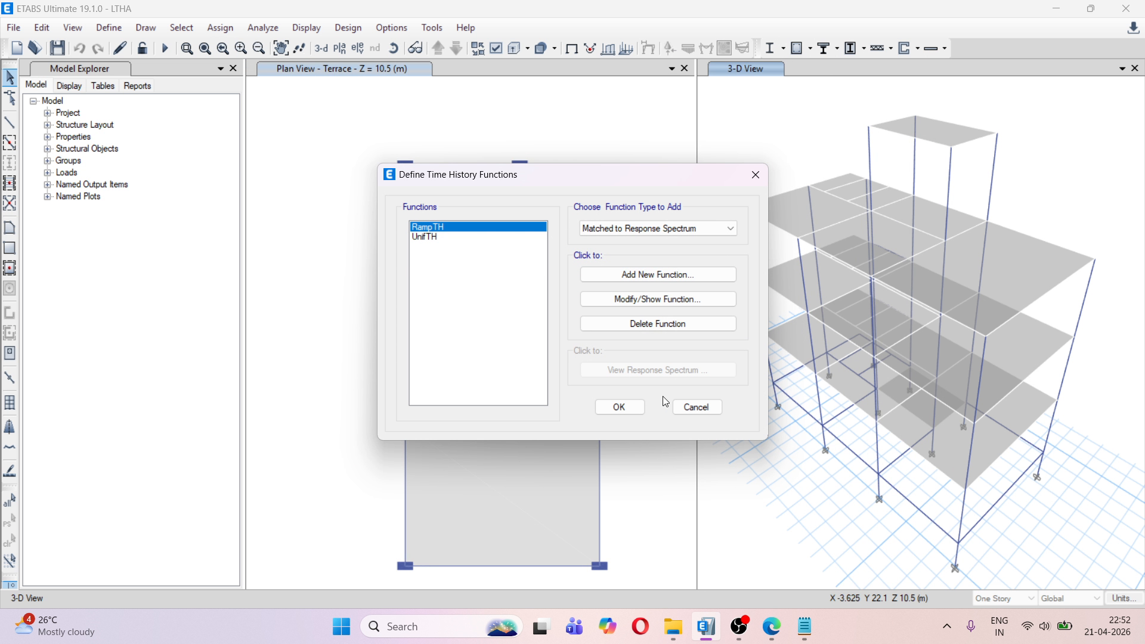
Add a From File time history function using ALTADENA-1.TH as its data file and name it GMXALTADENA-1
left_click(642, 230)
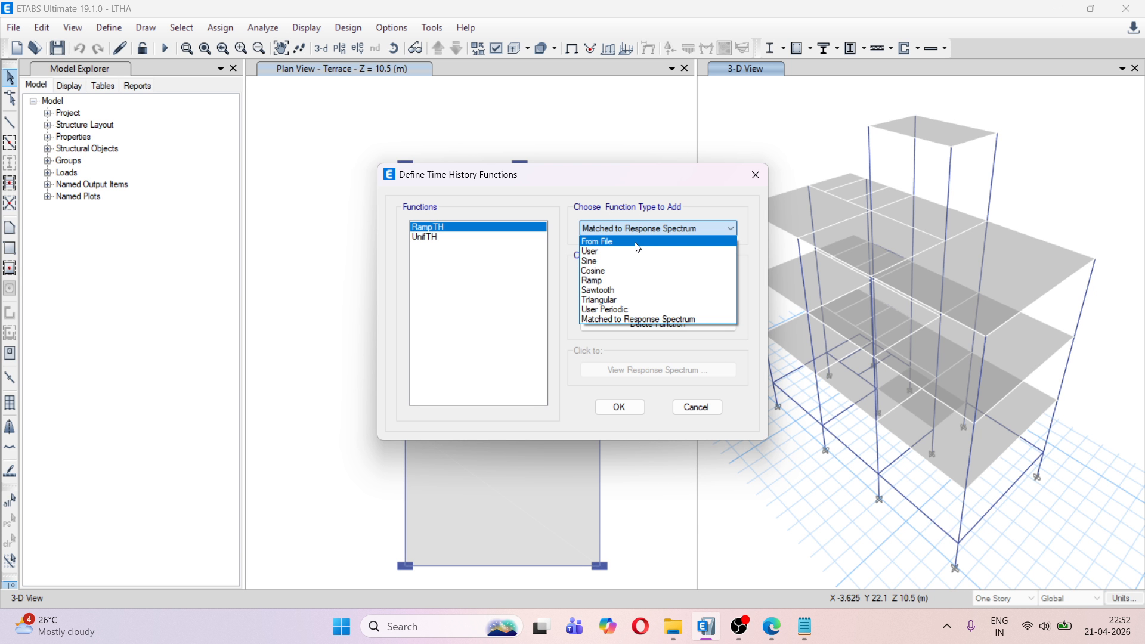
left_click(636, 242)
left_click(648, 276)
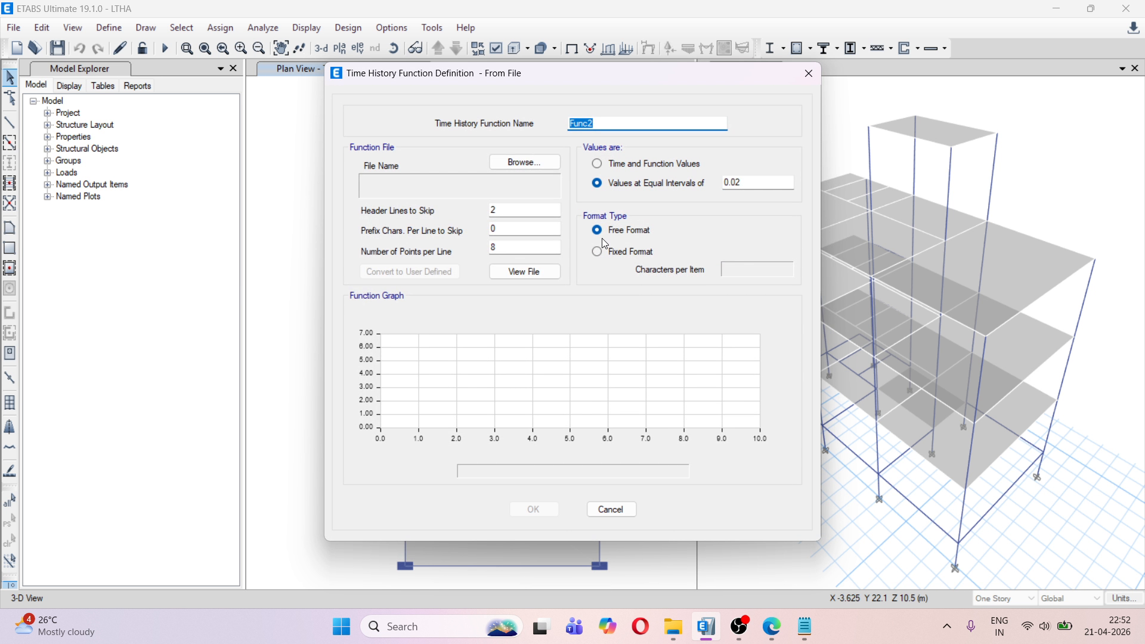
left_click(525, 162)
left_click(555, 204)
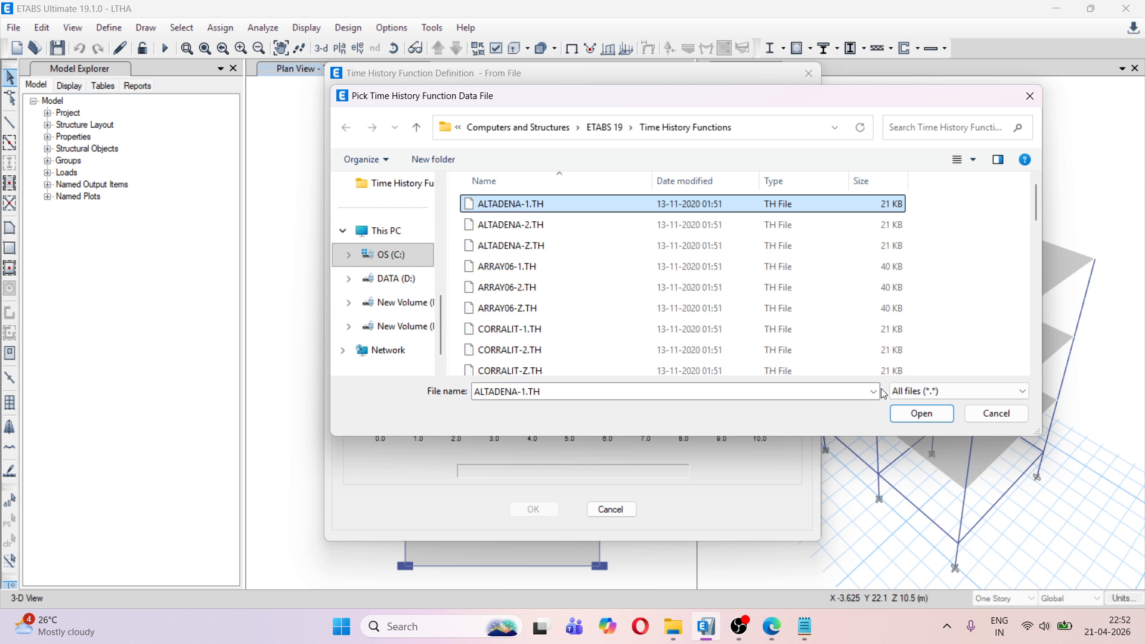
left_click(921, 414)
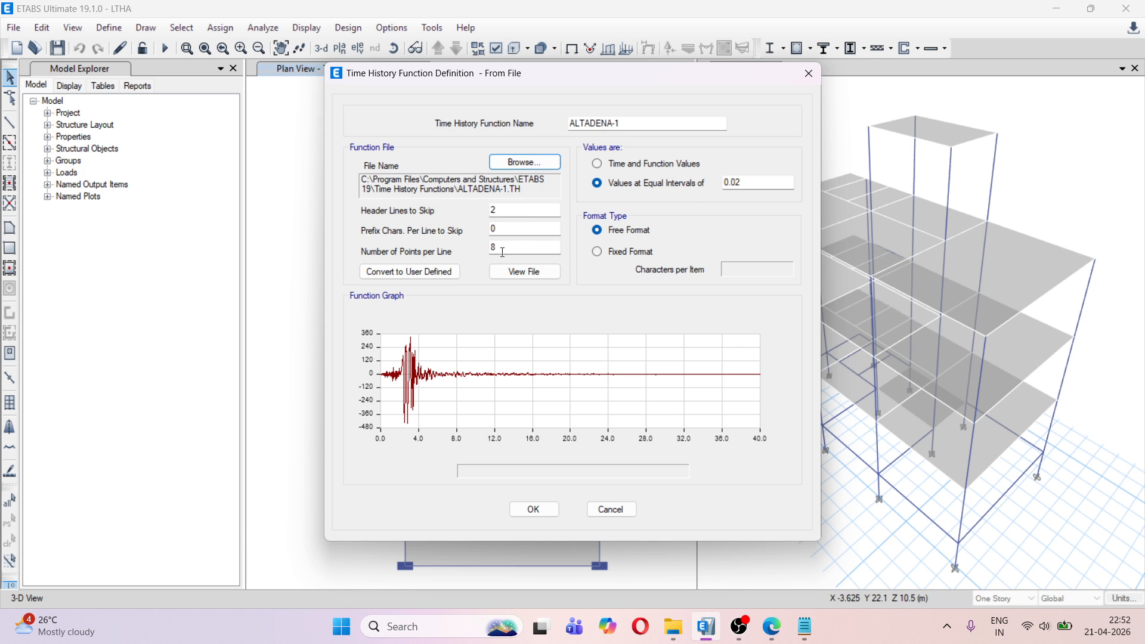
left_click(570, 123)
type("GM")
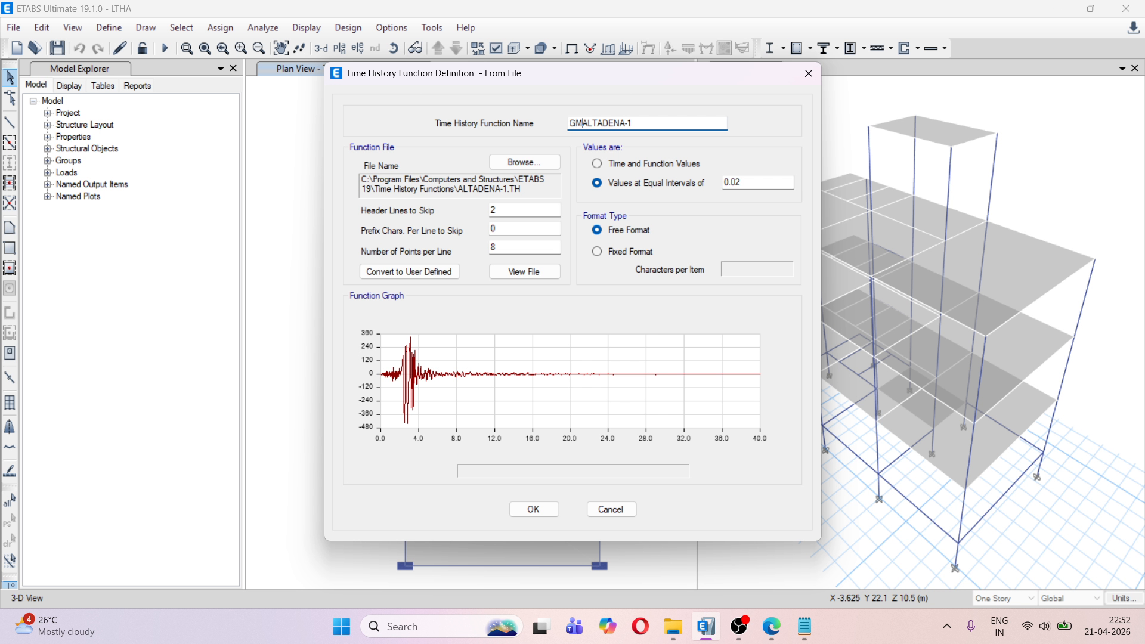
type("X")
left_click(528, 510)
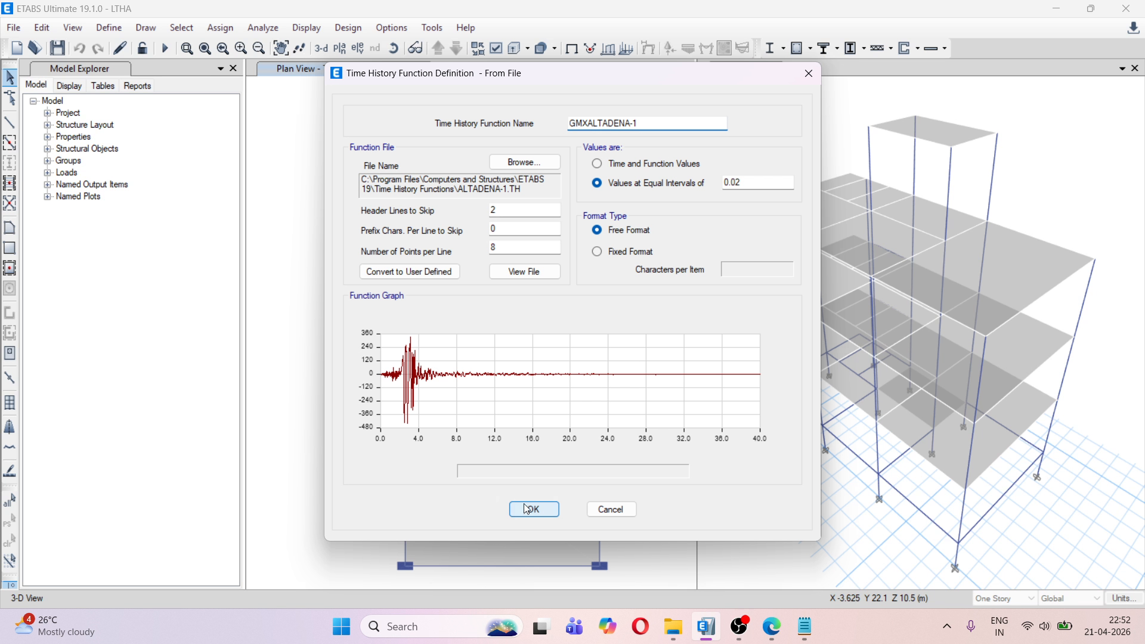
Add a From File time history function using ALTADENA-2.TH as its data file and name it GMYALTADENA-2
left_click(642, 273)
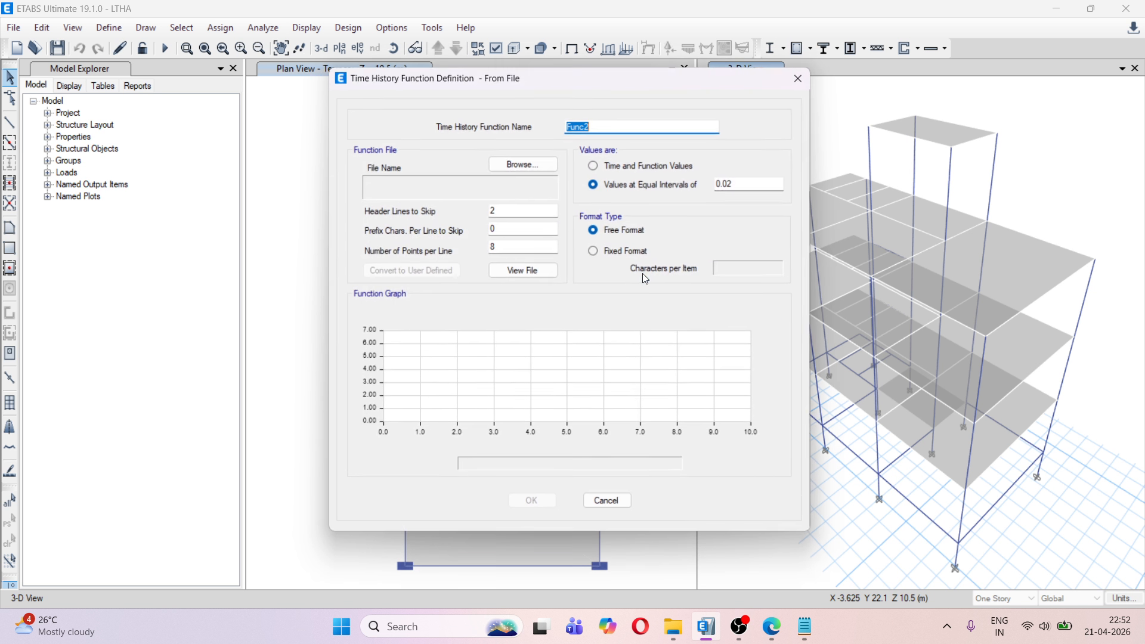
left_click(527, 163)
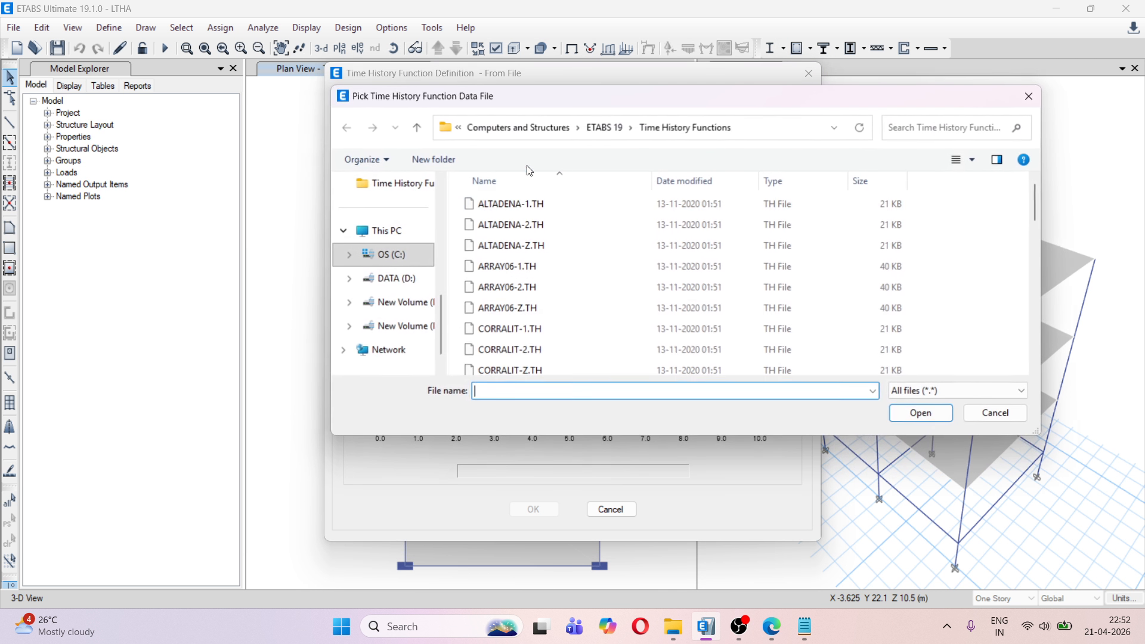
left_click(526, 225)
left_click(922, 414)
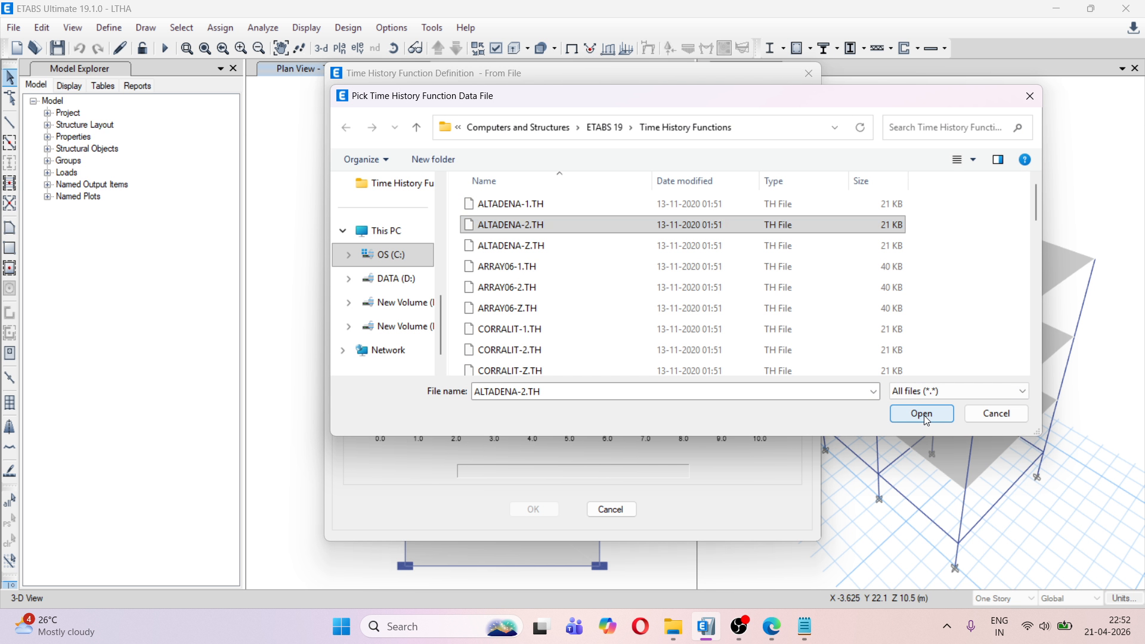
left_click(573, 123)
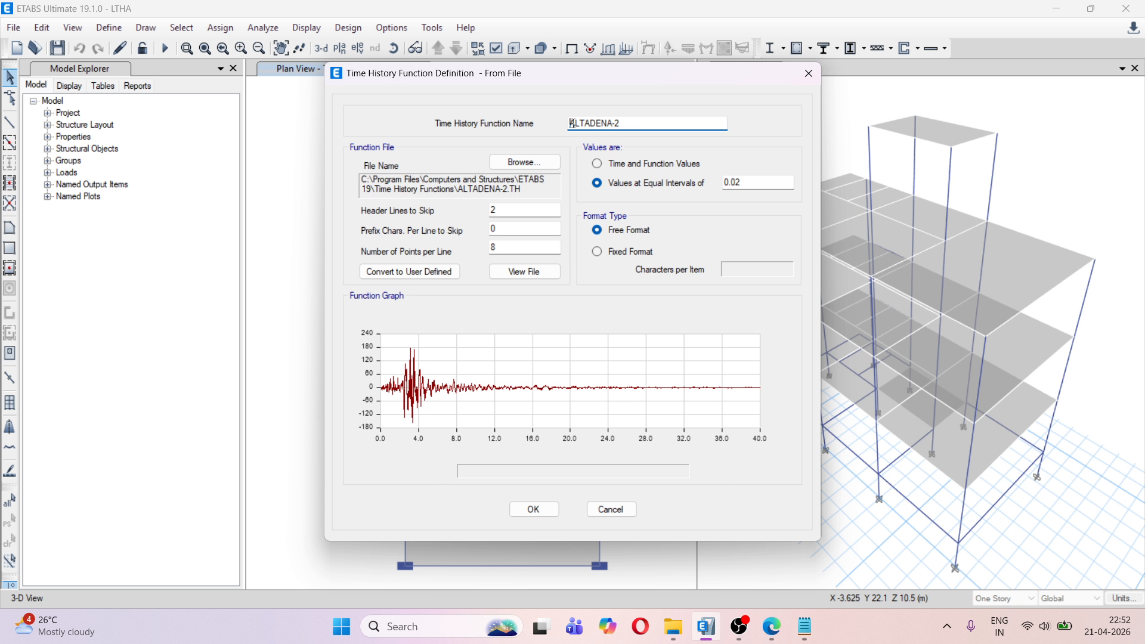
type("GMY")
left_click(535, 509)
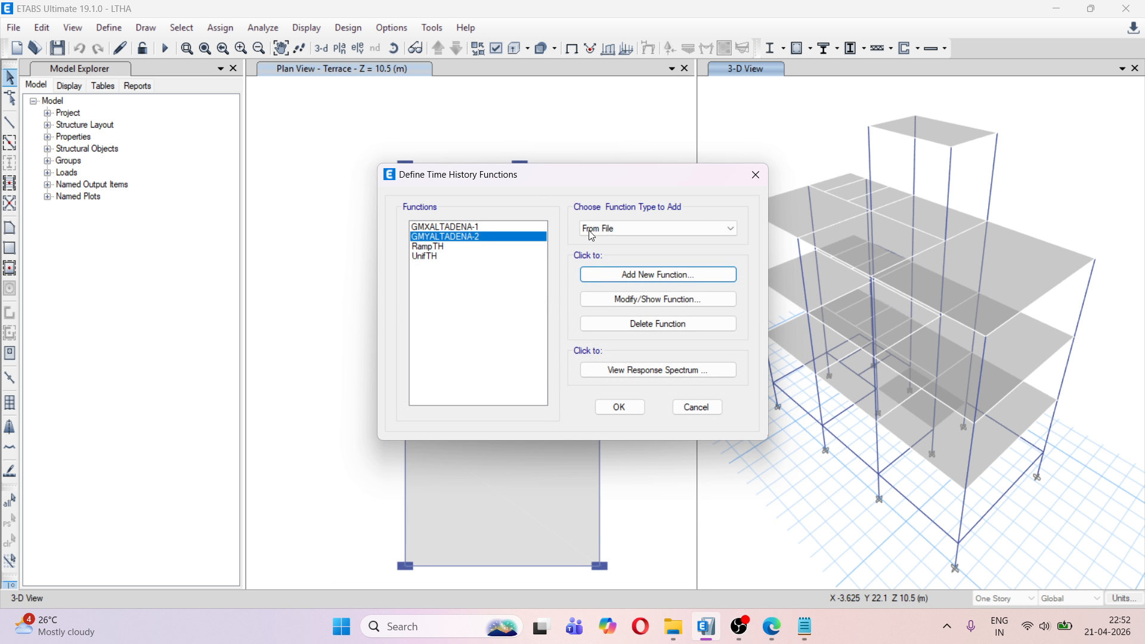
Add a From File time history function using ALTADENA-Z.TH as its data file and name it GMZALTADENA-Z
left_click(623, 274)
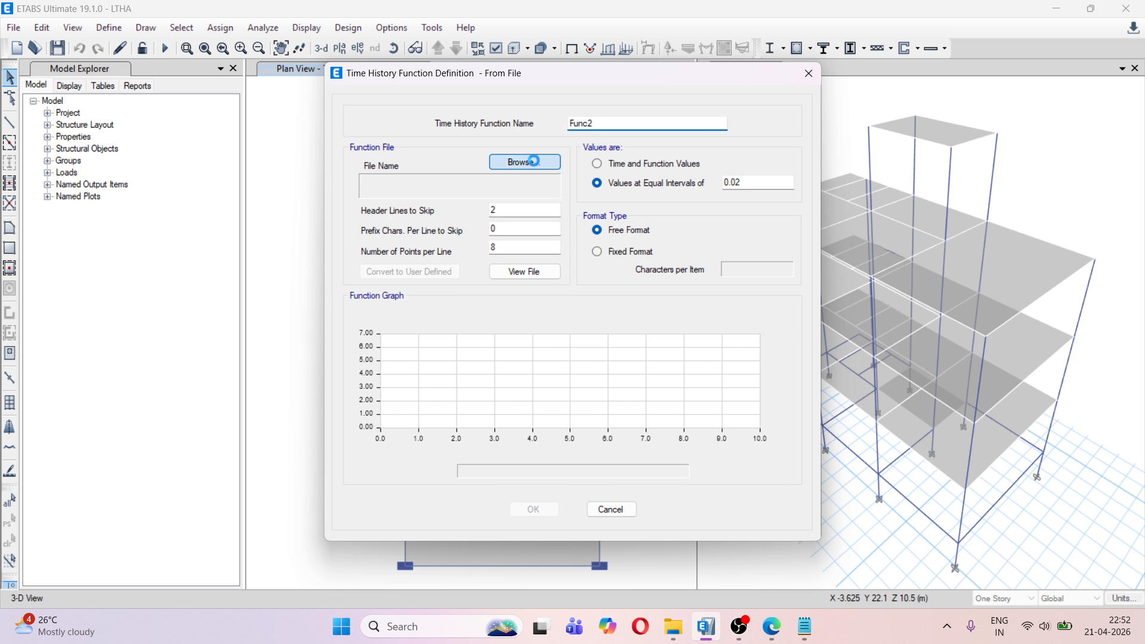
left_click(531, 174)
left_click(513, 245)
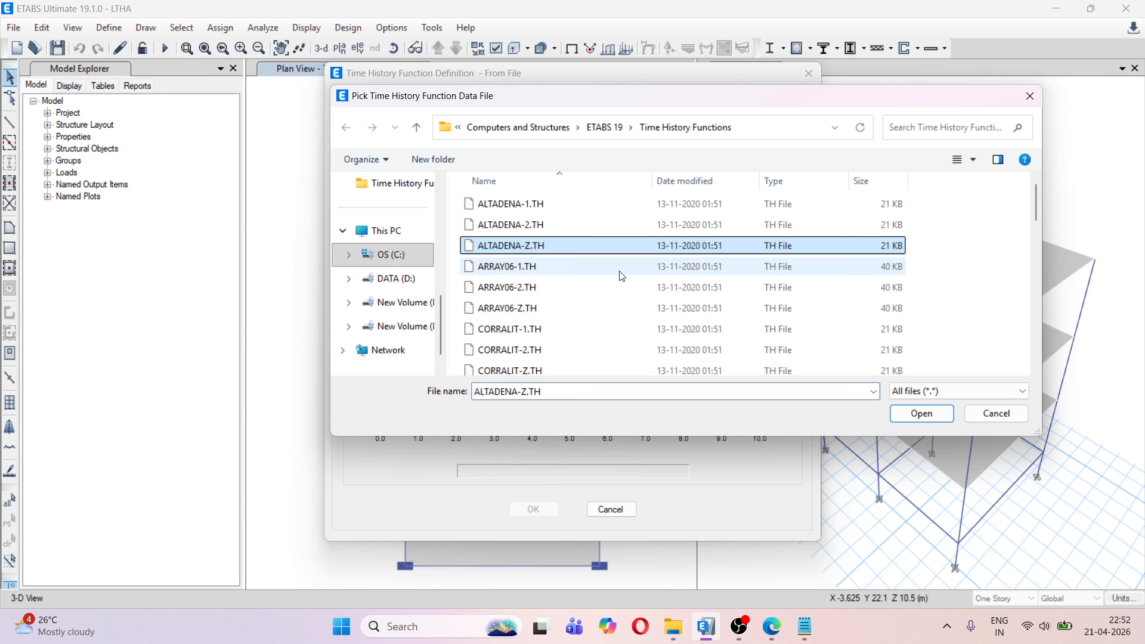
left_click(921, 413)
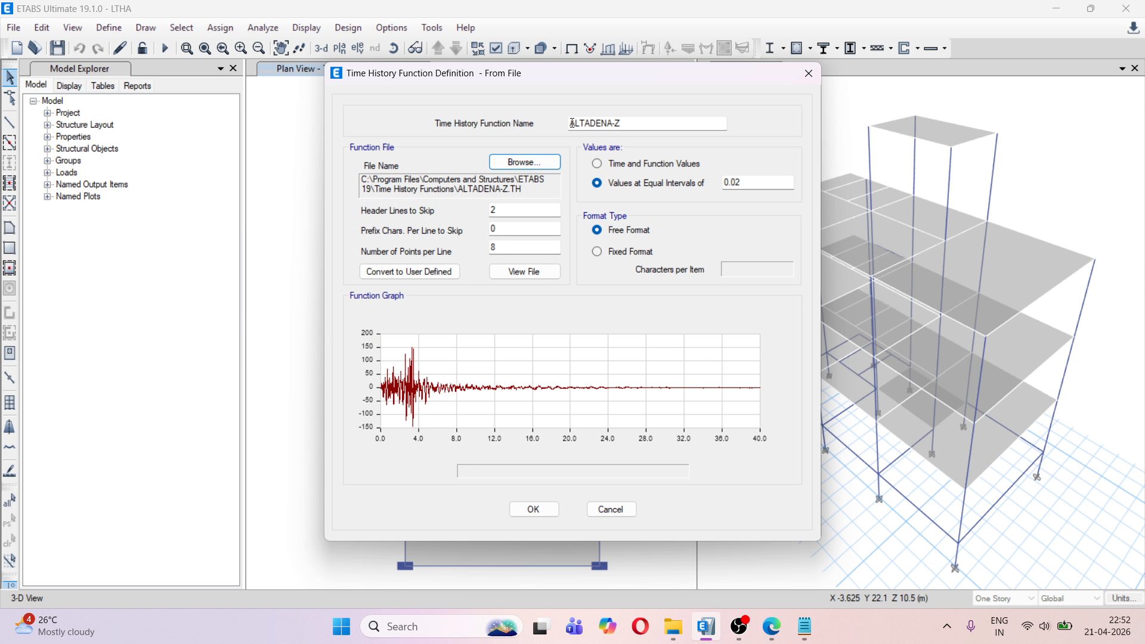
left_click(572, 123)
type("GMZ")
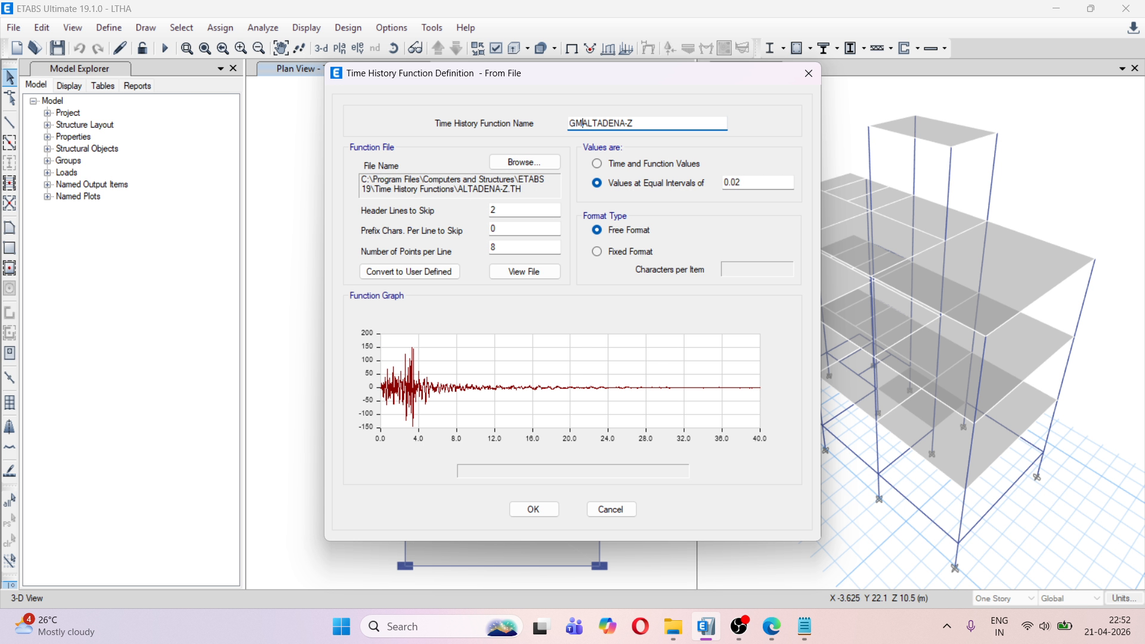
left_click(533, 510)
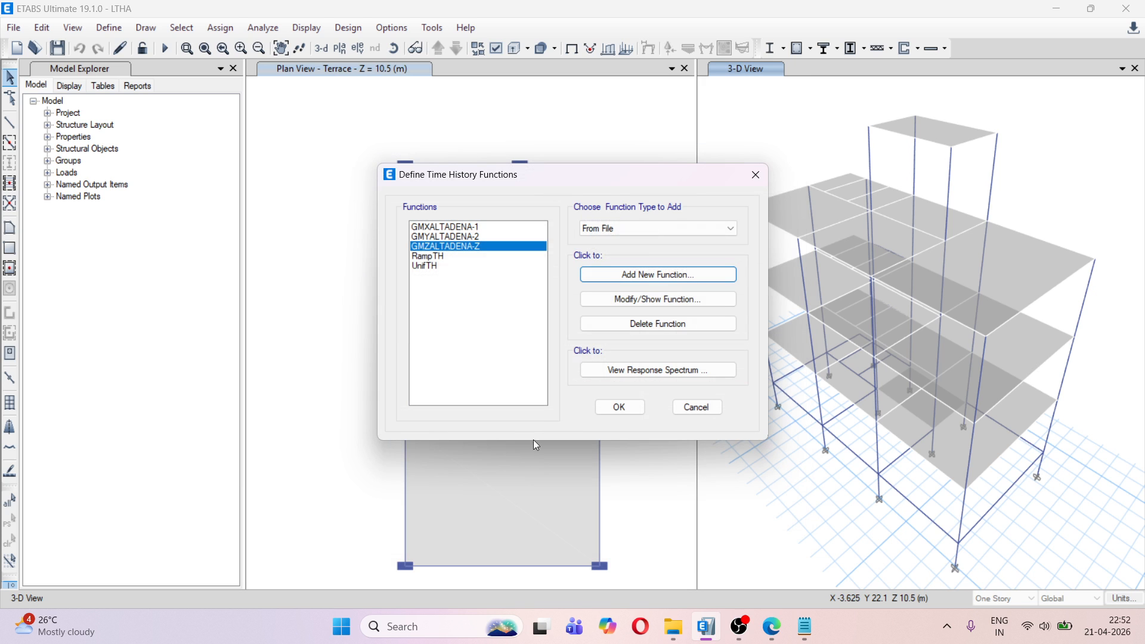
View the response spectrum of the time histories and delete every damping ratio except 0.05 from the plot
left_click(636, 371)
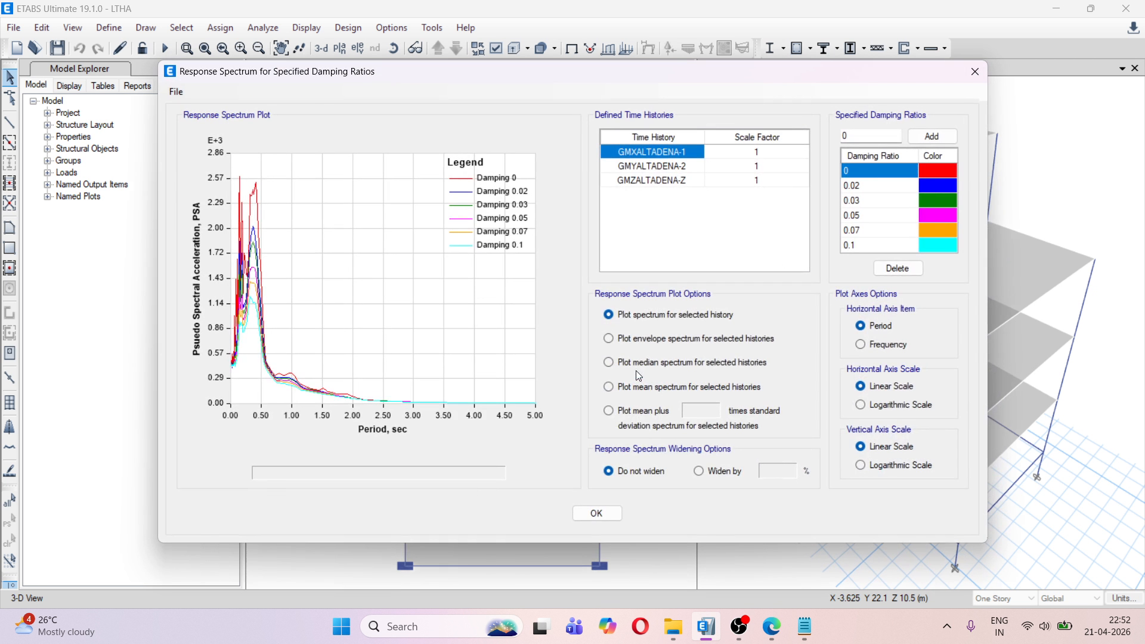
left_click(881, 246)
left_click(892, 268)
left_click(881, 230)
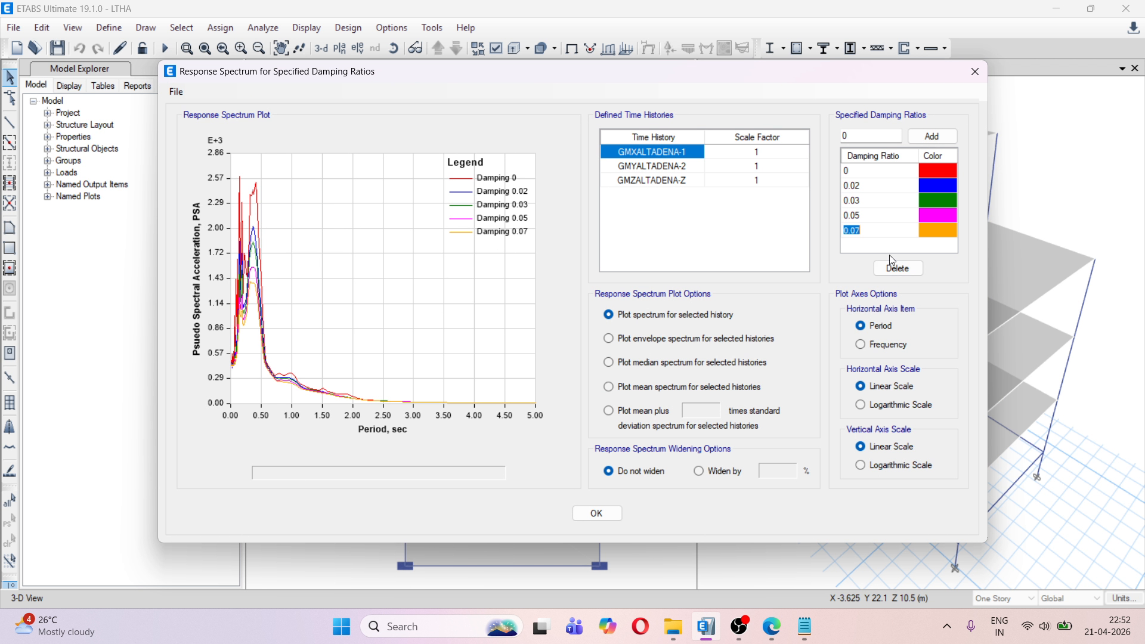
left_click(893, 268)
left_click(866, 203)
left_click(895, 269)
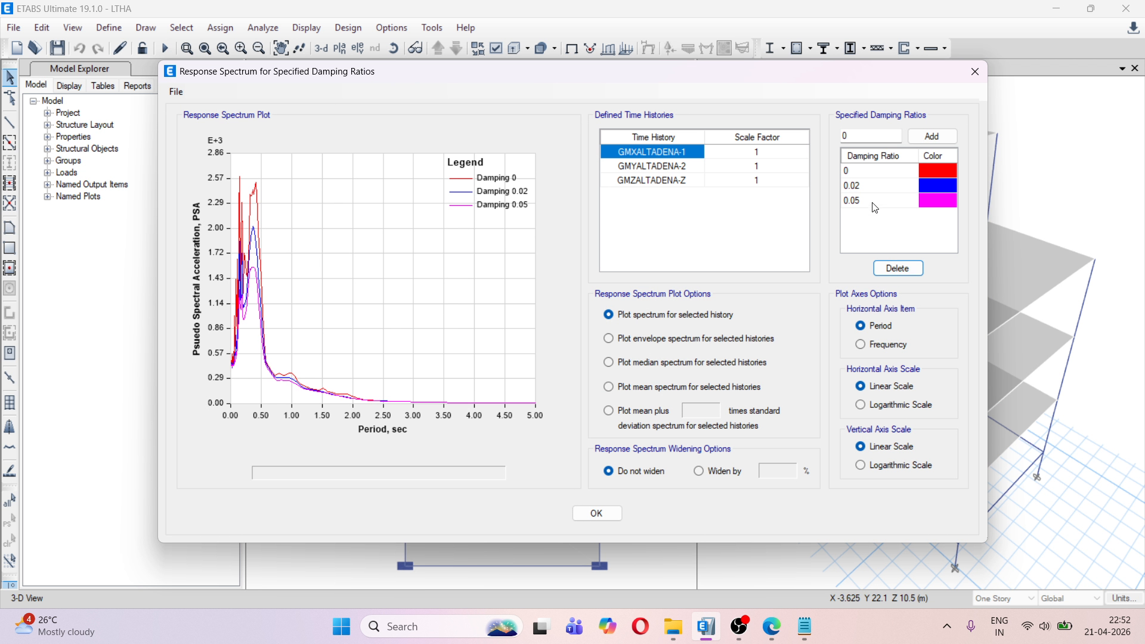
left_click(871, 187)
left_click(901, 269)
left_click(862, 172)
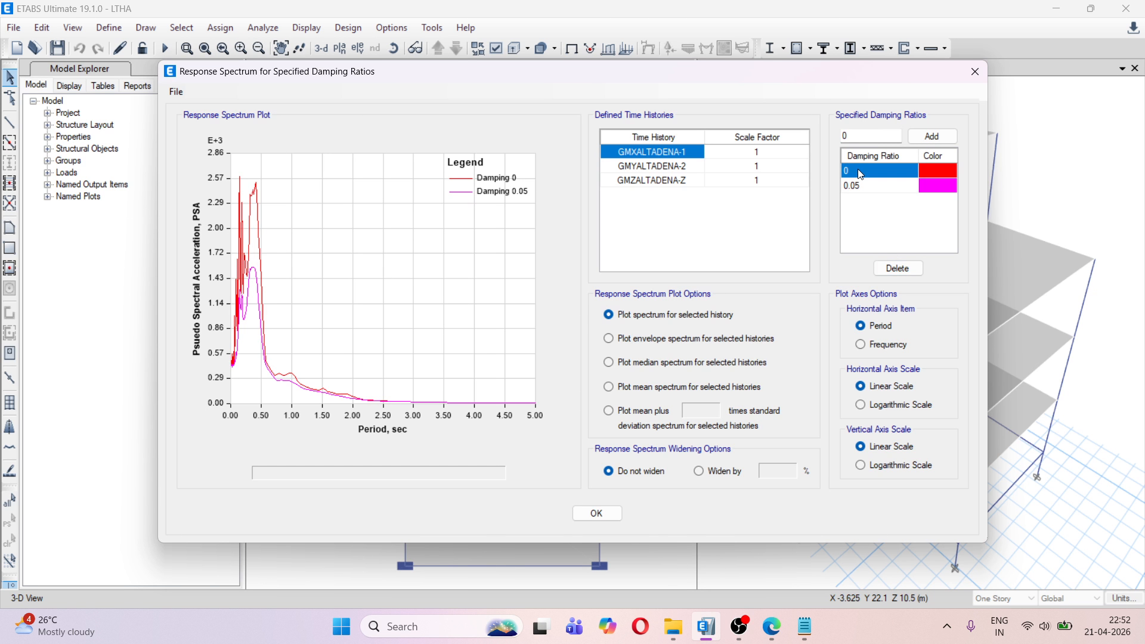
left_click(898, 269)
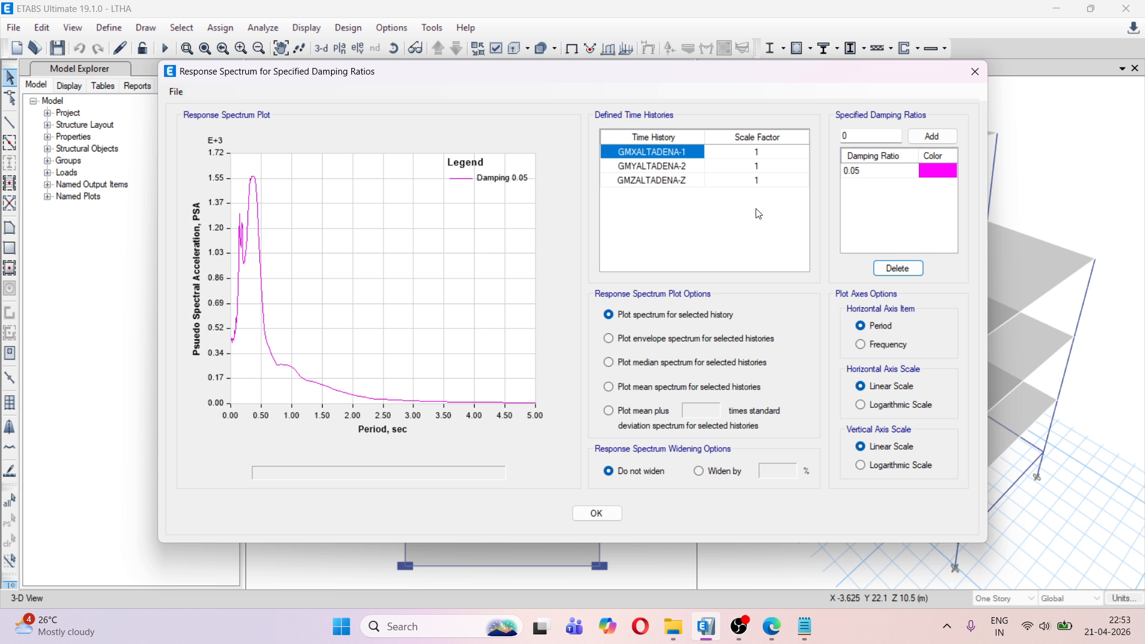
Plot the spectra of GMYALTADENA-2 and GMZALTADENA-Z, and close the response spectrum view
left_click(680, 167)
left_click(684, 181)
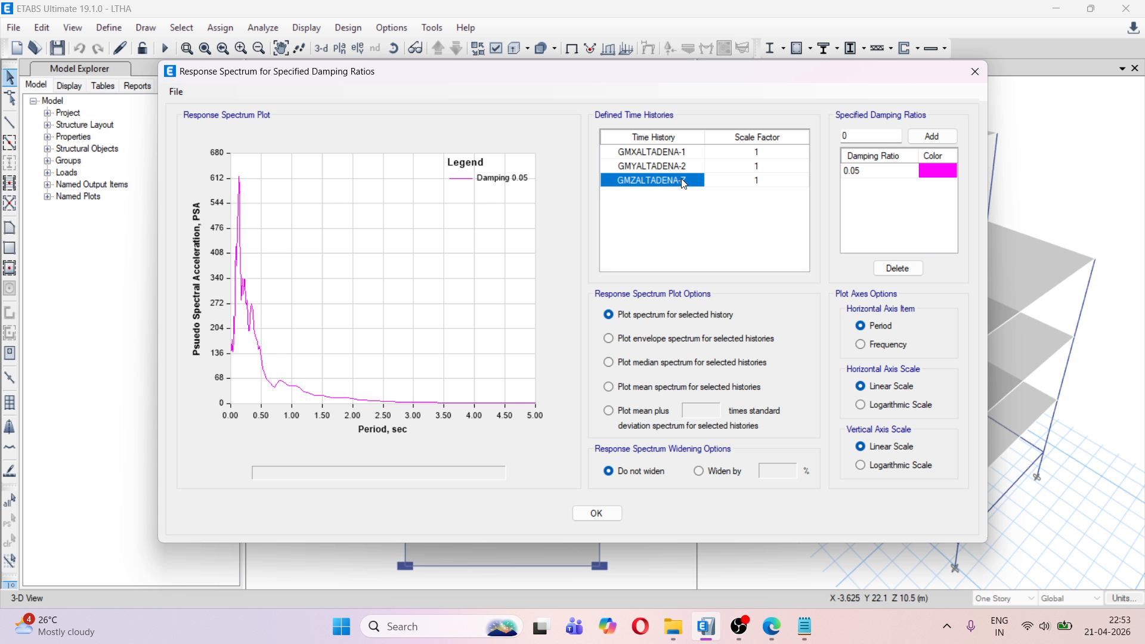
left_click(613, 514)
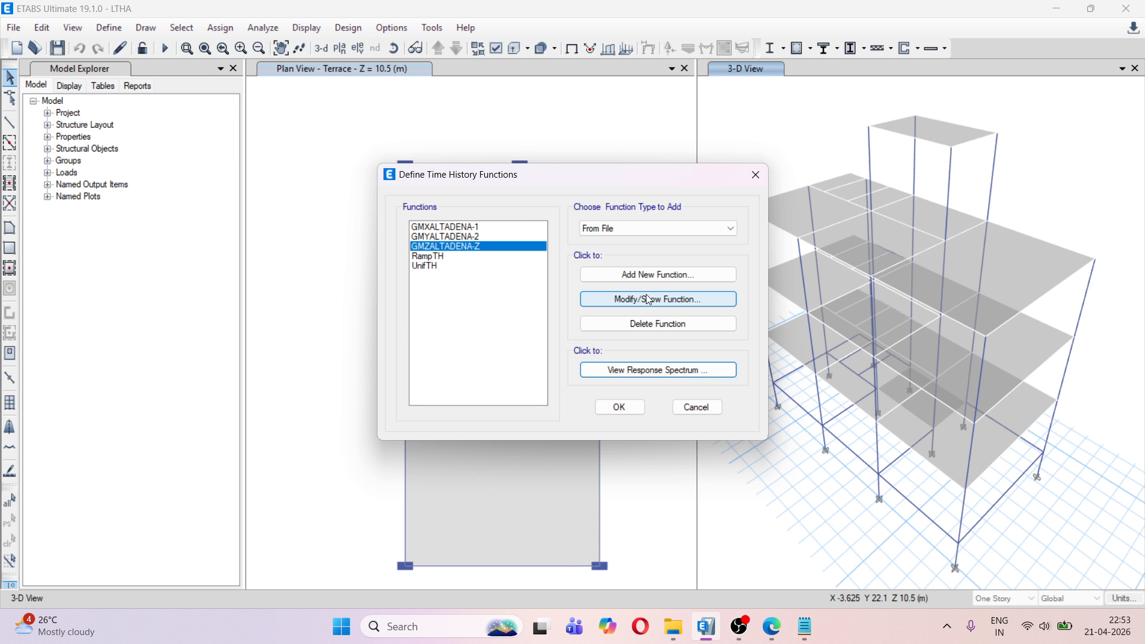
Add a Matched to Response Spectrum time history function that uses spectral matching in the time domain
left_click(662, 229)
left_click(641, 317)
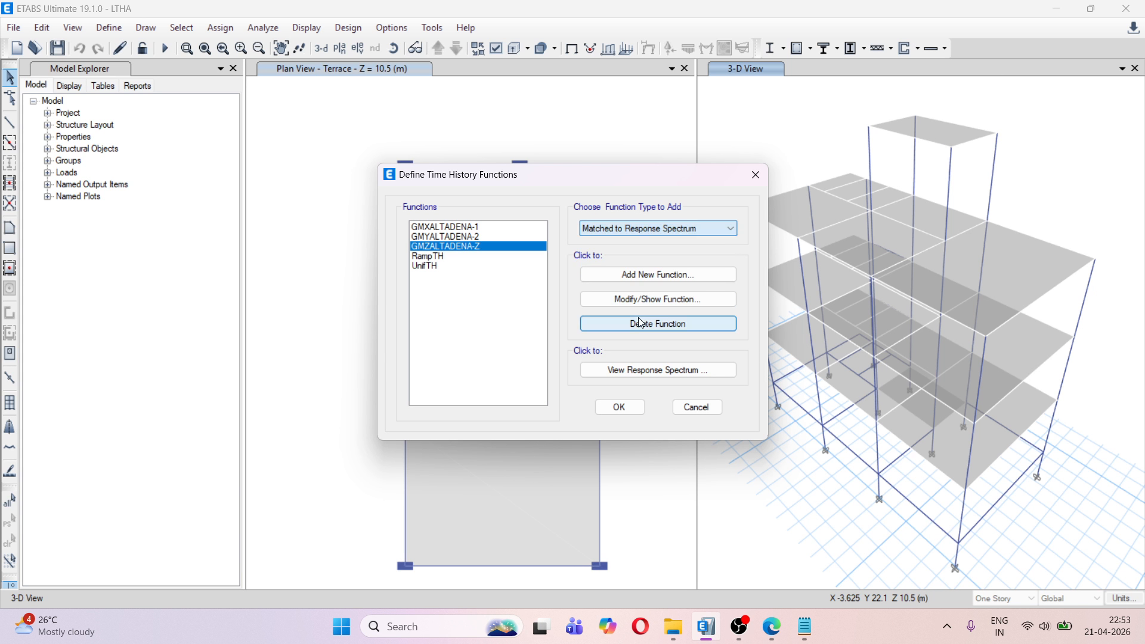
left_click(622, 276)
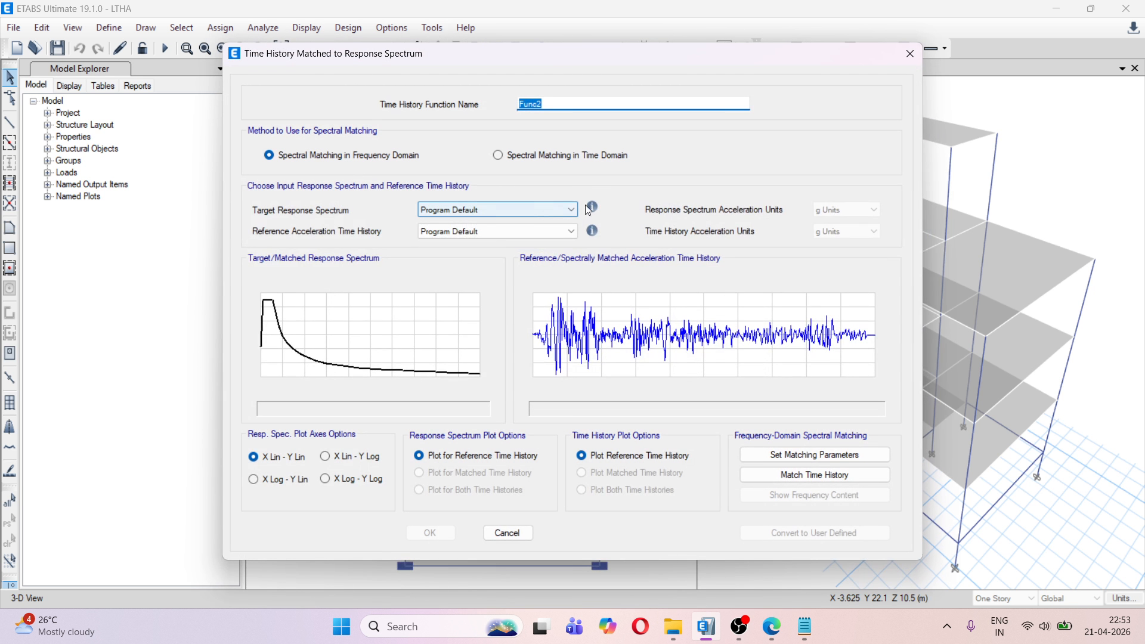
left_click(515, 154)
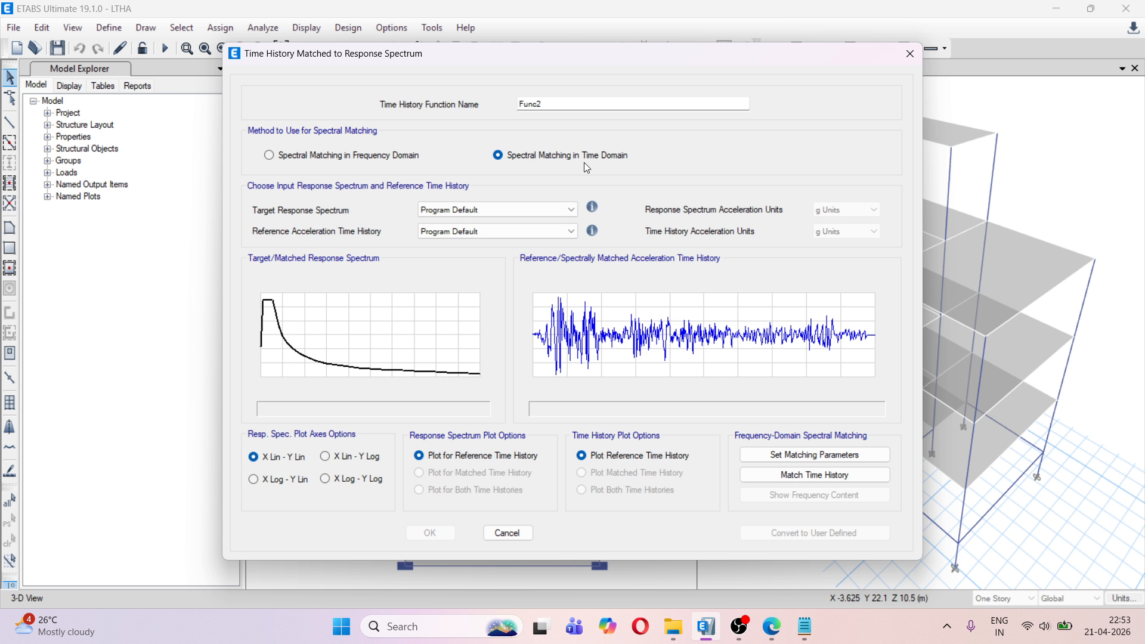
Set the target response spectrum to IRS1893 and the reference acceleration time history to GMXALTADENA-1
left_click(491, 209)
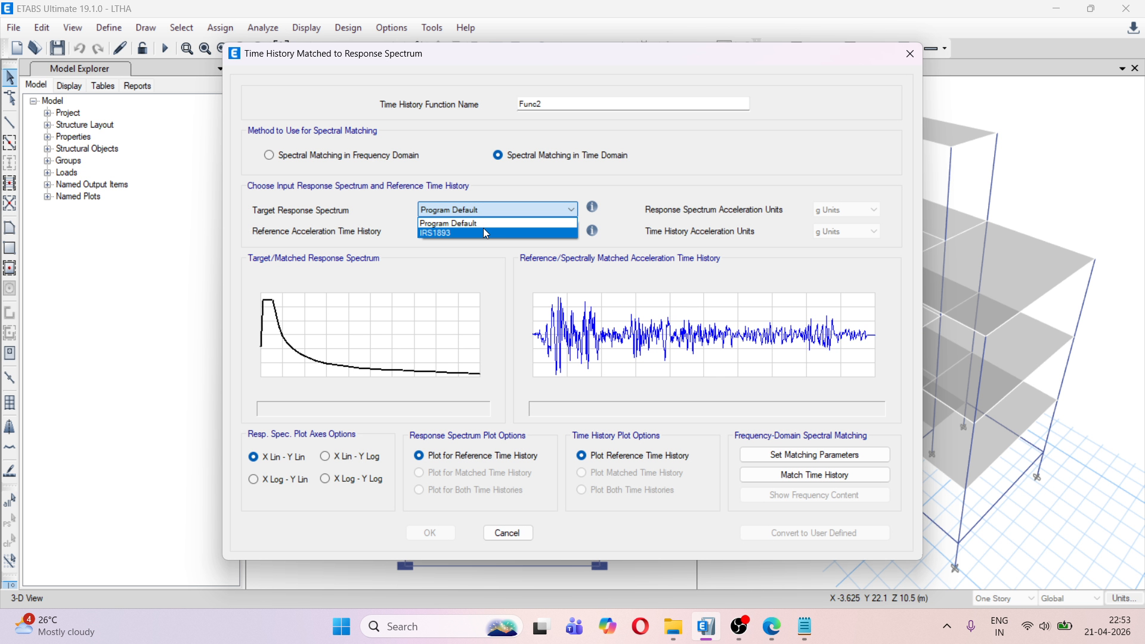
left_click(487, 234)
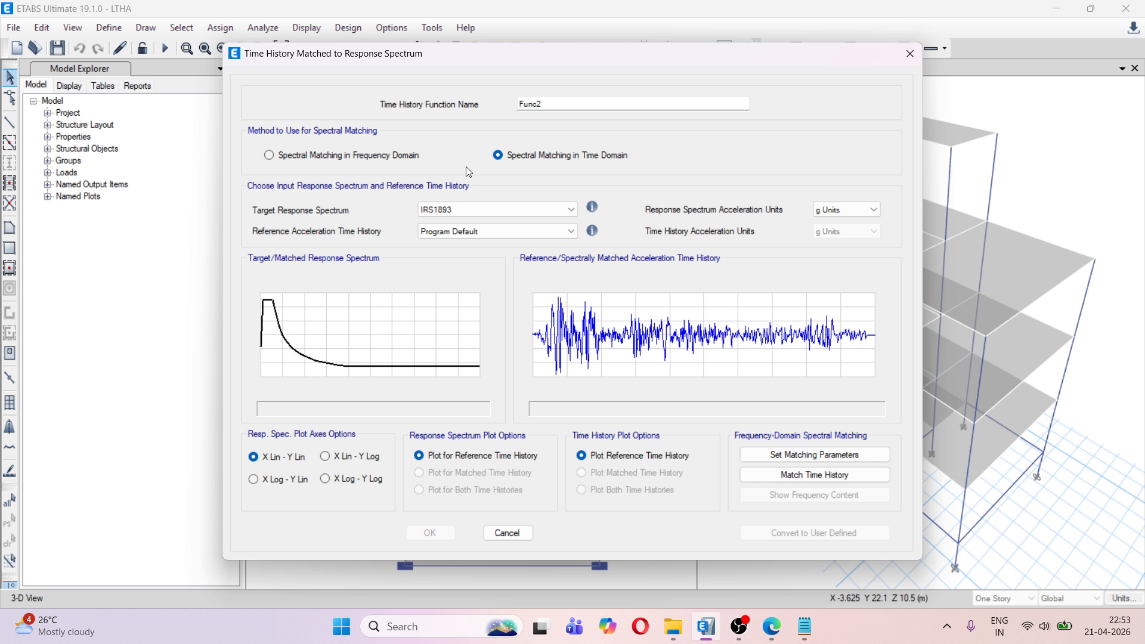
left_click(460, 232)
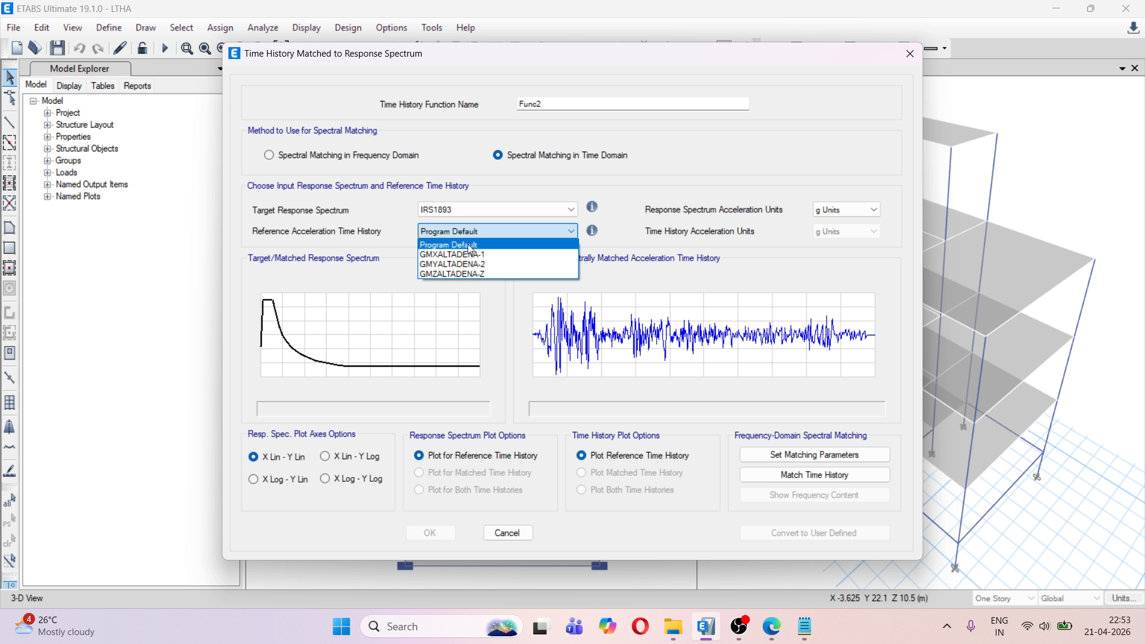
left_click(474, 255)
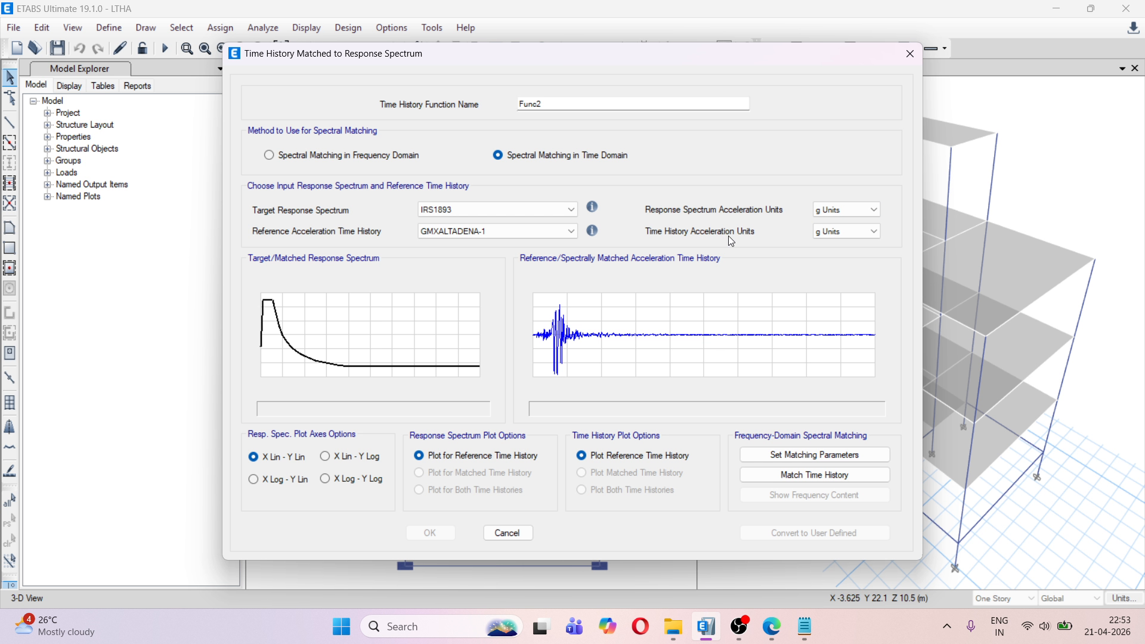
Switch to Notepad and check the acceleration units in the header of the first ALTADENA record
left_click(780, 632)
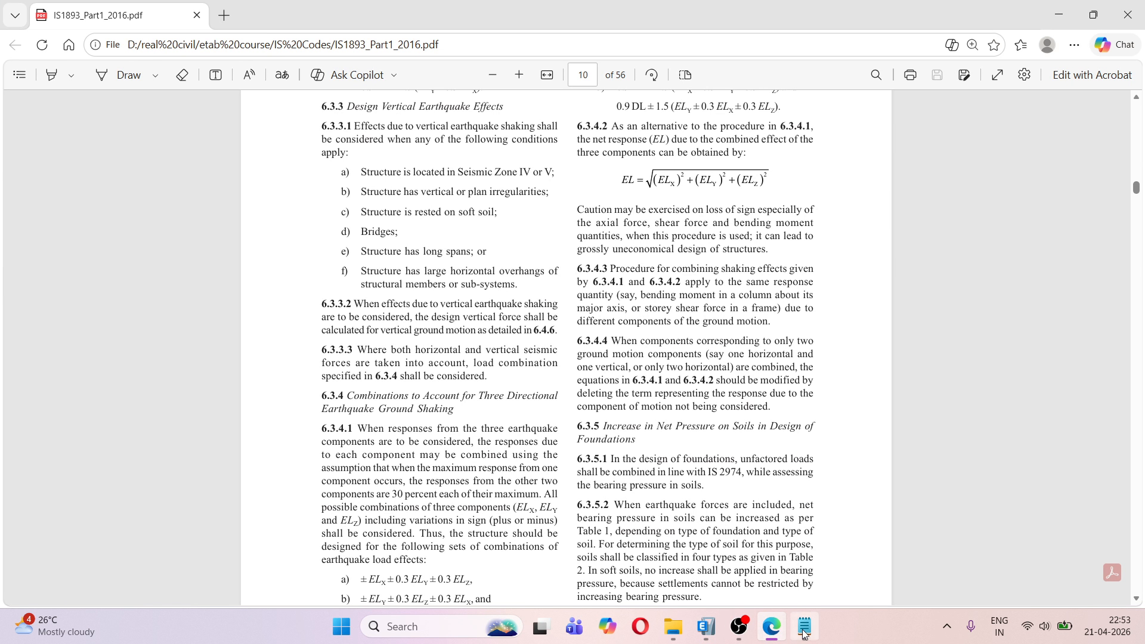
left_click(805, 626)
left_click(776, 13)
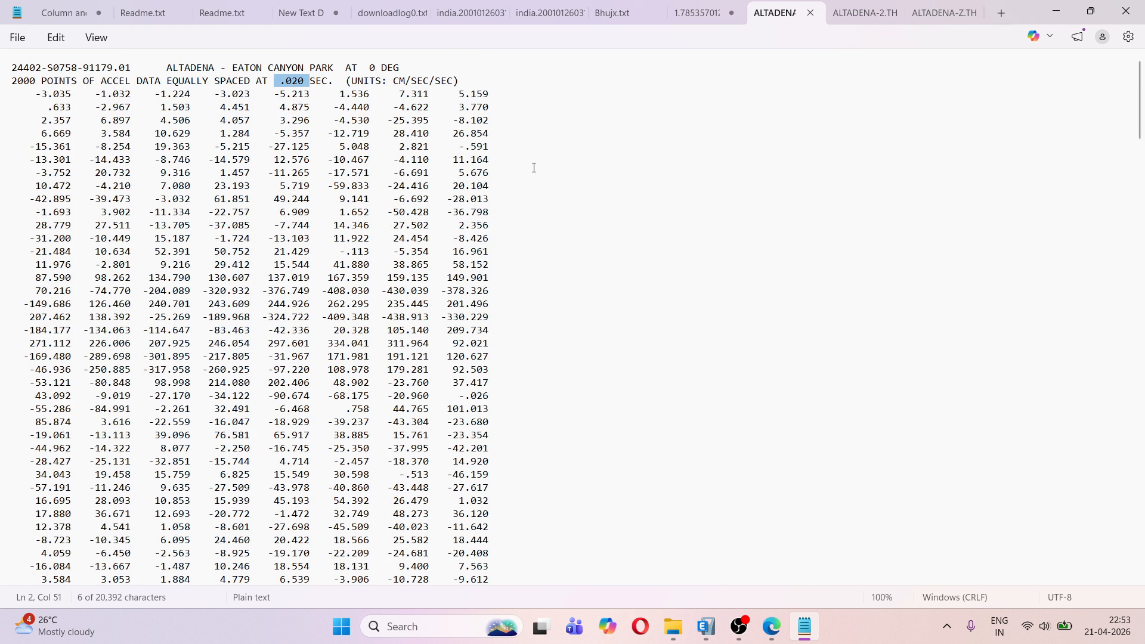
left_click_drag(388, 81, 451, 80)
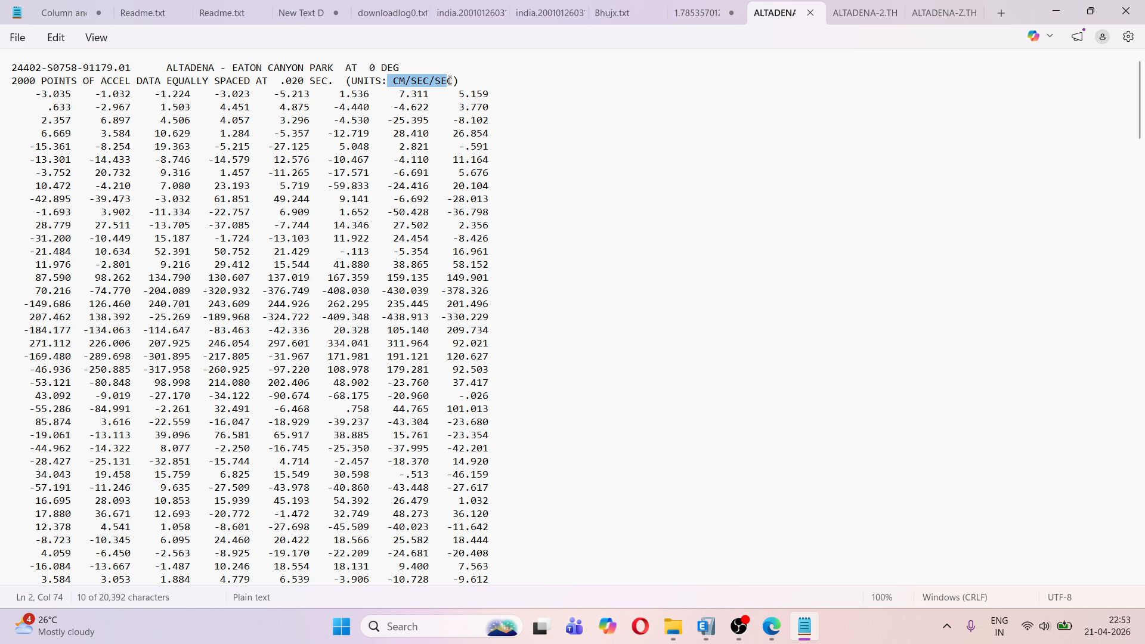
Return to ETABS, set the time history acceleration units to Centimeters and match the time history
left_click(706, 626)
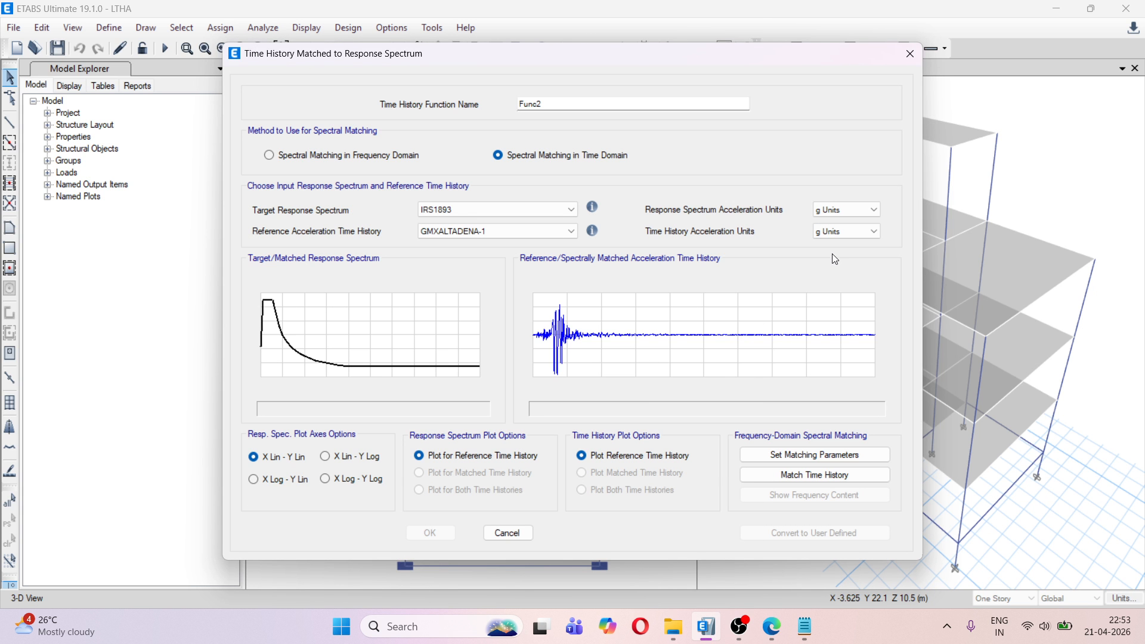
left_click(826, 233)
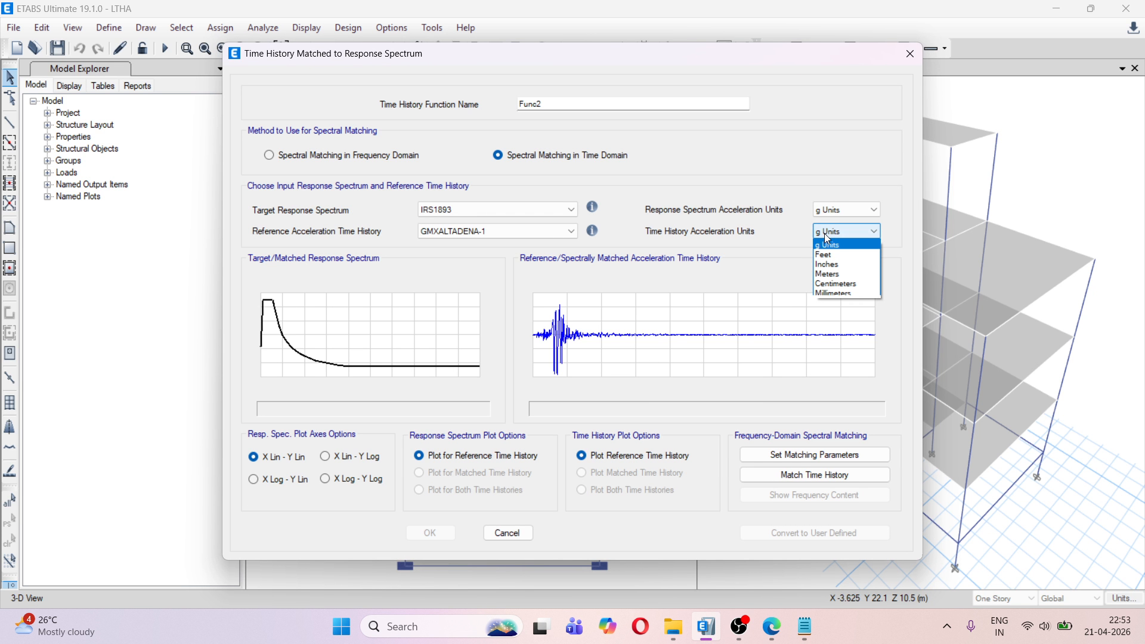
left_click(851, 283)
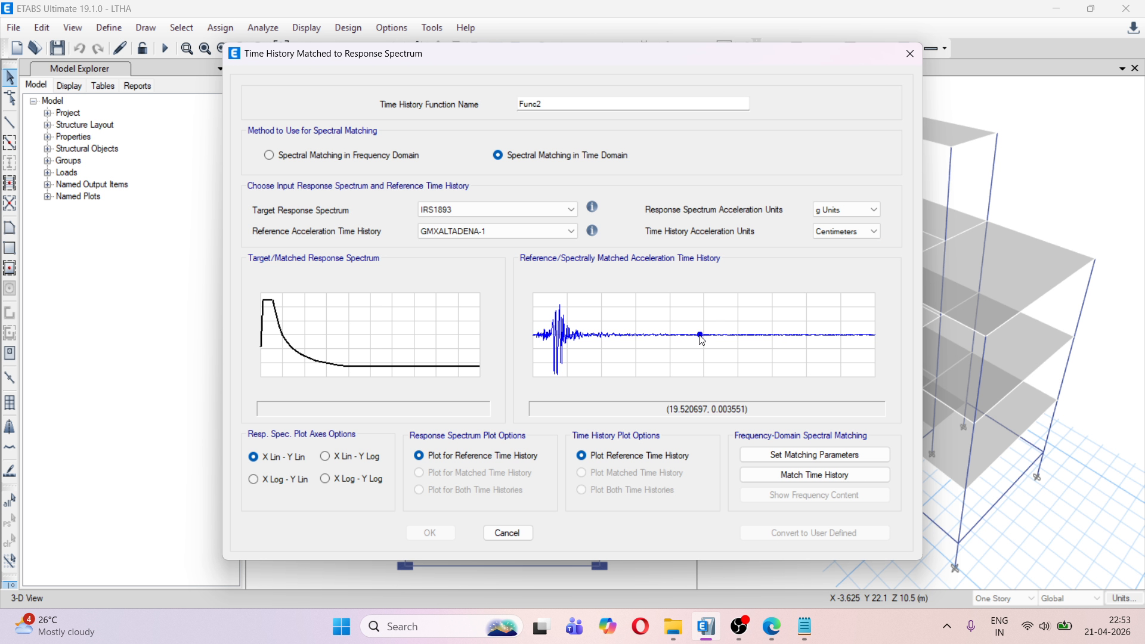
left_click(777, 476)
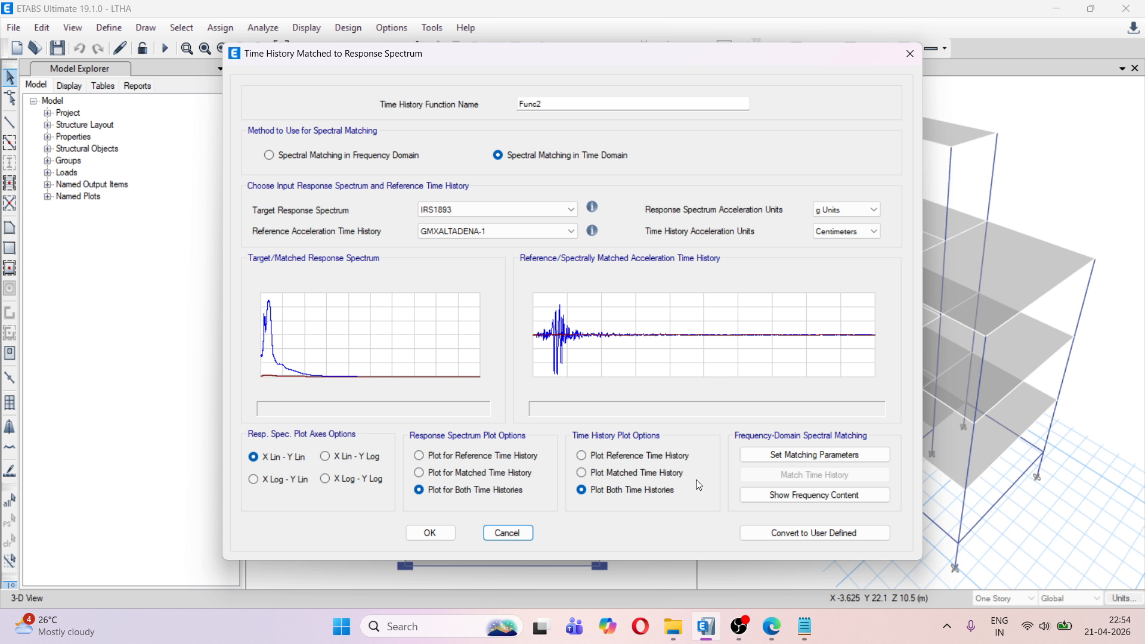
Examine the reference and matched acceleration time histories in a maximized resizable graph, and close it
right_click(620, 327)
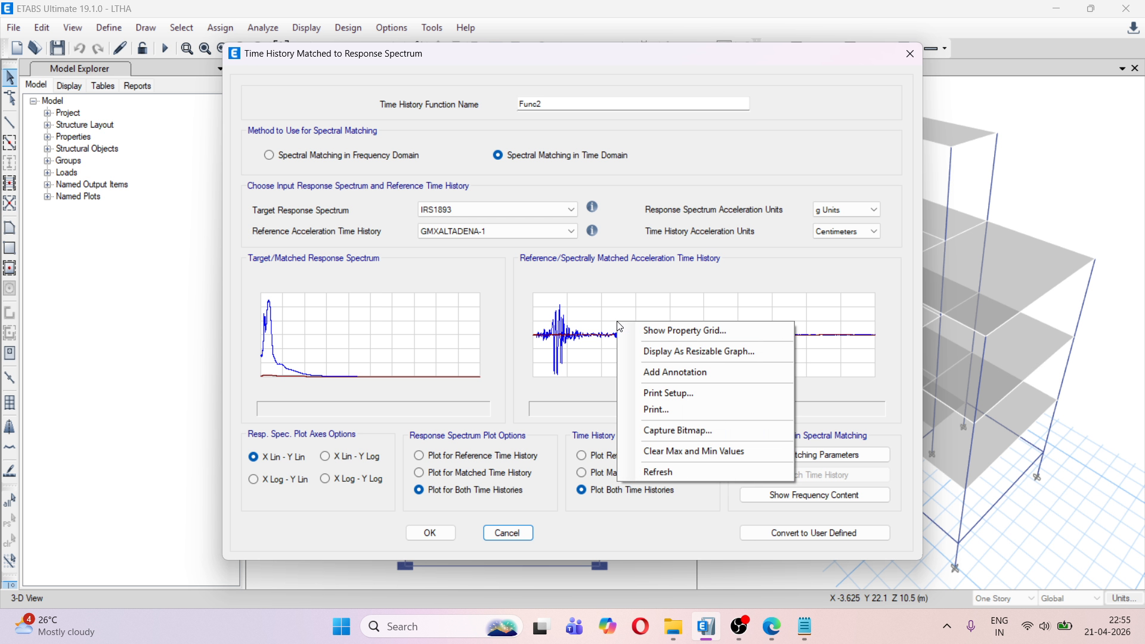
left_click(661, 350)
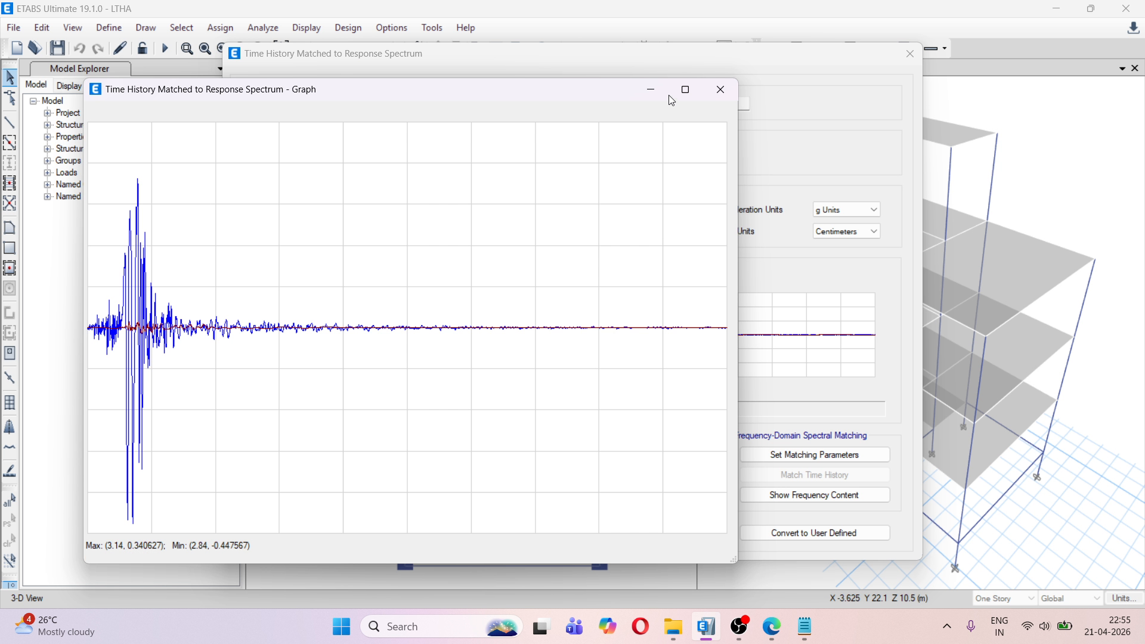
left_click(686, 91)
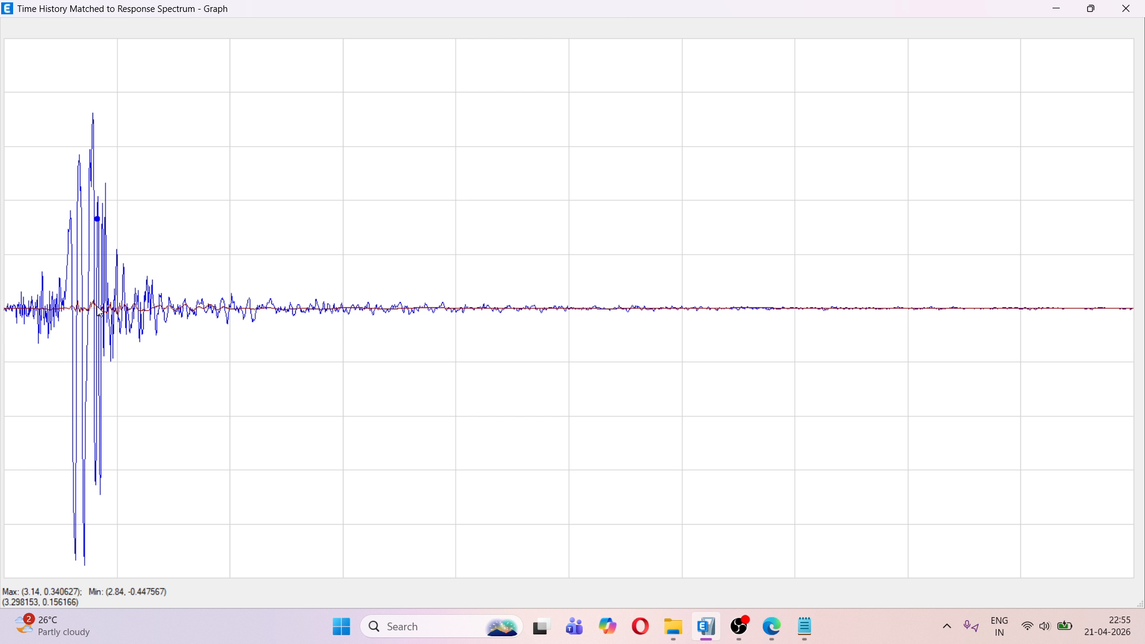
left_click(1133, 16)
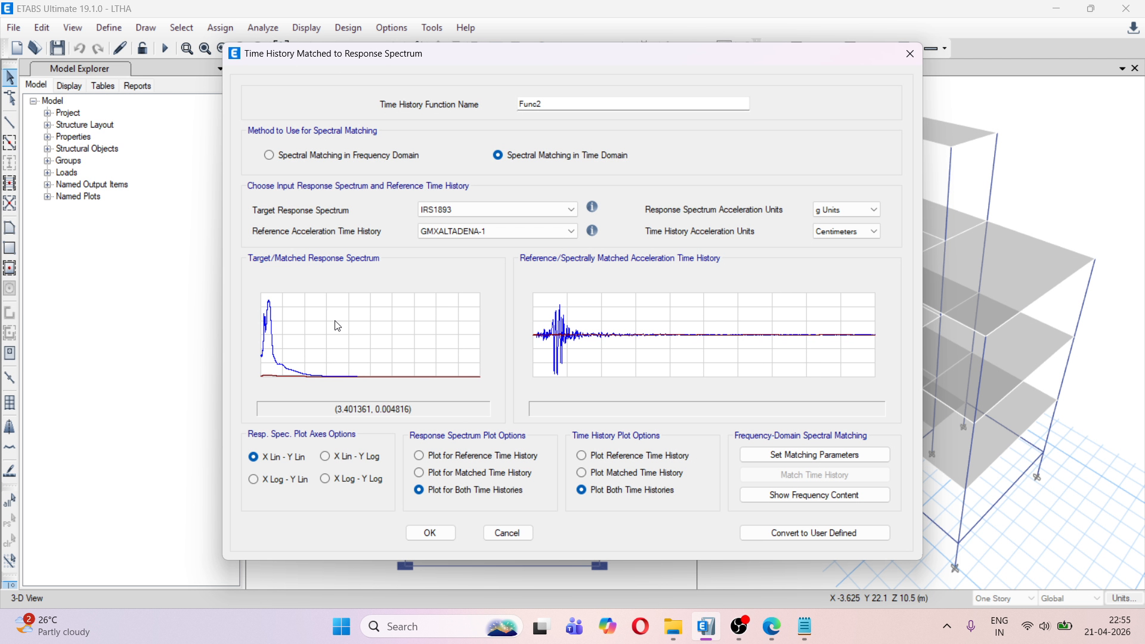
Examine the response spectra of both time histories against the target in a resizable graph, and close it
right_click(337, 326)
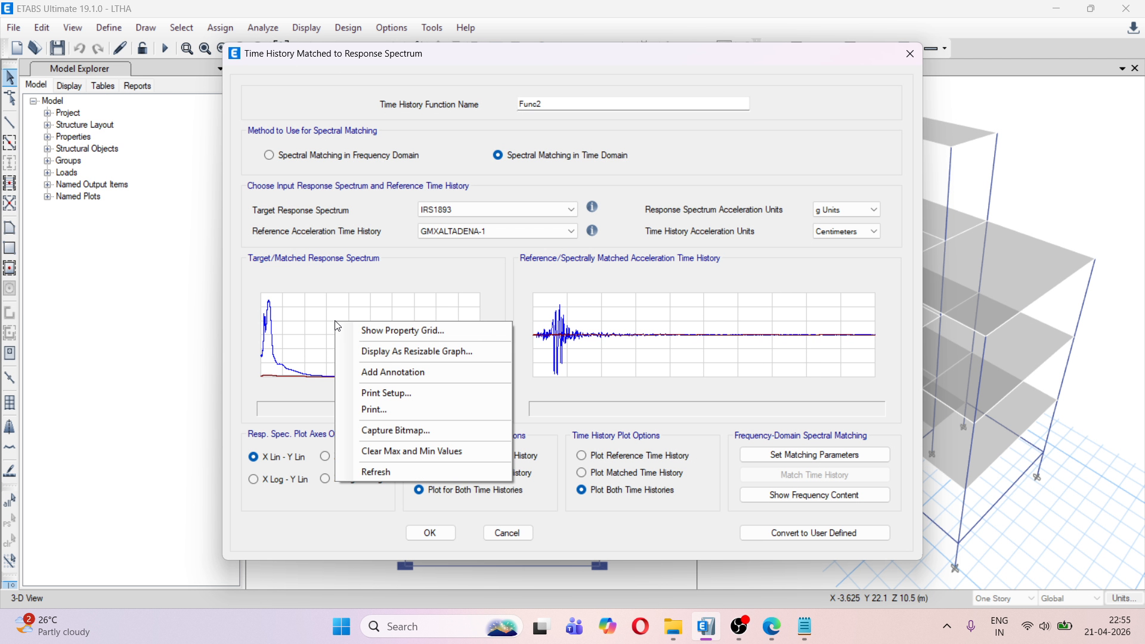
left_click(380, 353)
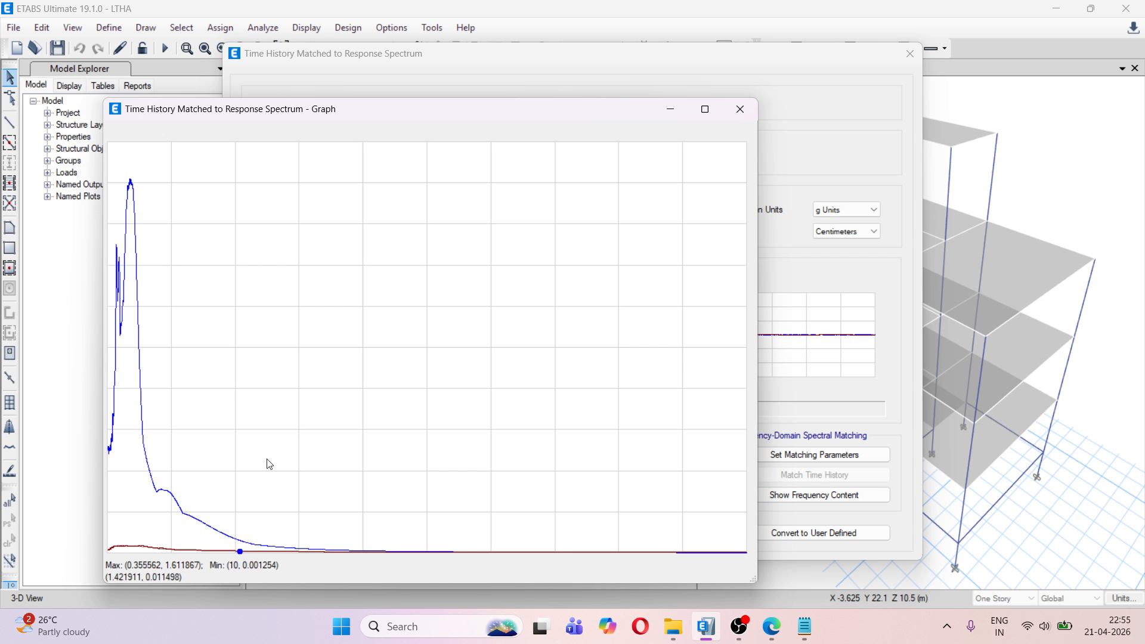
left_click(738, 117)
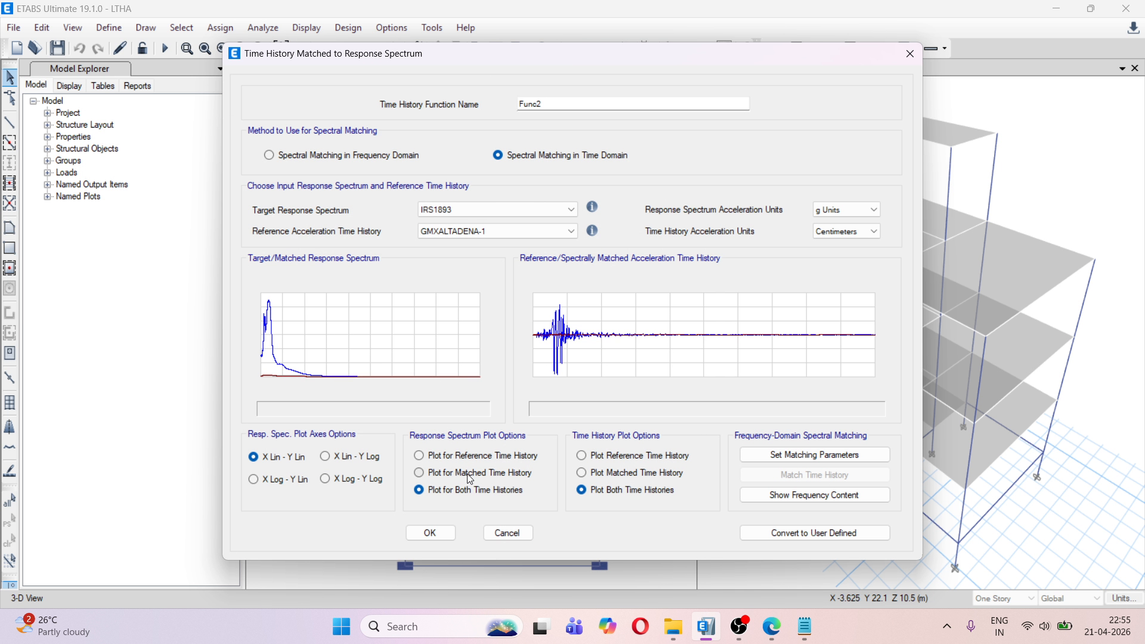
Plot the response spectrum for only the matched time history and compare it with the target in a resizable graph
left_click(470, 477)
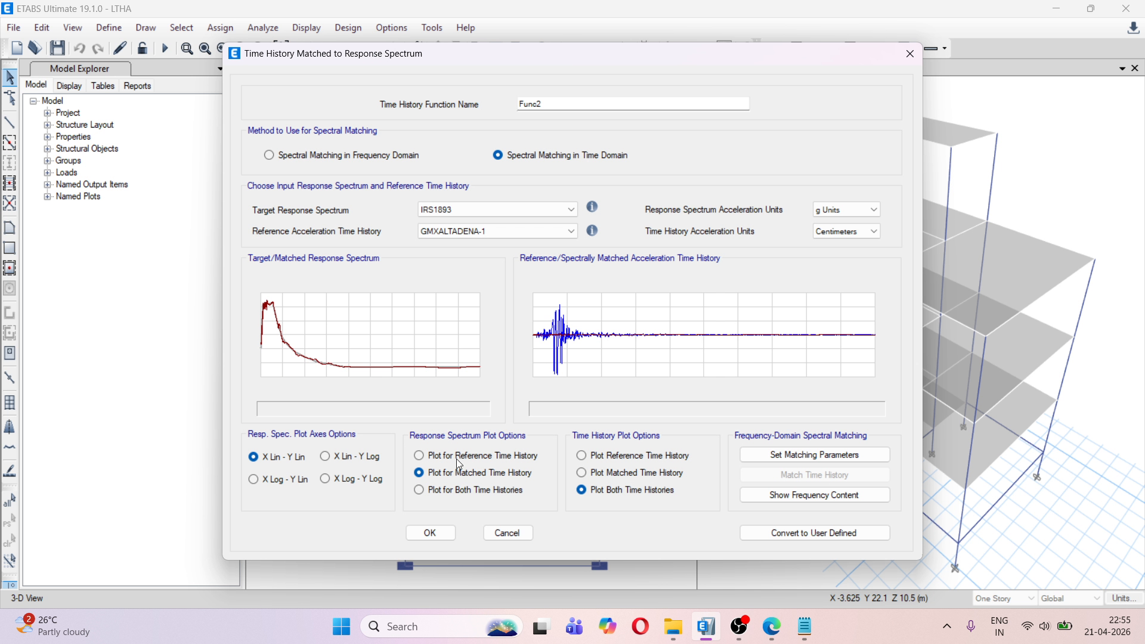
right_click(337, 318)
left_click(378, 348)
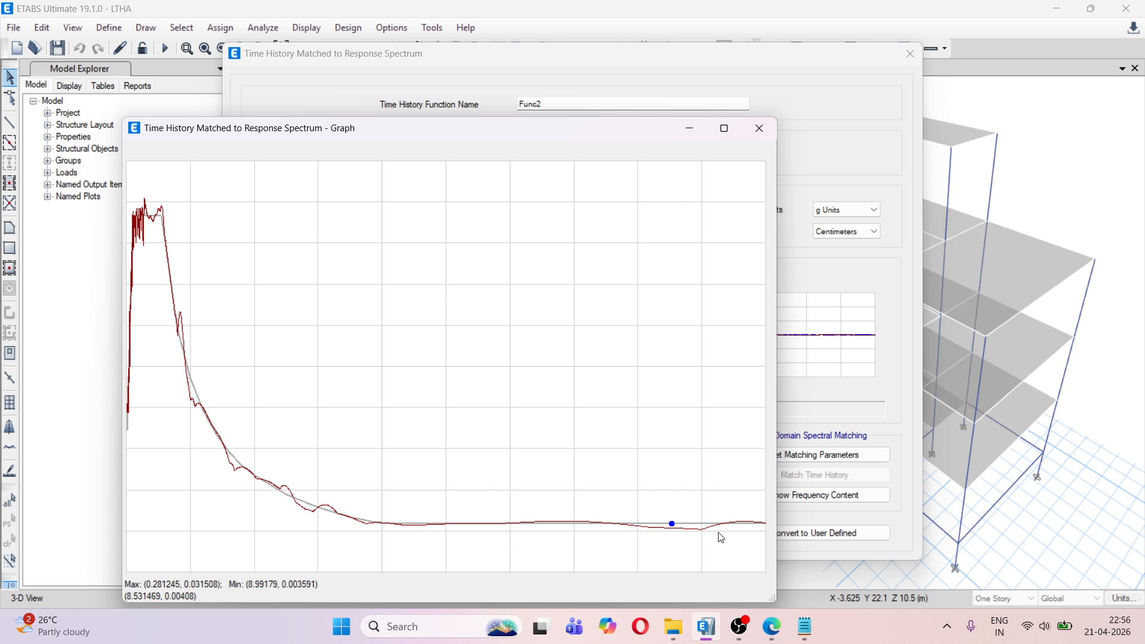
left_click(757, 131)
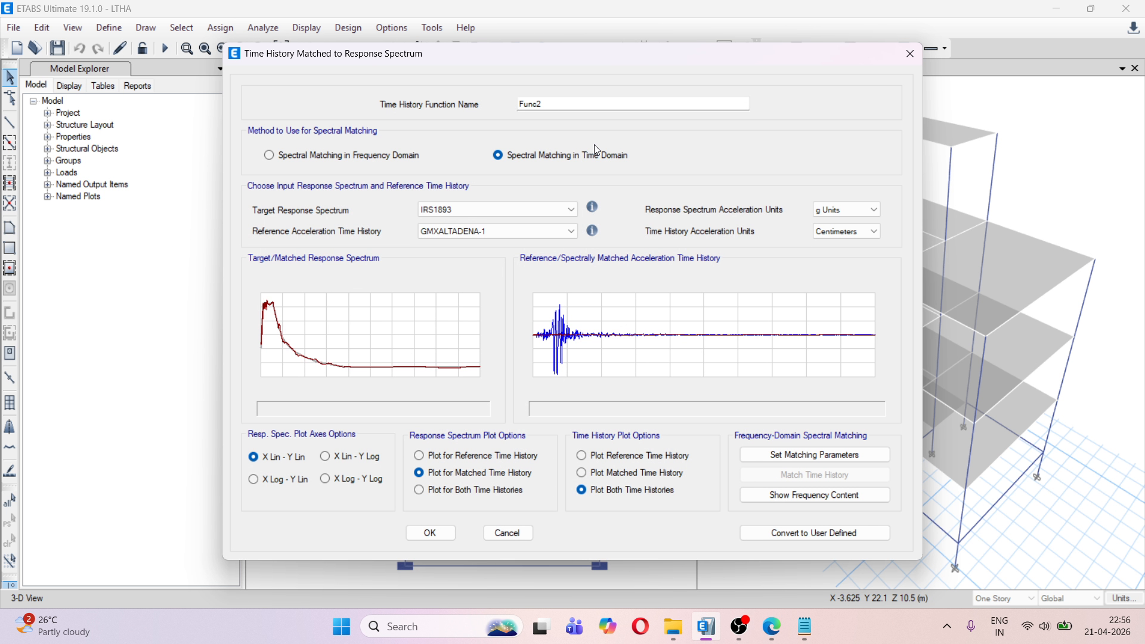
Name the matched function THSPEC X and convert it to a user-defined function
left_click_drag(545, 104, 498, 107)
left_click(551, 105)
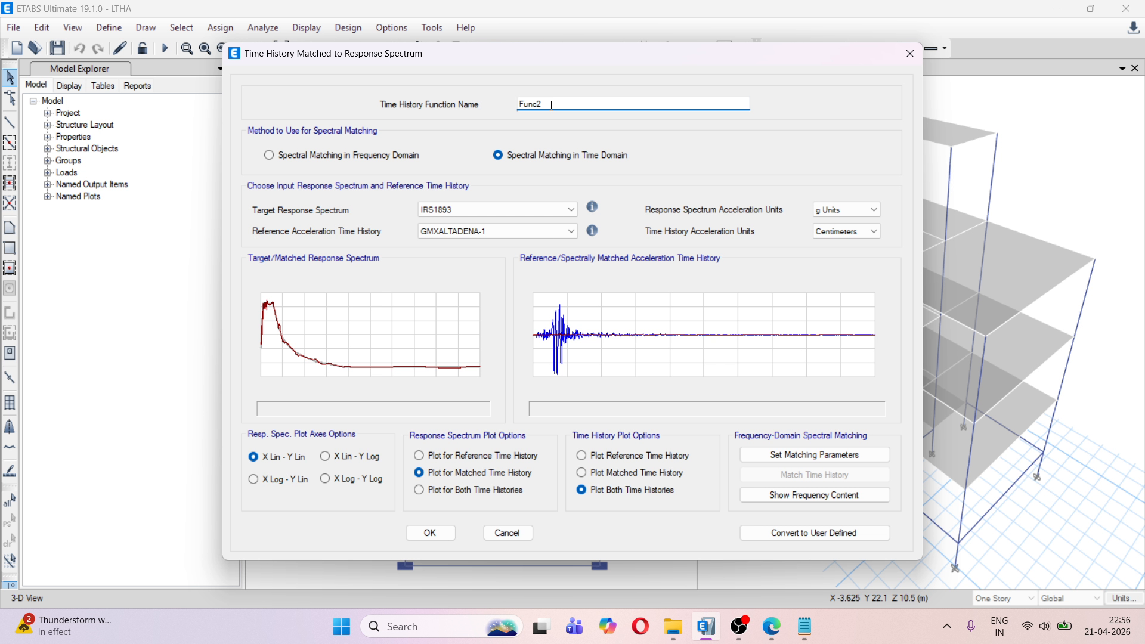
key("BackSpace")
key("BackSpace")
key("BackSpace")
key("BackSpace")
key("BackSpace")
type("THSPEX")
key("BackSpace")
type("C X")
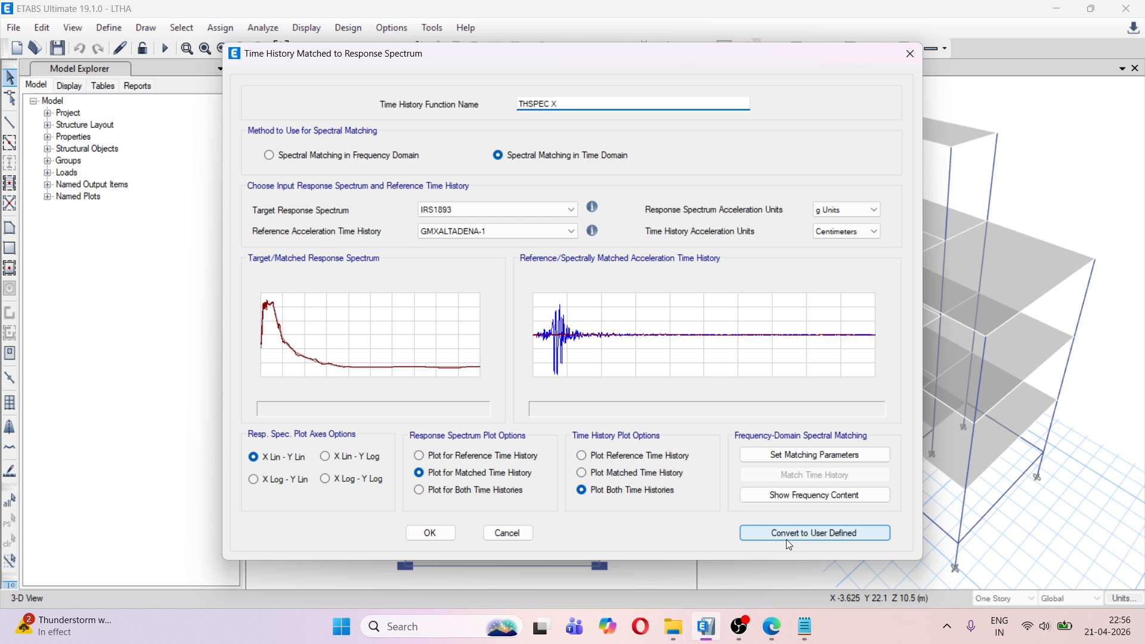
left_click(819, 534)
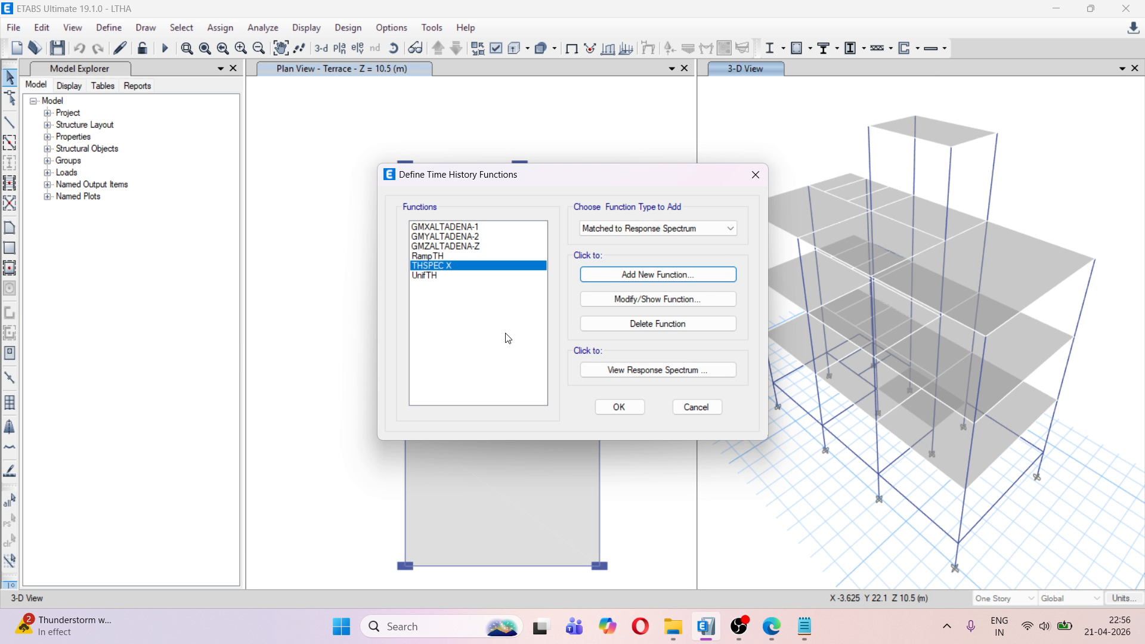
Review the user-defined definition and graph of the THSPEC X time history function, and close it
left_click(641, 307)
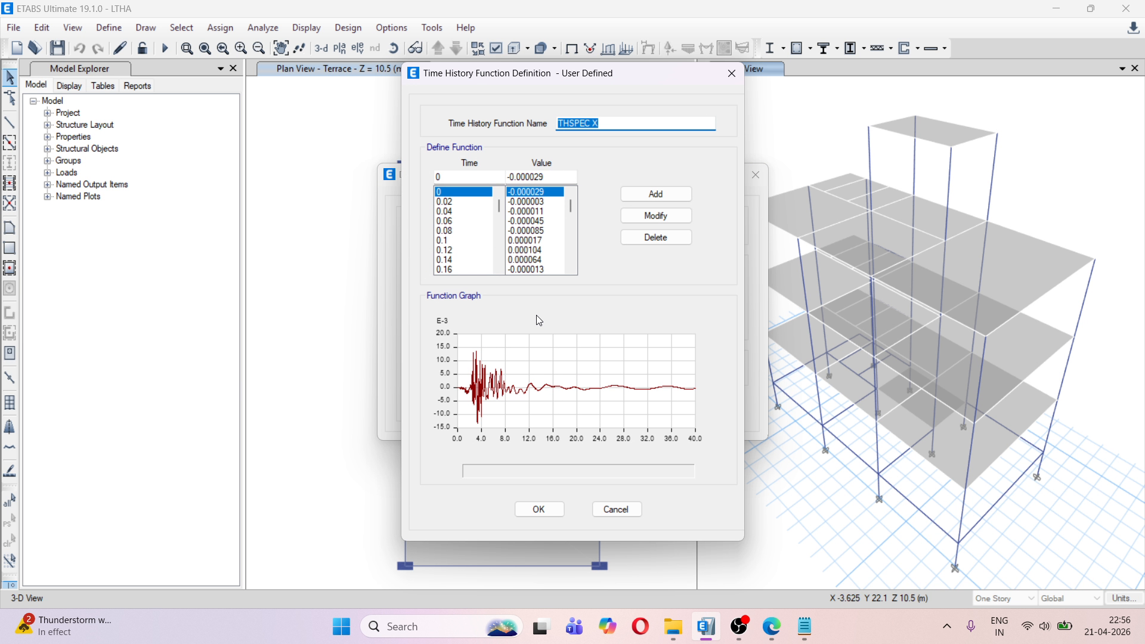
left_click(538, 508)
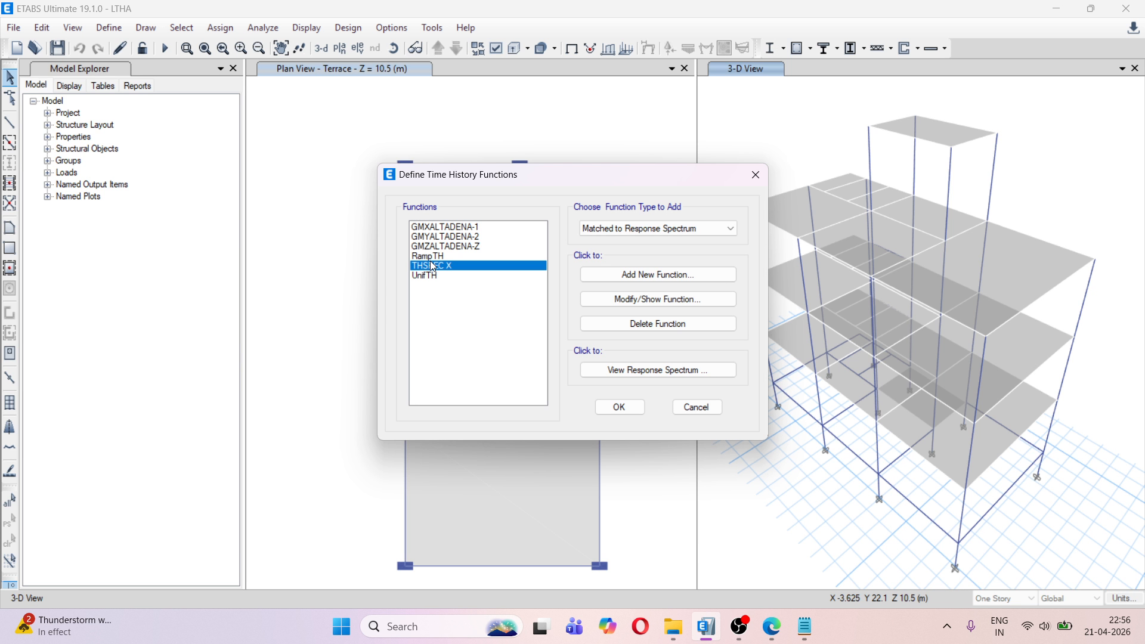
Add a matched-to-response-spectrum function using time domain matching, with IRS1893 as target spectrum and GMYALTADENA-2 as reference time history
left_click(637, 275)
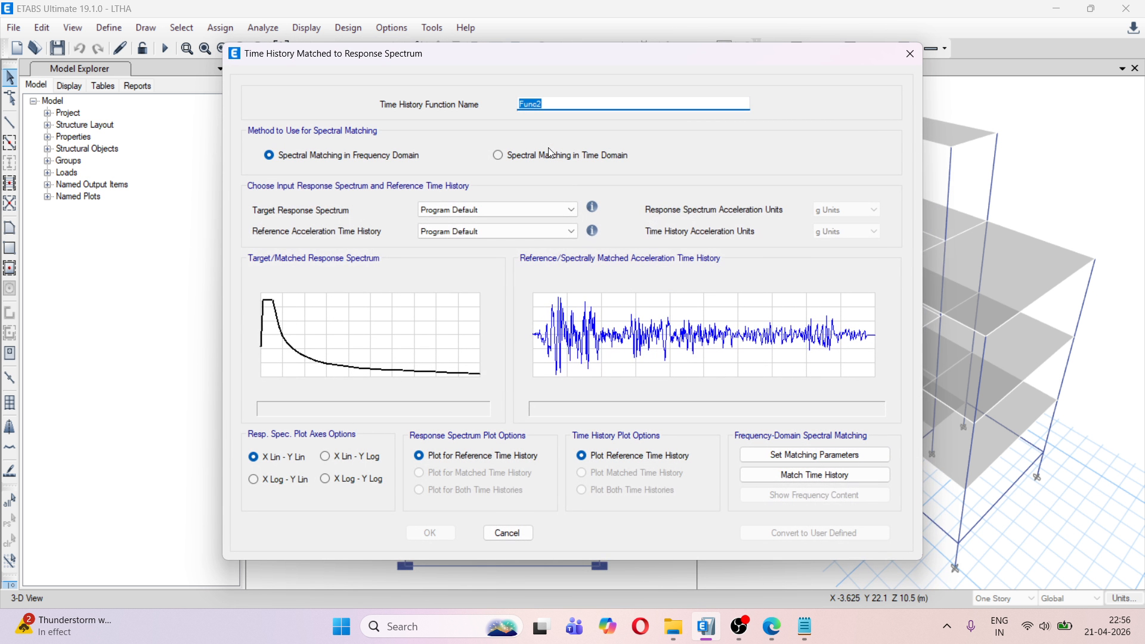
left_click(514, 165)
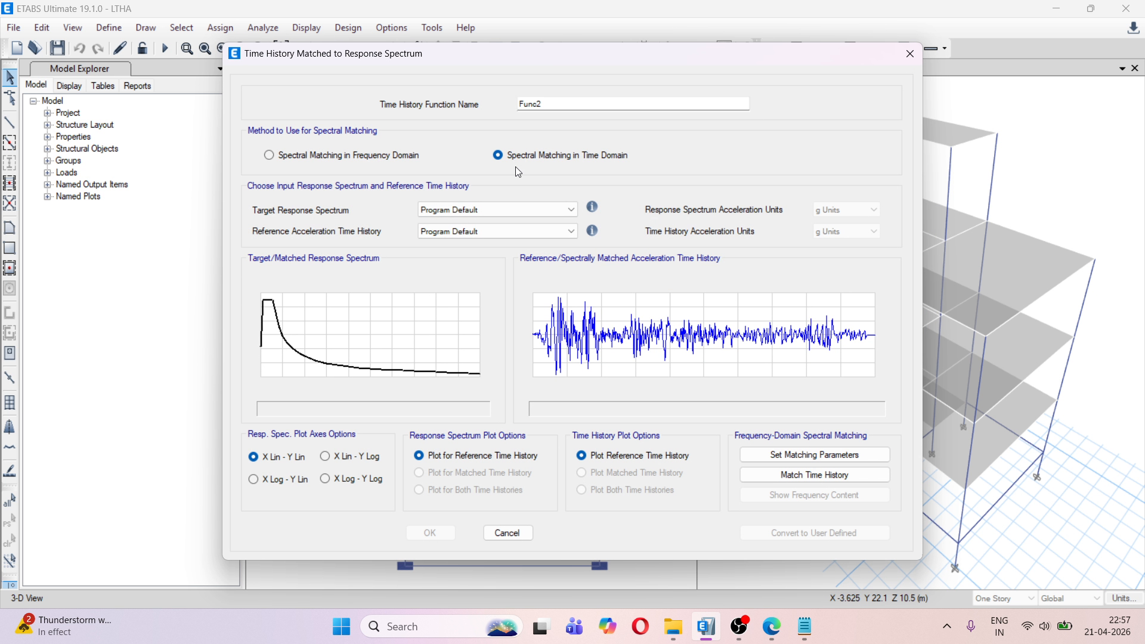
left_click(519, 209)
left_click(507, 231)
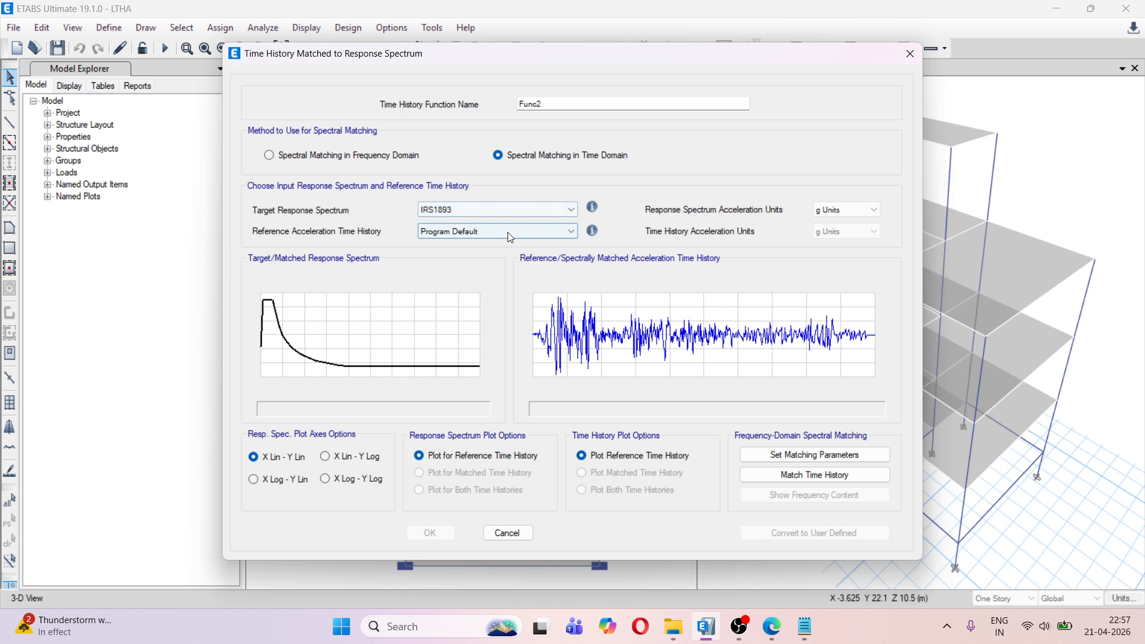
left_click(489, 232)
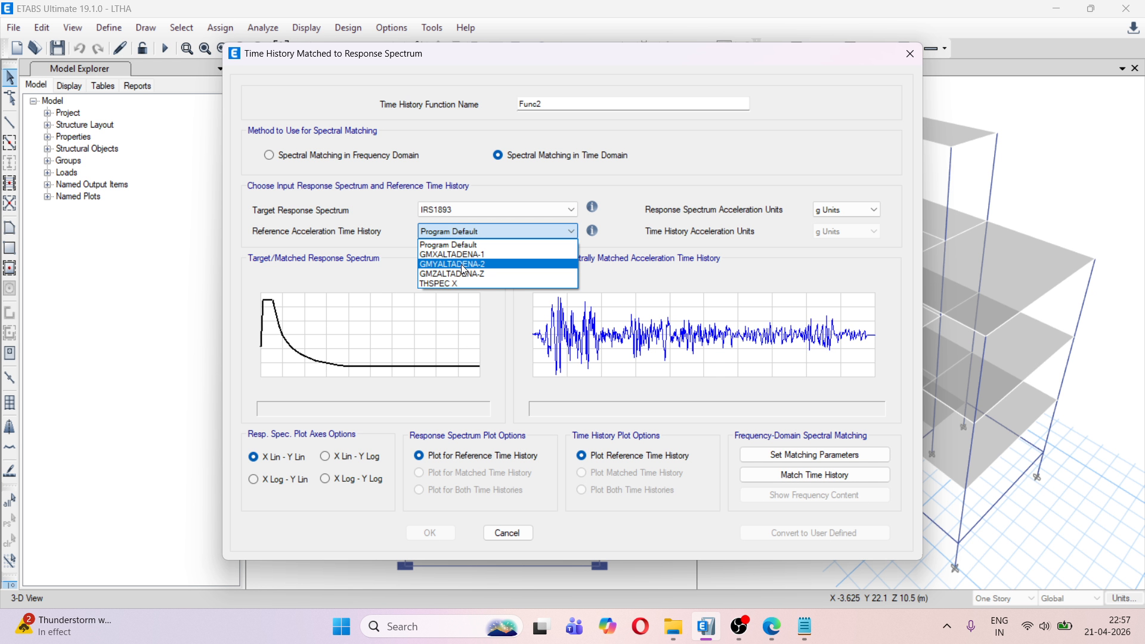
left_click(499, 258)
Use g units for the response spectrum and centimeters for the GMYALTADENA-2 time history, and run the spectral matching
left_click(847, 210)
left_click(832, 222)
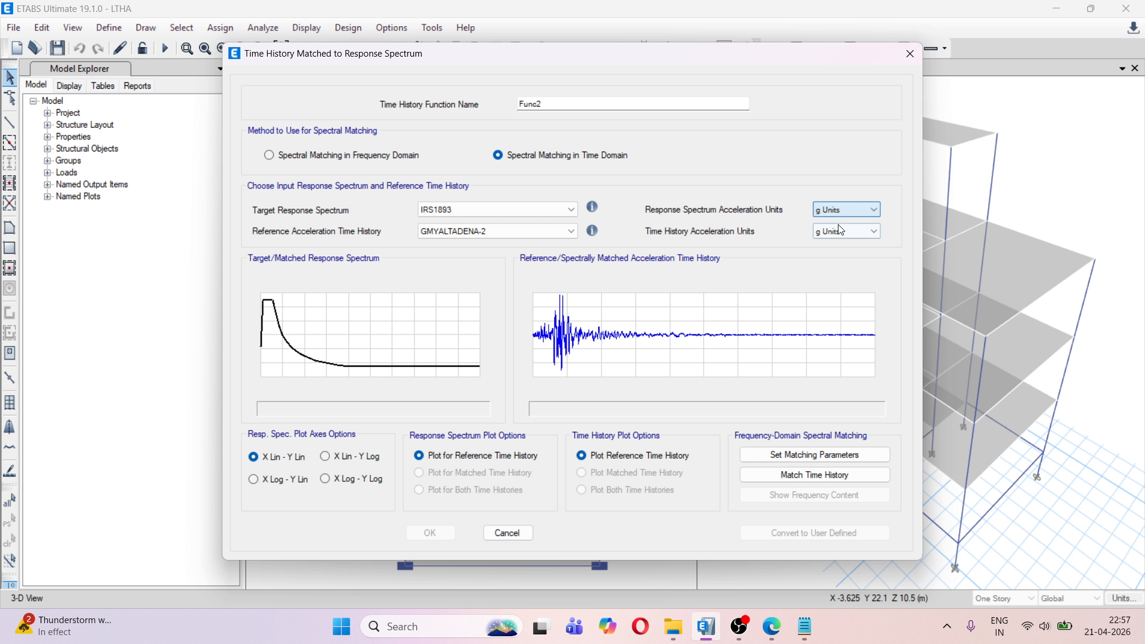
left_click(841, 232)
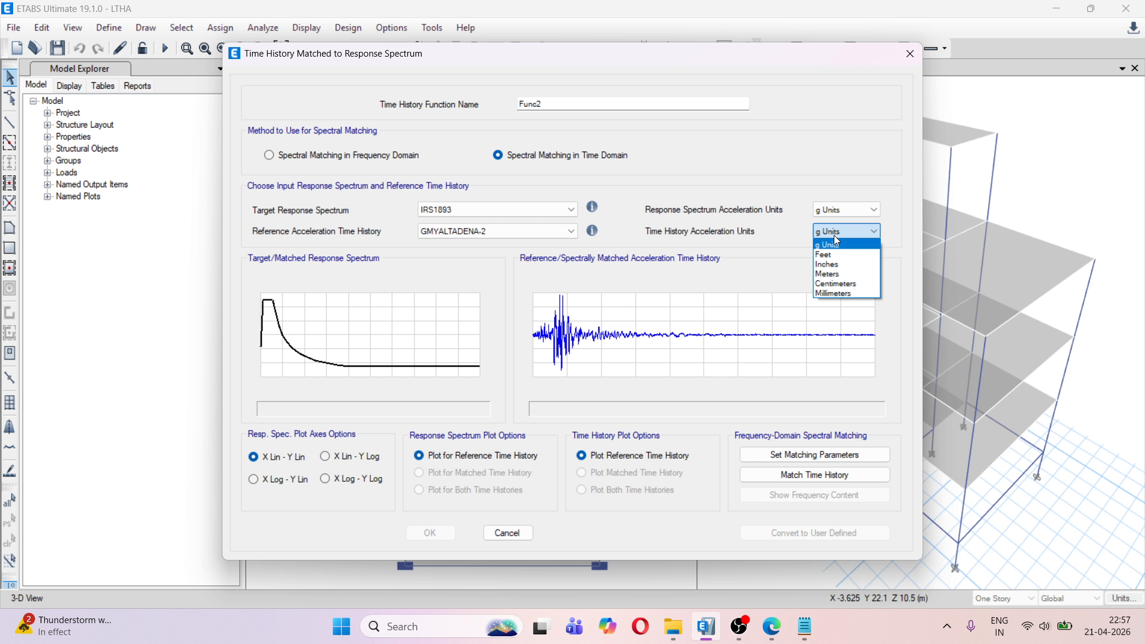
left_click(849, 285)
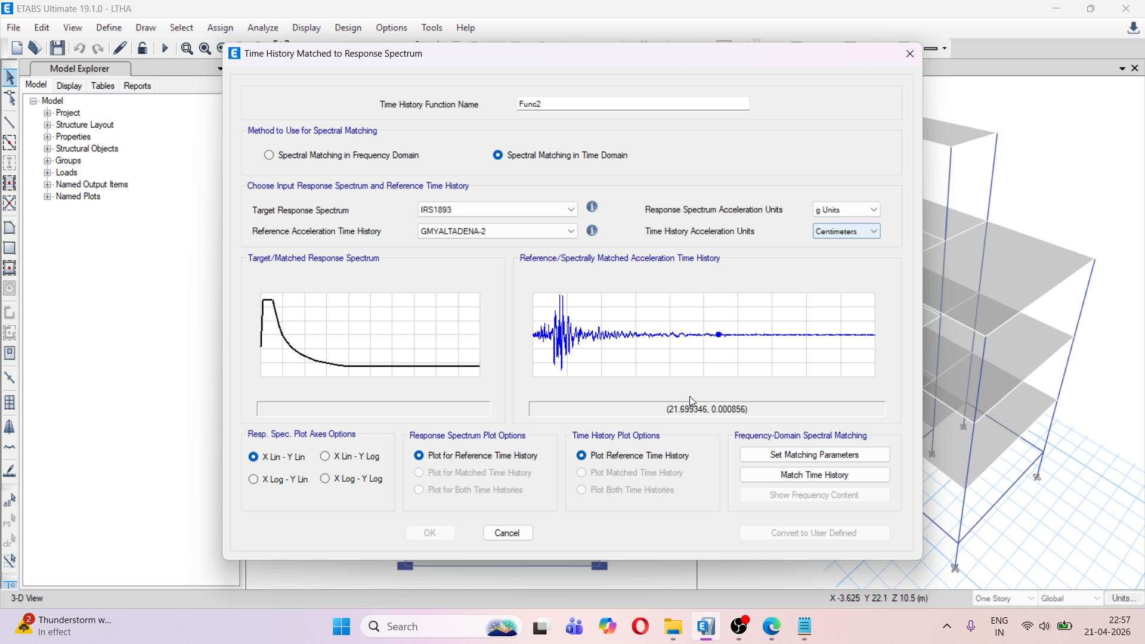
left_click(786, 475)
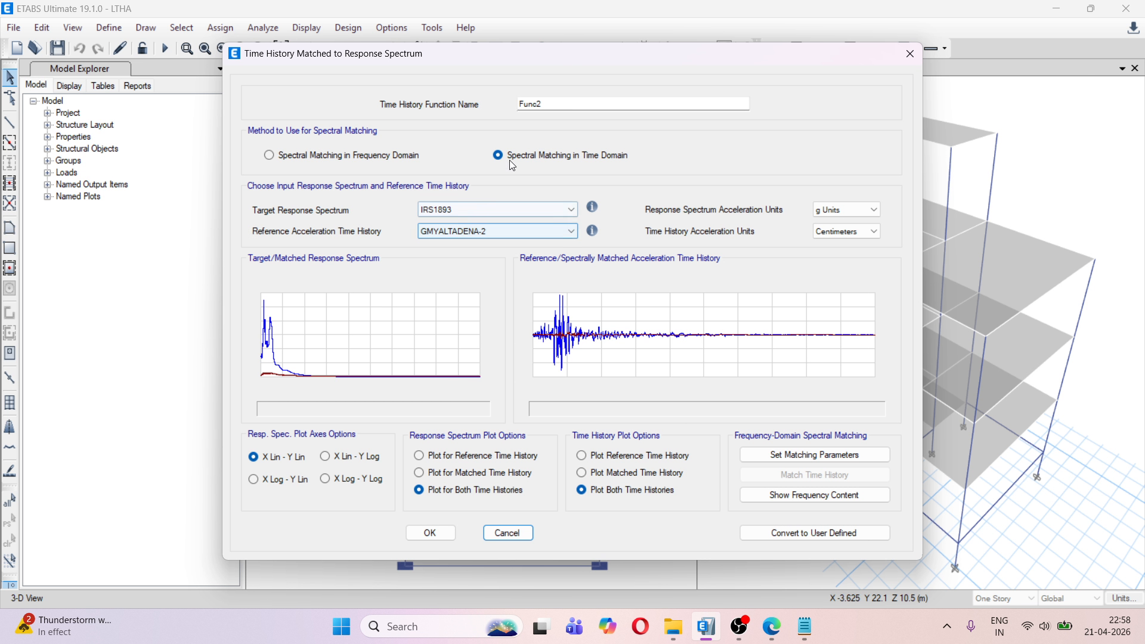
Name the matched Y function THSPECY and convert it to a user-defined function
left_click_drag(548, 105, 521, 108)
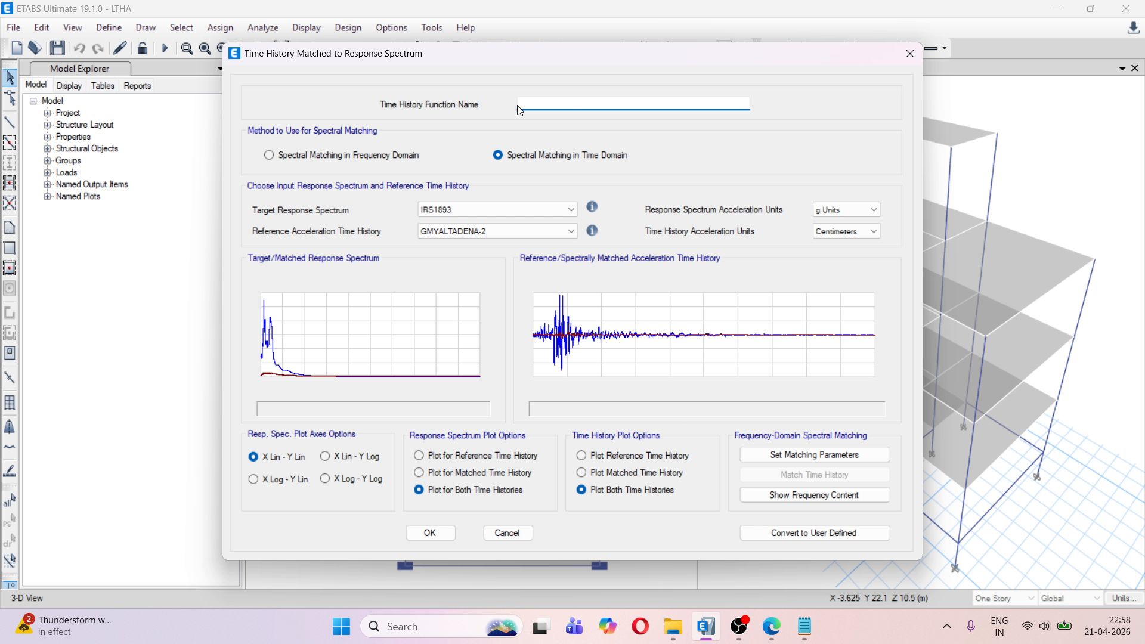
type("THSPECY")
left_click(824, 535)
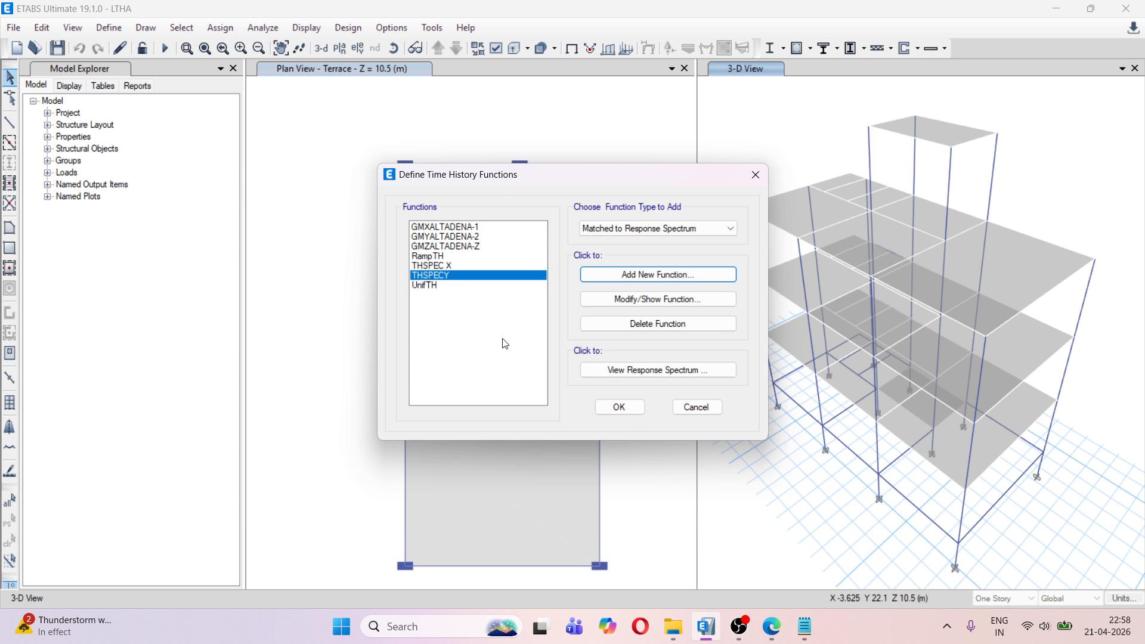
Add another matched-to-response-spectrum function using time domain matching, with IRS1893 as target spectrum and GMZALTADENA-Z as reference time history
left_click(638, 282)
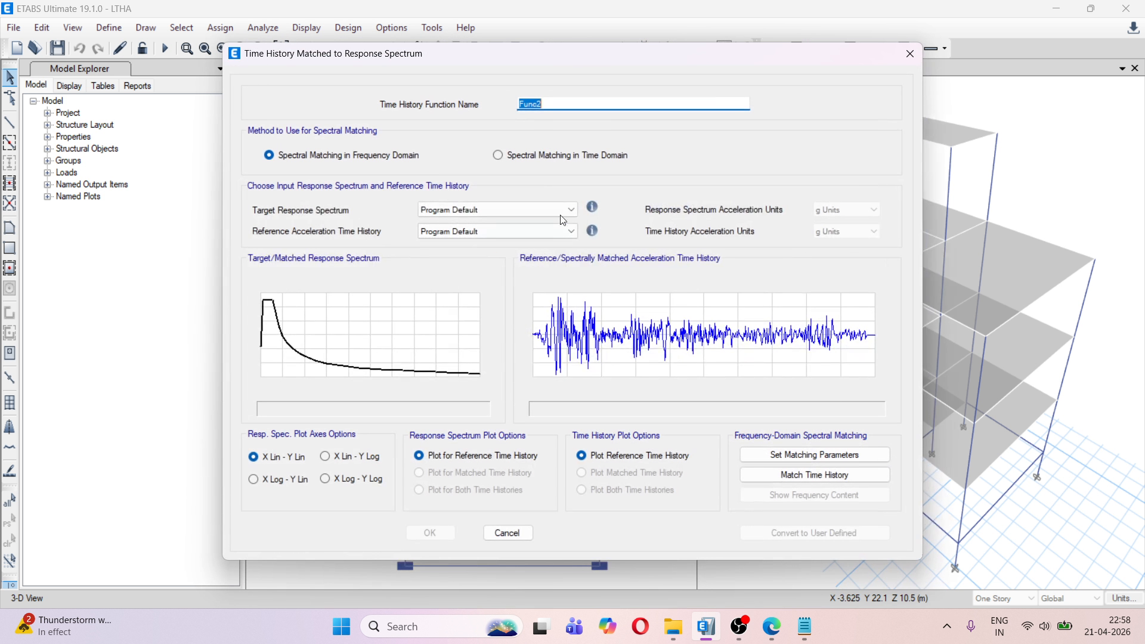
left_click(534, 212)
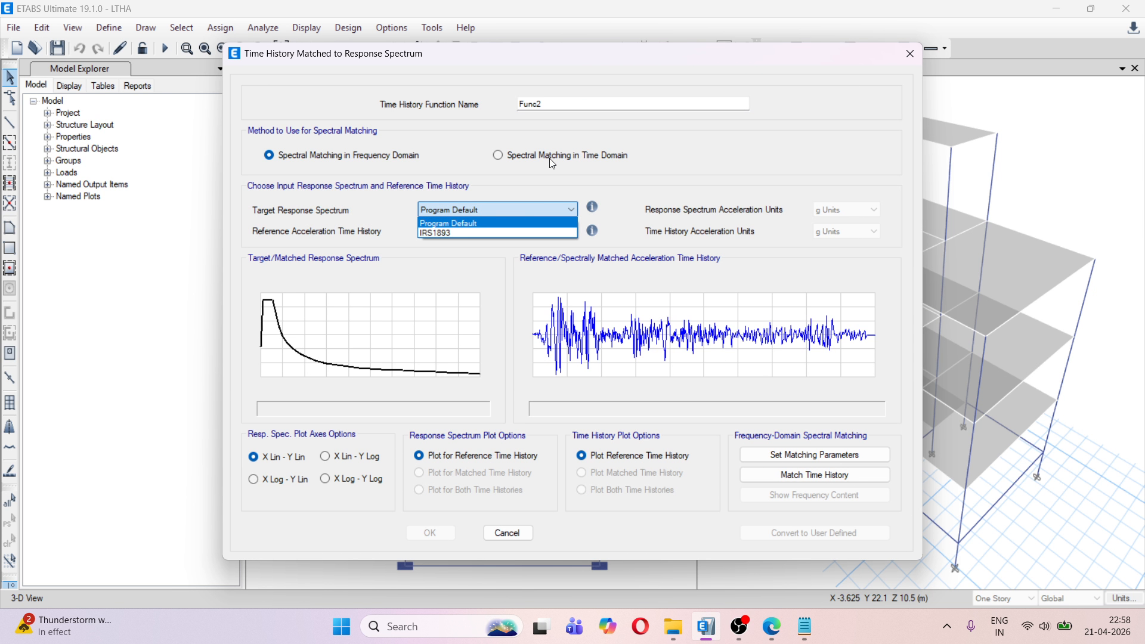
left_click(546, 153)
left_click(546, 152)
left_click(527, 209)
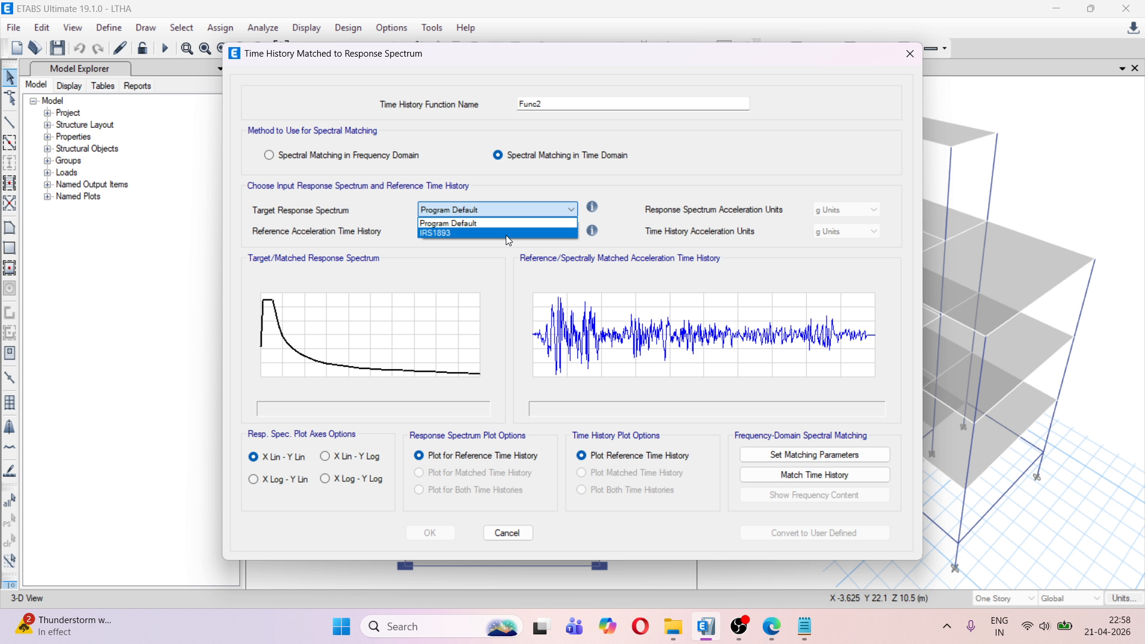
left_click(504, 230)
left_click(507, 235)
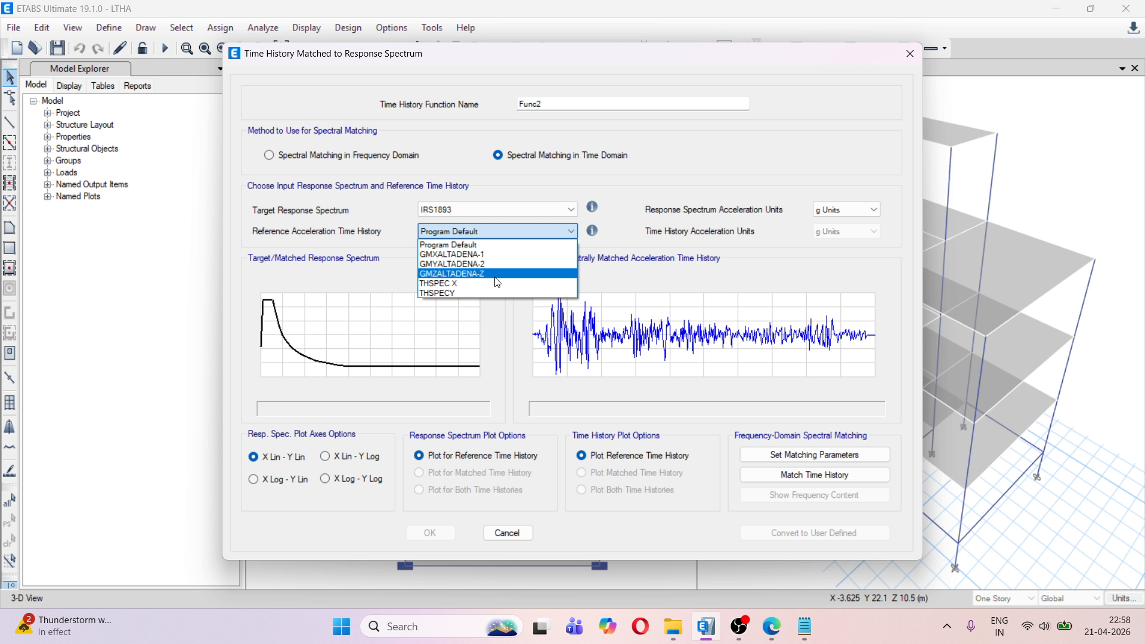
left_click(499, 274)
Set the GMZALTADENA-Z time history acceleration units to centimeters and match it to the target spectrum
left_click(841, 232)
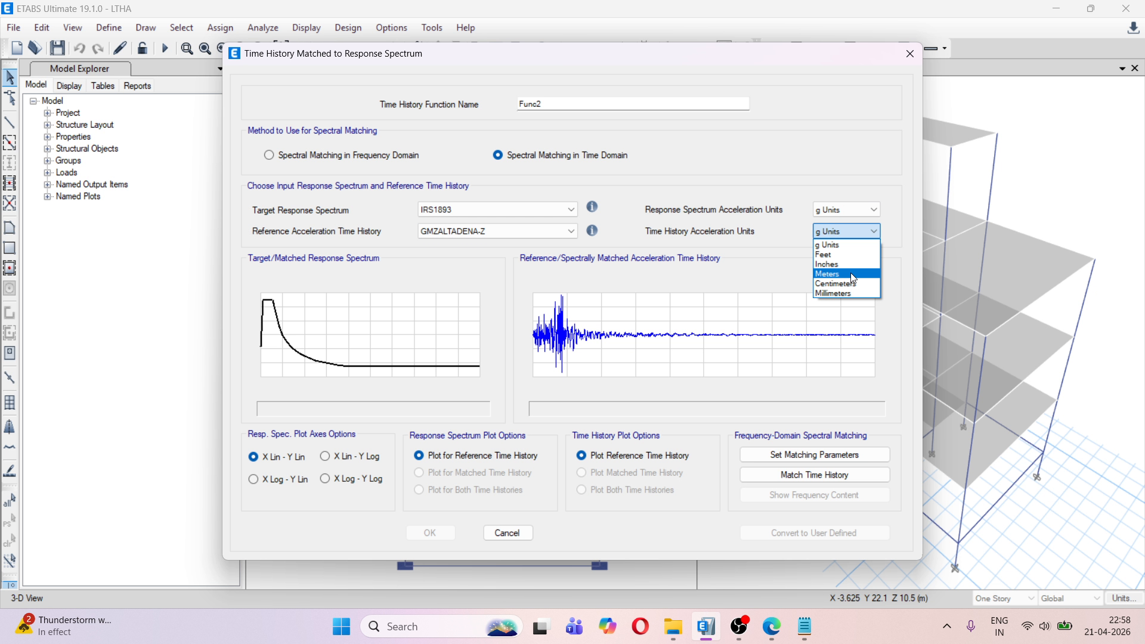
left_click(849, 282)
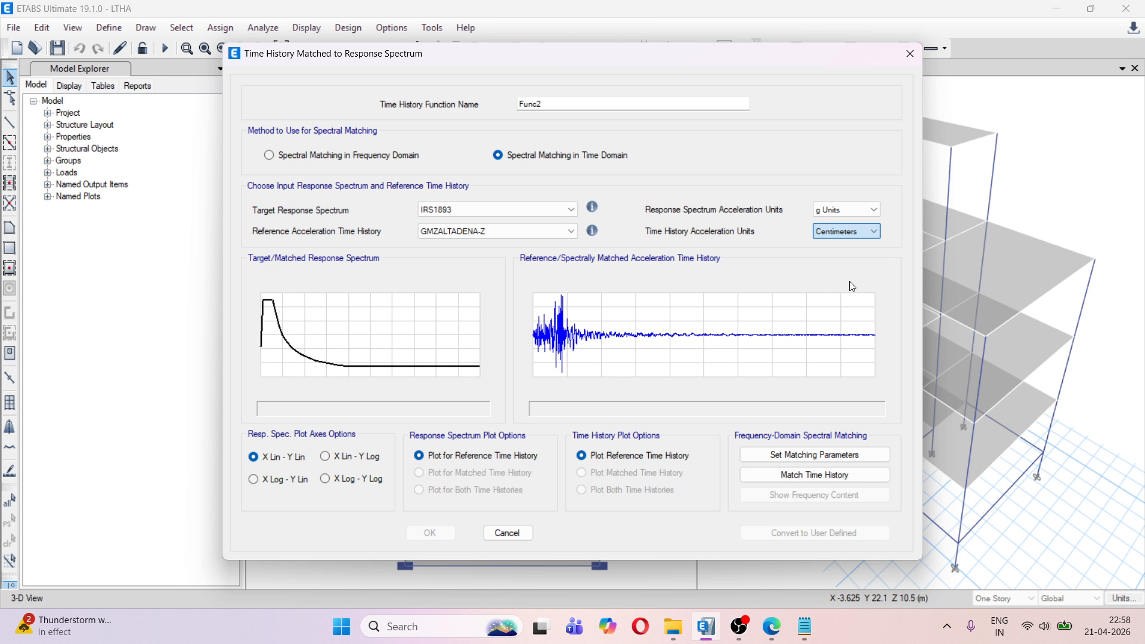
left_click(836, 476)
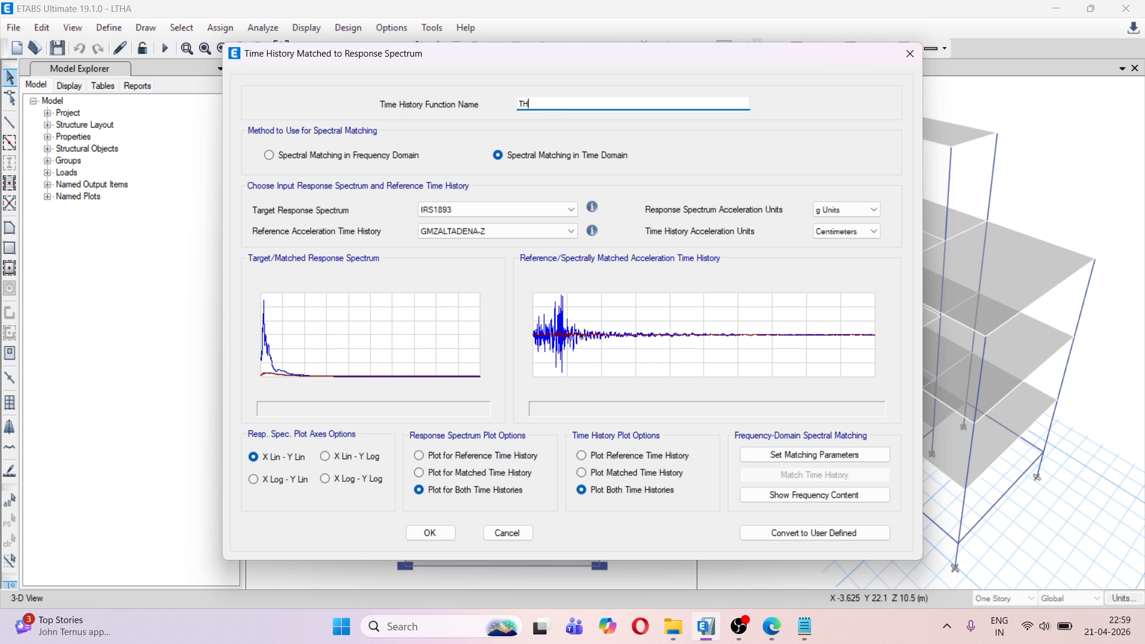
Name the matched Z function THSPECZ, convert it to user-defined, and accept the time history function definitions
type("SPECZ")
left_click(795, 535)
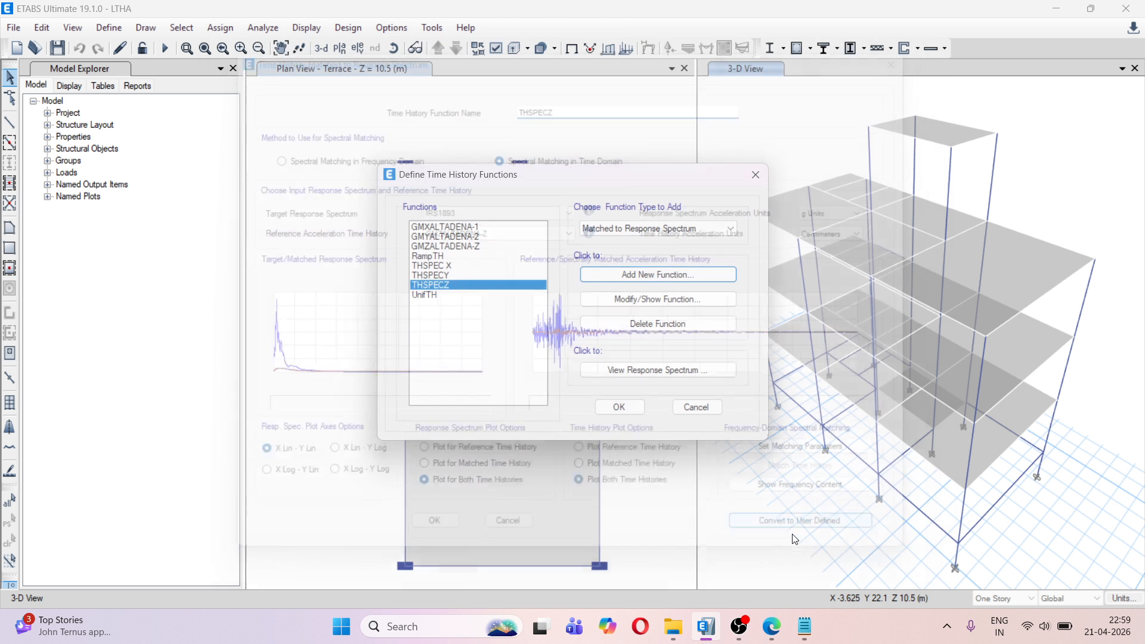
left_click(619, 408)
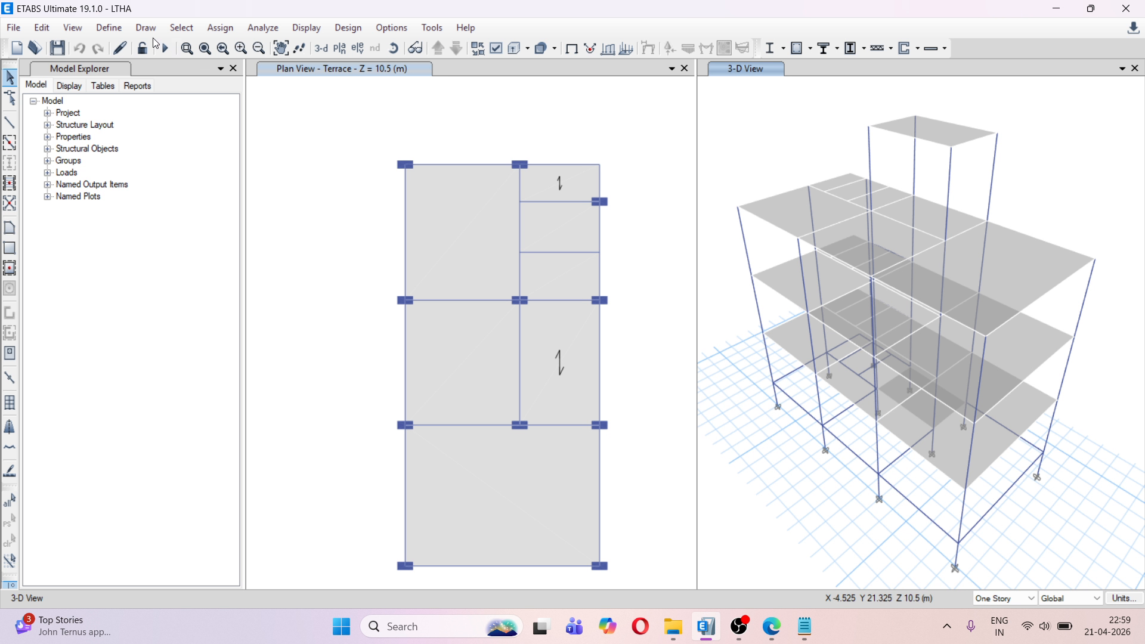
Add a new load case named THXY with the Time History type and Linear Modal subtype
left_click(110, 28)
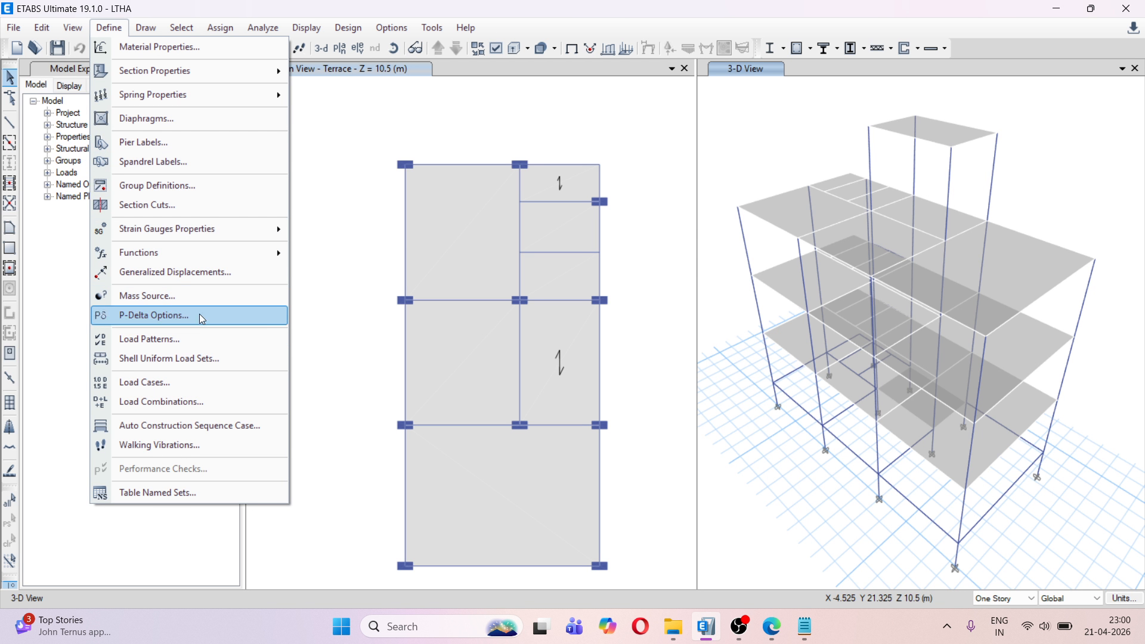
left_click(201, 385)
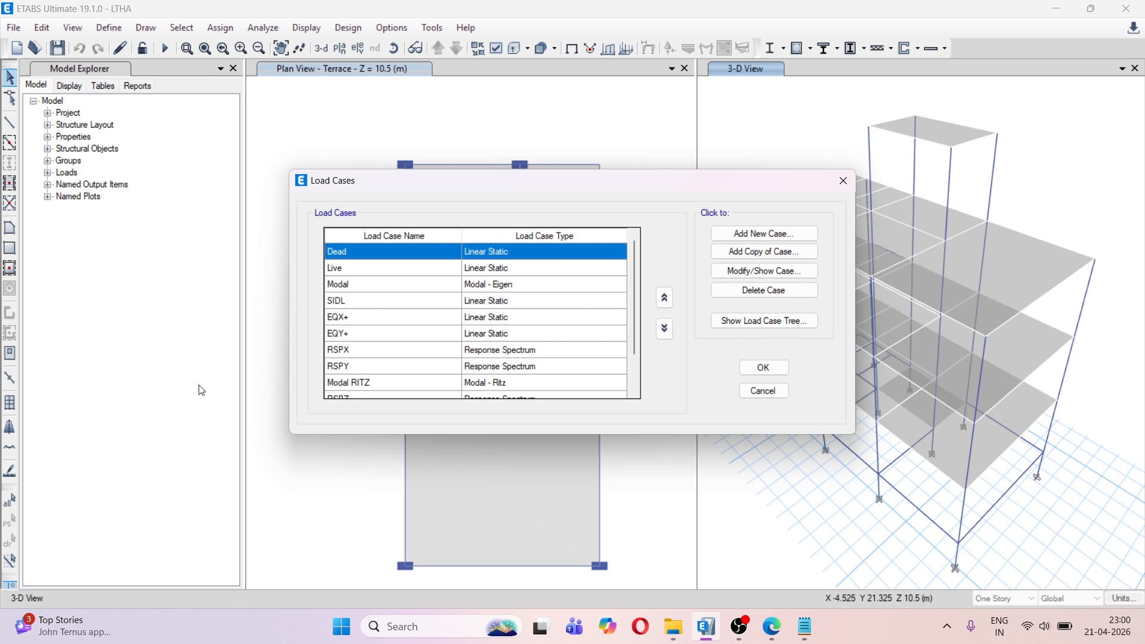
scroll(414, 308, "down", 1)
scroll(415, 309, "up", 1)
left_click(740, 235)
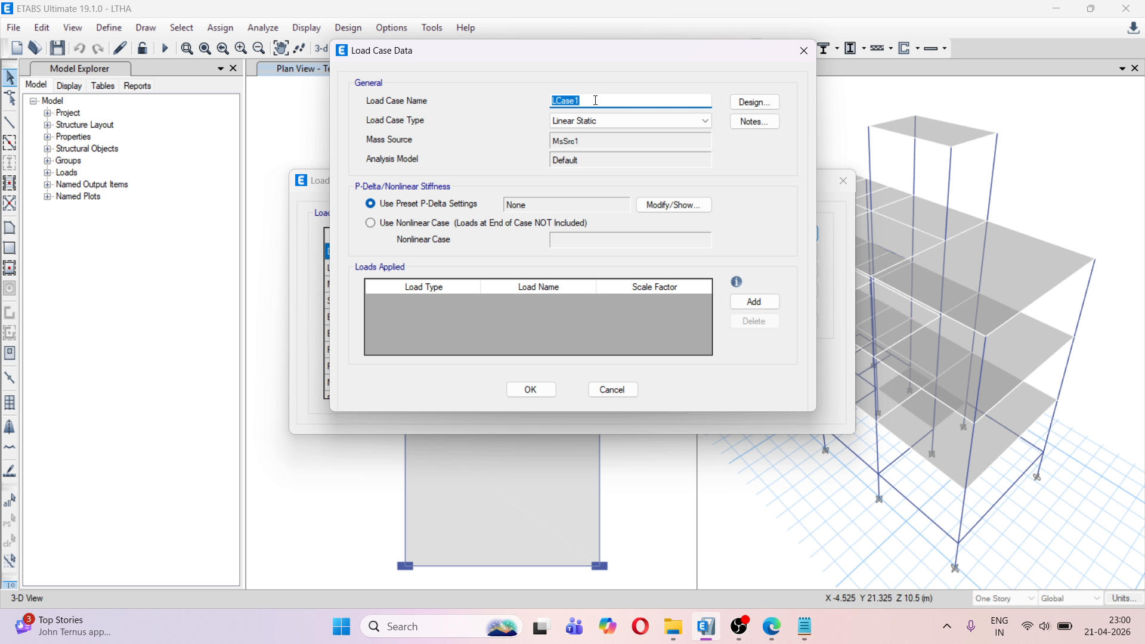
type("TH")
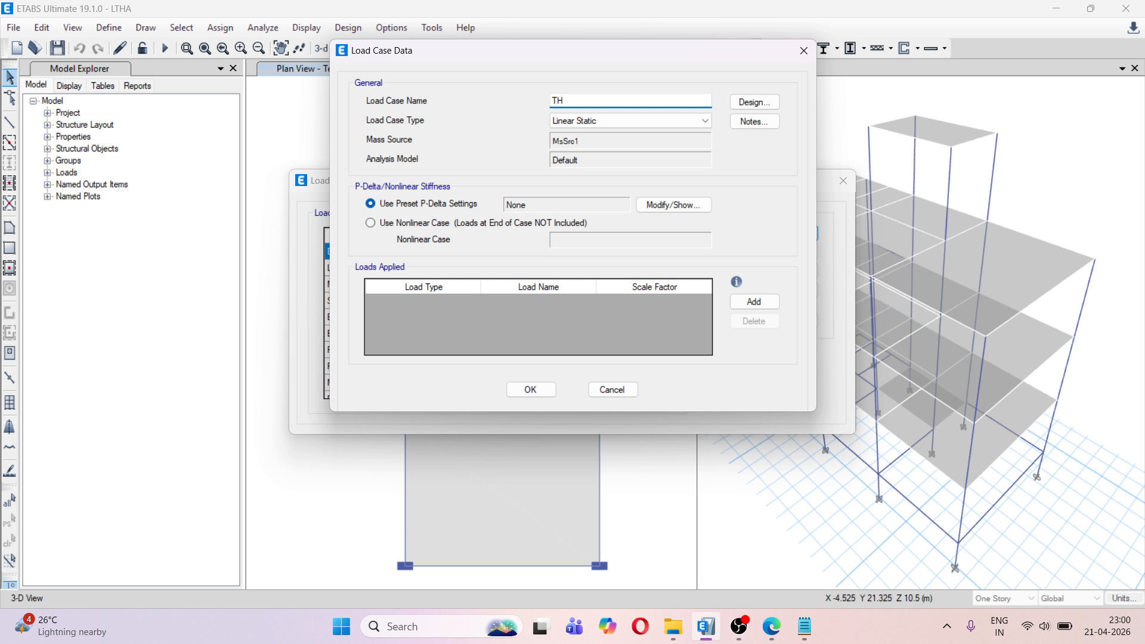
type("XY")
left_click(646, 119)
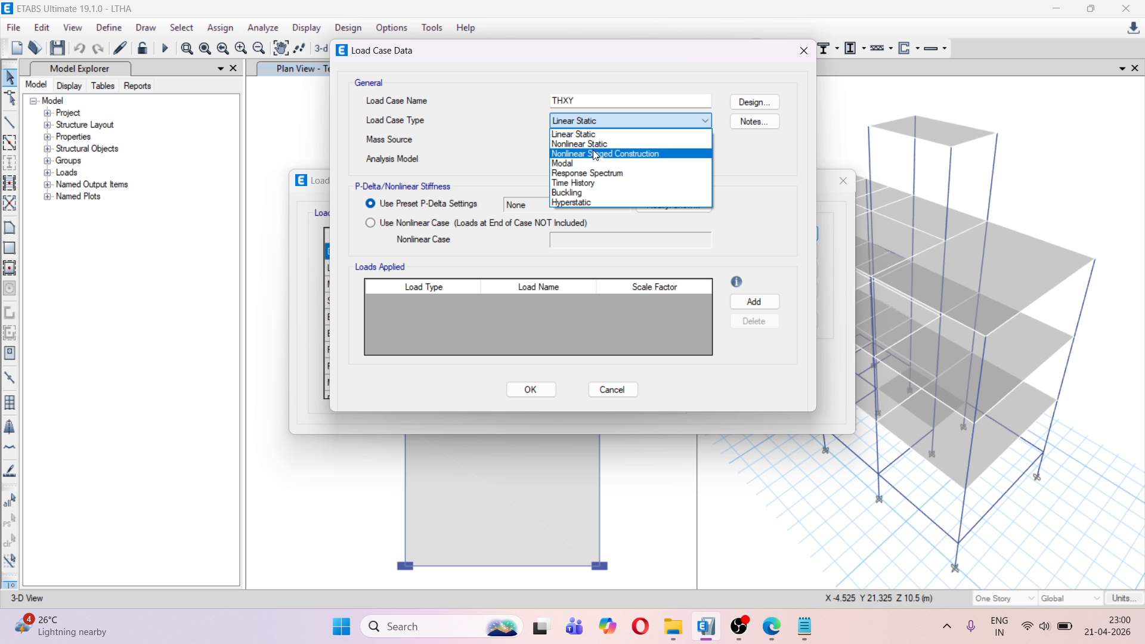
left_click(595, 183)
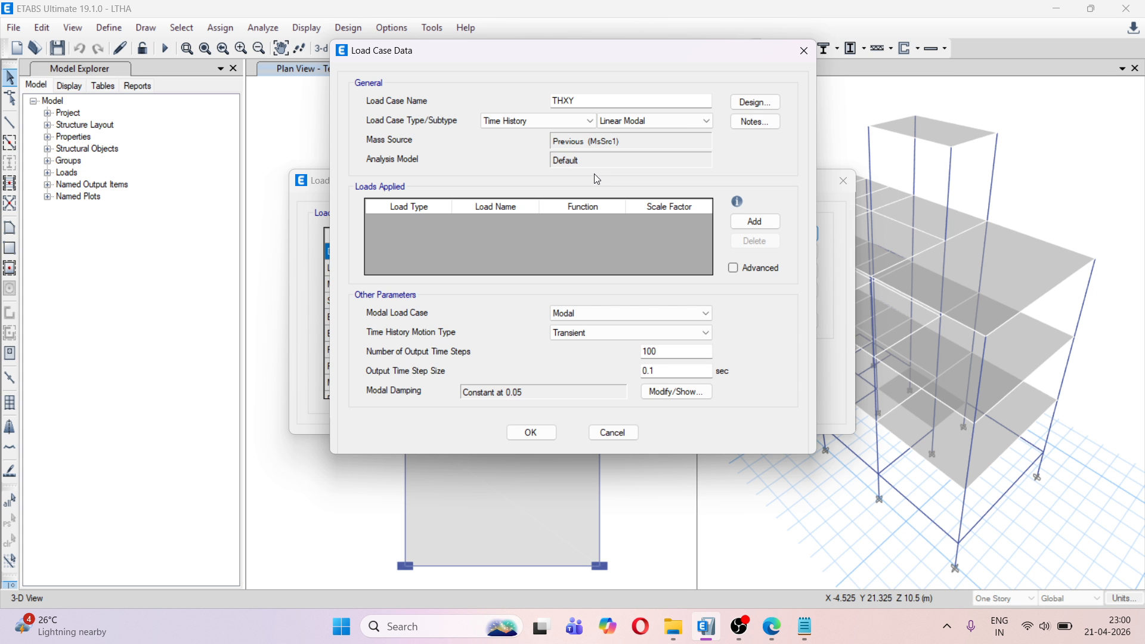
left_click(628, 119)
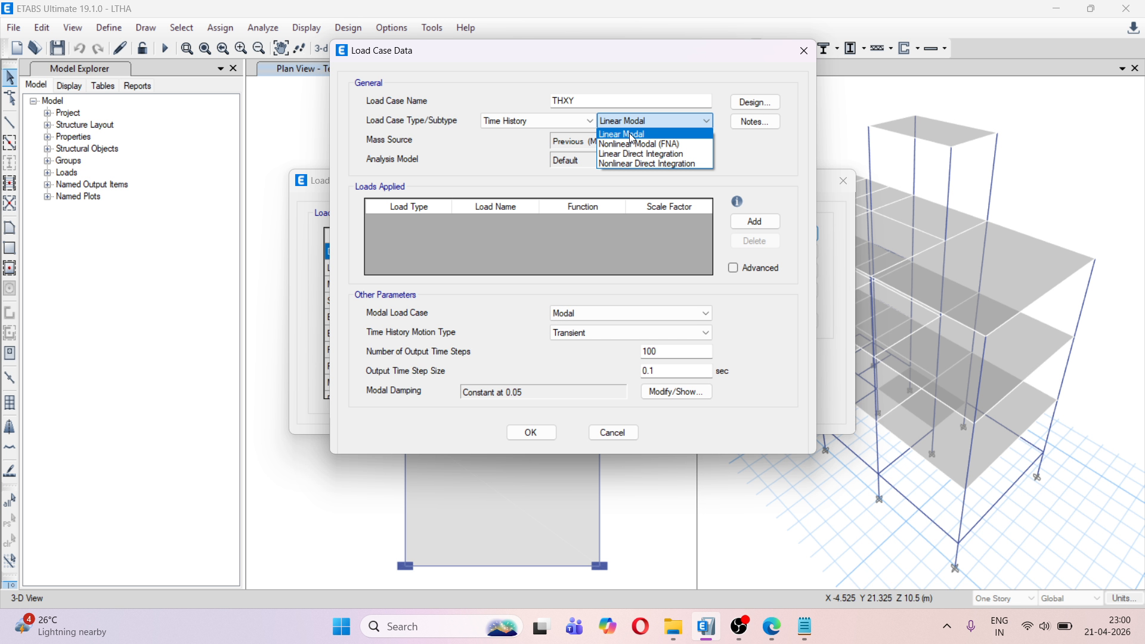
left_click(631, 135)
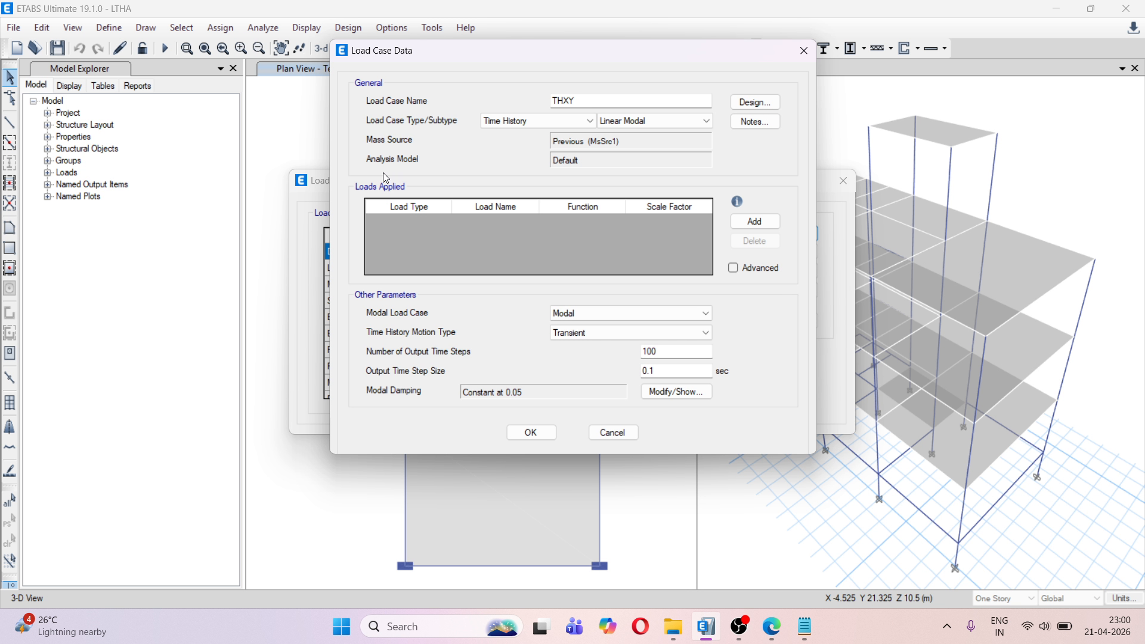
Add an Acceleration load in direction U1 with the THSPEC X function to the THXY load case
left_click(746, 220)
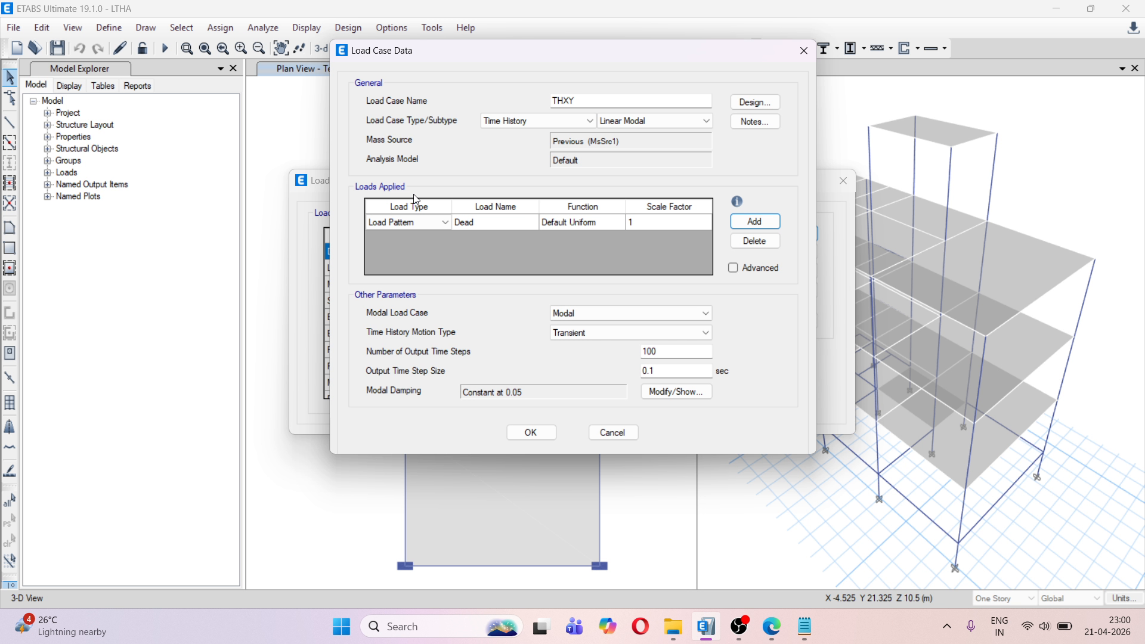
left_click(430, 223)
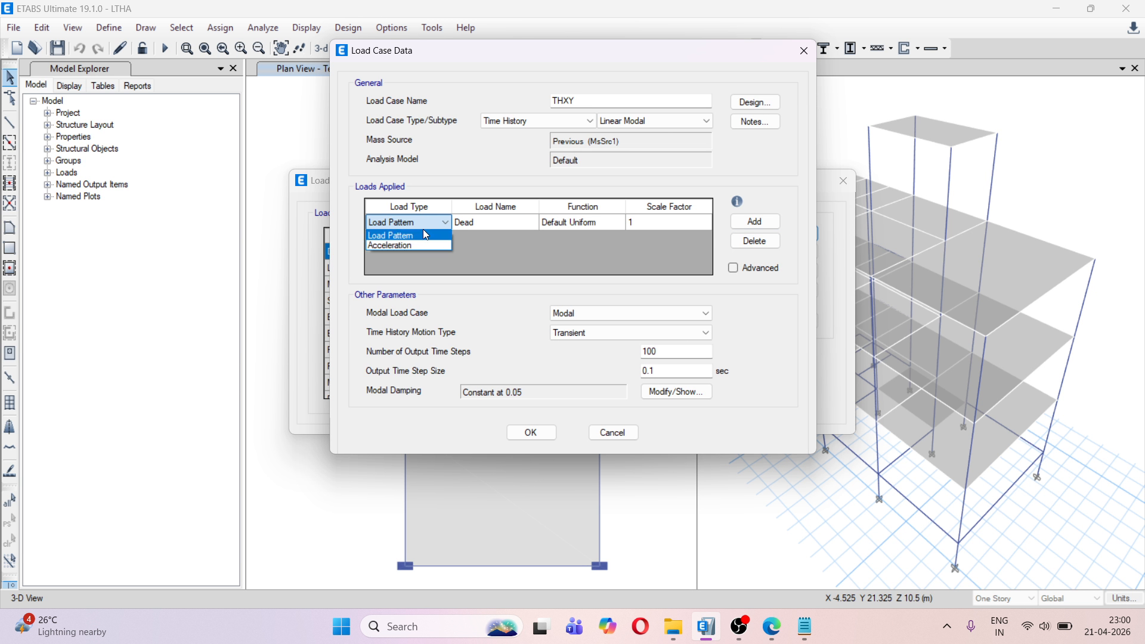
left_click(417, 241)
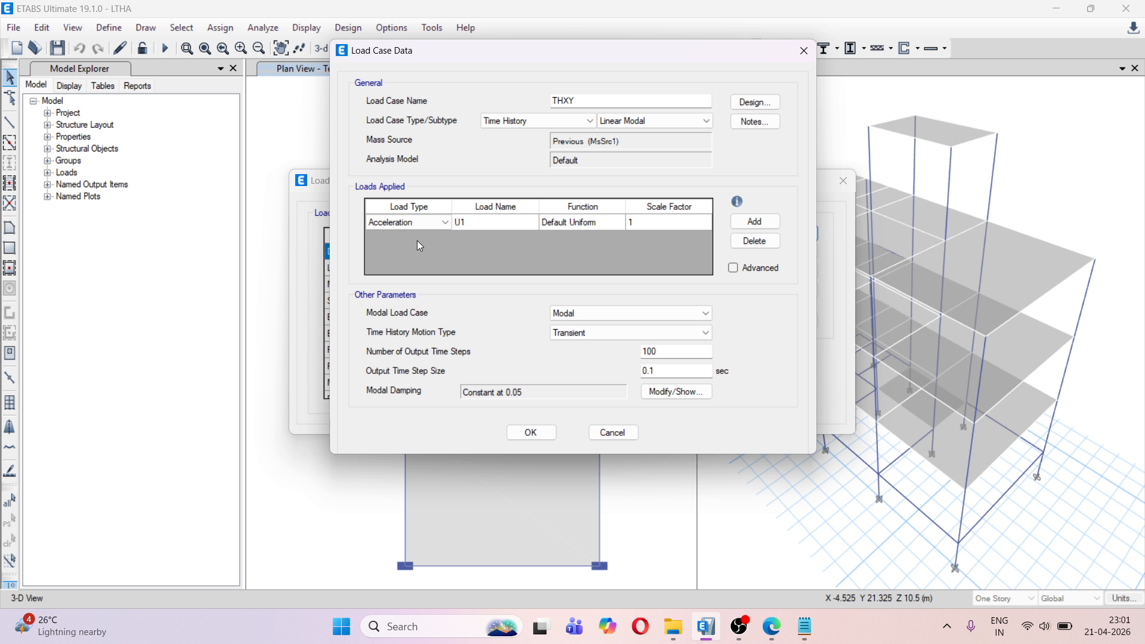
left_click(570, 224)
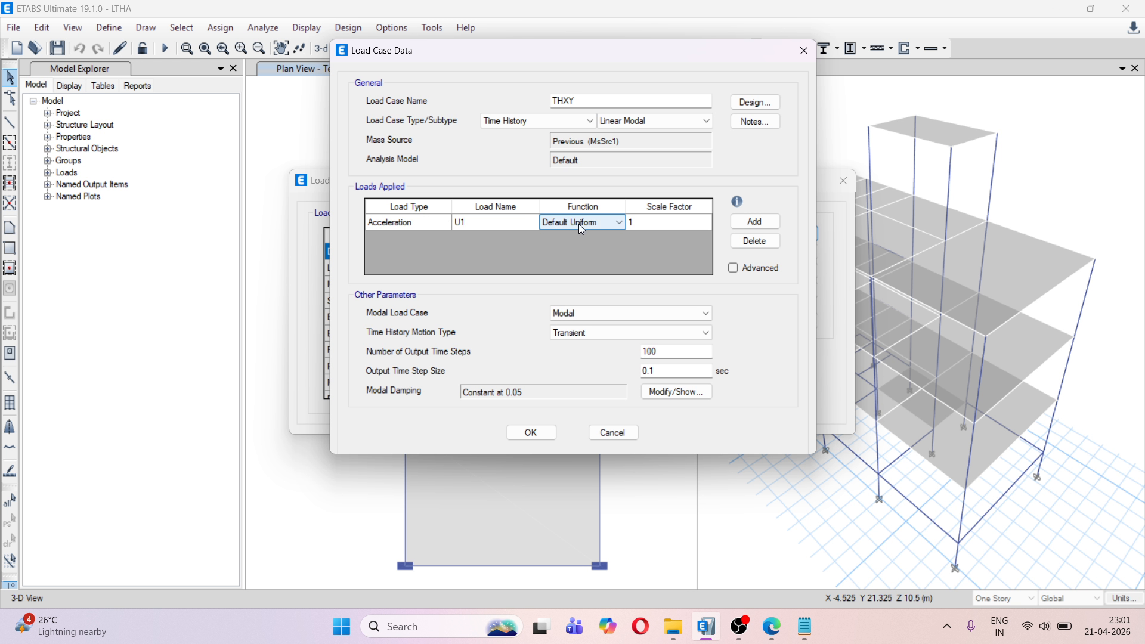
left_click(621, 224)
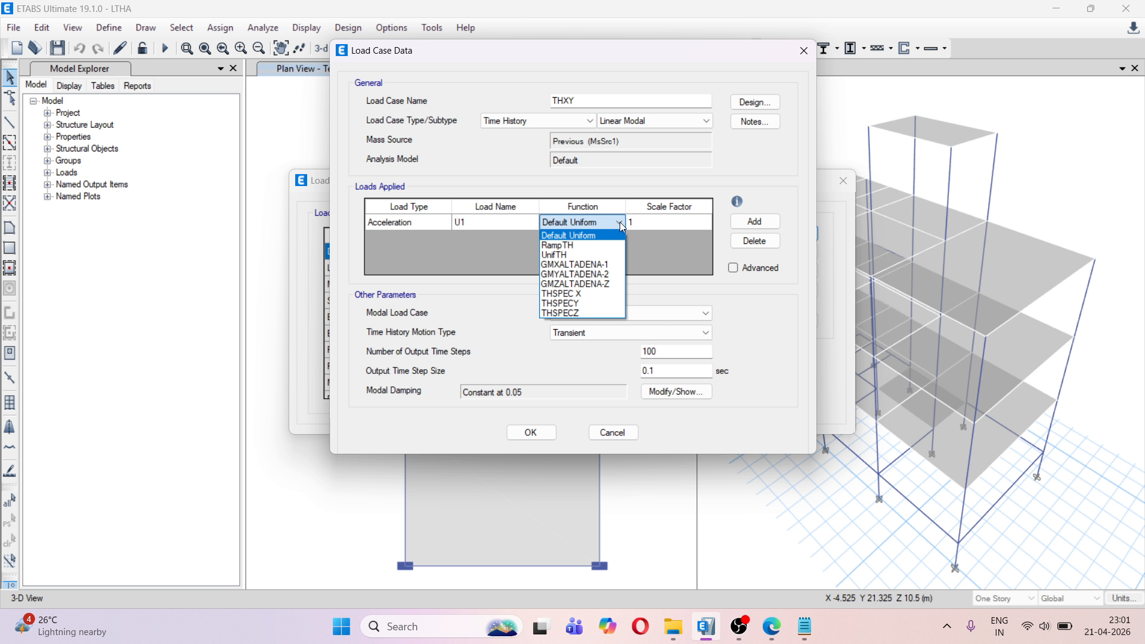
left_click(596, 294)
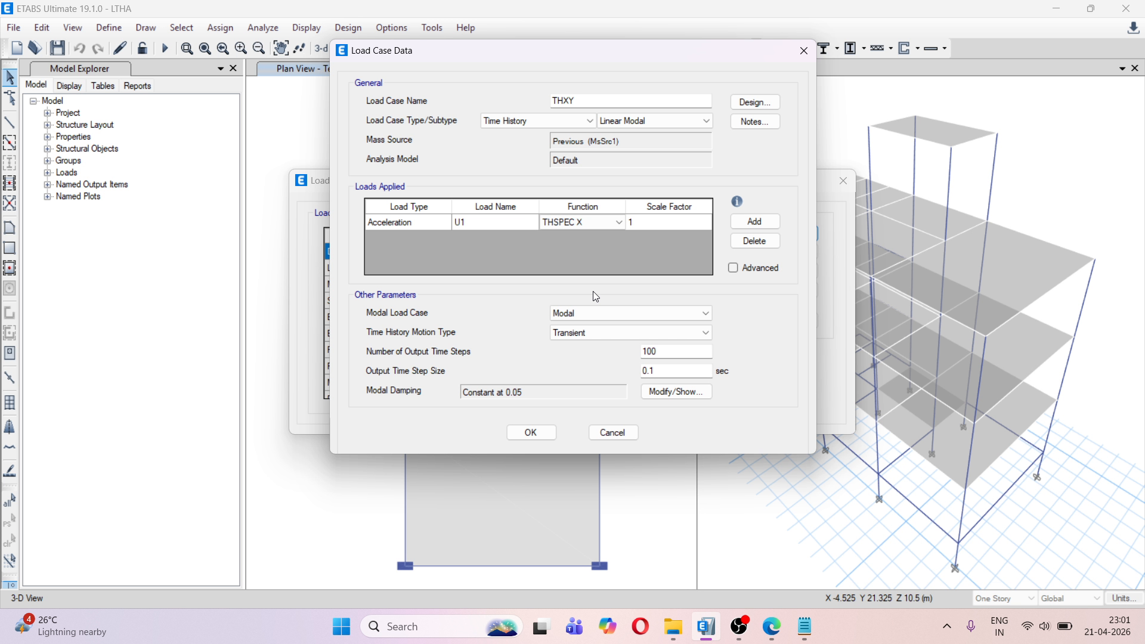
Set the U1 load's scale factor to 9806 and add a second Acceleration load in direction U2
left_click(668, 225)
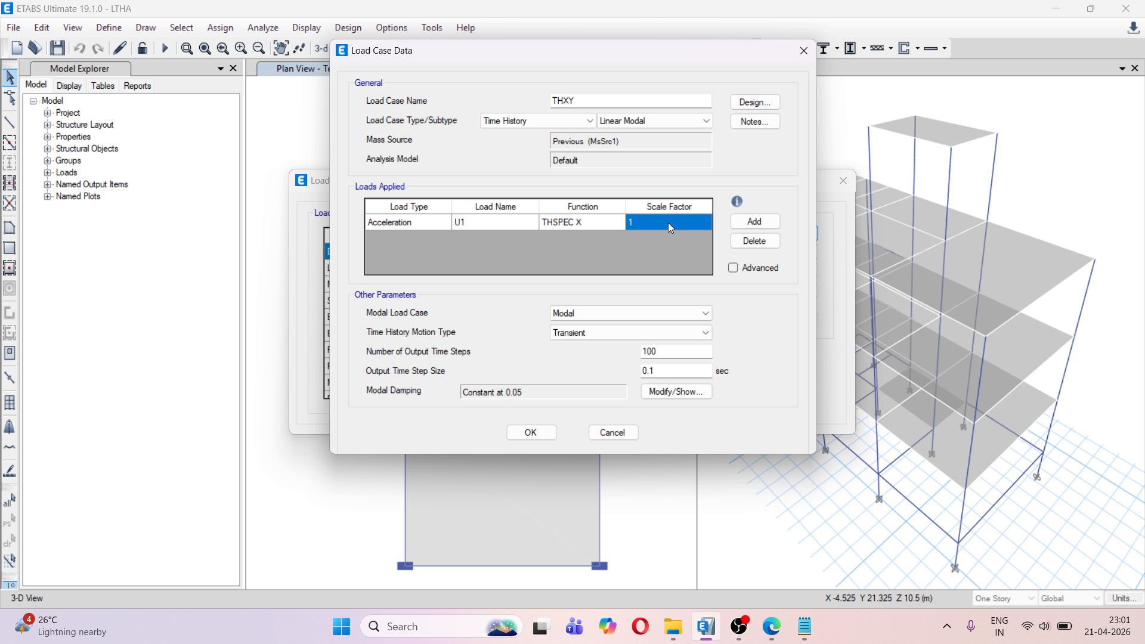
type("9806")
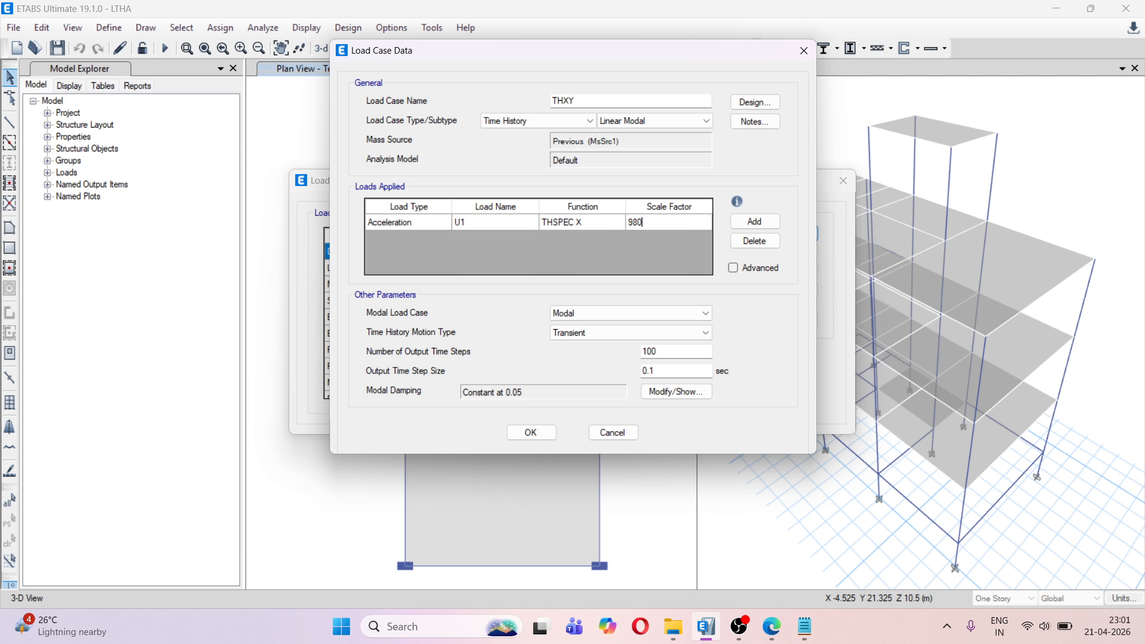
left_click(754, 221)
left_click(434, 239)
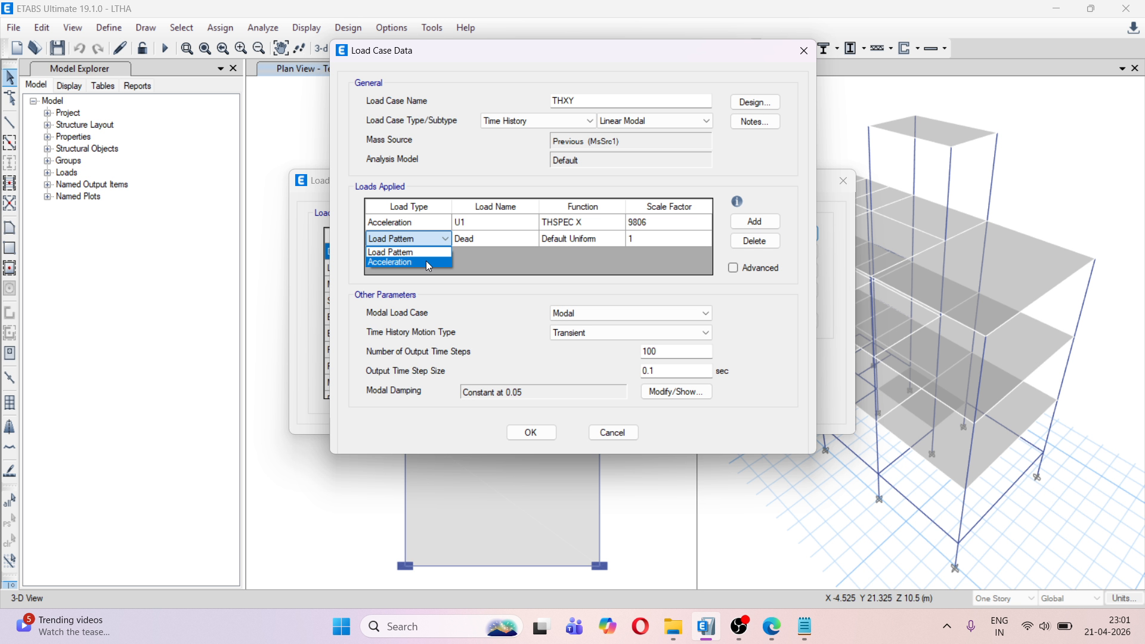
left_click(426, 262)
left_click(480, 238)
left_click(525, 239)
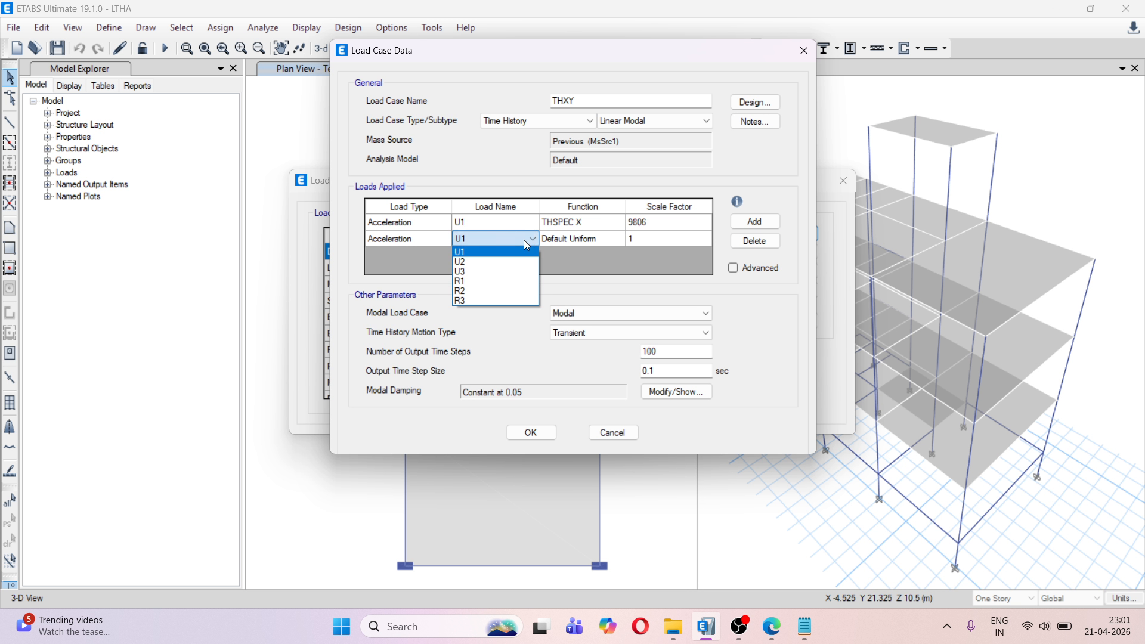
left_click(488, 262)
Assign the THSPECY function with a scale factor of 9806 to the U2 acceleration load
left_click(587, 239)
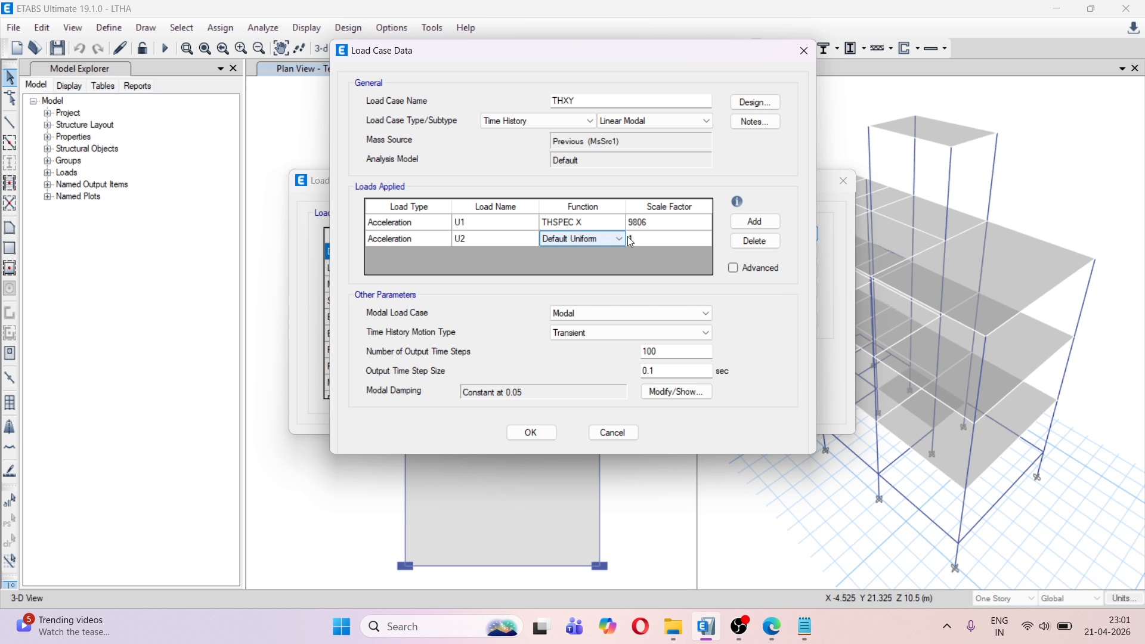
left_click(620, 238)
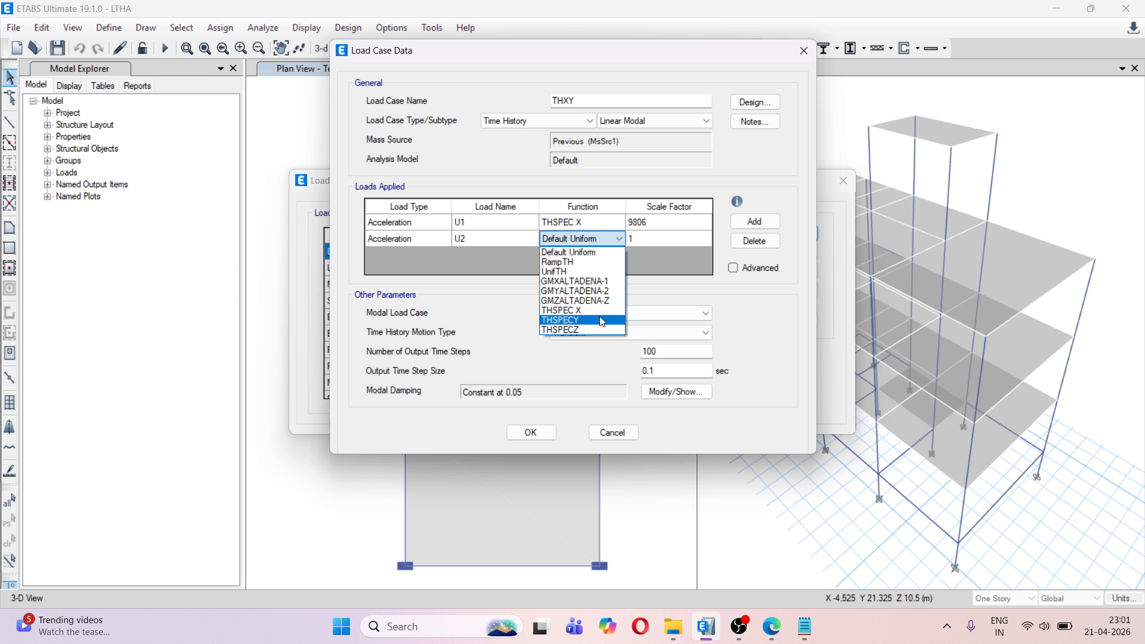
left_click(603, 321)
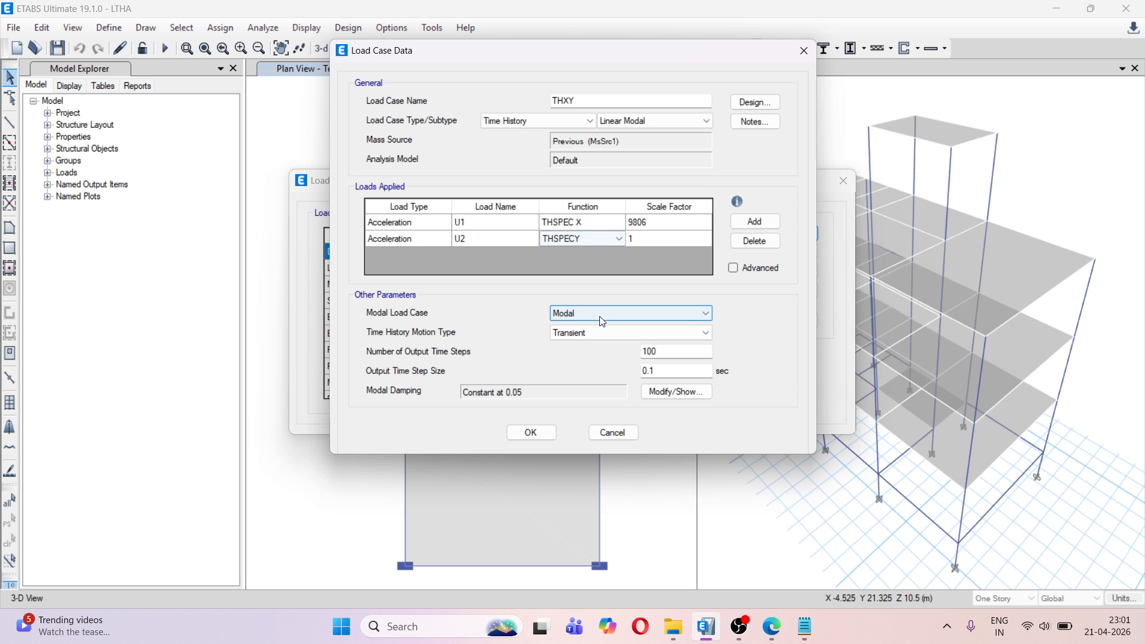
left_click(672, 239)
type("9806")
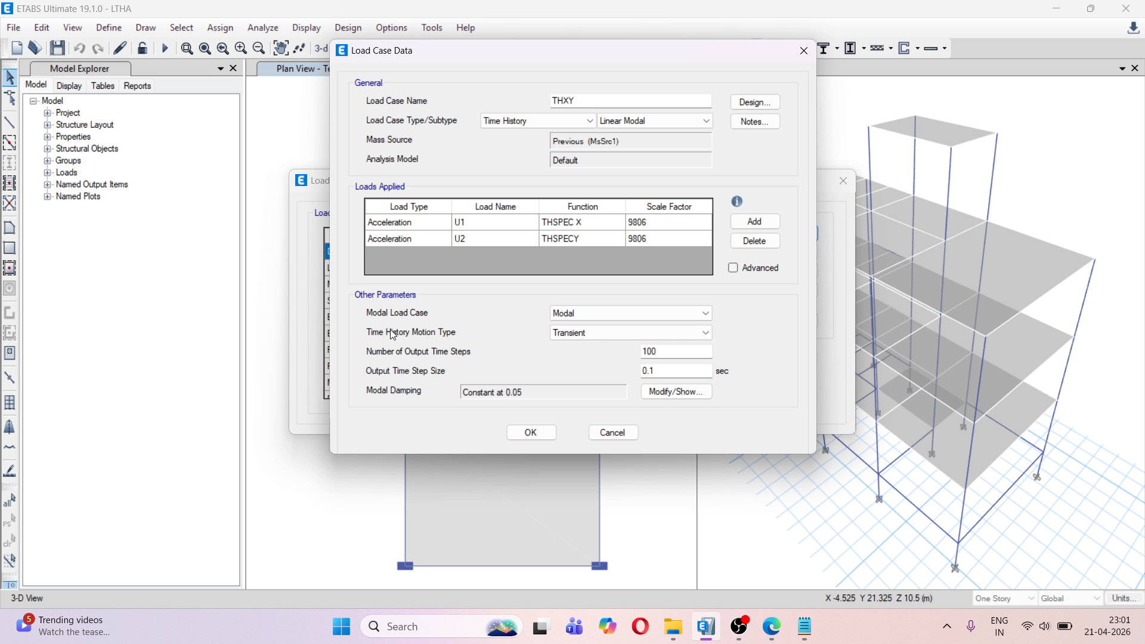
Set the number of output time steps to 400, calculated as (2000*0.02)/0.1, and accept the THXY load case
left_click(564, 317)
left_click(564, 316)
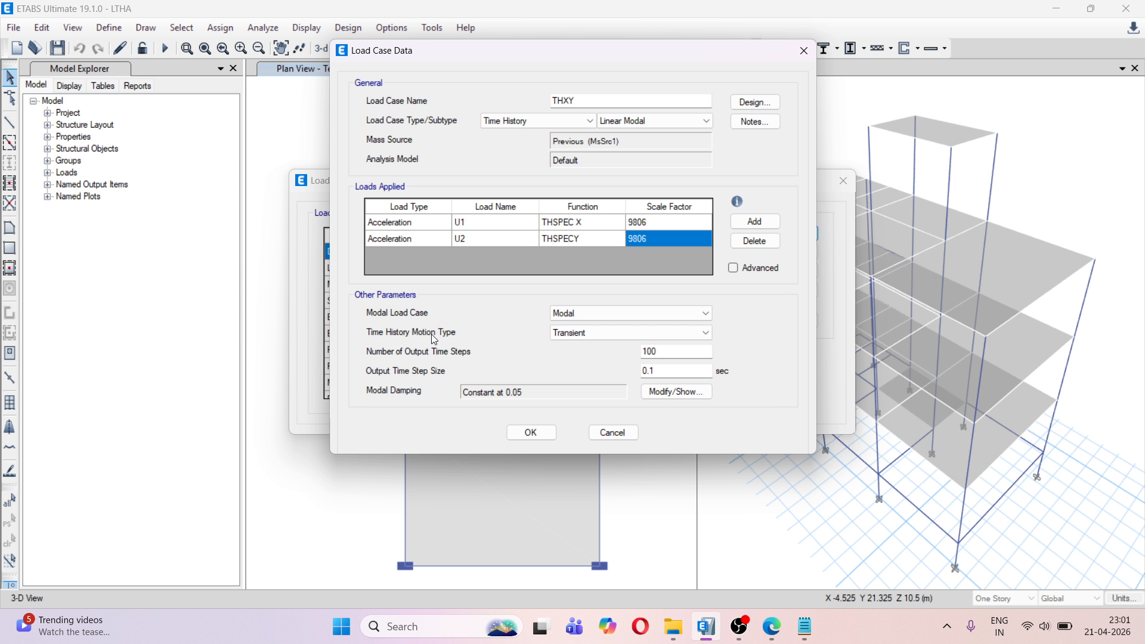
left_click(568, 332)
left_click(568, 333)
left_click_drag(658, 352, 641, 353)
type("2")
key("BackSpace")
type("(2000")
type("*")
type("0")
type(".02")
type(")")
key("Return")
left_click(677, 350)
type("/0")
type(".1")
key("Return")
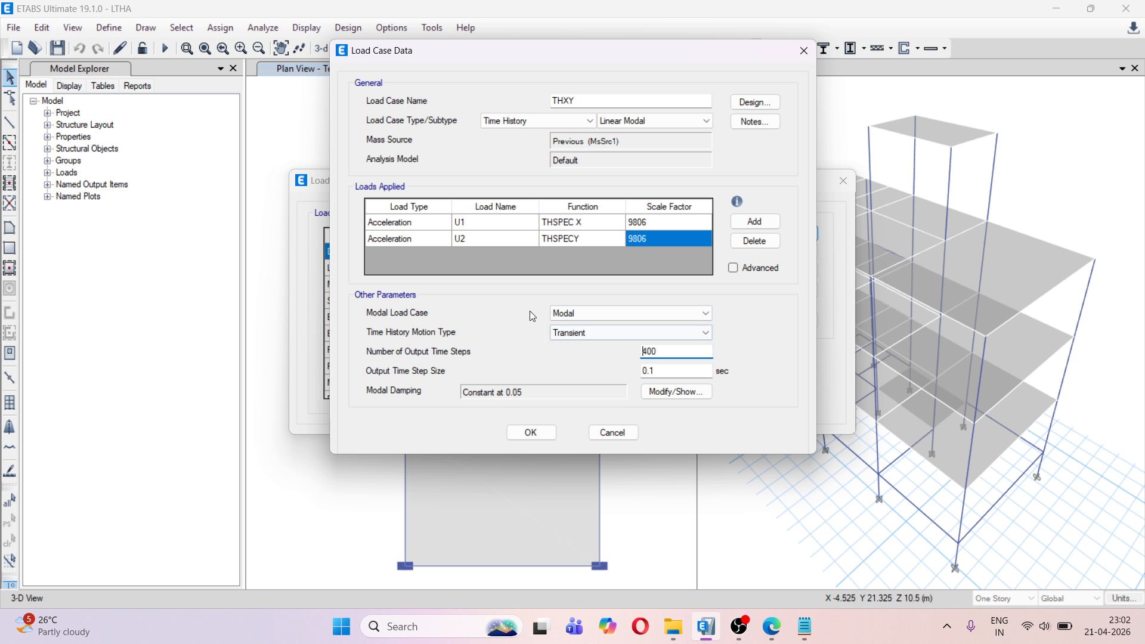
left_click(540, 434)
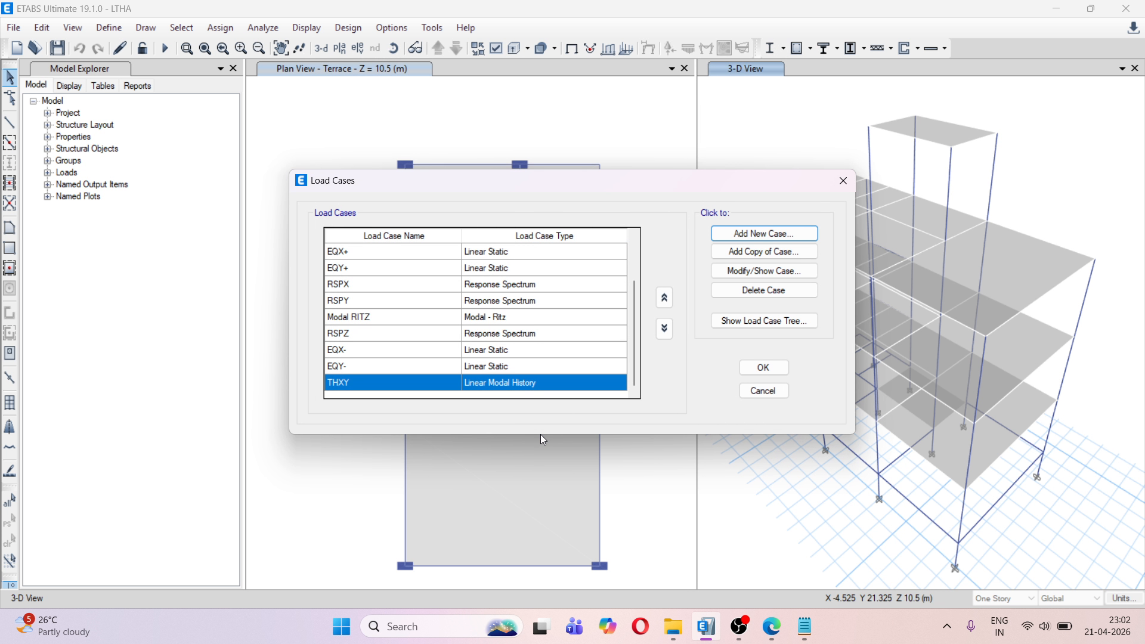
Add a copy of the THXY load case and name it THYX
left_click(764, 252)
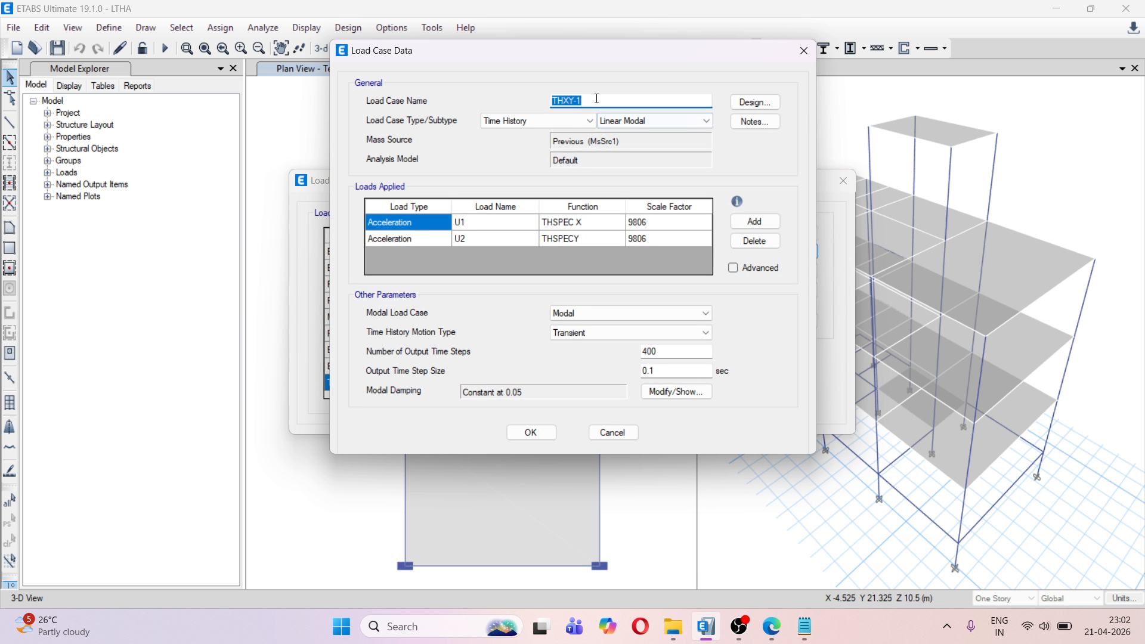
left_click(597, 99)
key("BackSpace")
key("BackSpace")
key("BackSpace")
key("BackSpace")
type("YX")
Swap the THYX functions to THSPECY for U1 and THSPEC X for U2, and accept the load case
left_click(590, 226)
left_click(620, 222)
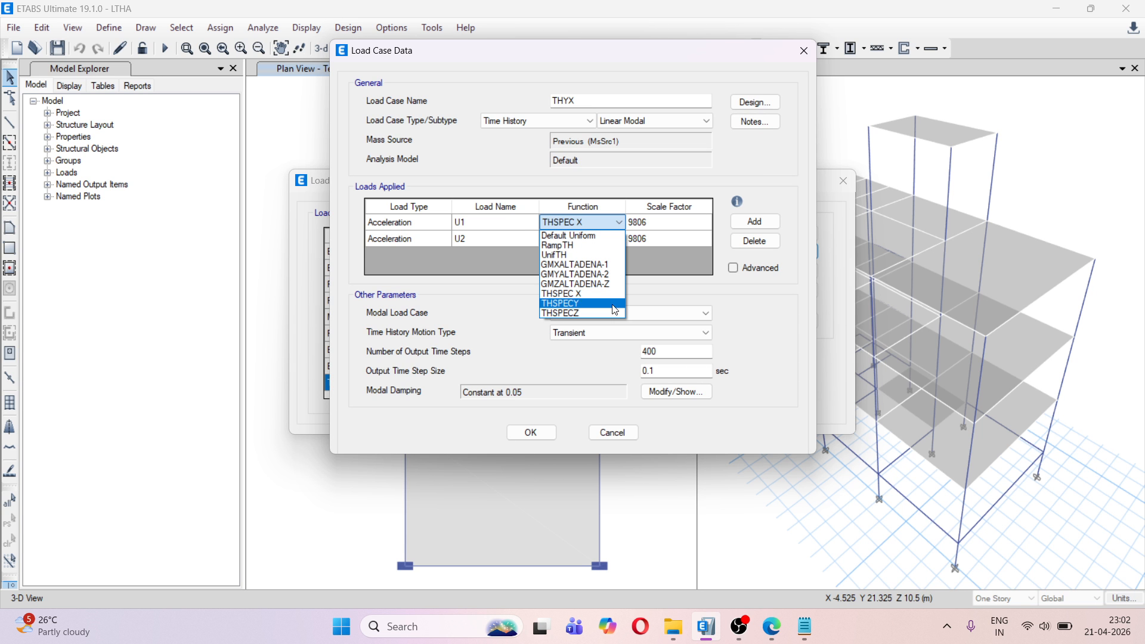
left_click(596, 303)
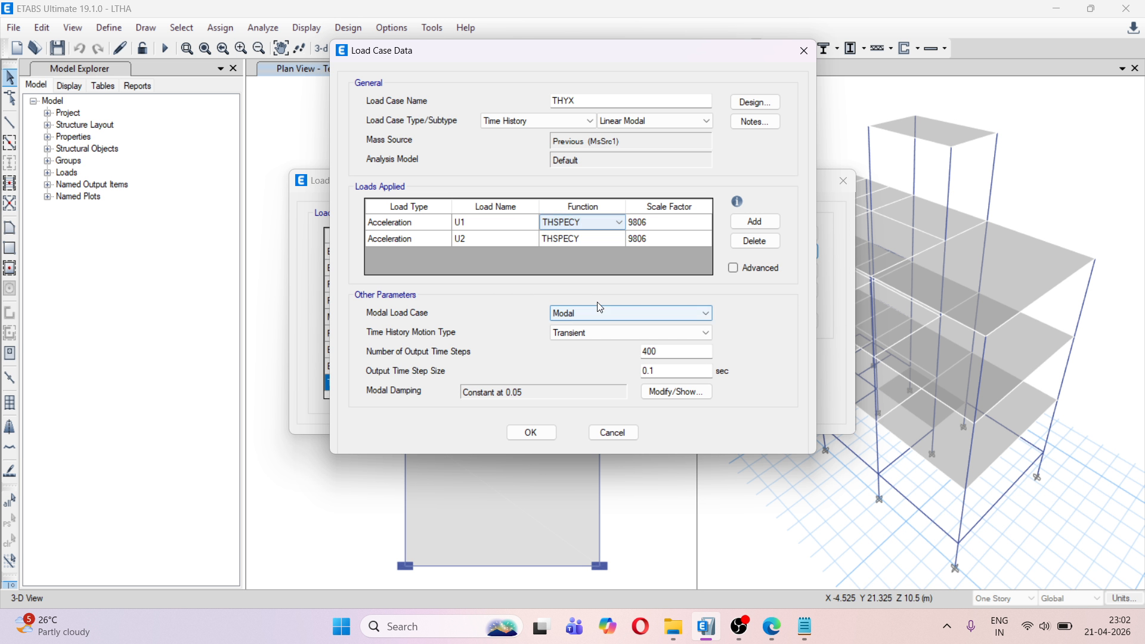
left_click(582, 240)
left_click(619, 240)
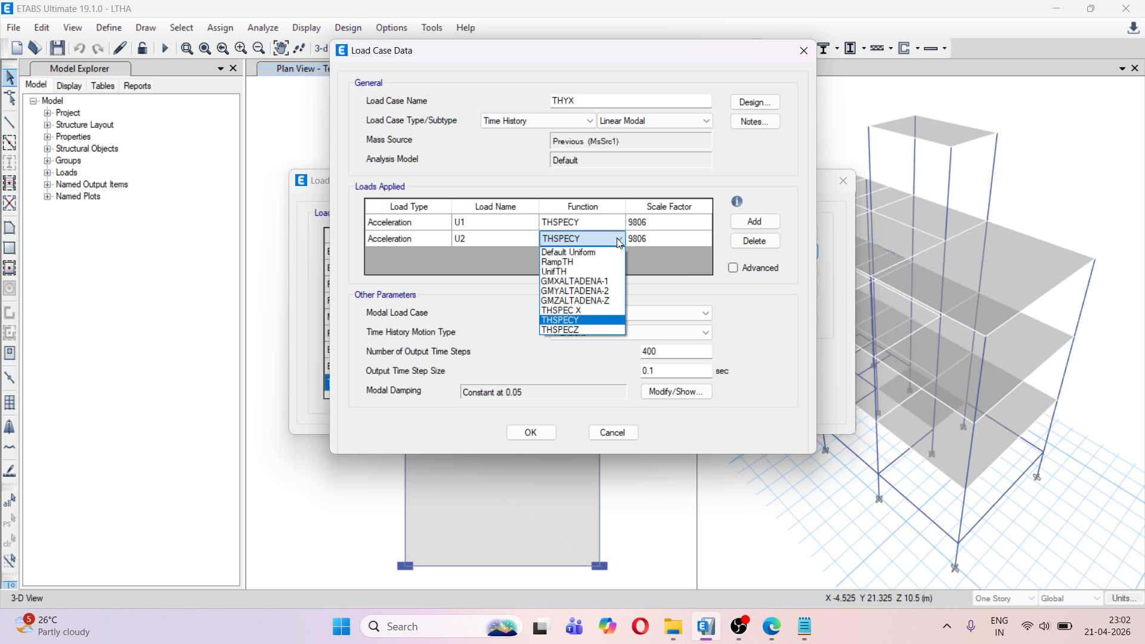
left_click(608, 310)
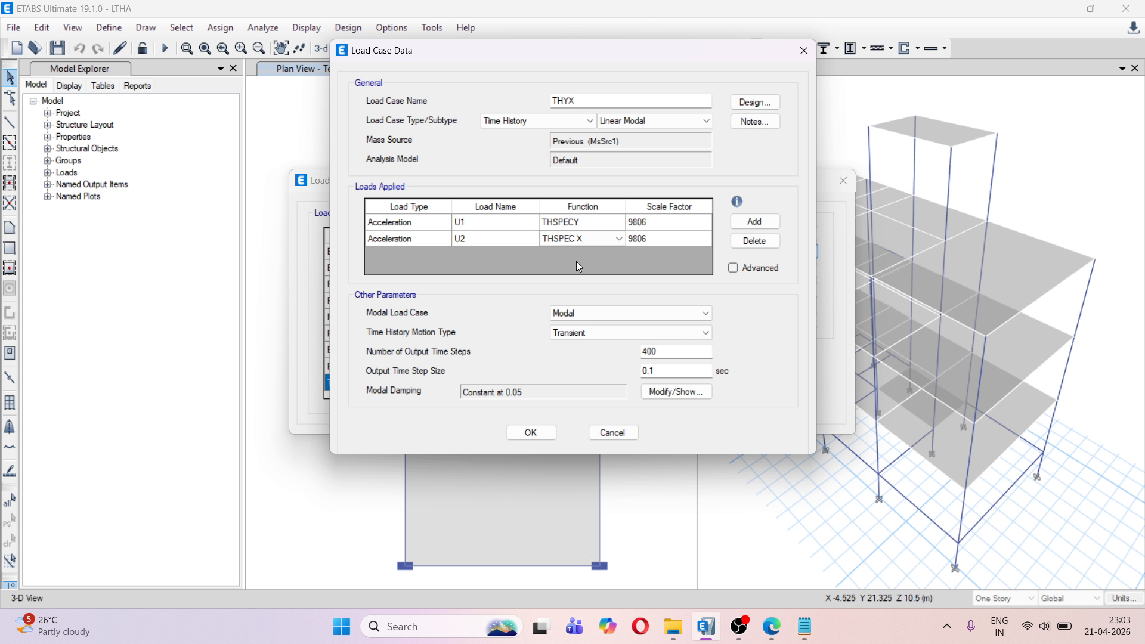
left_click(531, 433)
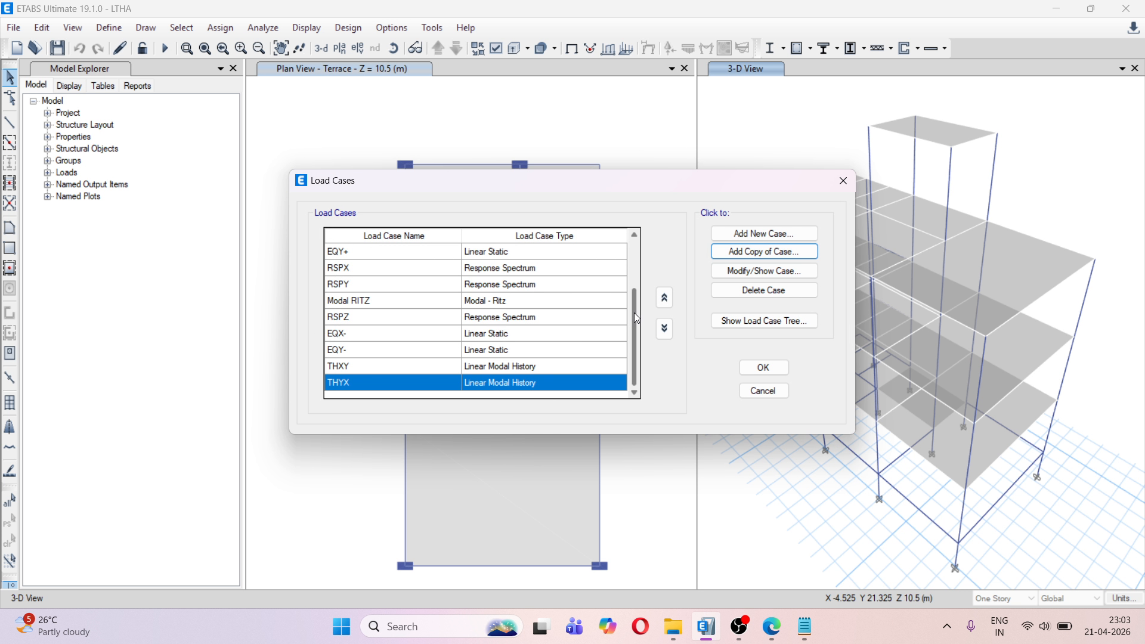
Add a new load case named THZ with the Time History type and Linear Modal subtype
left_click(779, 232)
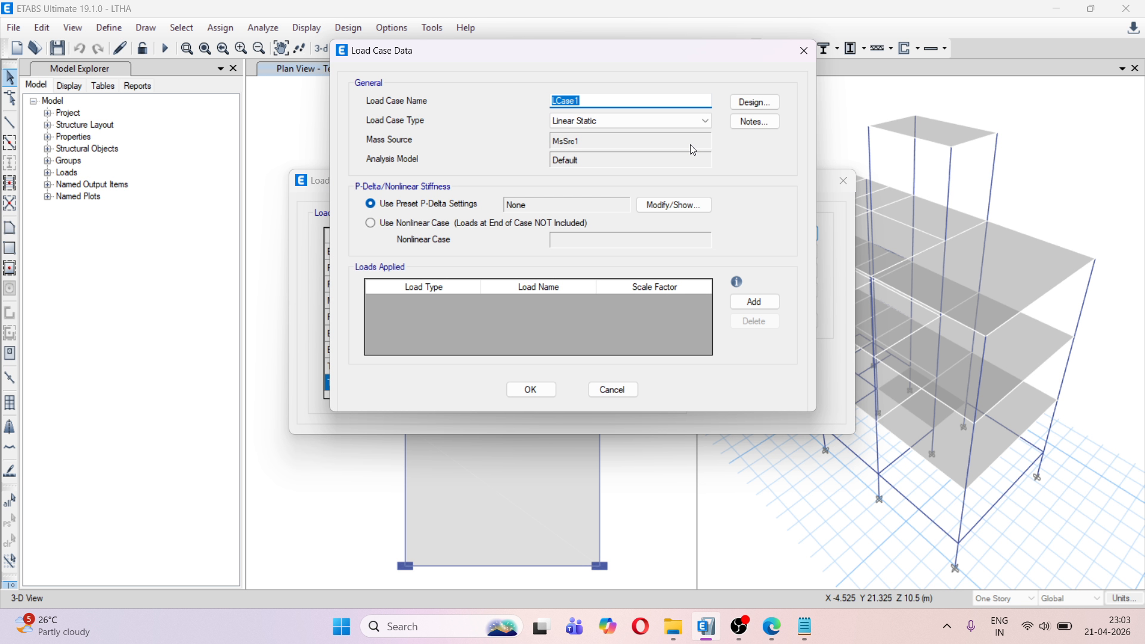
type("THZ")
left_click(668, 120)
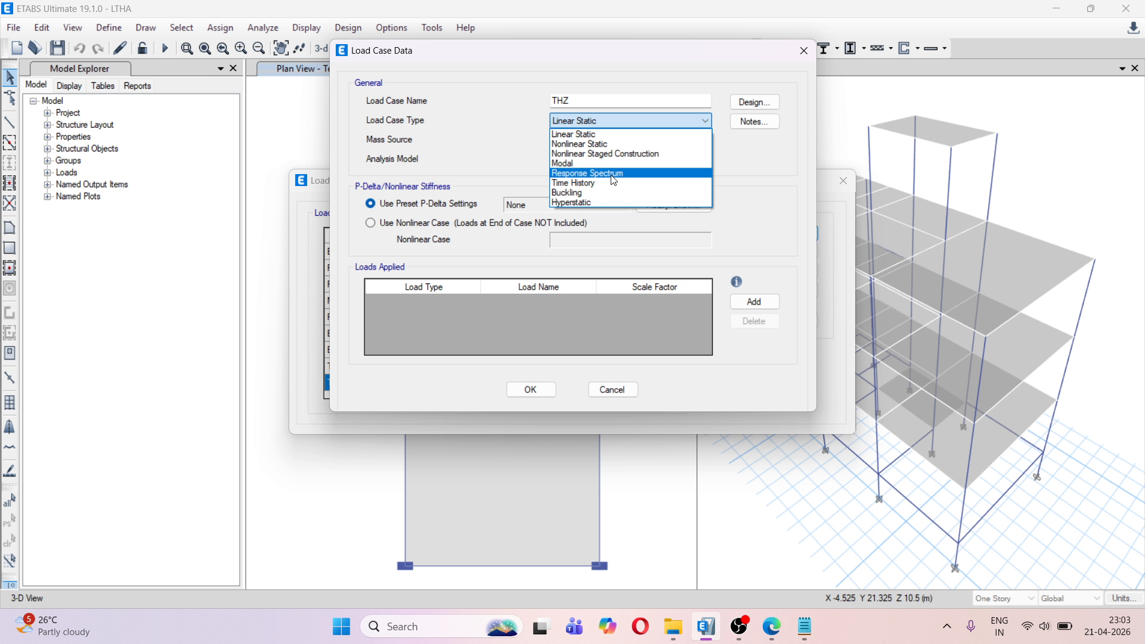
left_click(610, 182)
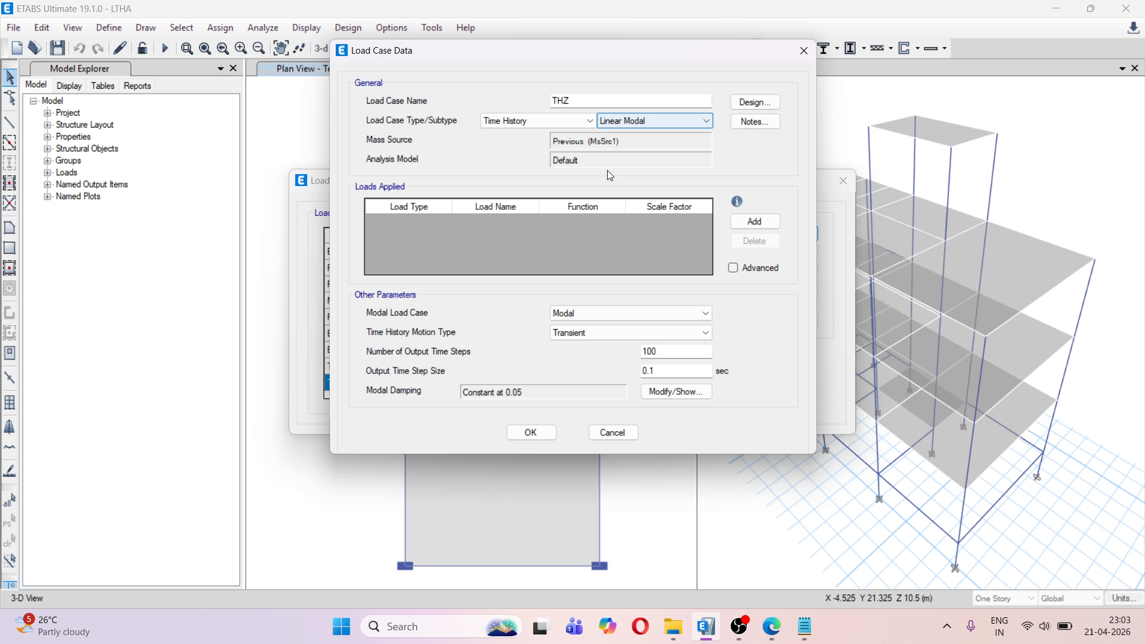
Add an Acceleration load in direction U3 to THZ with the THSPECZ function and a scale factor of 9806
left_click(755, 221)
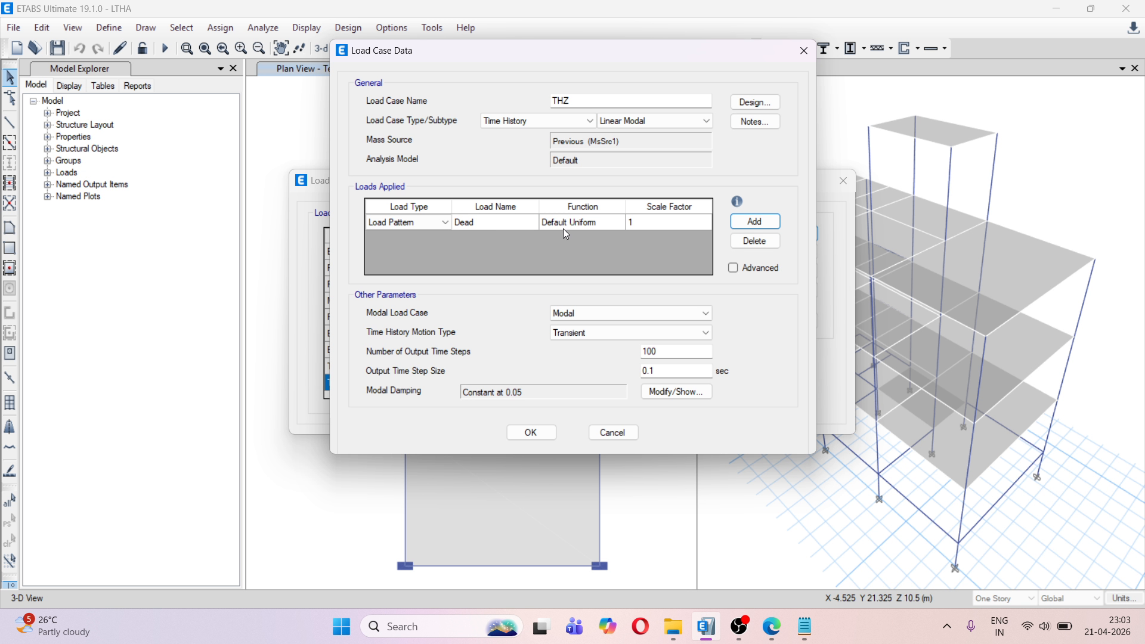
left_click(445, 222)
left_click(425, 246)
left_click(485, 222)
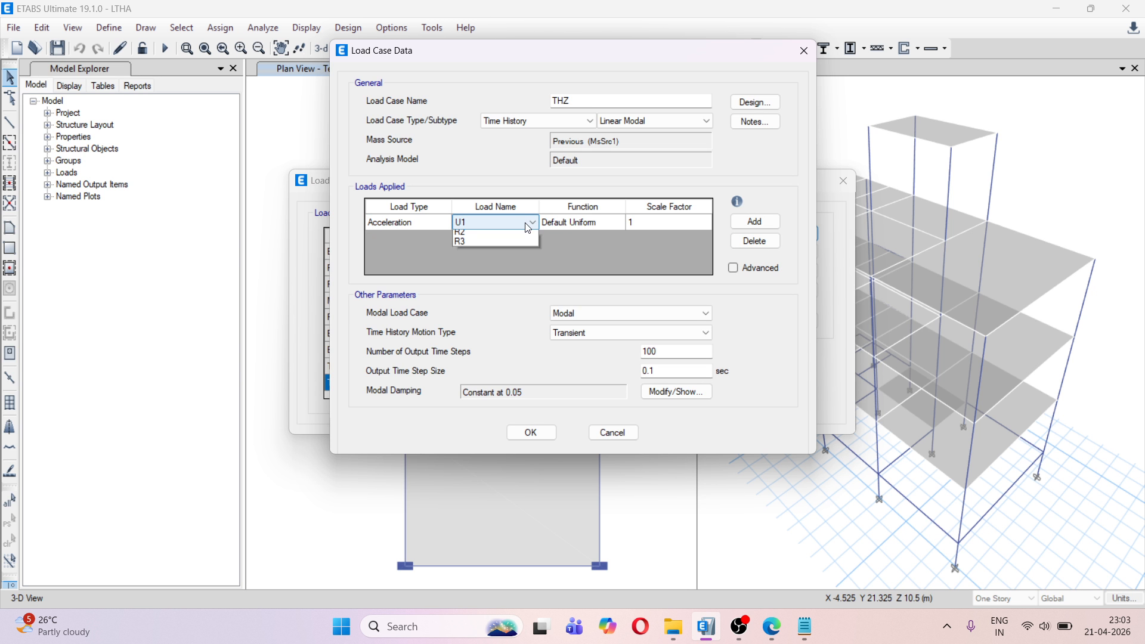
left_click(532, 222)
left_click(513, 256)
left_click(583, 222)
left_click(619, 222)
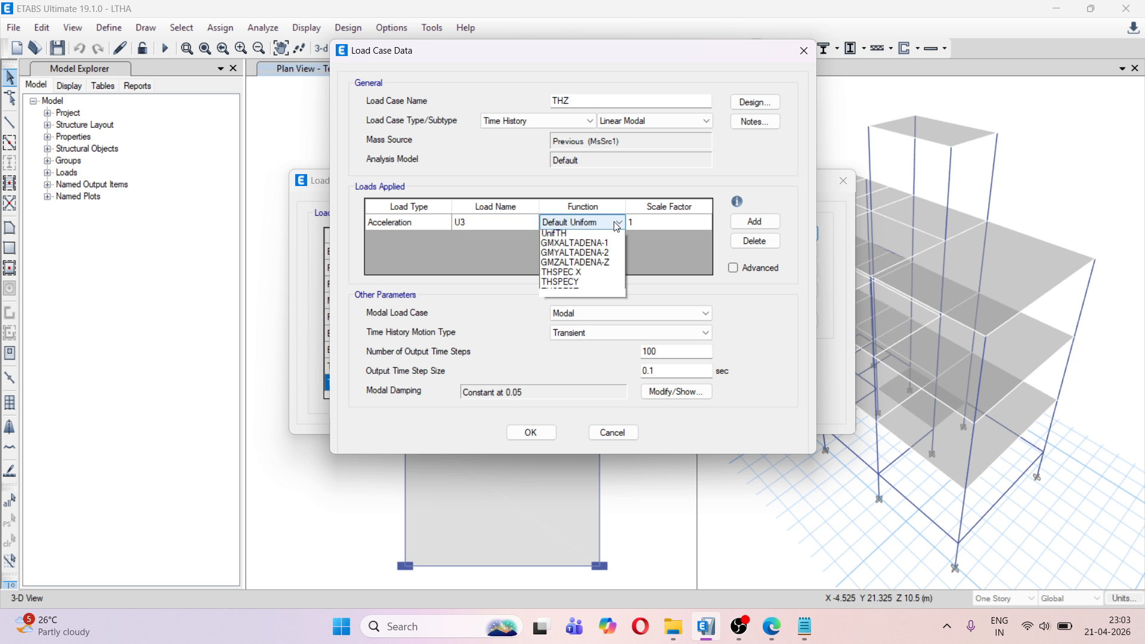
left_click(601, 313)
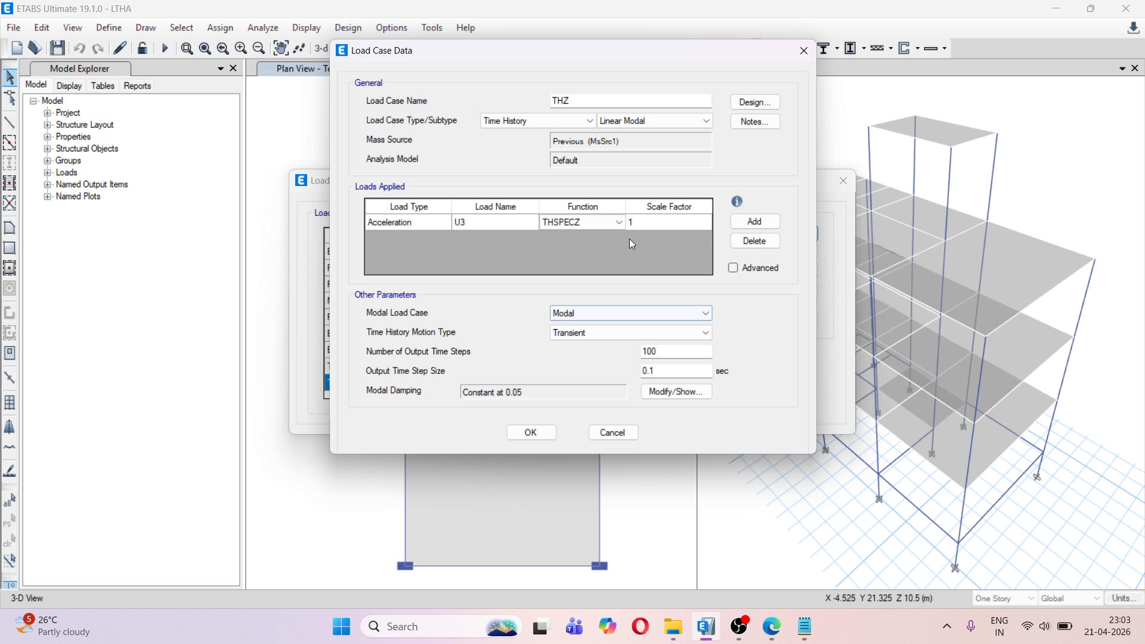
left_click(648, 221)
type("9806")
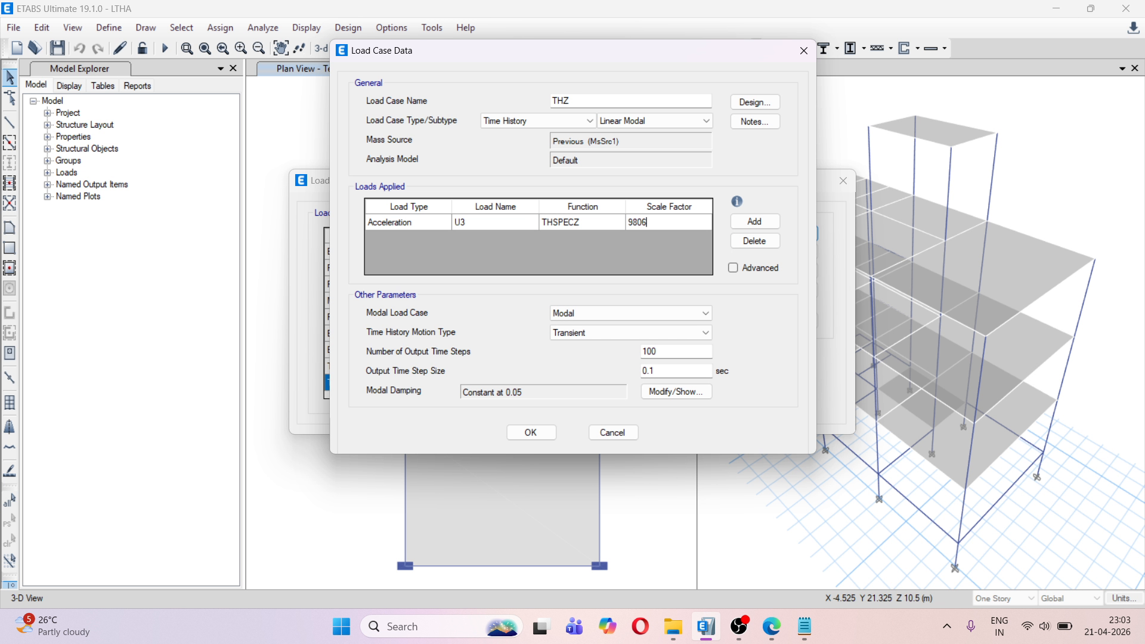
Set THZ to 400 output time steps, then accept the load case and the load case list
left_click_drag(667, 352, 621, 353)
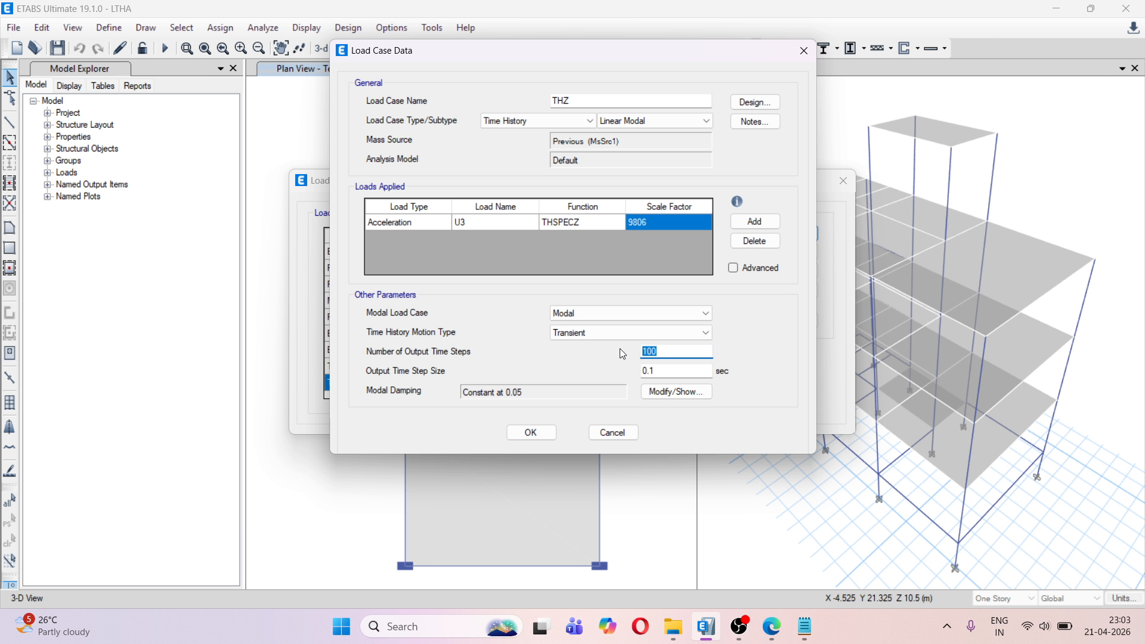
type("400")
left_click(545, 432)
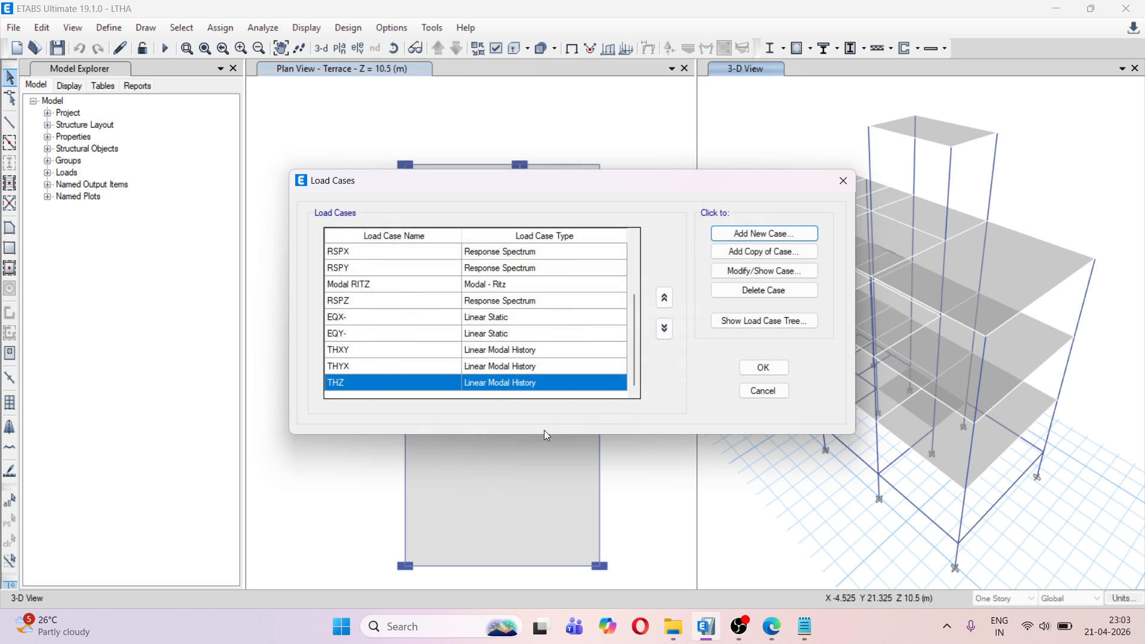
left_click(765, 368)
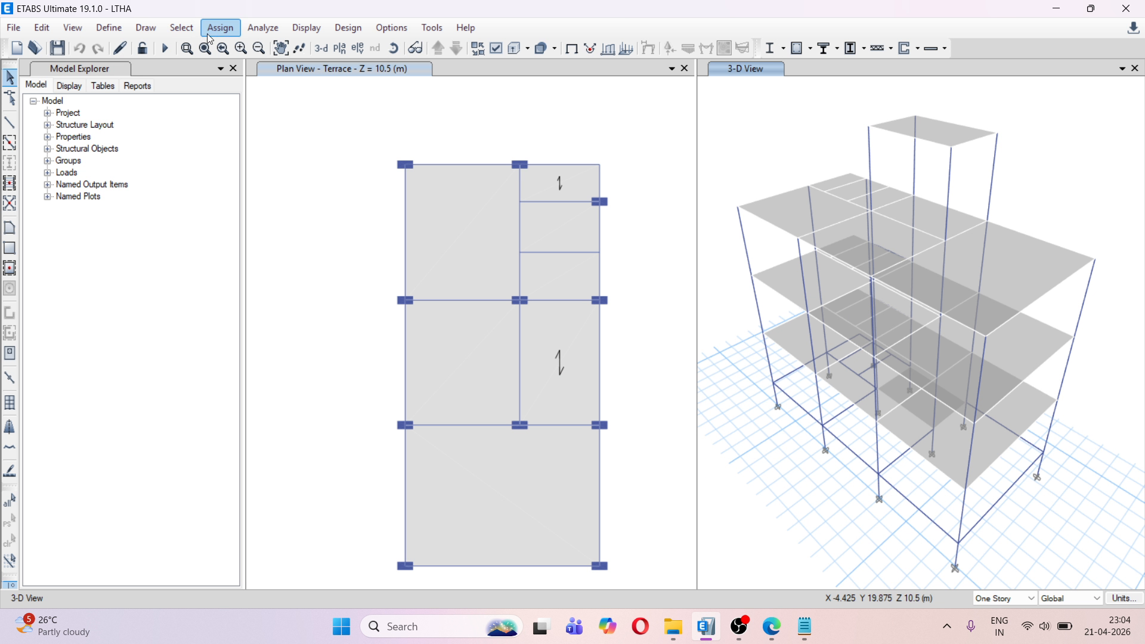
Run the analysis of the model
left_click(257, 28)
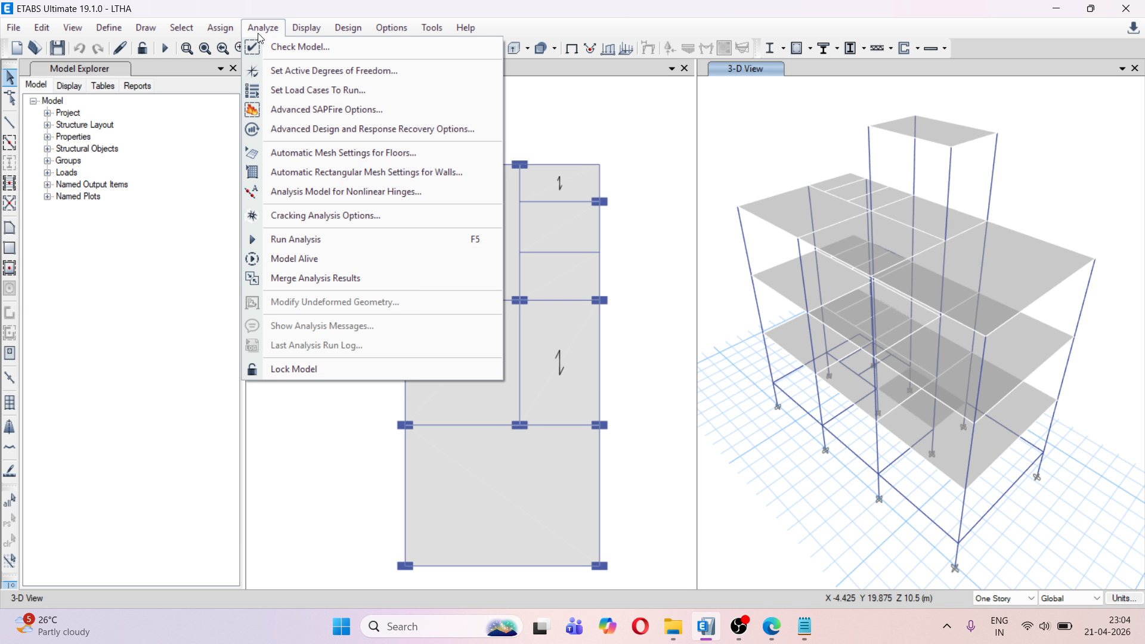
left_click(347, 237)
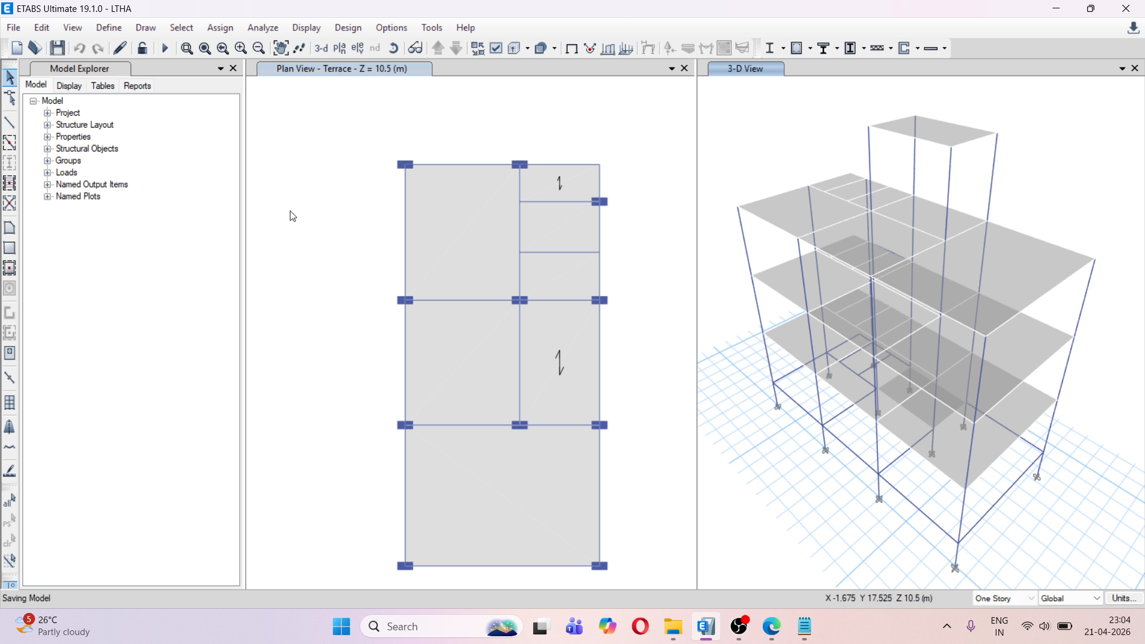
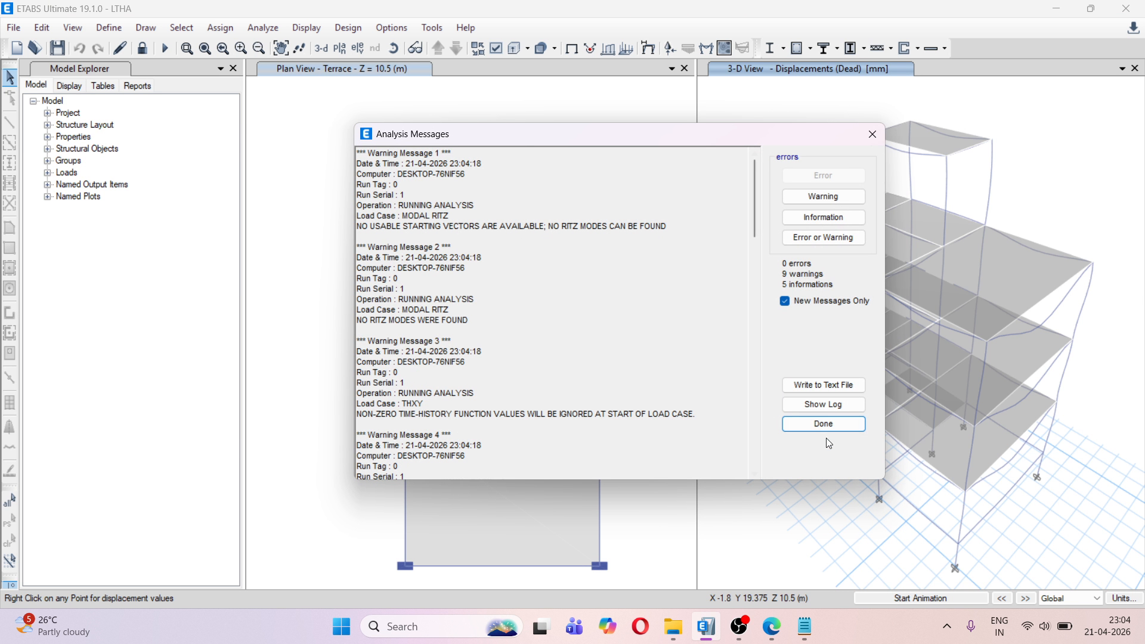
Close the analysis messages and show the Base Reactions table from the structure output results
left_click(816, 422)
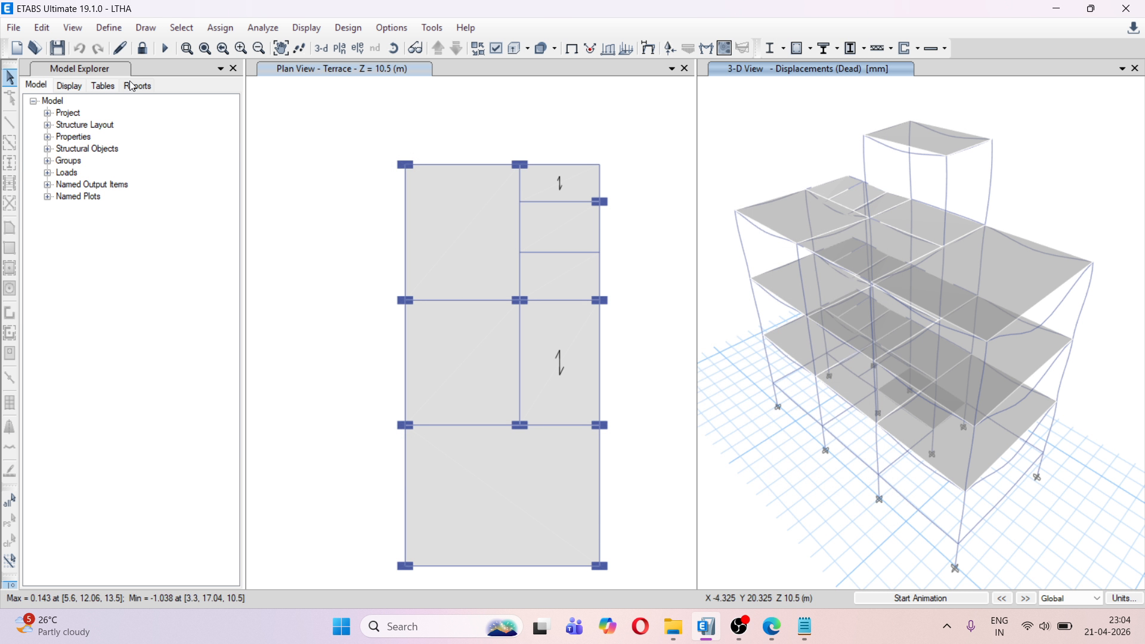
left_click(102, 85)
left_click(89, 168)
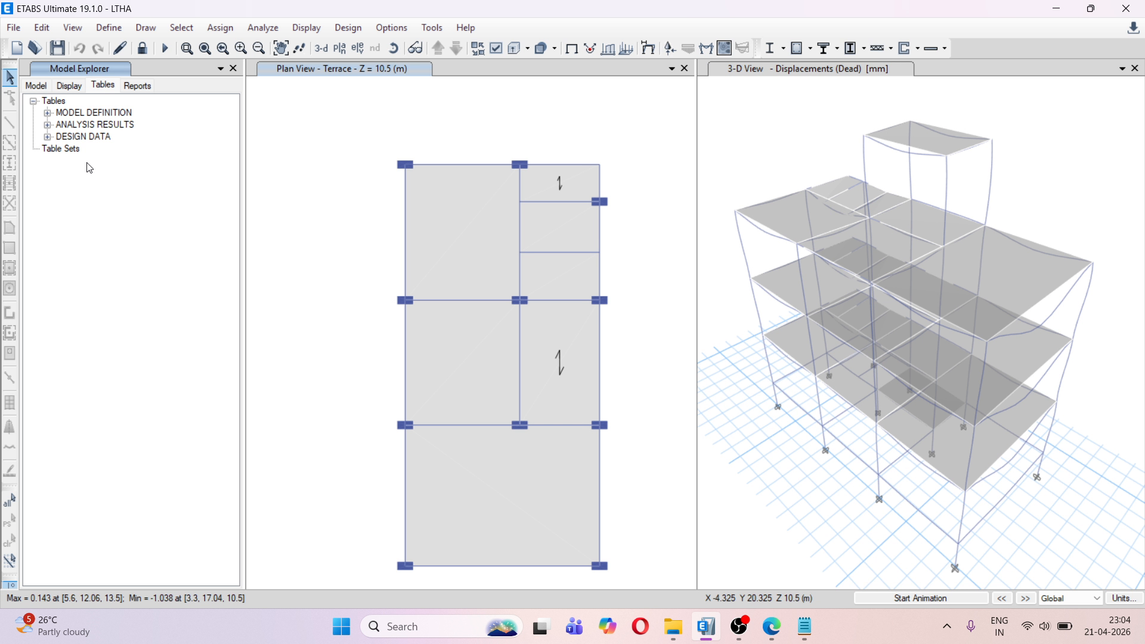
left_click(48, 126)
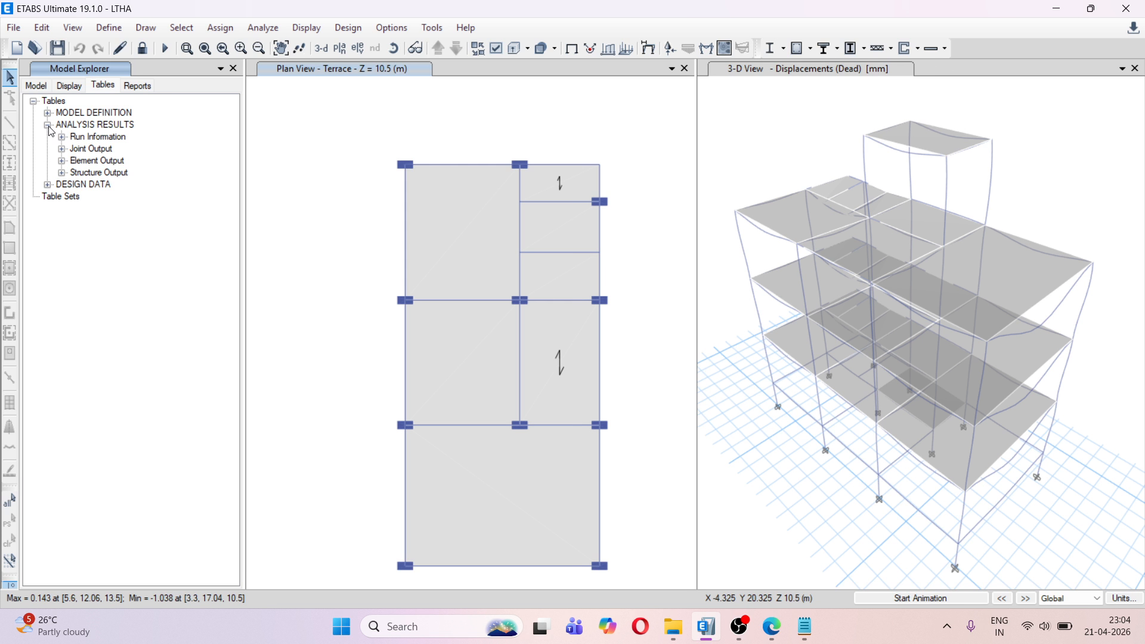
left_click(62, 173)
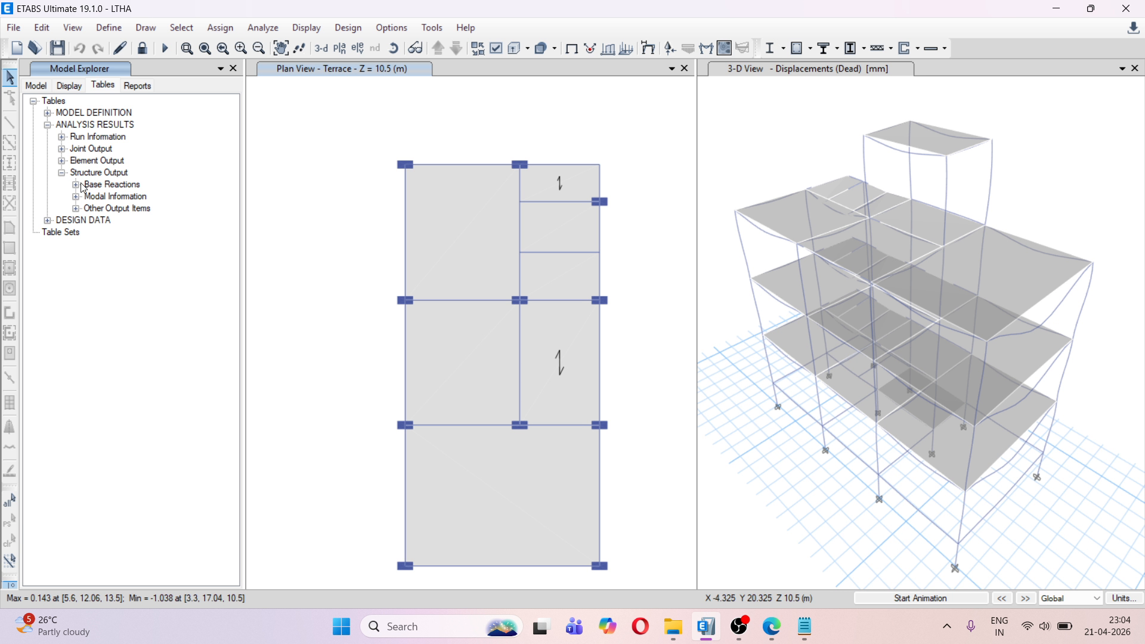
left_click(76, 185)
right_click(129, 197)
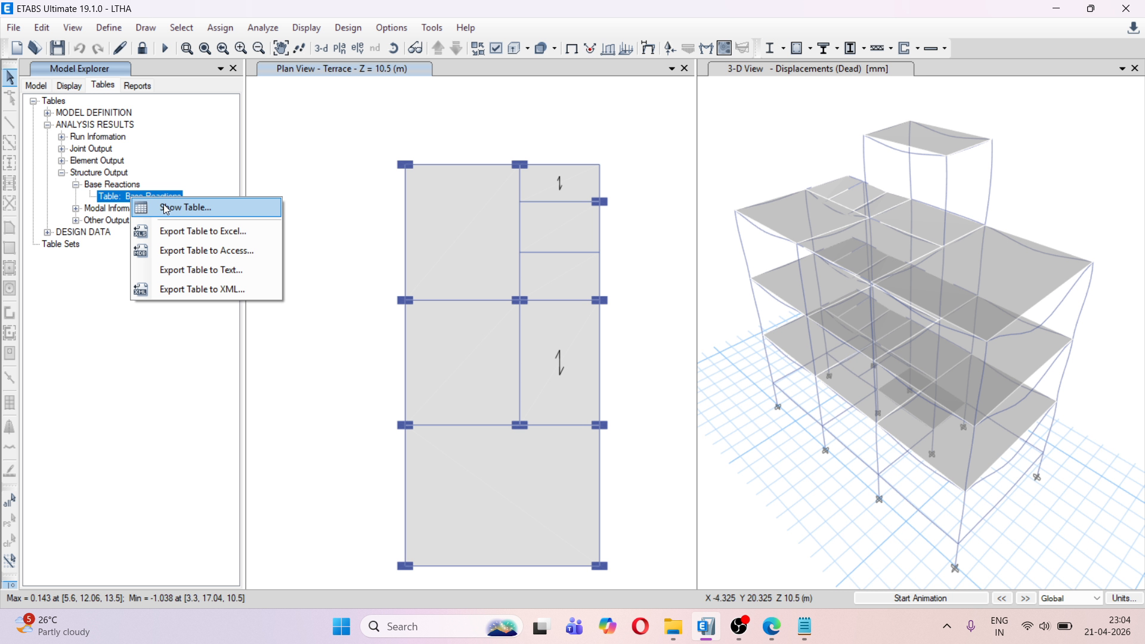
left_click(166, 209)
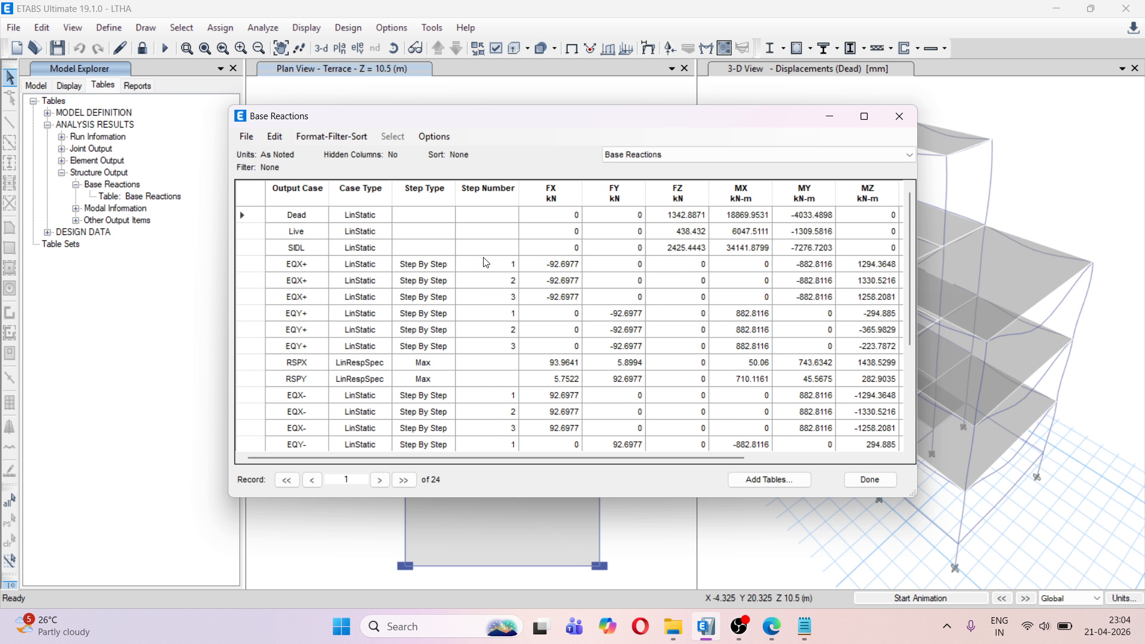
Examine the base reactions of all load cases in the enlarged table, including the FX value of EQX+ step 1
scroll(539, 270, "down", 1)
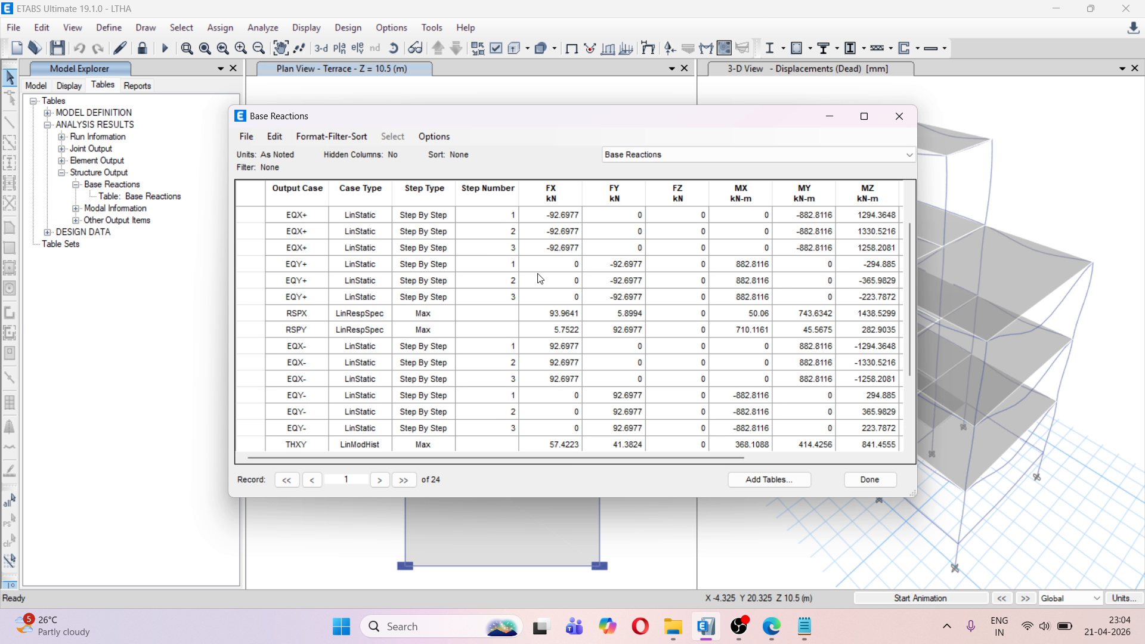
left_click(863, 117)
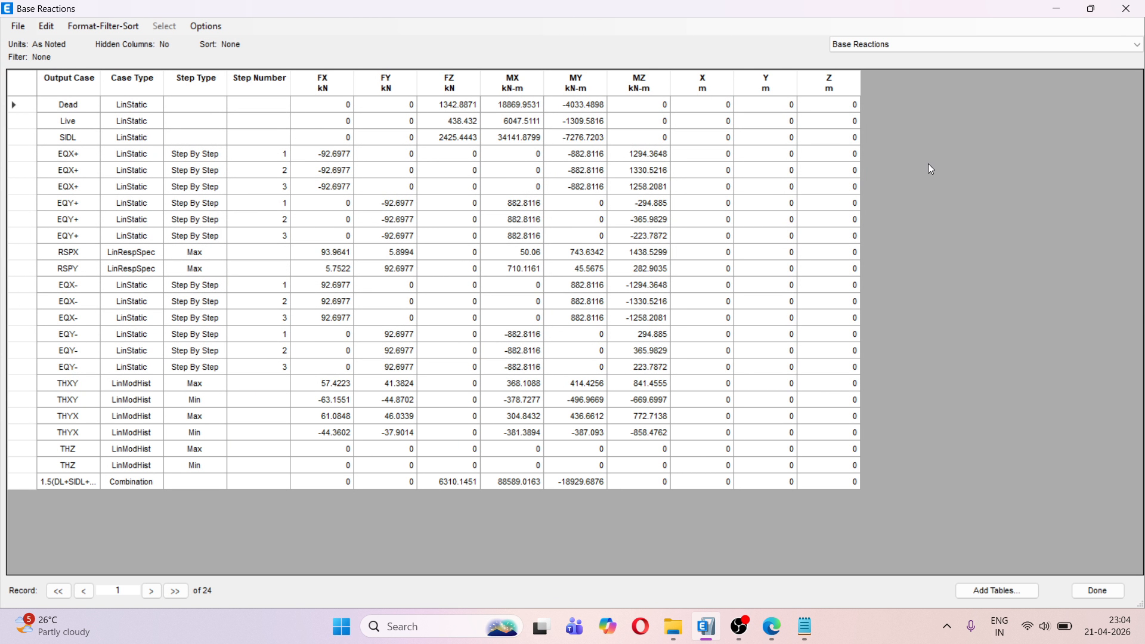
left_click(1093, 9)
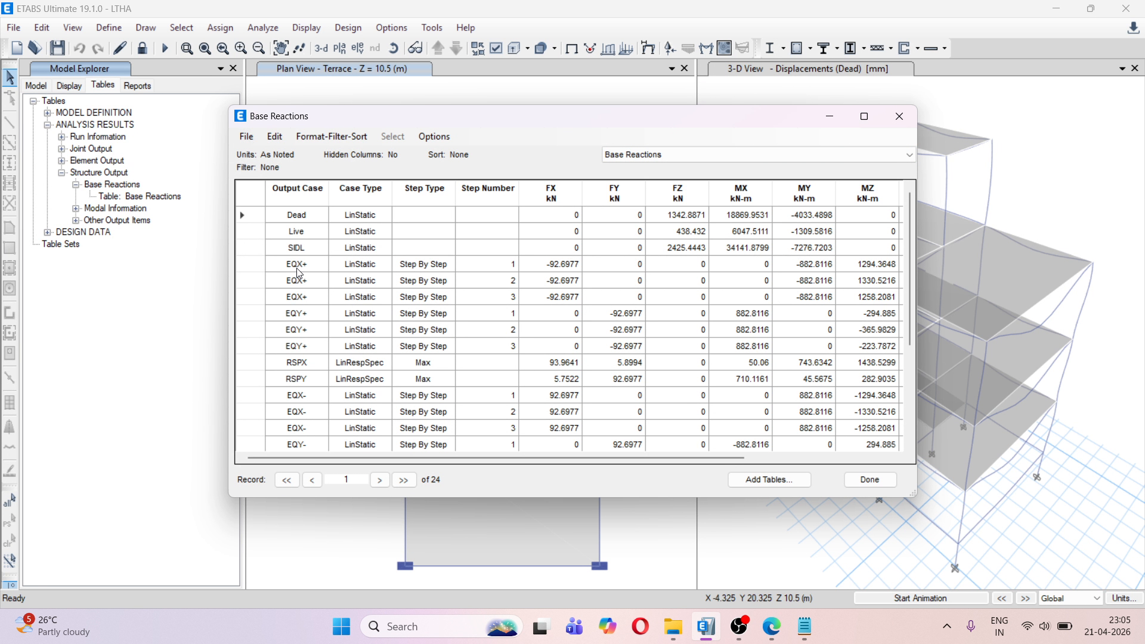
left_click(547, 267)
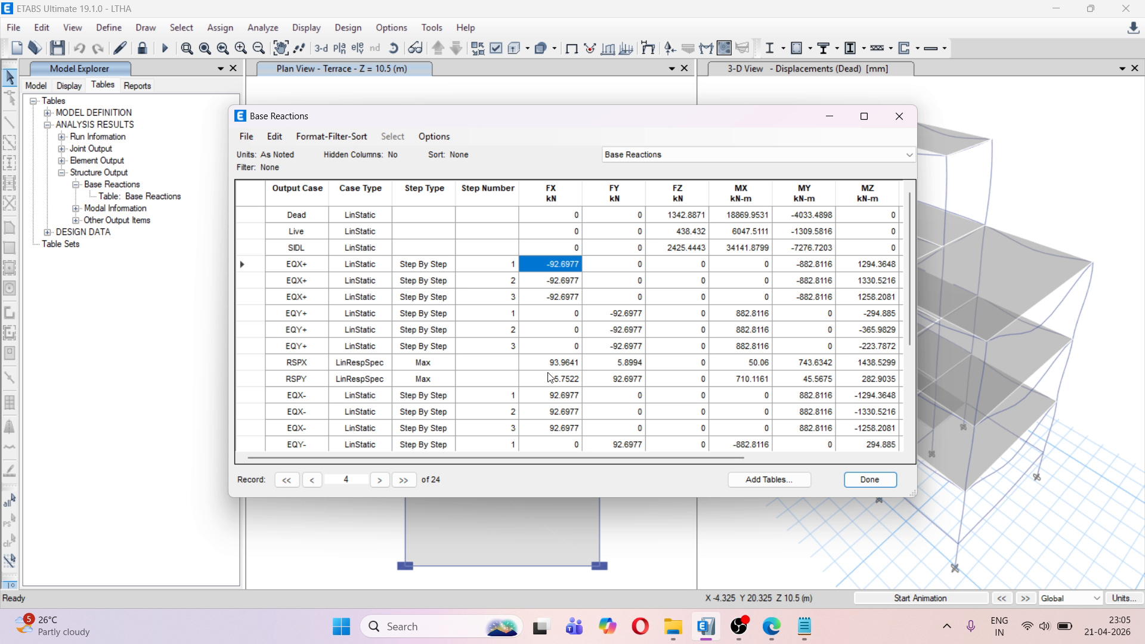
Switch to Notepad, create a blank note, and return to the Base Reactions table in ETABS
left_click(806, 629)
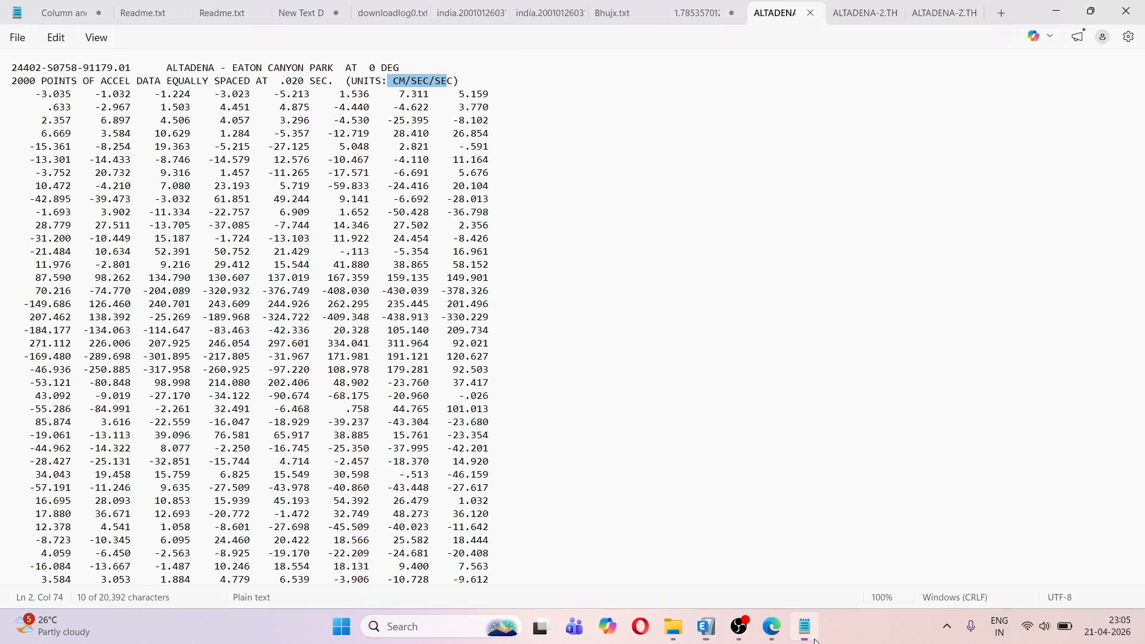
left_click(999, 13)
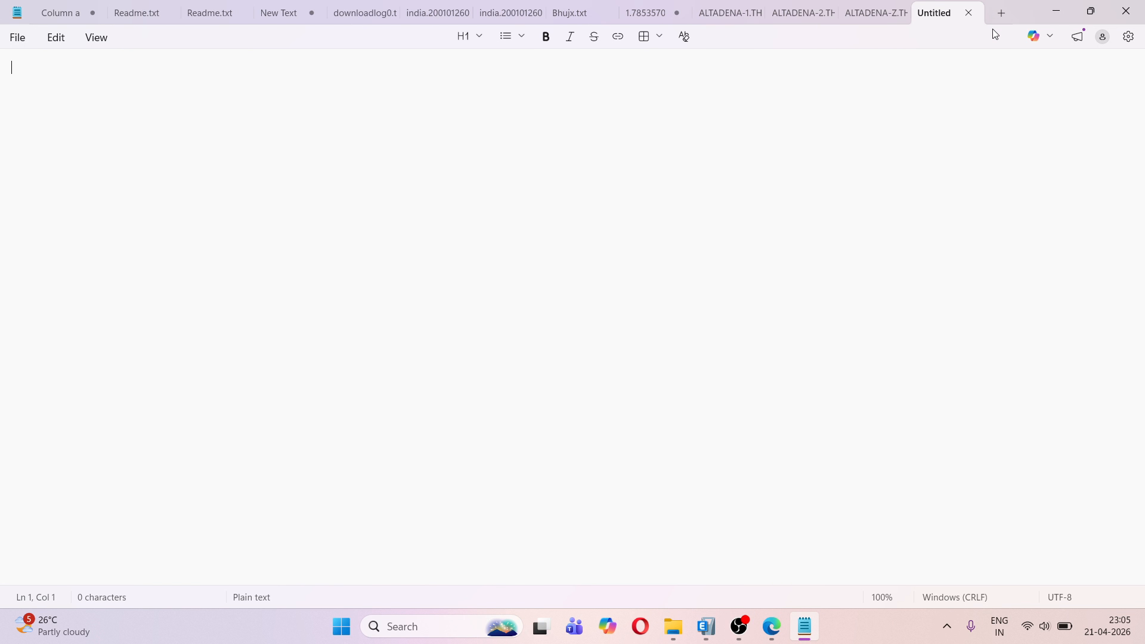
left_click(1061, 11)
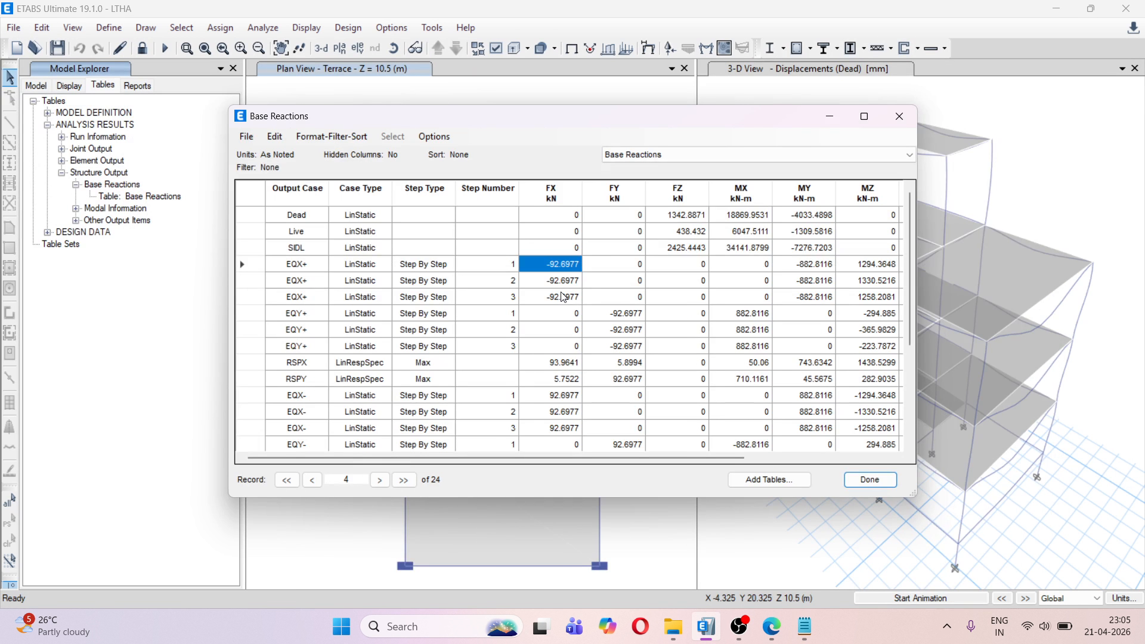
Compare the minimum FX base reaction of THXY with the base shears of the static and response spectrum cases
scroll(565, 298, "down", 1)
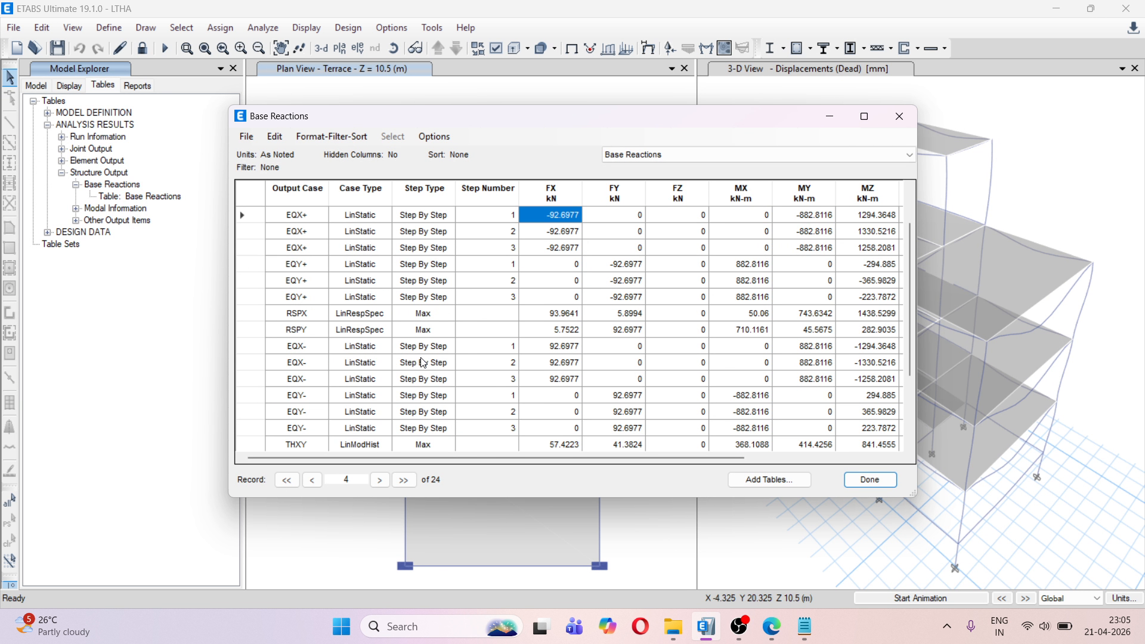
scroll(307, 404, "down", 1)
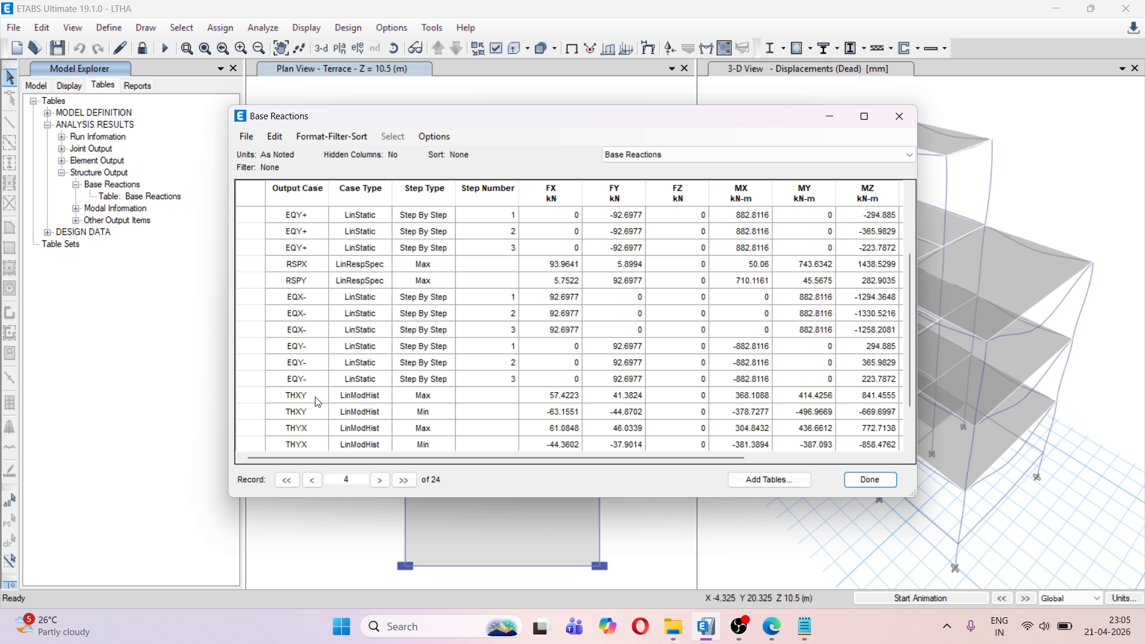
left_click(554, 414)
scroll(556, 419, "up", 2)
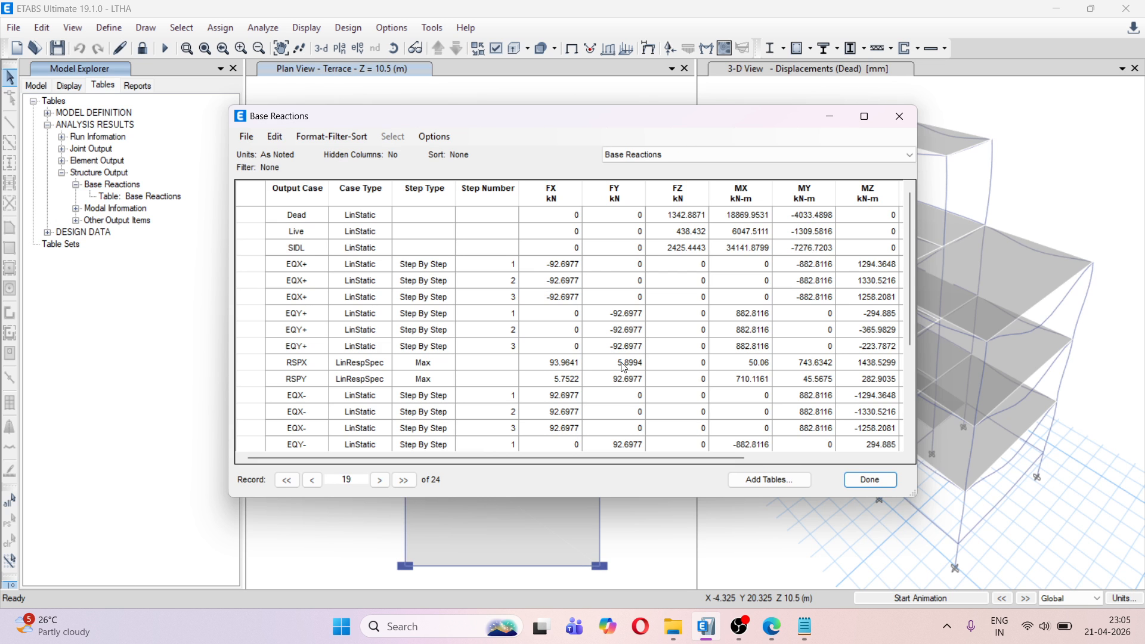
Switch to IS1893_Part1_2016.pdf in Edge and find clause 7.7.3 of the Dynamic Analysis Method on page 25, enlarged for reading
left_click(771, 626)
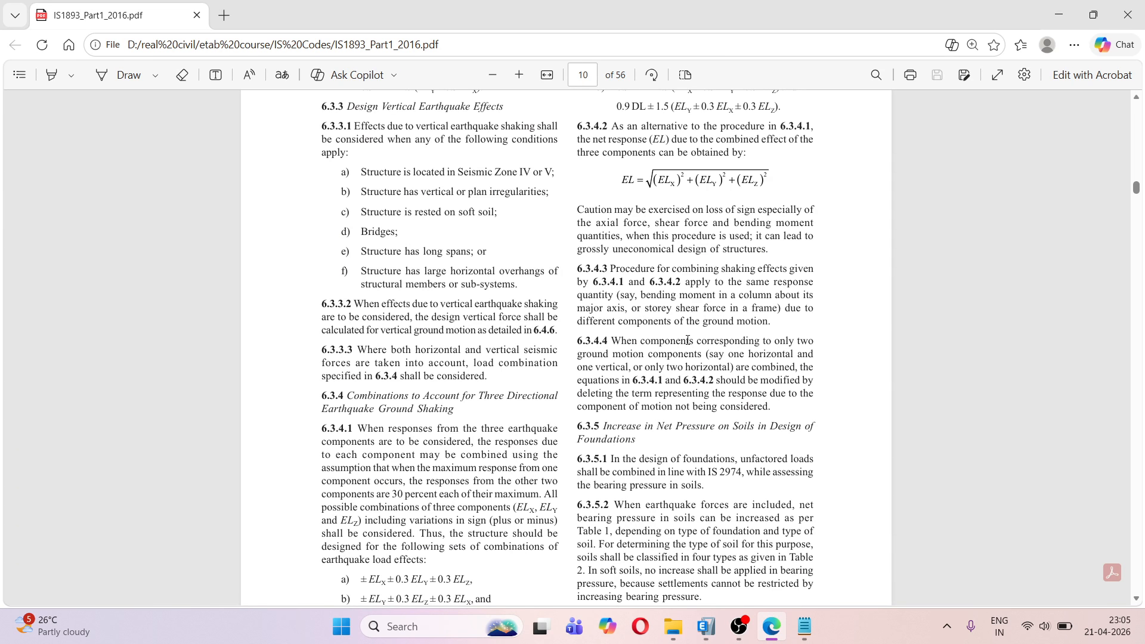
scroll(687, 340, "down", 20)
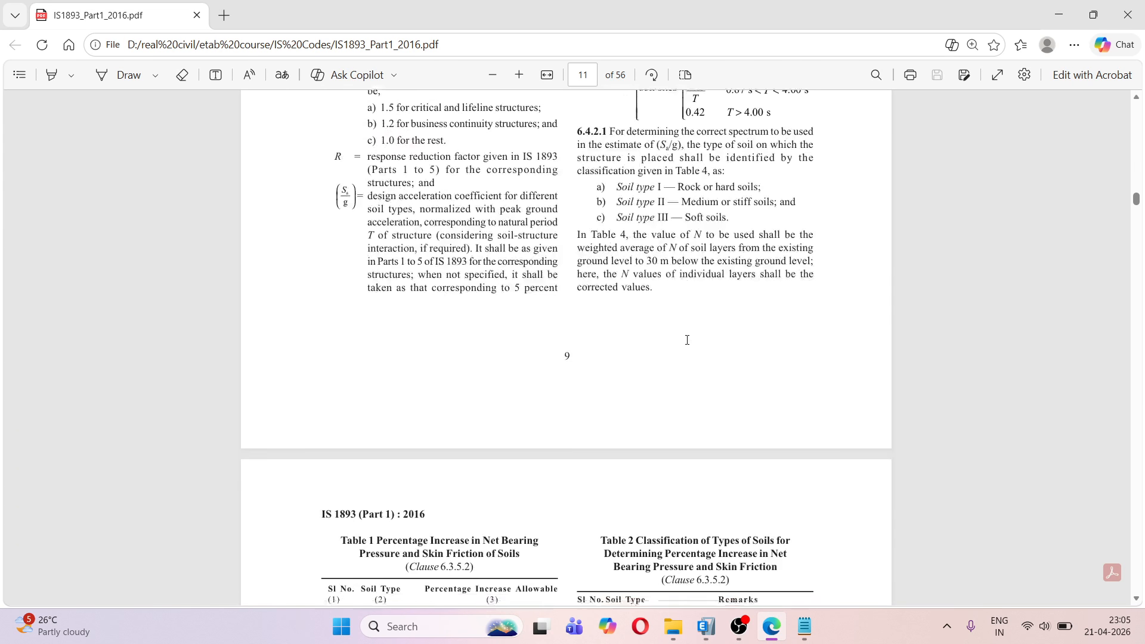
scroll(688, 339, "down", 20)
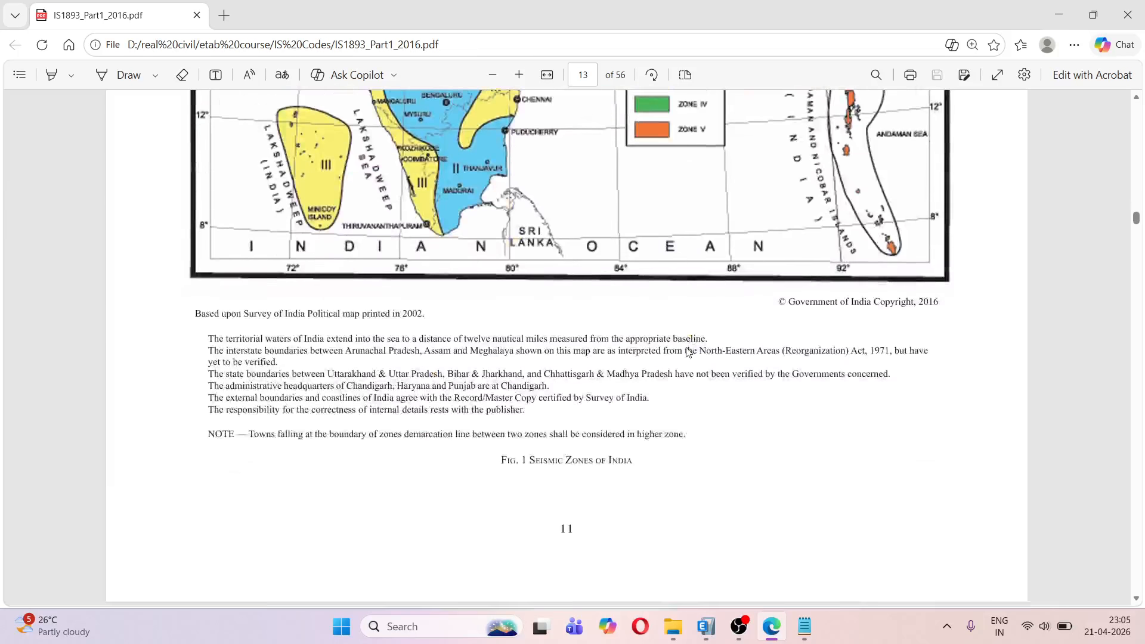
scroll(688, 351, "down", 20)
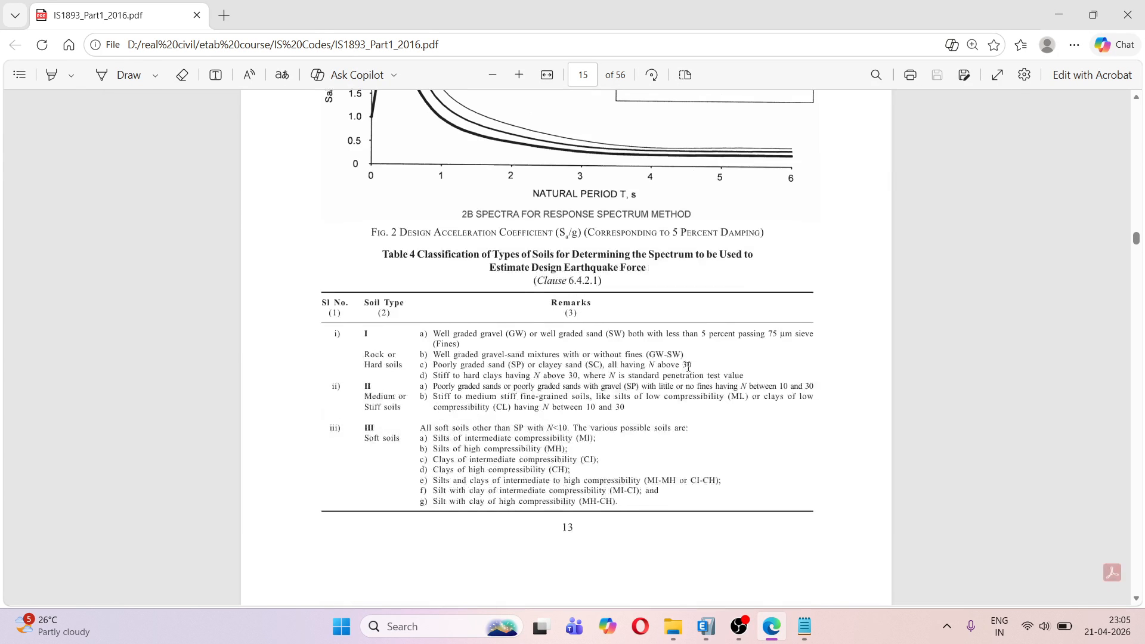
scroll(688, 366, "down", 20)
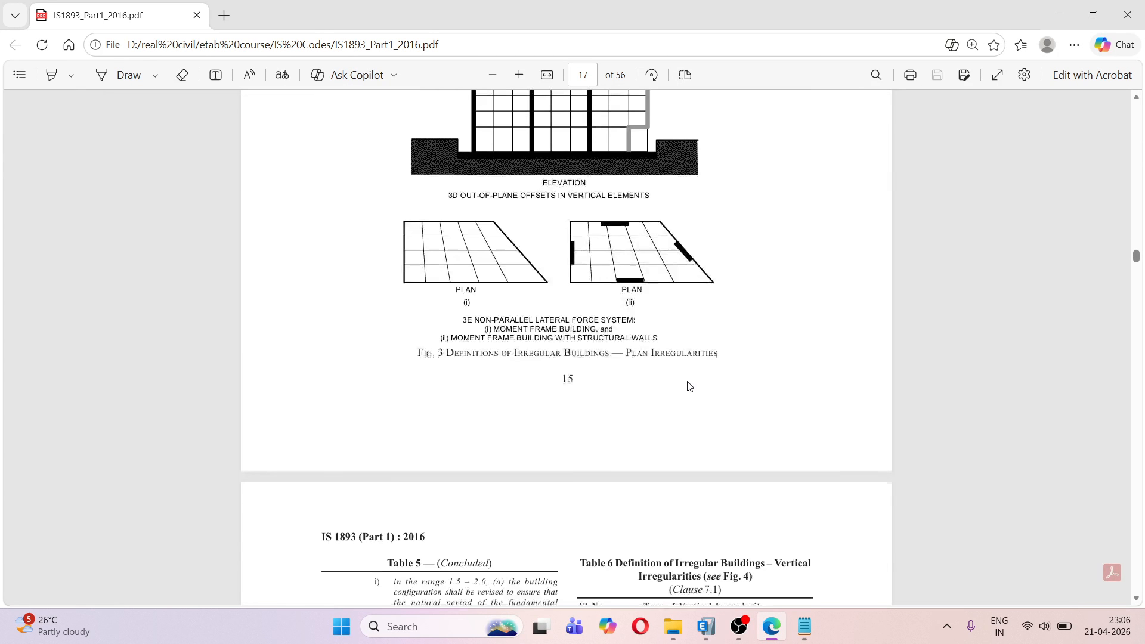
scroll(689, 385, "down", 20)
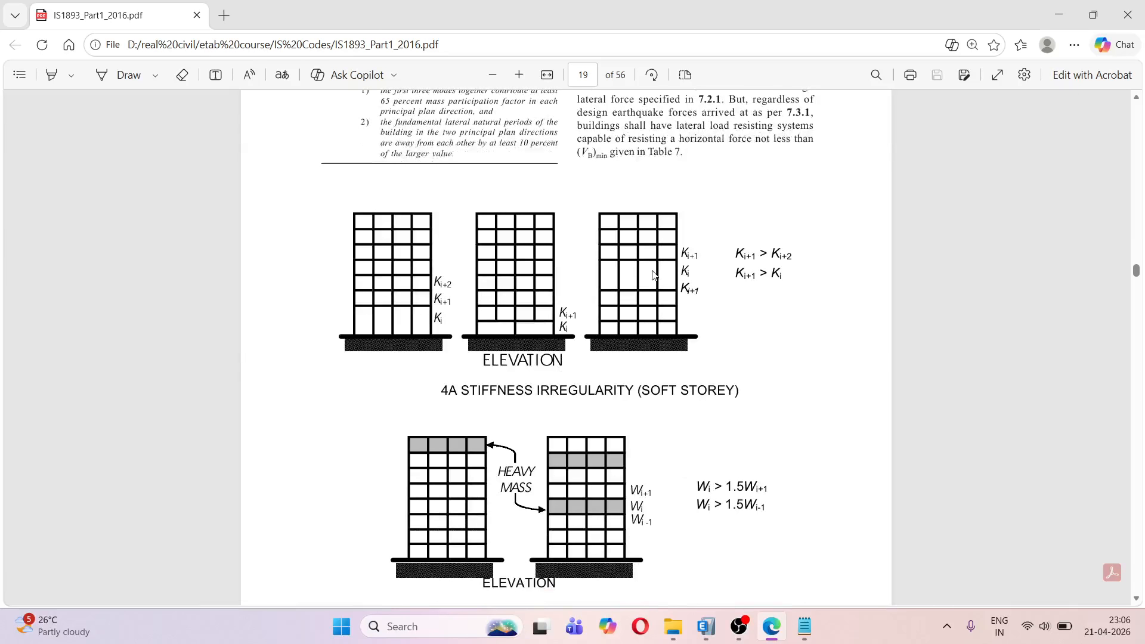
scroll(654, 275, "down", 20)
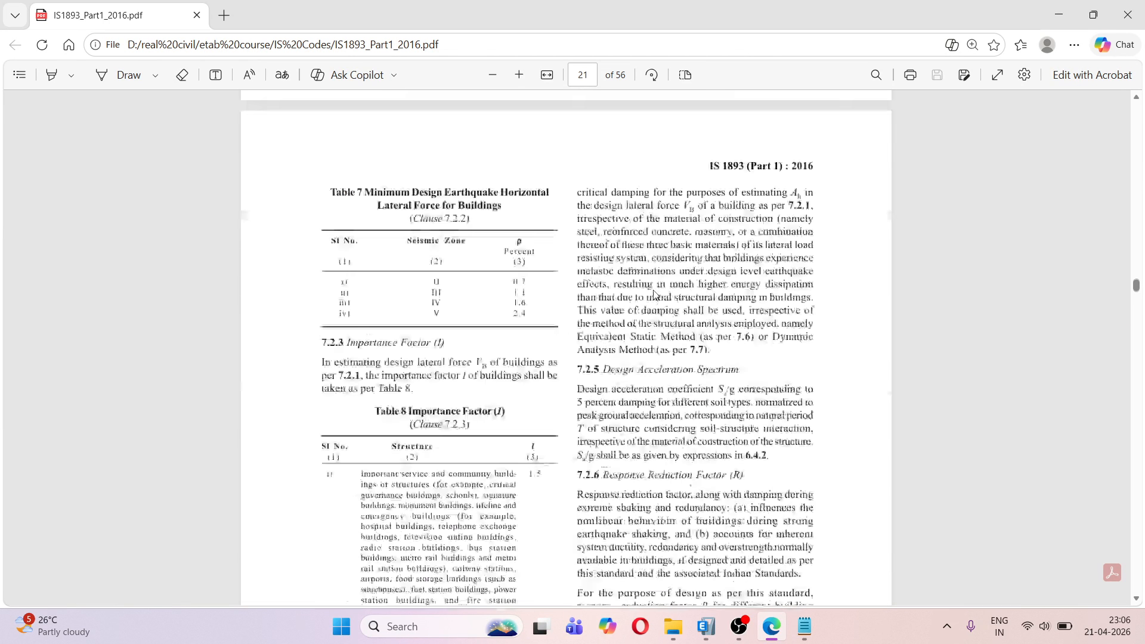
scroll(655, 294, "down", 2)
scroll(654, 294, "down", 20)
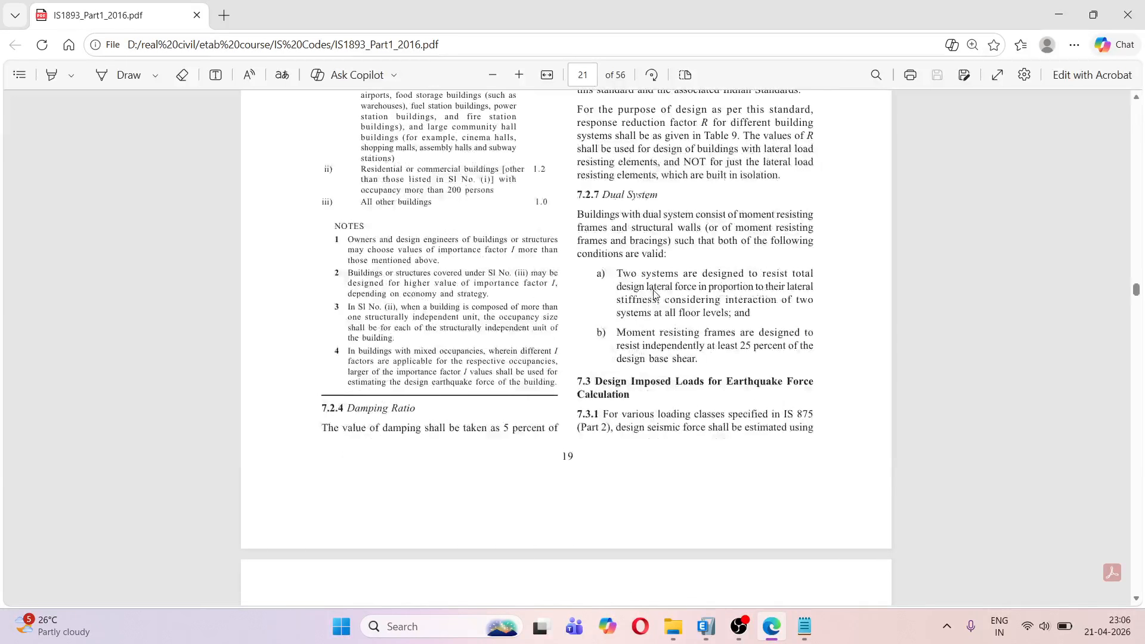
scroll(654, 296, "down", 20)
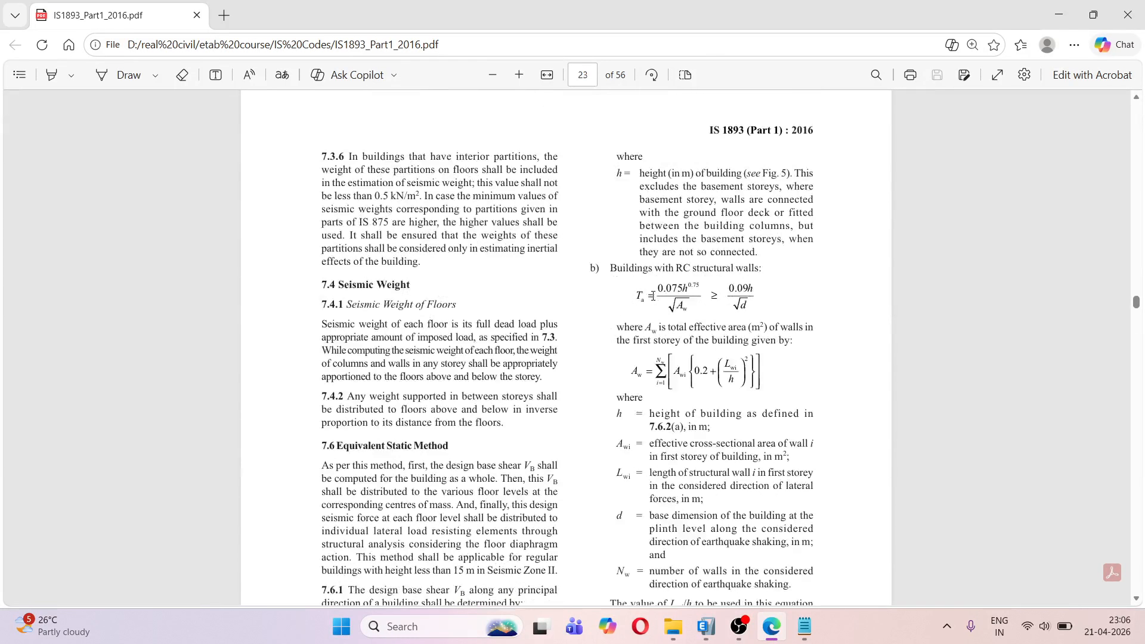
scroll(653, 302, "down", 20)
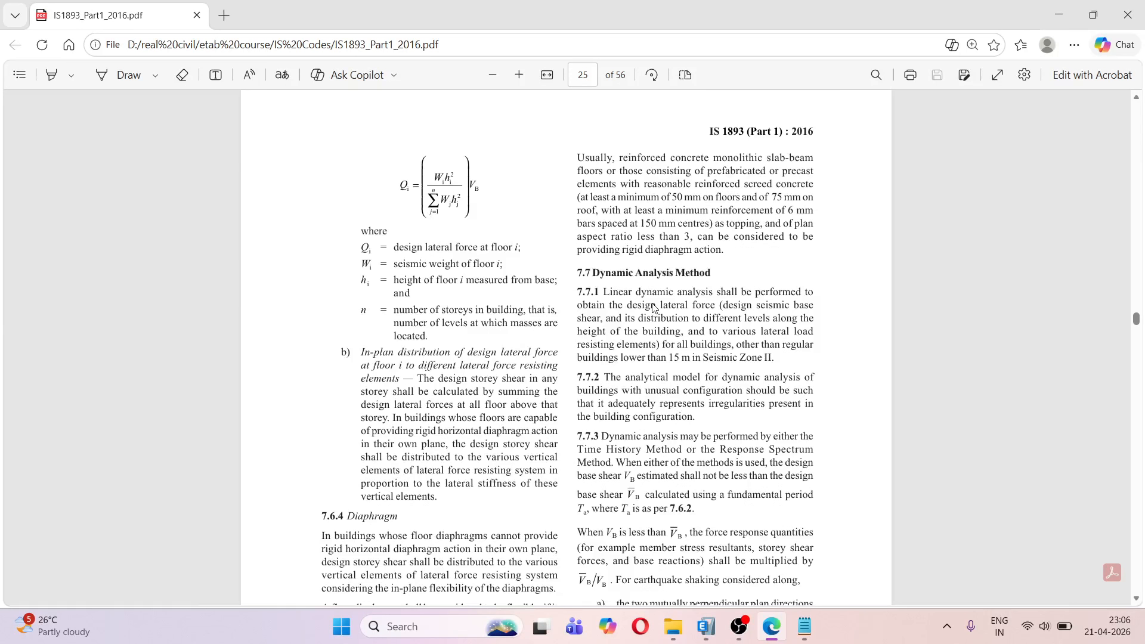
scroll(654, 308, "down", 1)
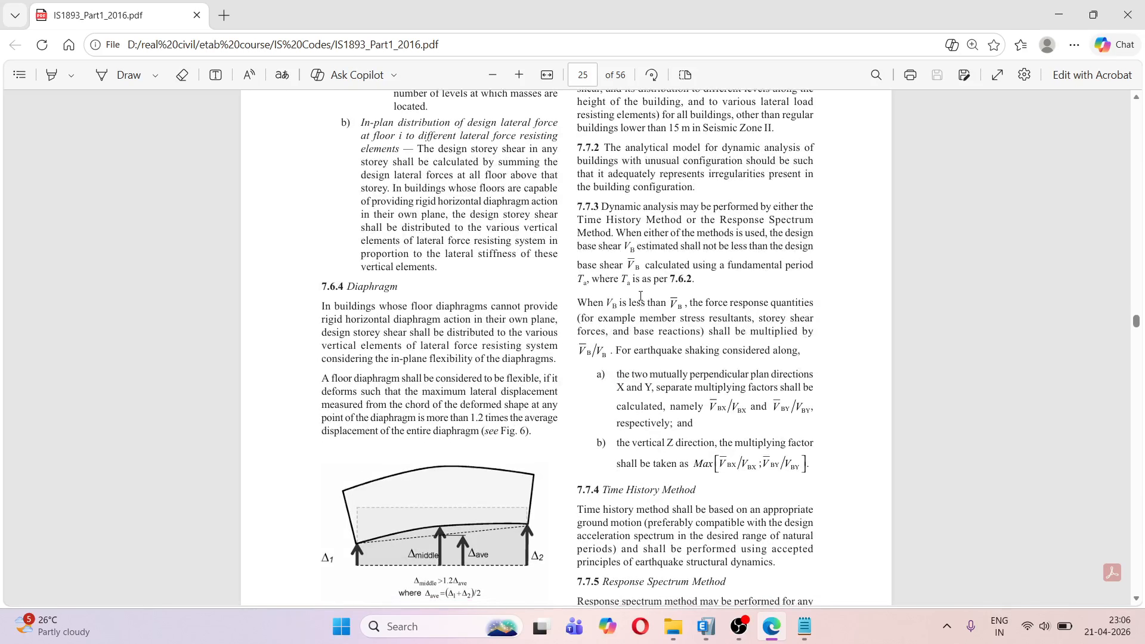
left_click(519, 74)
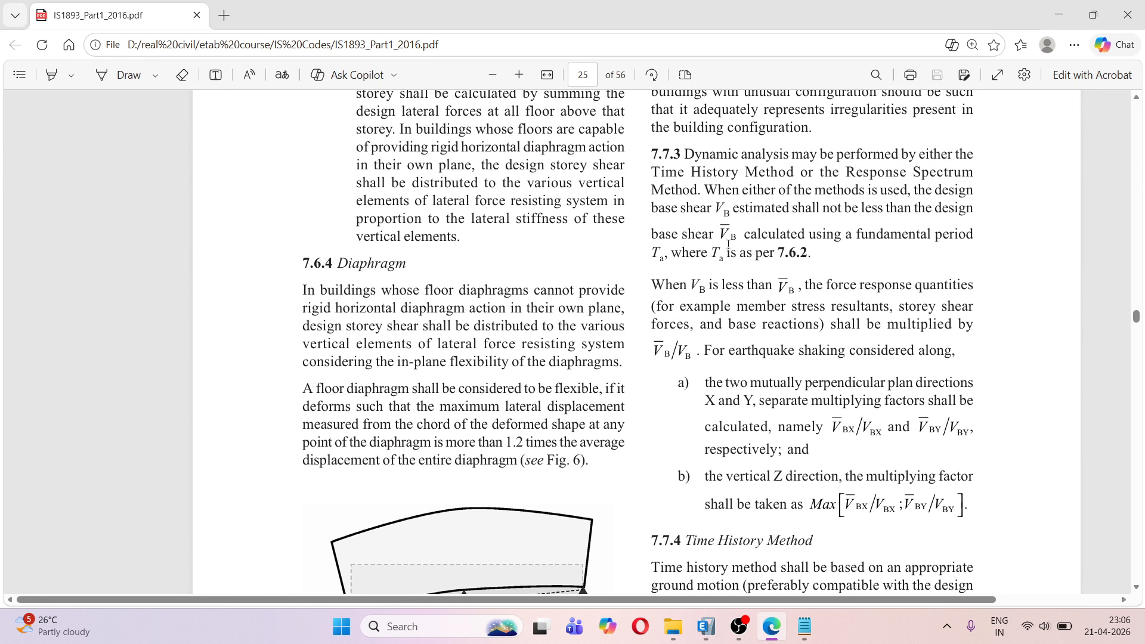
Read clause 7.7.3 on scaling the dynamic base shear, including the multiplying factors for the X, Y and Z directions
left_click_drag(693, 151, 850, 150)
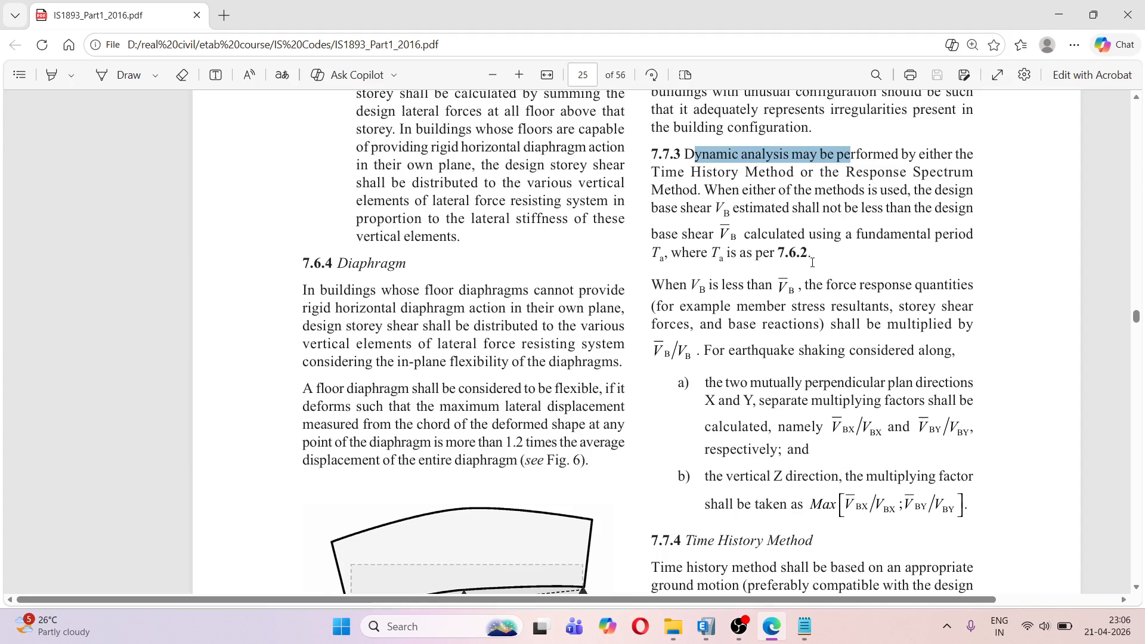
scroll(752, 339, "down", 1)
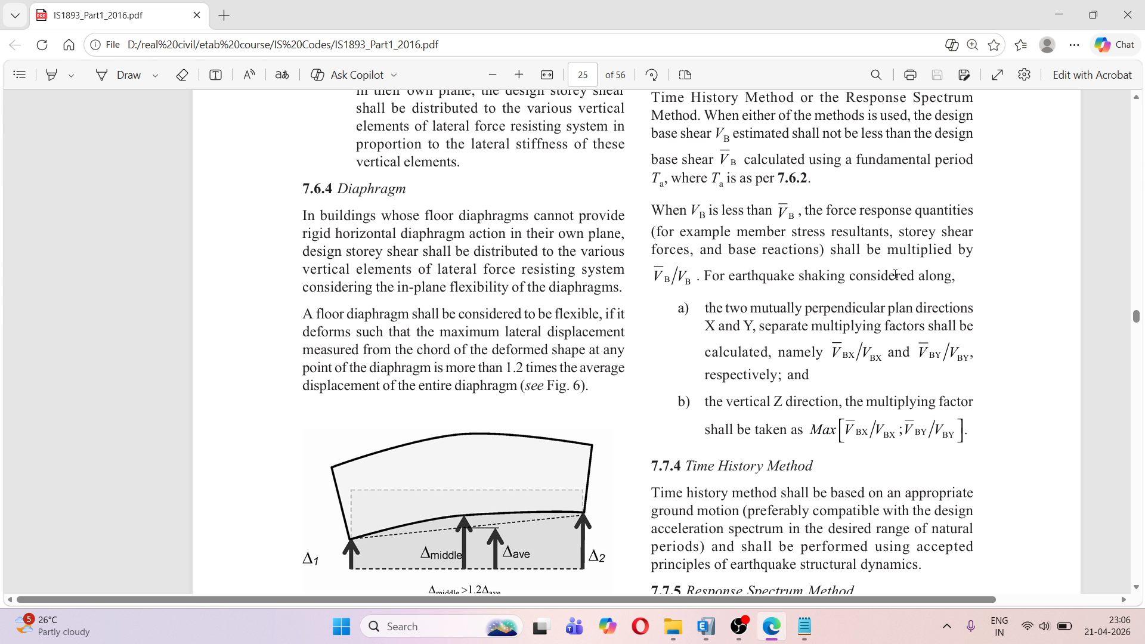
scroll(784, 343, "down", 1)
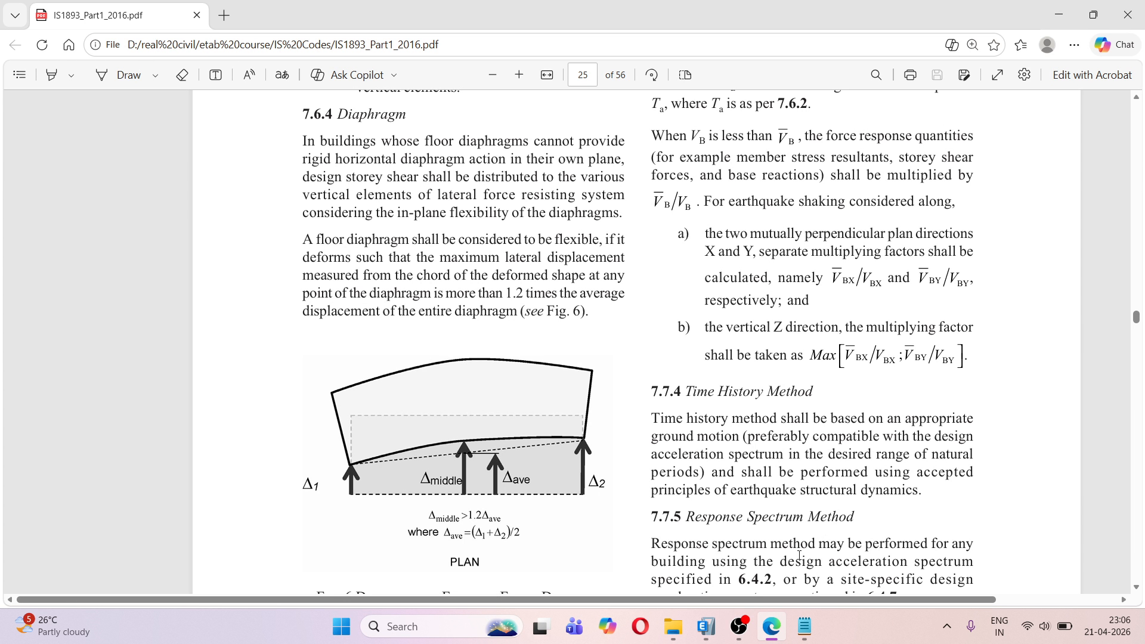
Return to the Base Reactions table in ETABS and check the THXY rows, selecting the minimum FX value
left_click(706, 626)
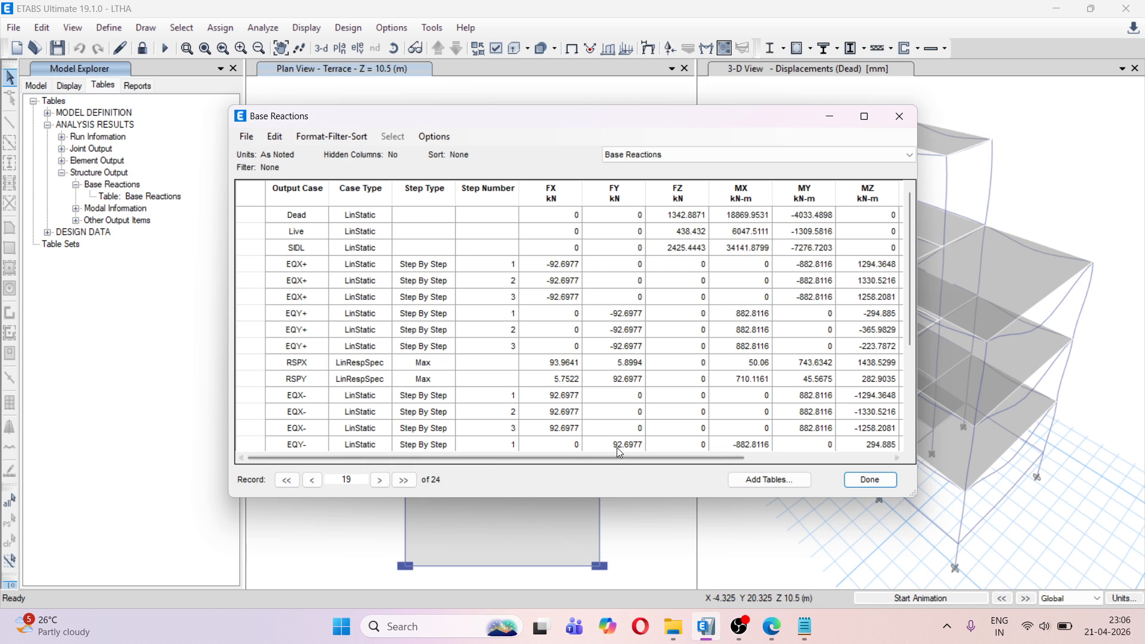
scroll(546, 322, "down", 3)
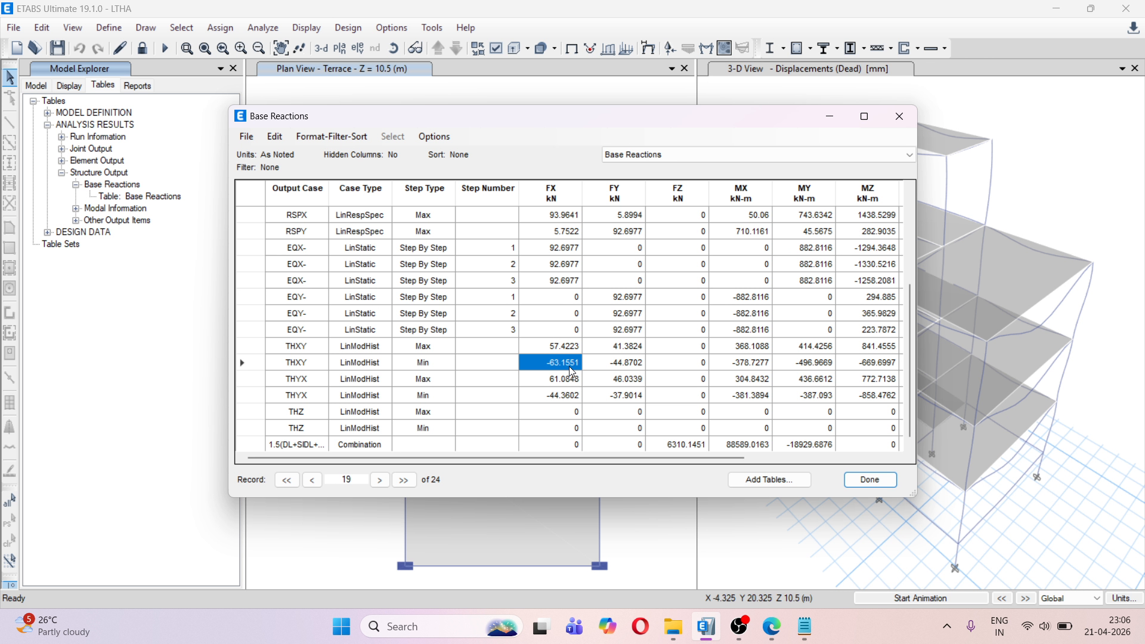
left_click(298, 347)
left_click(313, 364)
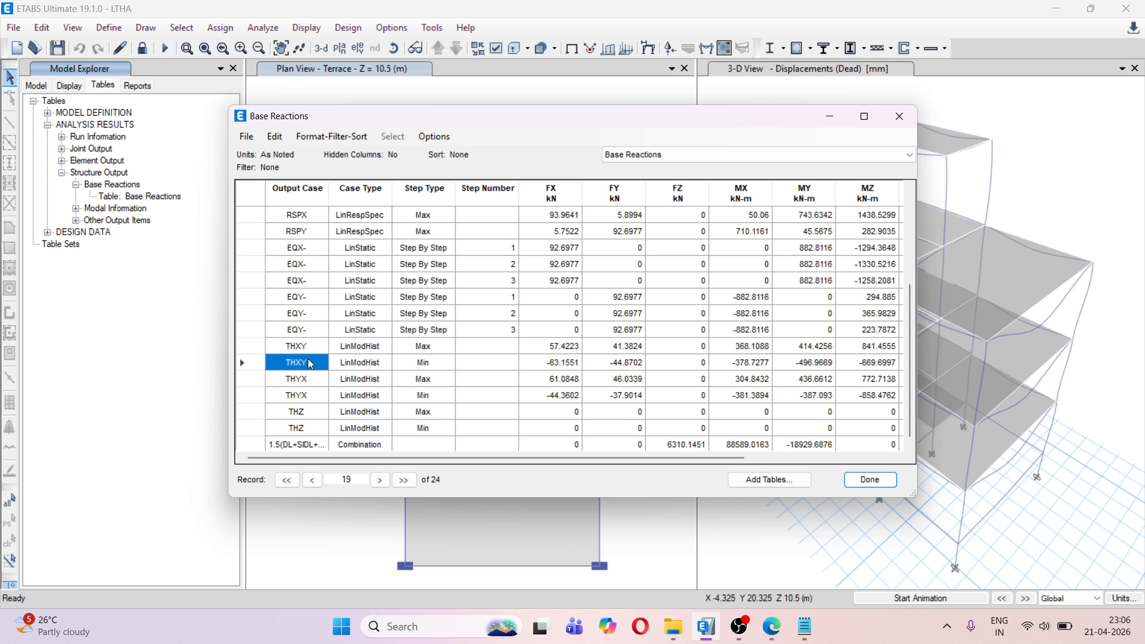
left_click(565, 367)
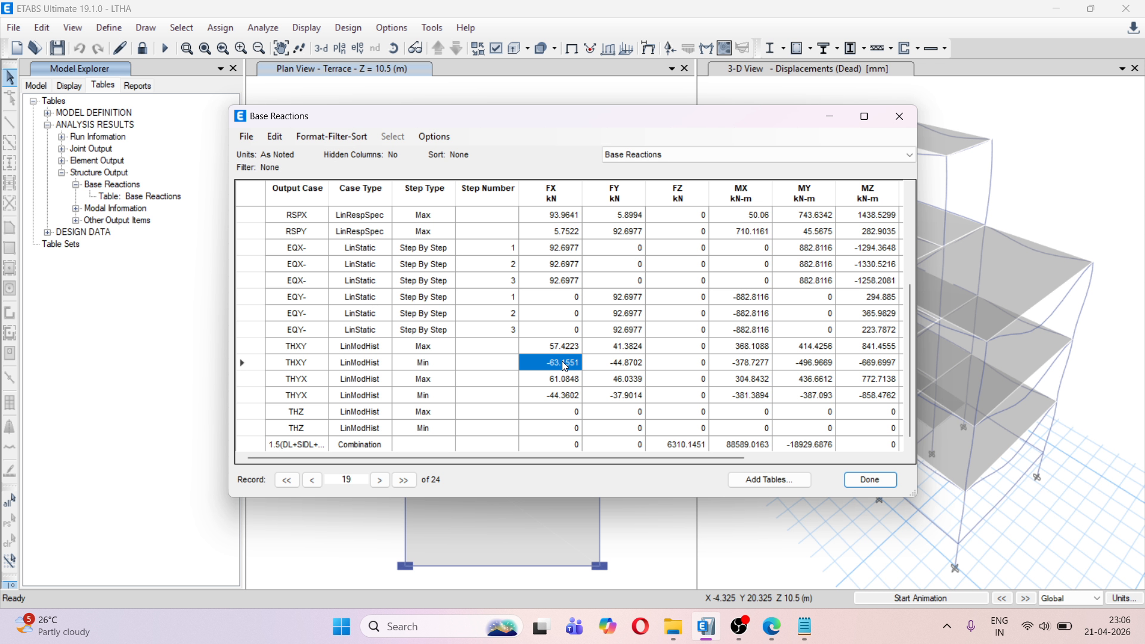
Check the maximum and minimum FX and FY base reactions of THXY in the Base Reactions table
left_click(621, 350)
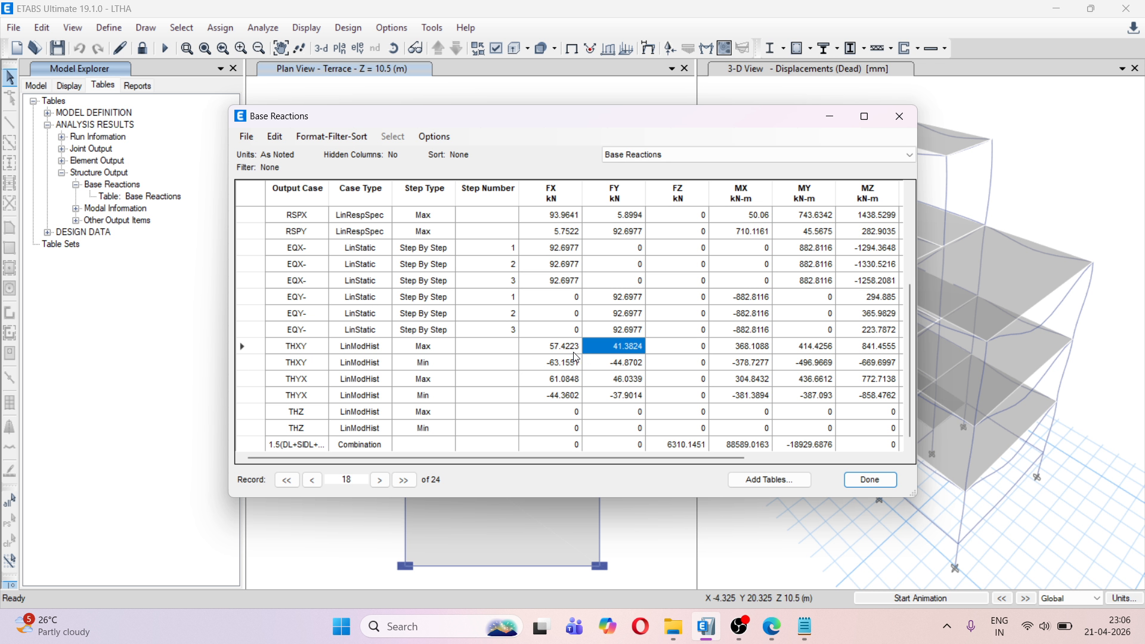
left_click(574, 352)
left_click(624, 351)
left_click(564, 365)
left_click(625, 369)
left_click(568, 348)
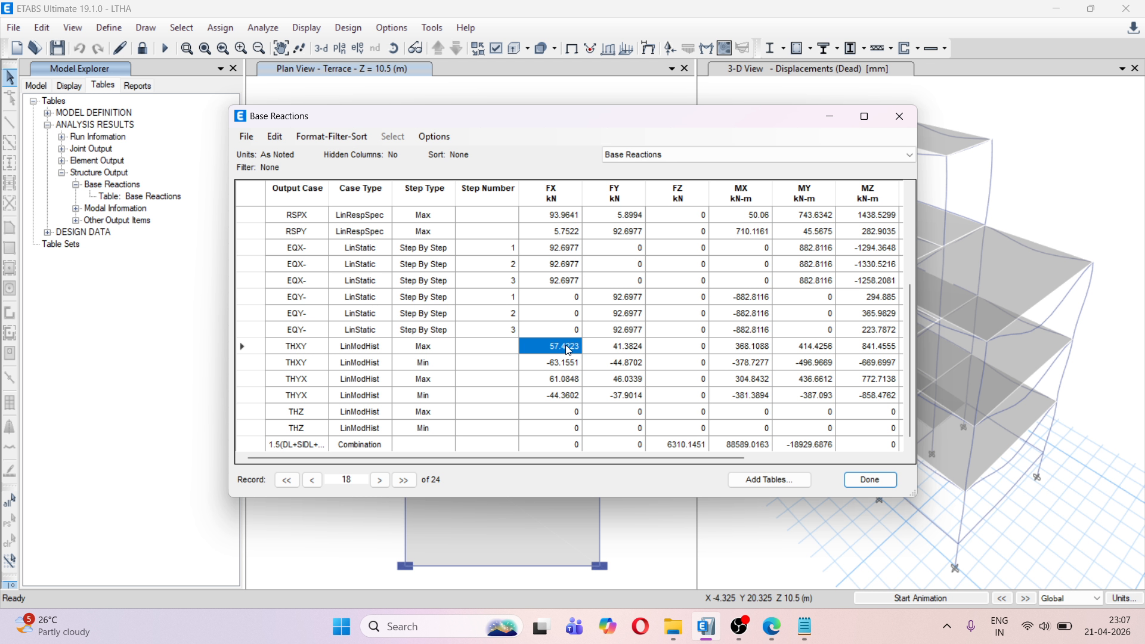
Open Calculator and enter the EQX static base shear 92.6977 as the dividend
scroll(570, 322, "up", 3)
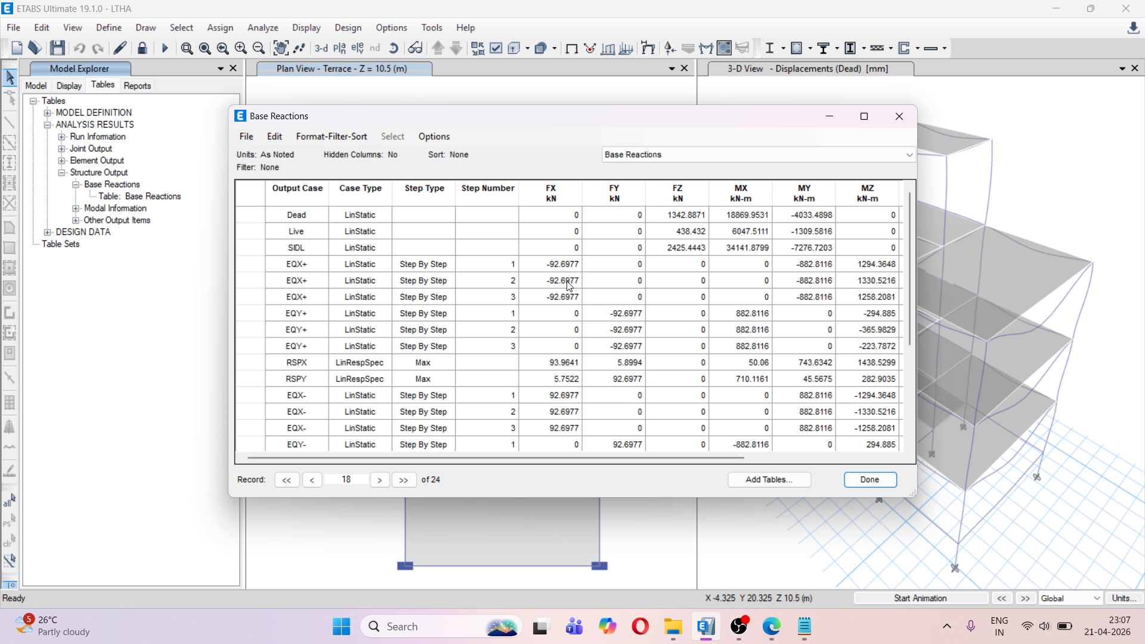
left_click(440, 625)
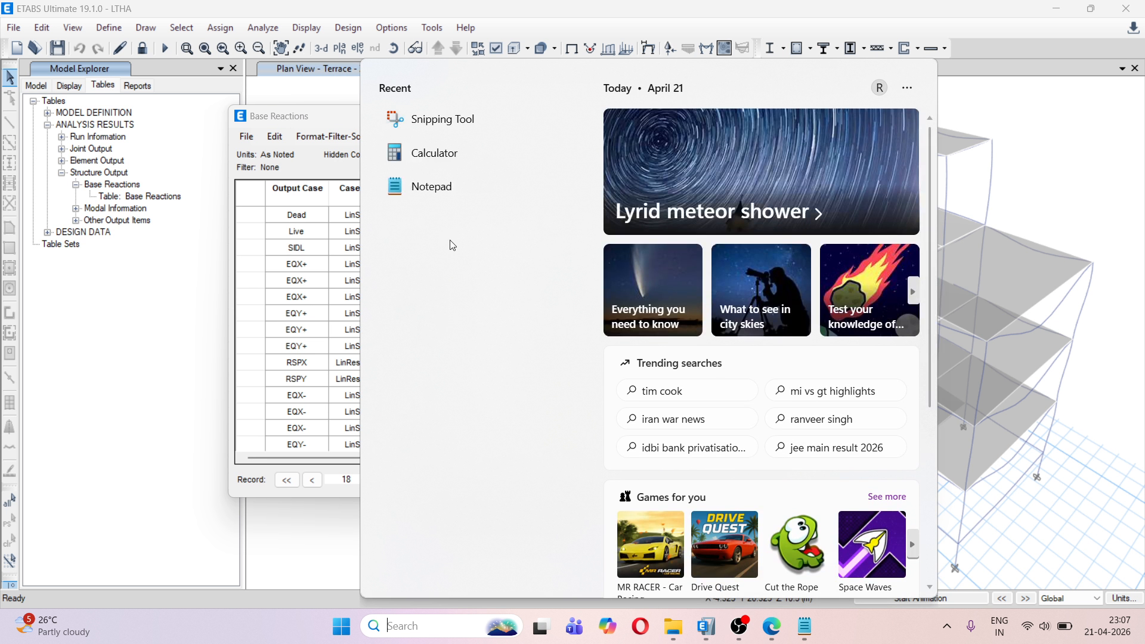
left_click(447, 155)
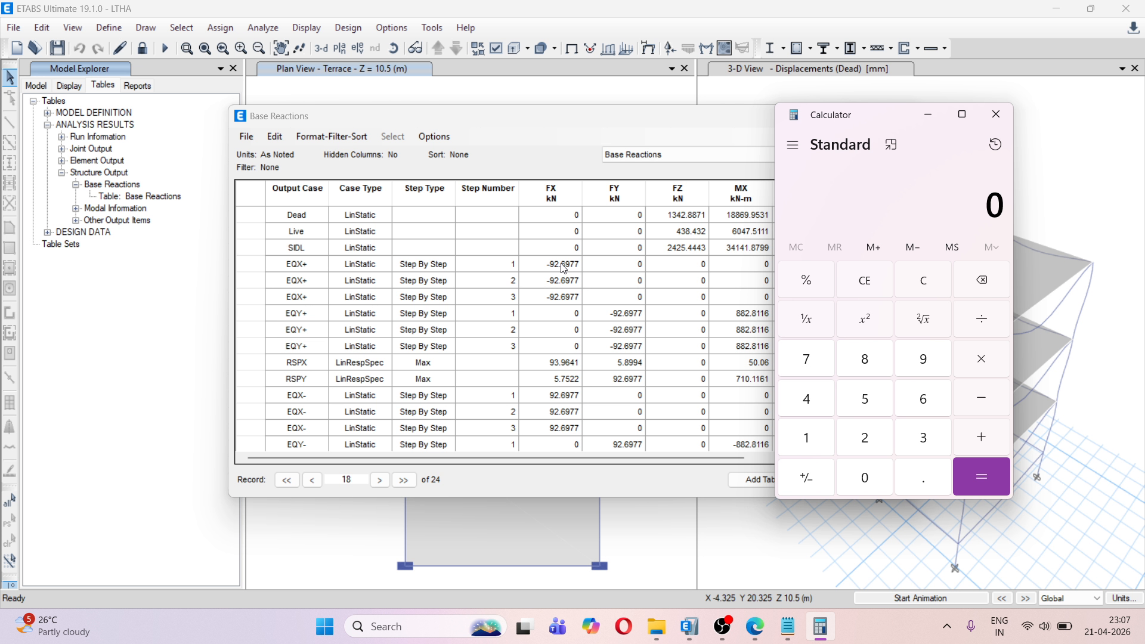
left_click(924, 361)
left_click(875, 441)
left_click(920, 477)
left_click(929, 389)
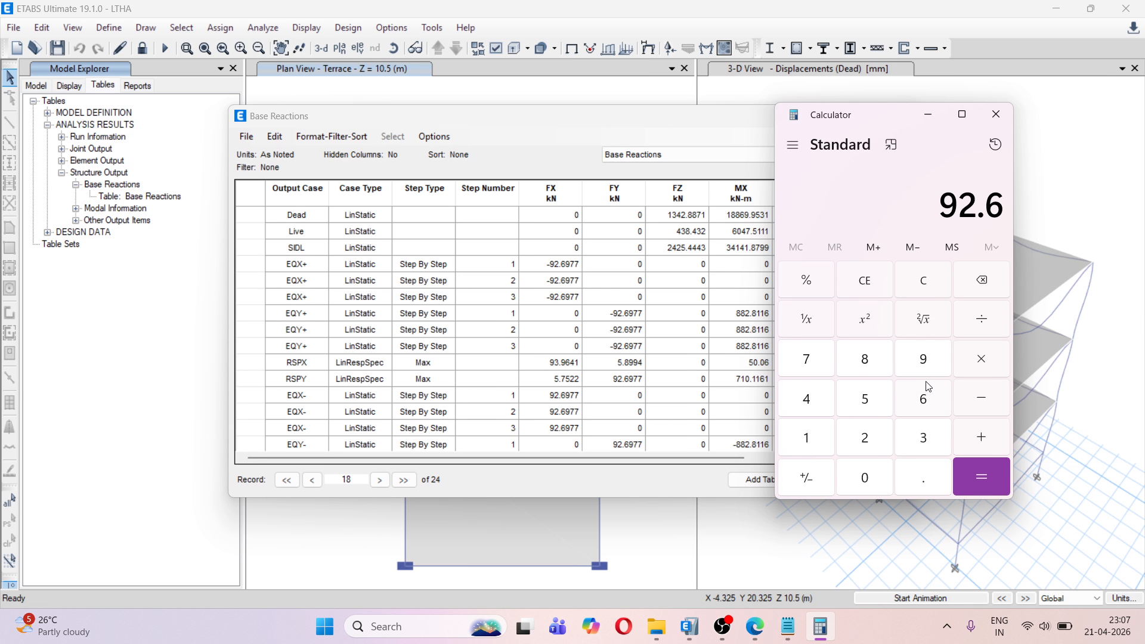
left_click(923, 359)
left_click(807, 360)
left_click(807, 359)
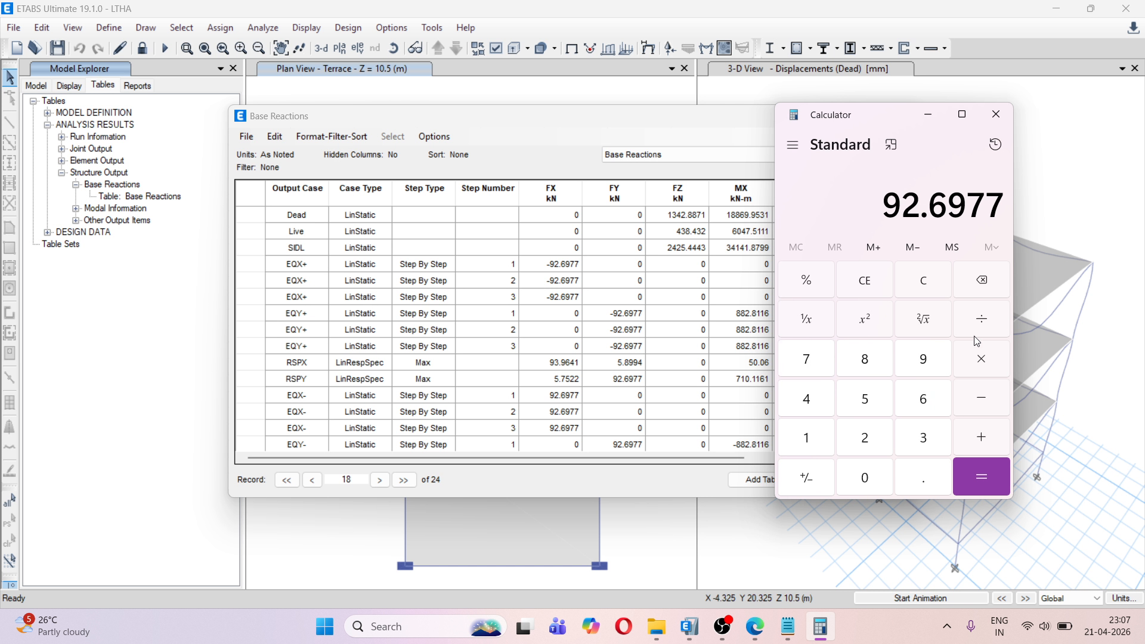
left_click(981, 325)
Divide the EQX base shear by the magnitude of THXY's minimum FX reaction, 63.1551
scroll(667, 331, "down", 1)
scroll(604, 401, "down", 1)
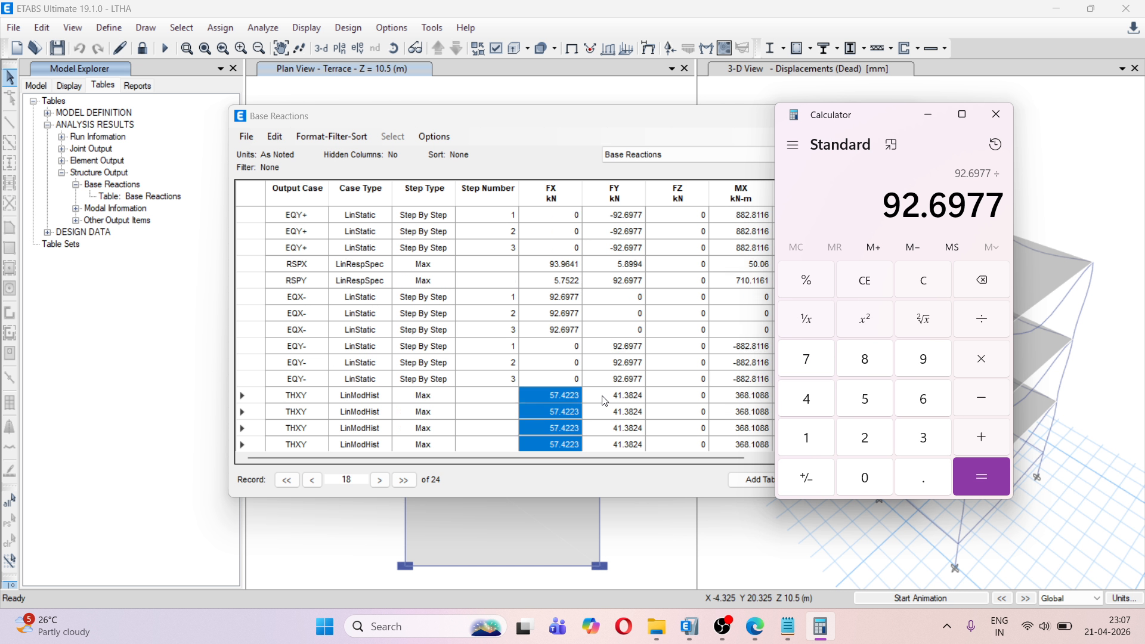
scroll(604, 401, "down", 1)
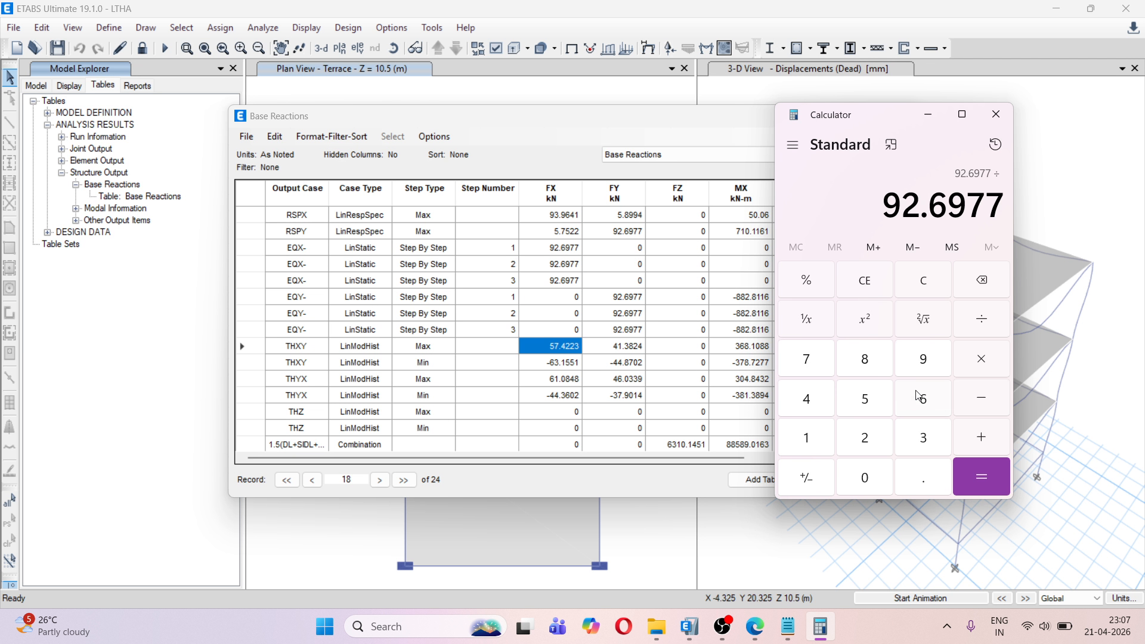
left_click(924, 412)
left_click(925, 440)
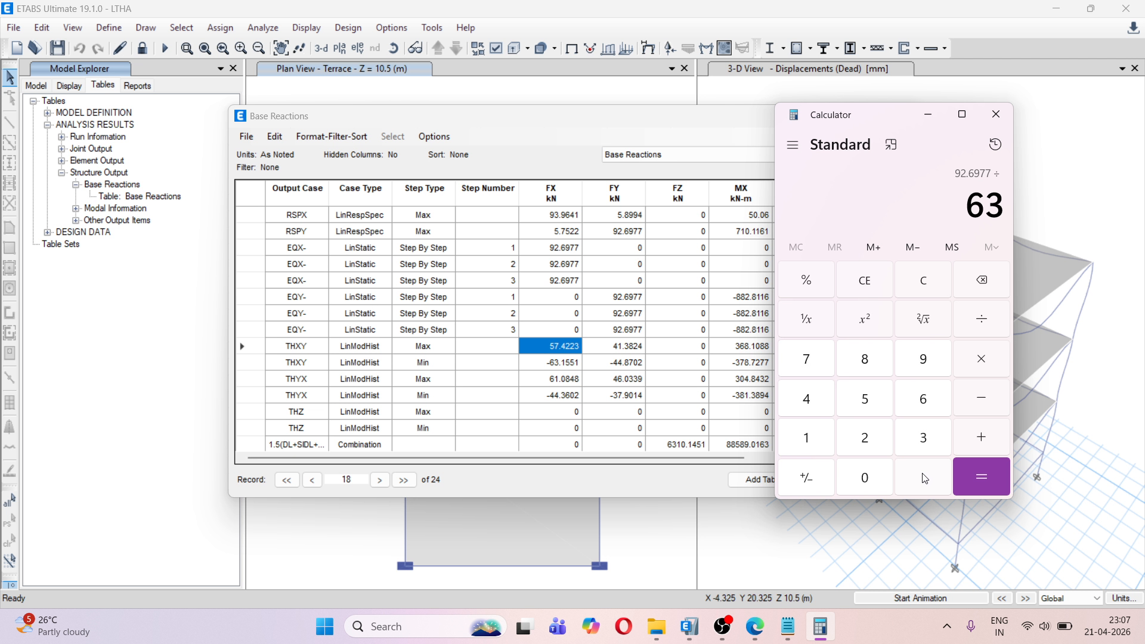
left_click(926, 477)
left_click(814, 442)
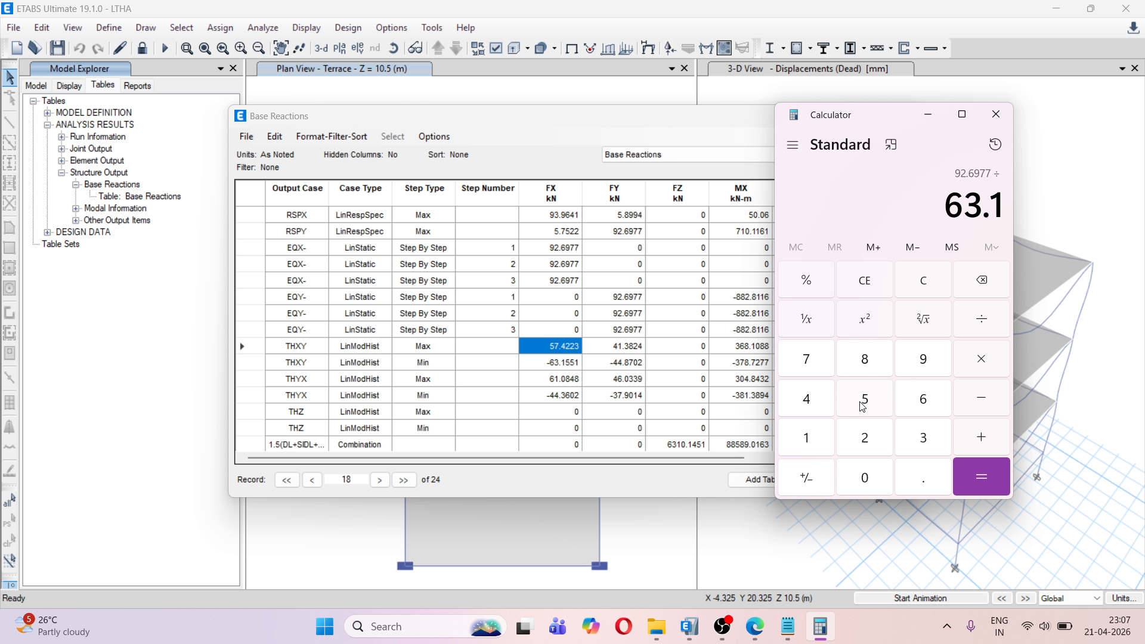
double_click(865, 400)
left_click(817, 440)
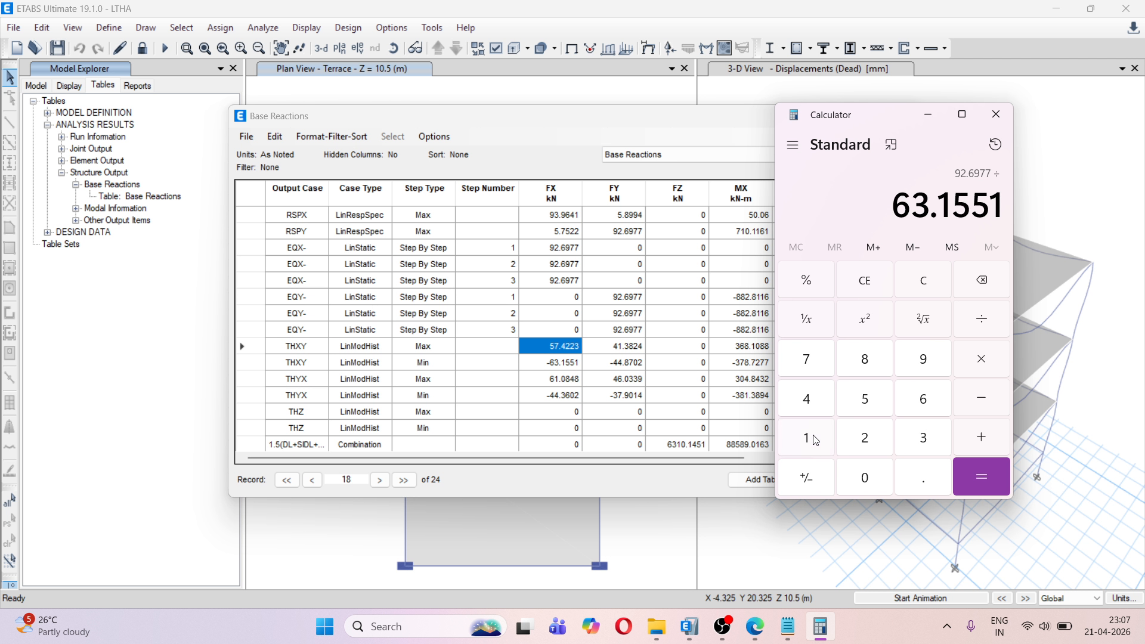
left_click(993, 478)
Copy the quotient into the blank Notepad document as the line "X U1 1.467778532533398"
left_click_drag(785, 197, 1004, 199)
key("ctrl+c")
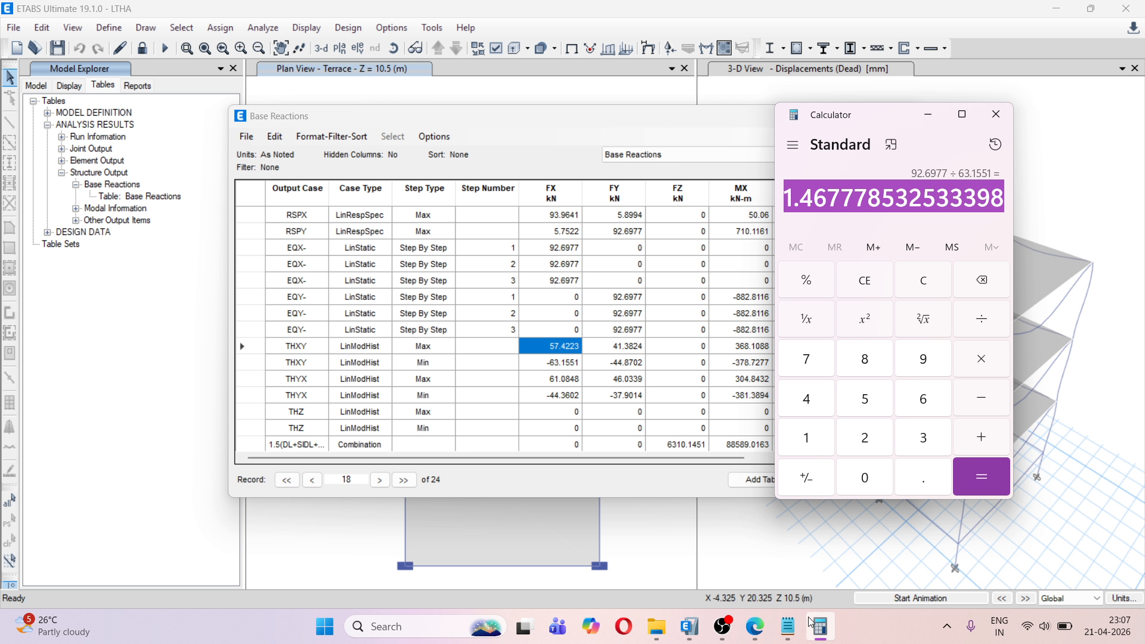
left_click(789, 626)
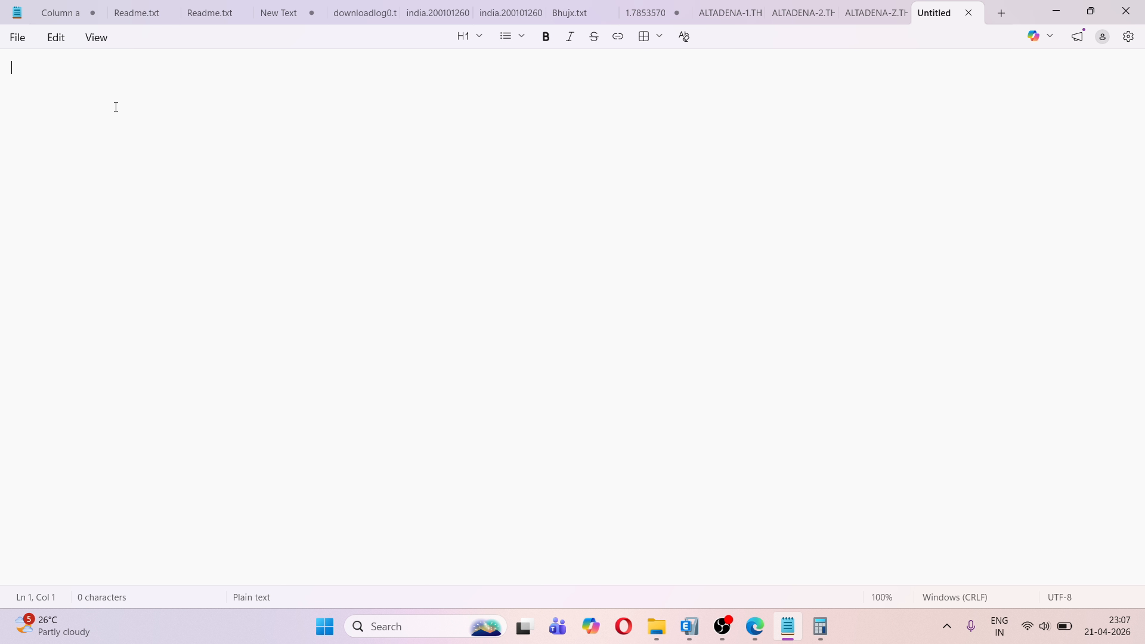
type("x")
key("ctrl+v")
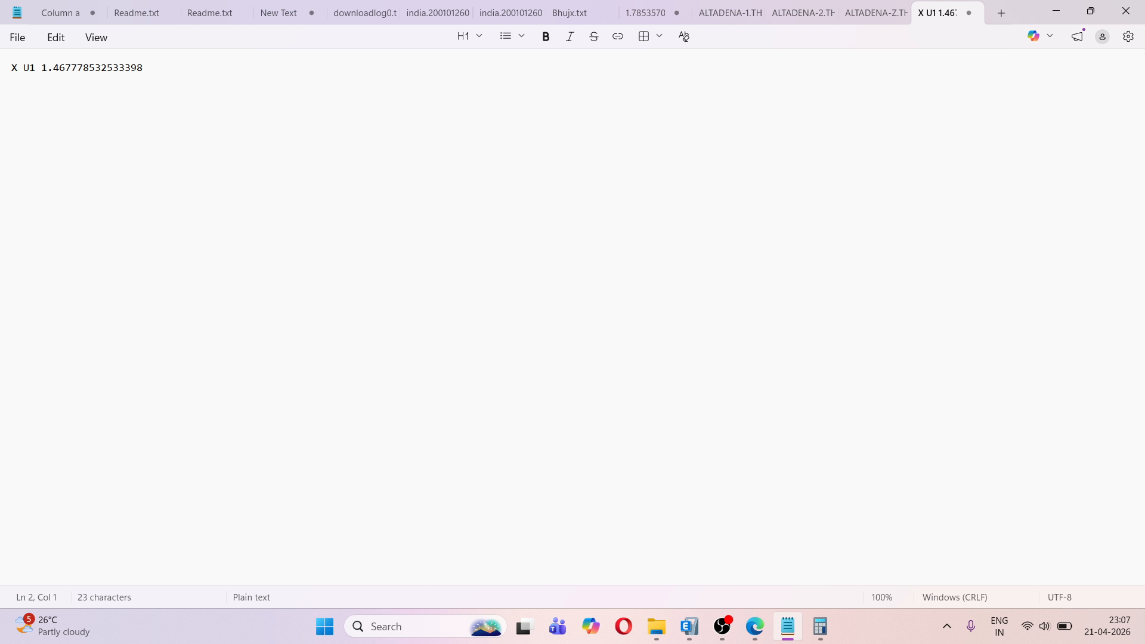
left_click(1056, 12)
Clear the calculator and enter the EQY static base shear 92.6977 from the FY column as the dividend
left_click(923, 280)
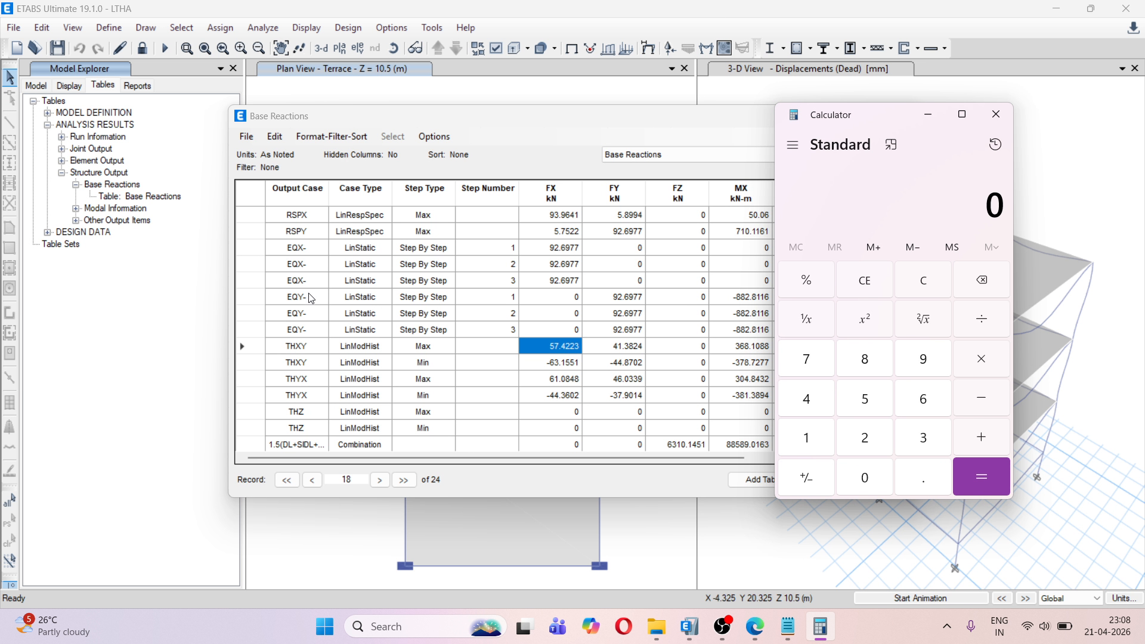
left_click(623, 299)
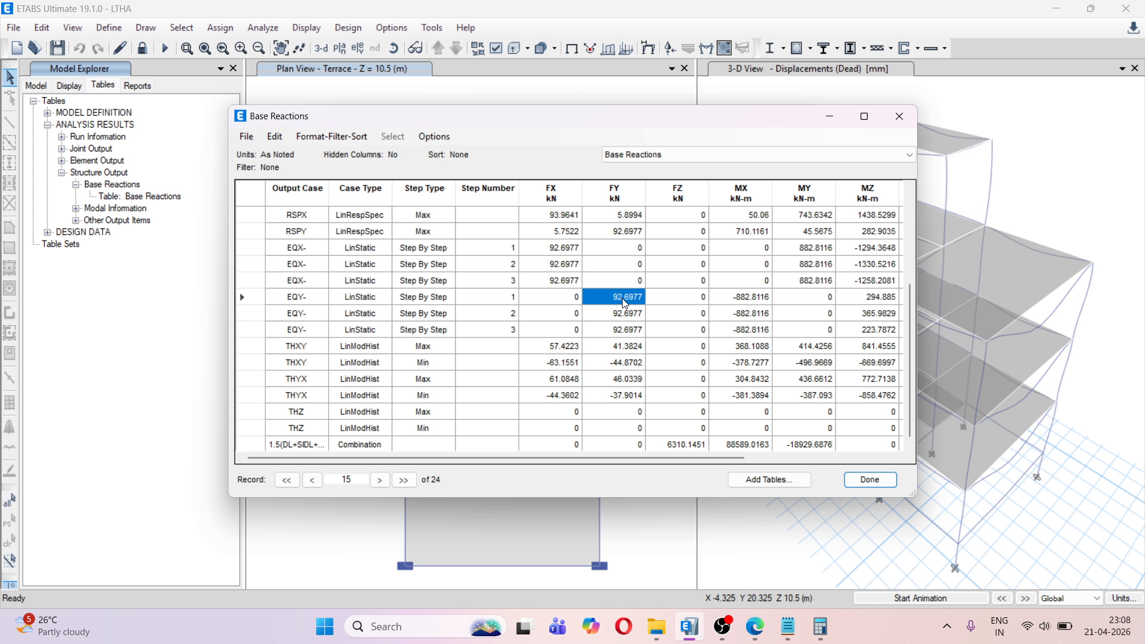
left_click(822, 634)
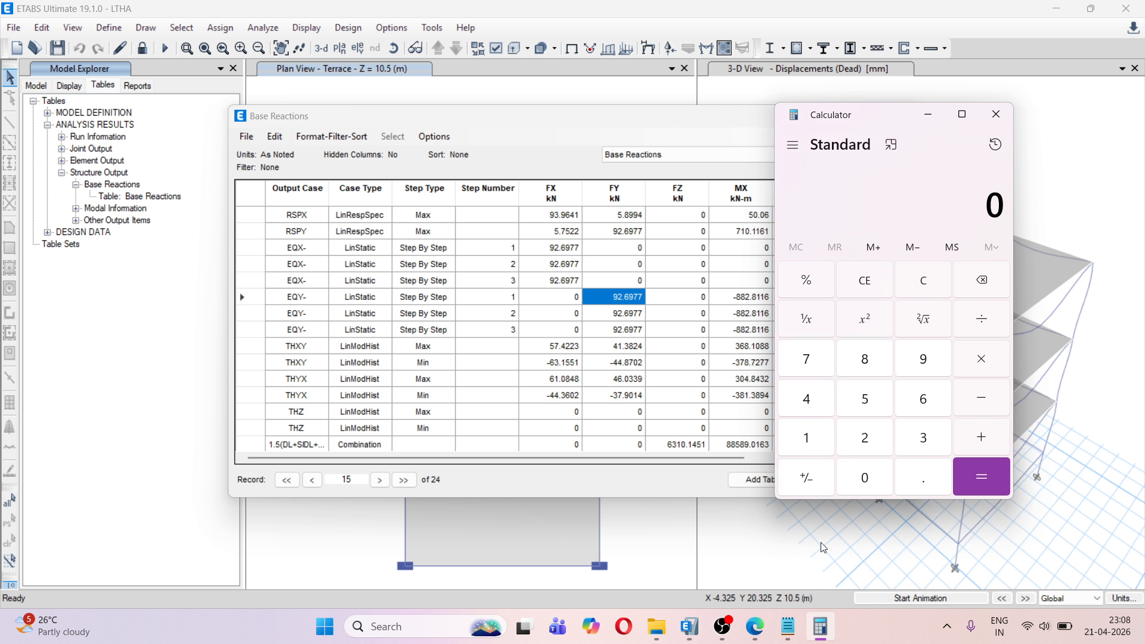
left_click(923, 360)
left_click(877, 440)
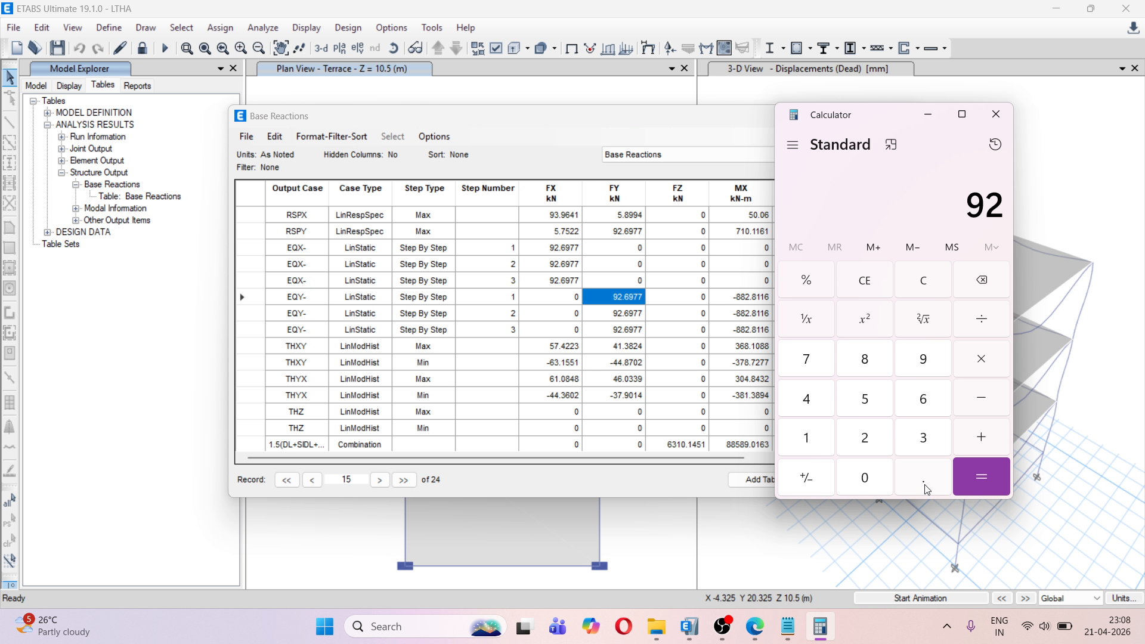
left_click(923, 477)
left_click(922, 399)
left_click(901, 360)
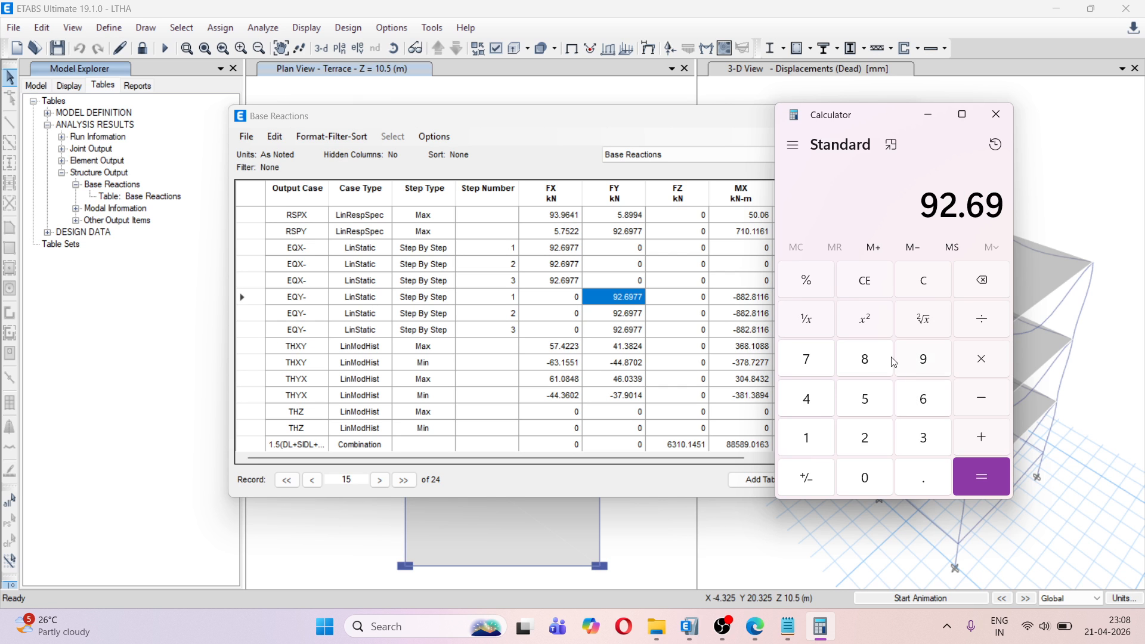
double_click(807, 361)
left_click(983, 320)
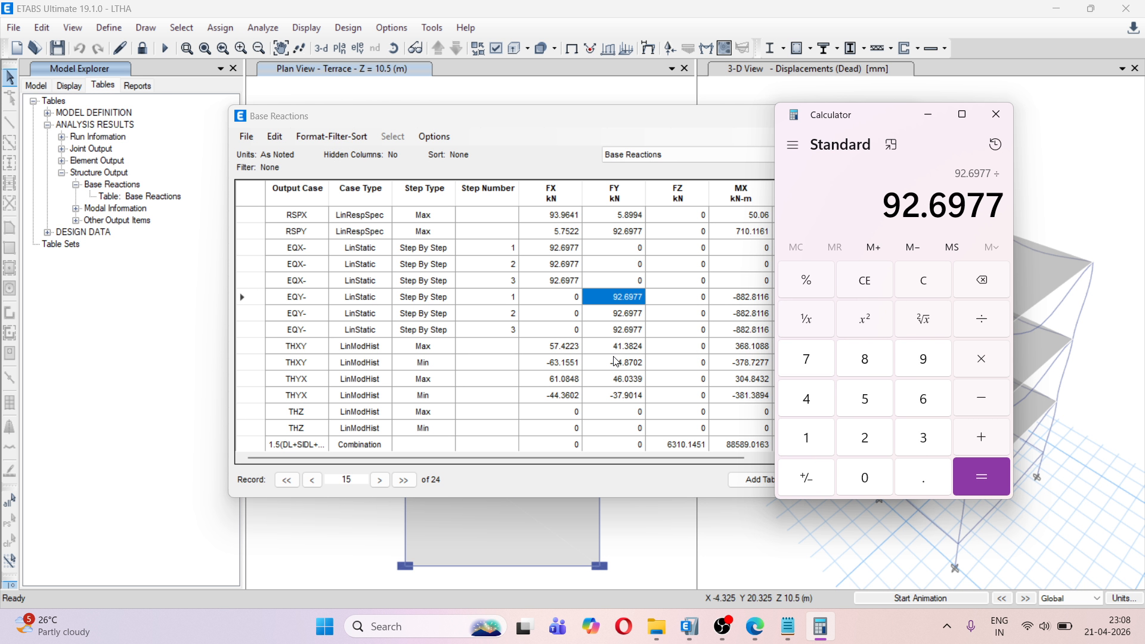
Divide the EQY base shear by the magnitude of THXY's minimum FY reaction, 44.8702
scroll(616, 361, "down", 1)
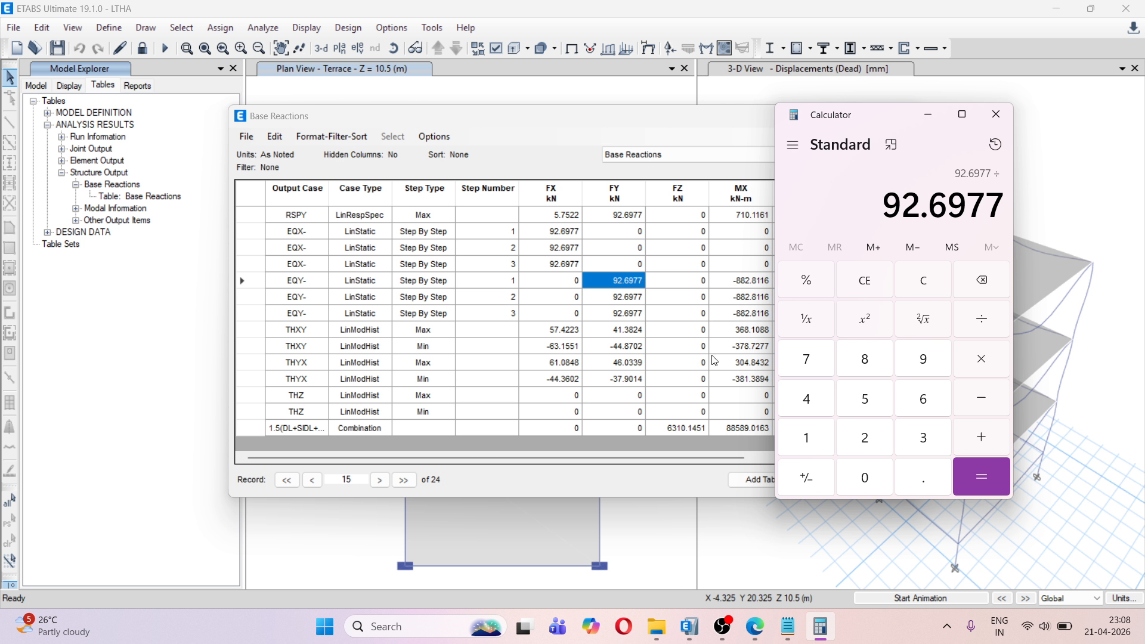
left_click(819, 406)
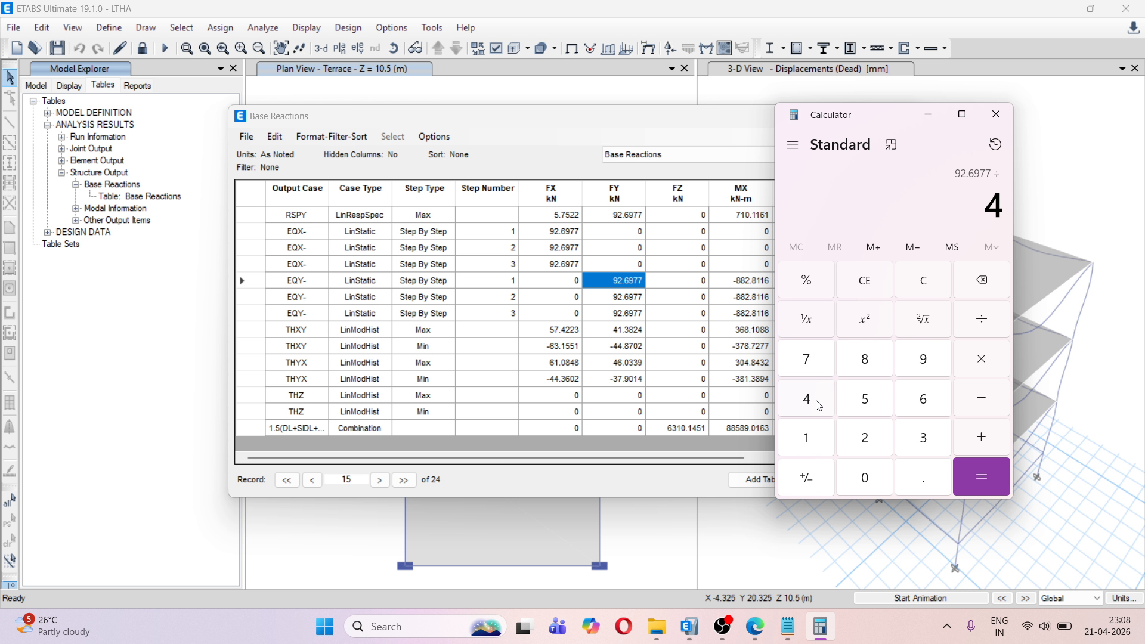
left_click(819, 406)
left_click(909, 476)
left_click(865, 361)
left_click(821, 360)
left_click(867, 478)
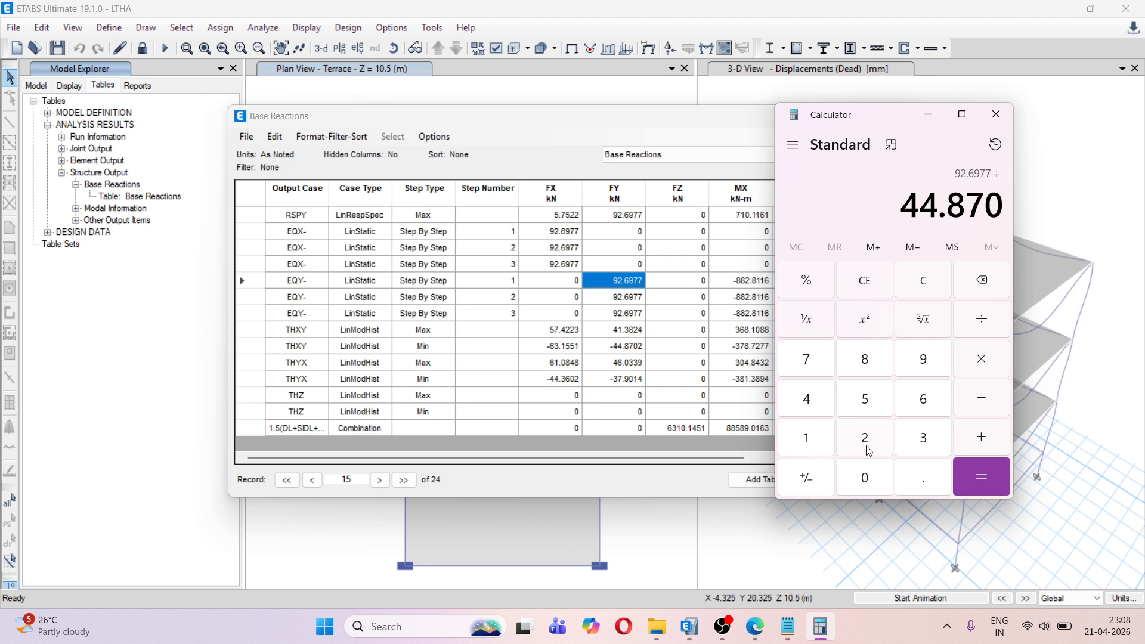
left_click(866, 439)
left_click(978, 476)
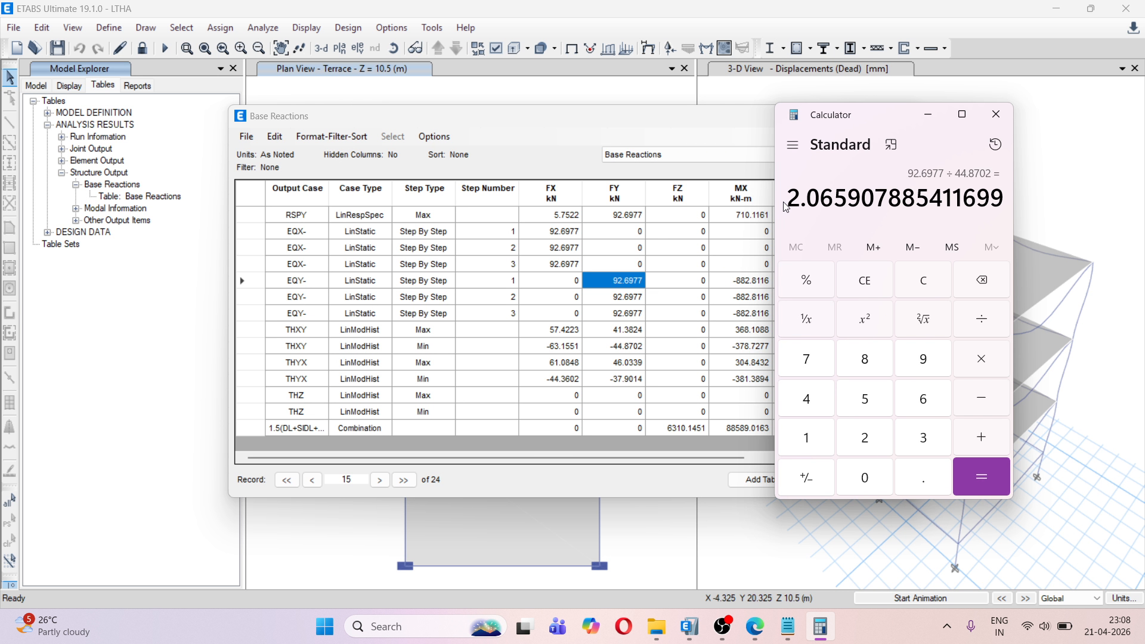
Add a second line "Y U2" to the Notepad note with the copied quotient 2.065907885411699
left_click_drag(796, 199, 904, 201)
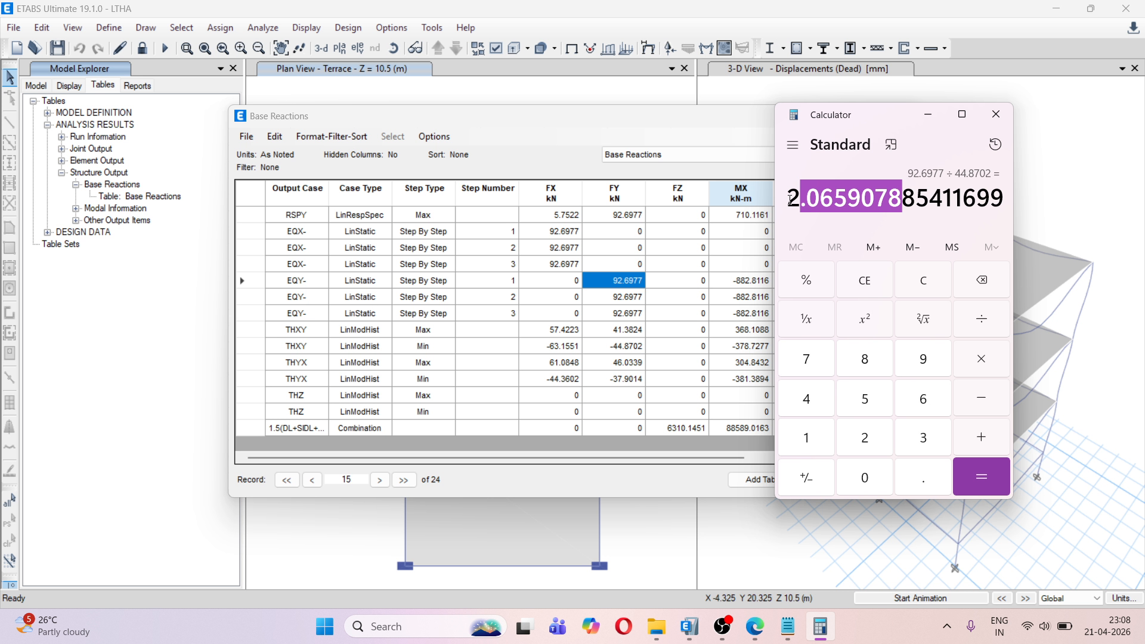
left_click_drag(789, 200, 999, 204)
key("ctrl+c")
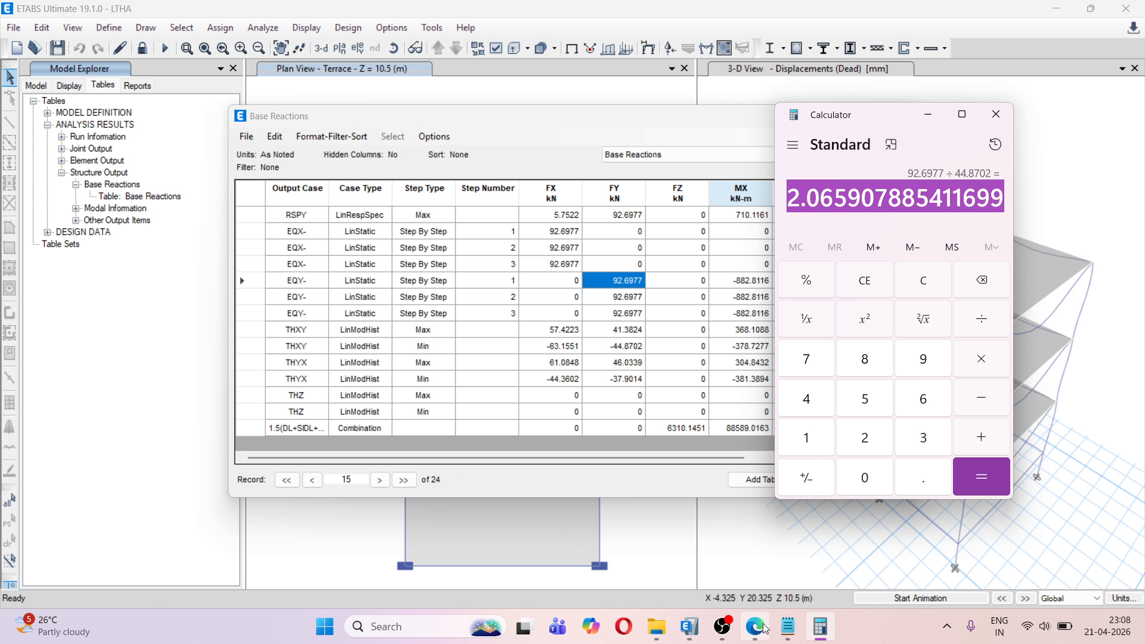
left_click(787, 630)
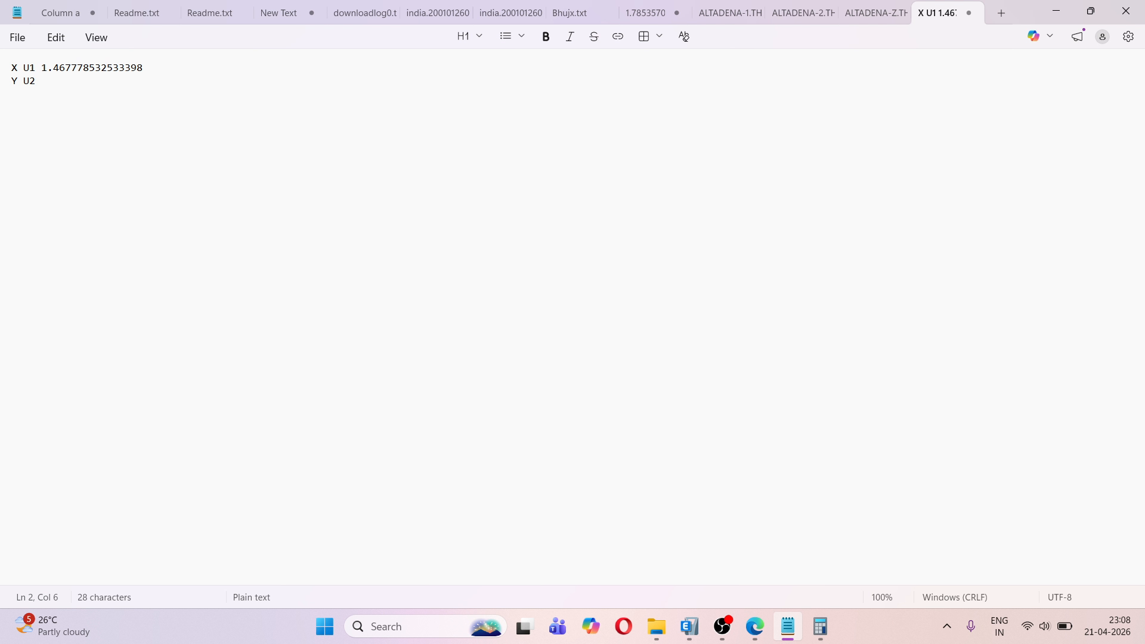
key("ctrl+v")
left_click(1056, 11)
Clear the calculator and enter the EQX static base shear 92.6977 as the dividend for THYX's X-direction scale factor
left_click(892, 286)
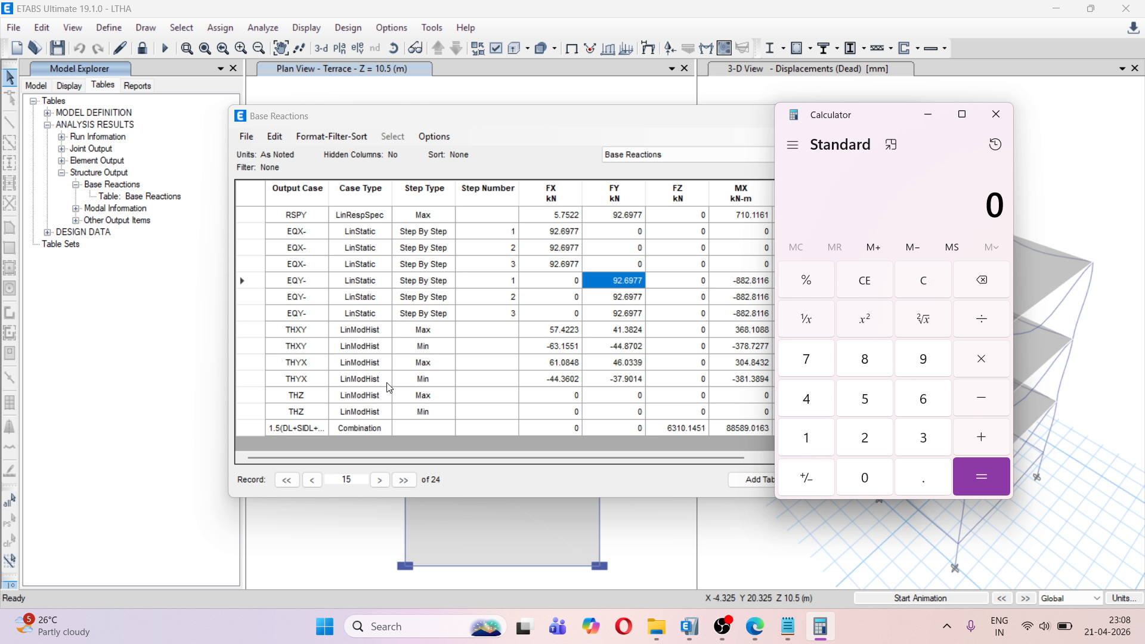
left_click(556, 368)
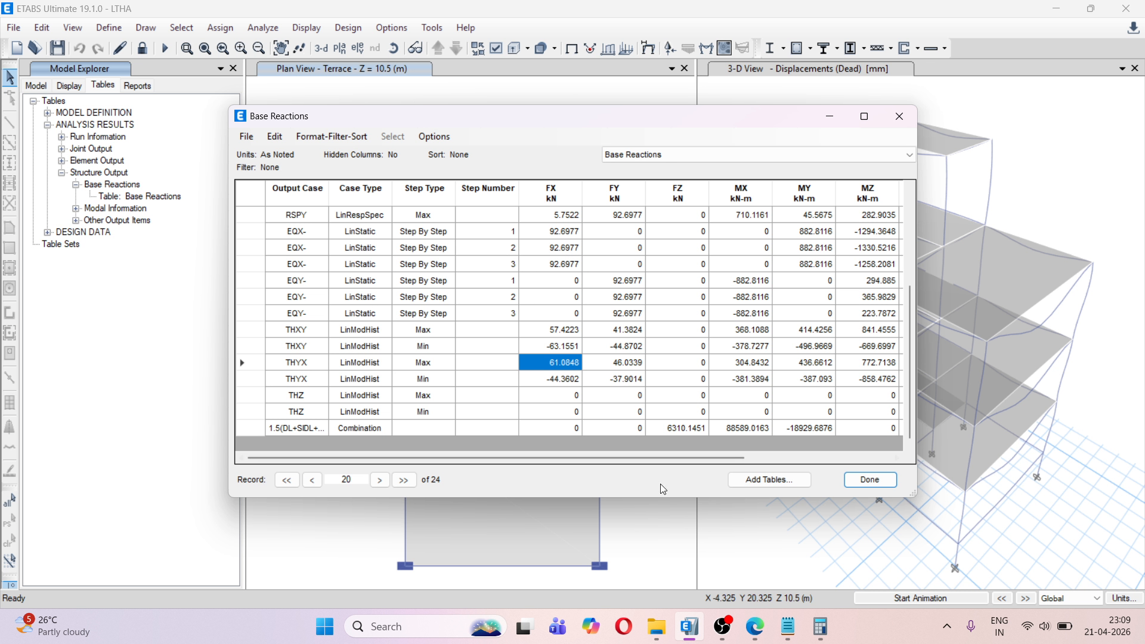
left_click(821, 626)
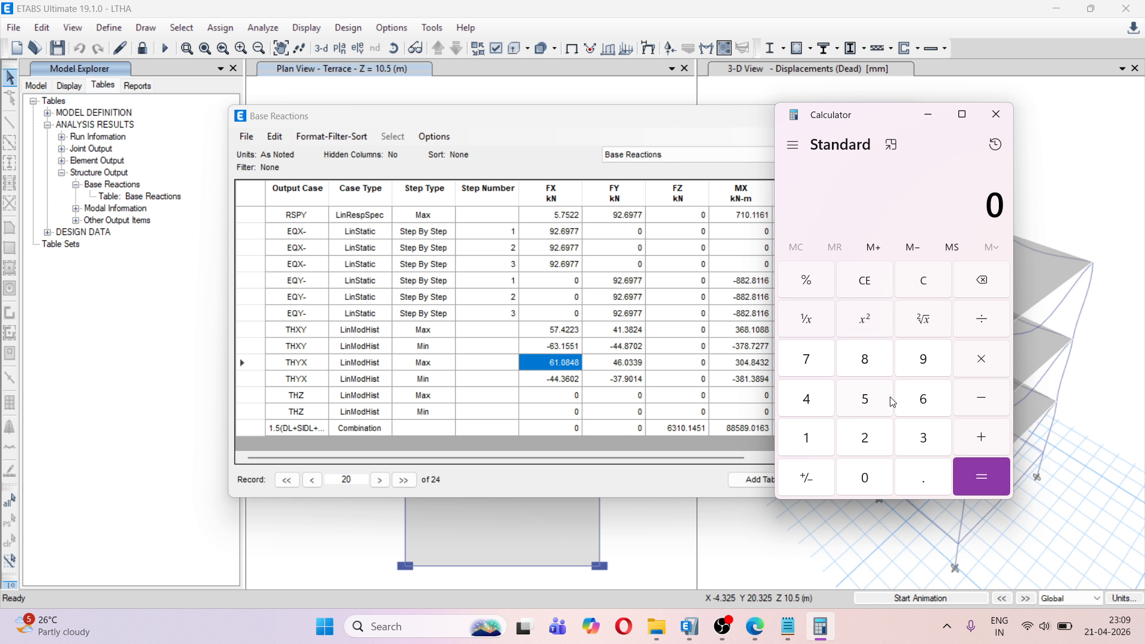
left_click(922, 361)
left_click(878, 432)
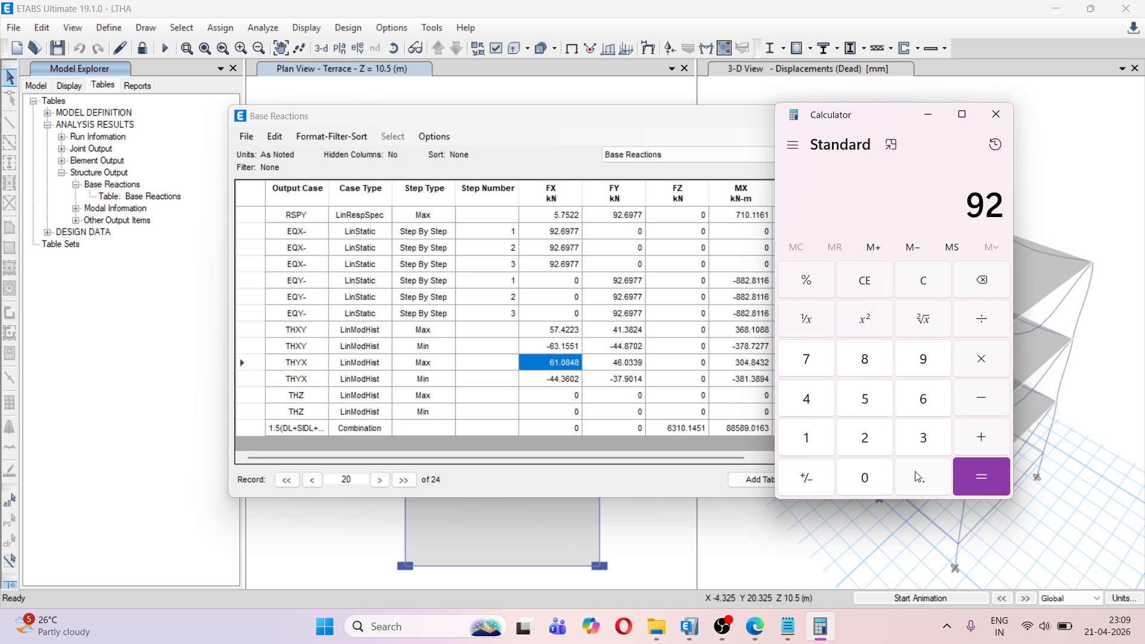
left_click(919, 477)
left_click(924, 401)
left_click(924, 358)
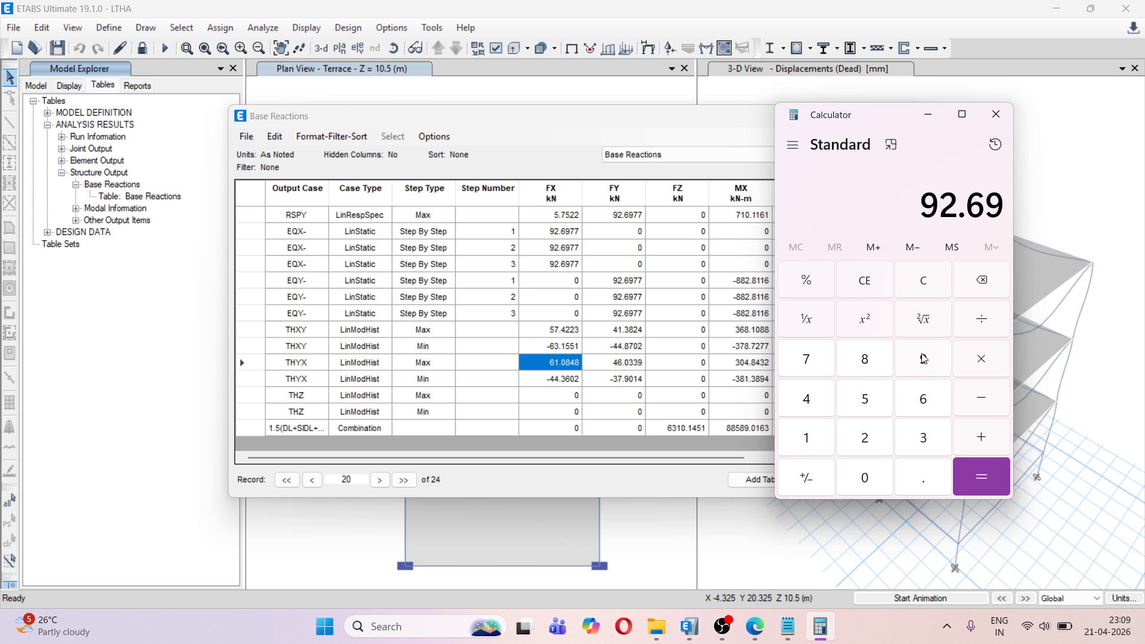
double_click(804, 355)
left_click(978, 322)
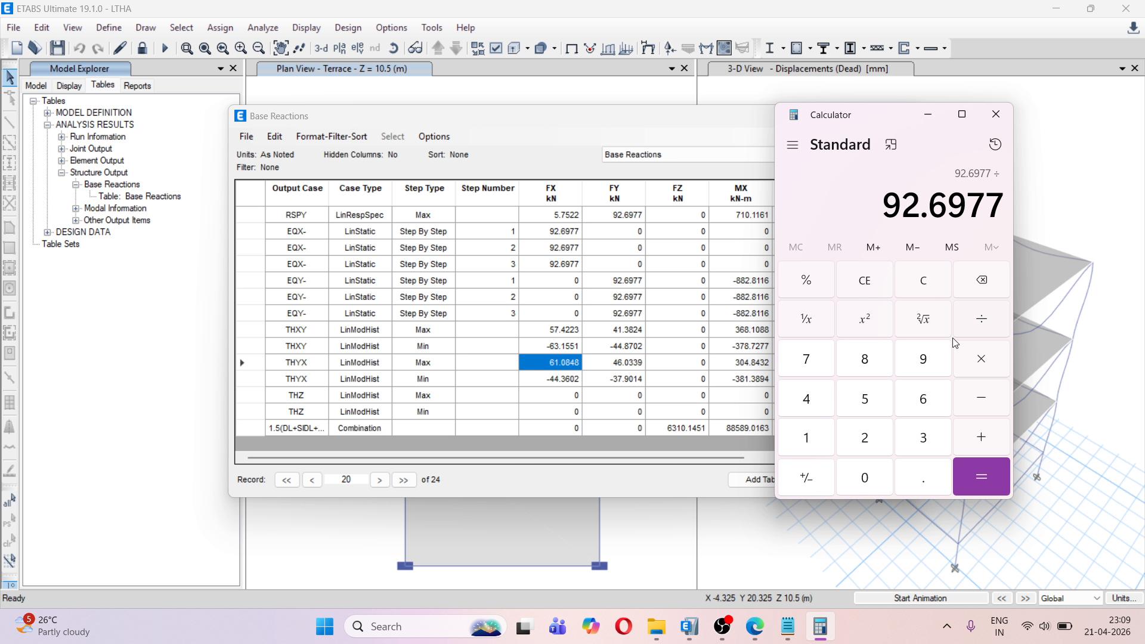
Divide the EQX base shear by THYX's maximum FX reaction, 61.0848
left_click(918, 403)
left_click(809, 442)
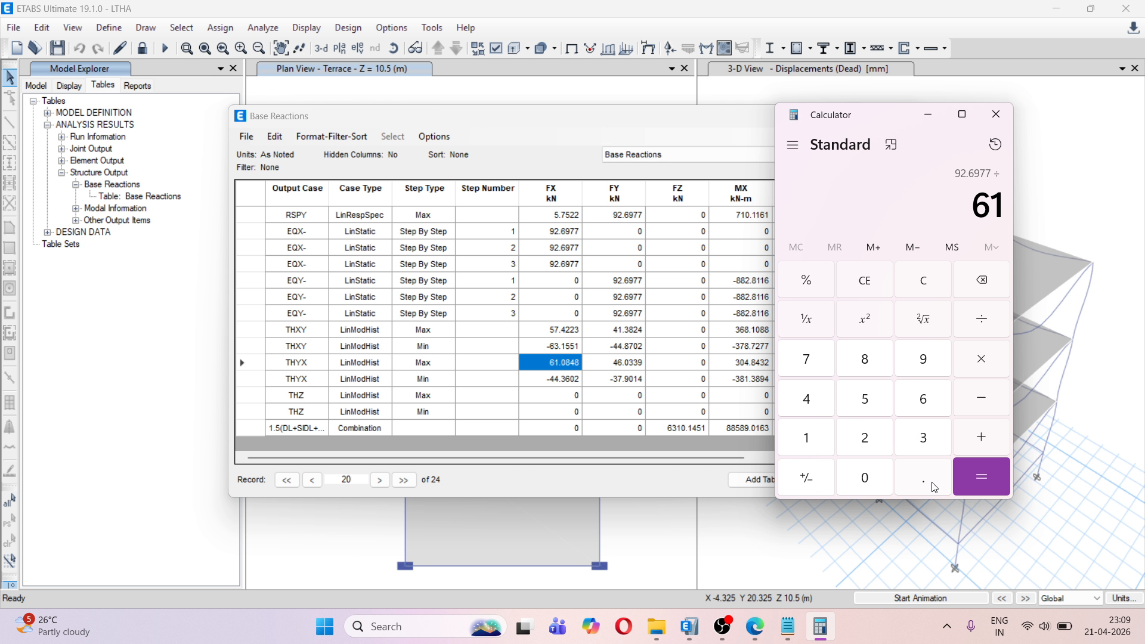
left_click(932, 486)
left_click(866, 483)
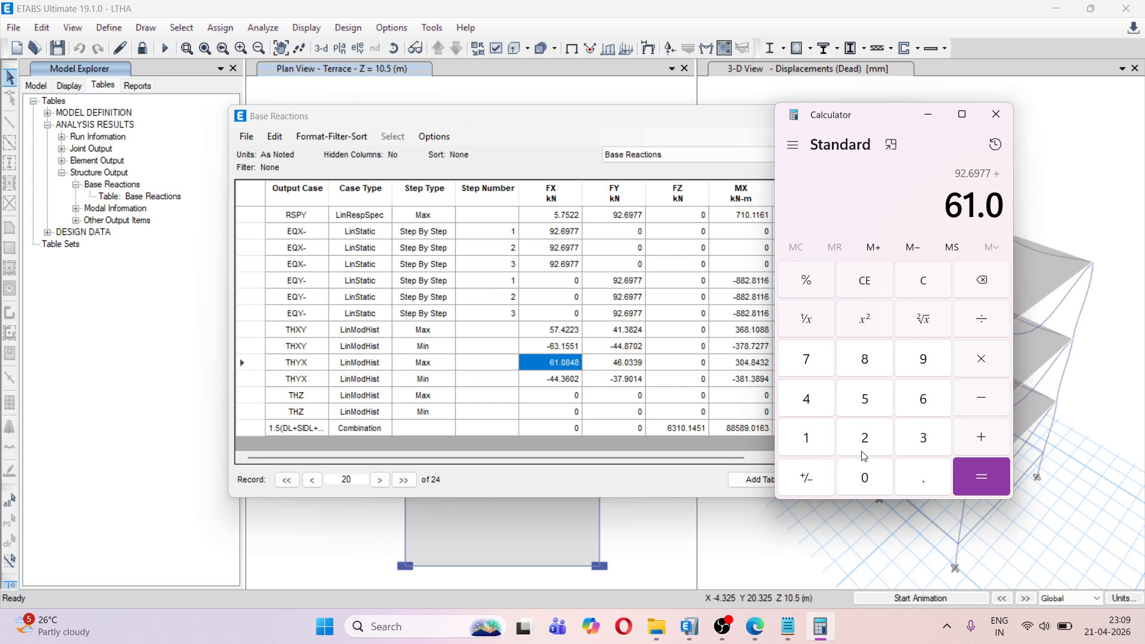
left_click(866, 360)
left_click(809, 401)
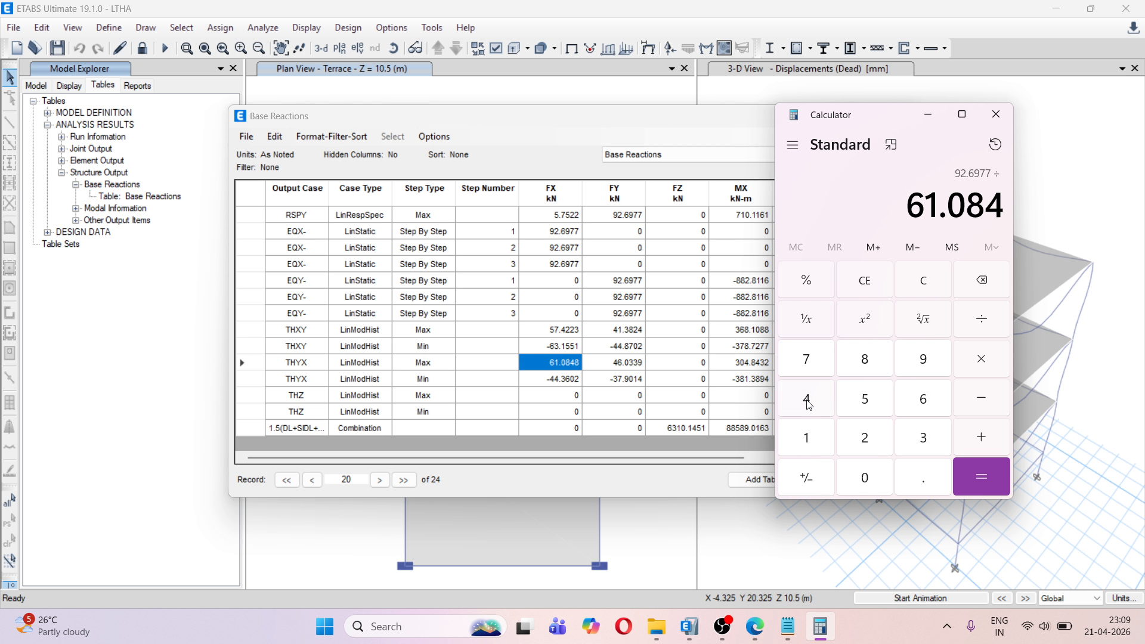
left_click(867, 362)
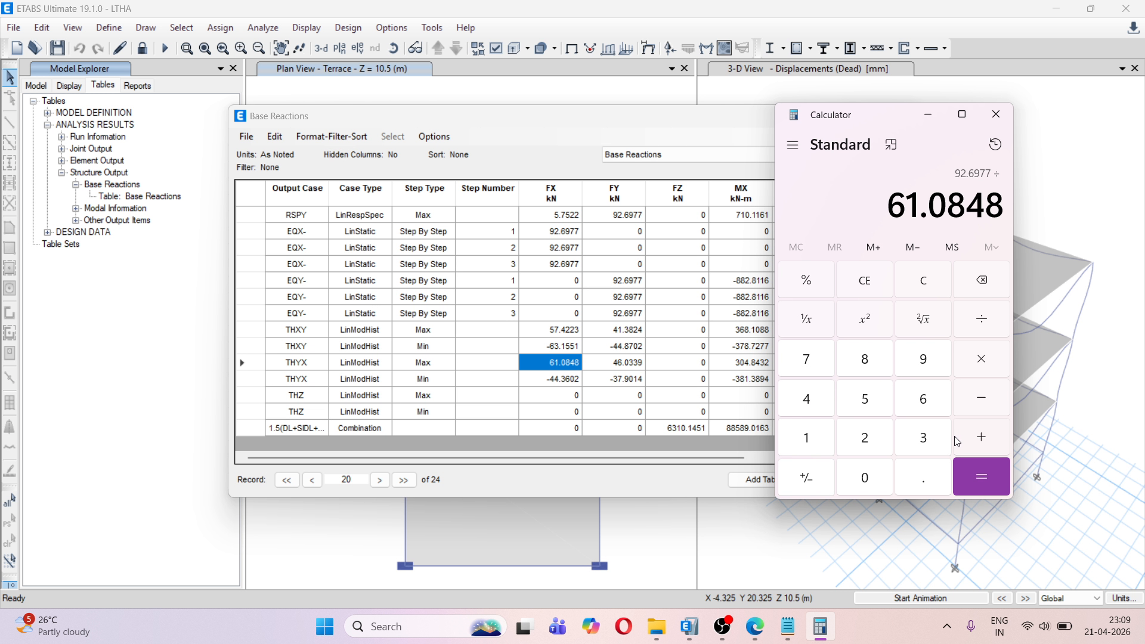
left_click(998, 486)
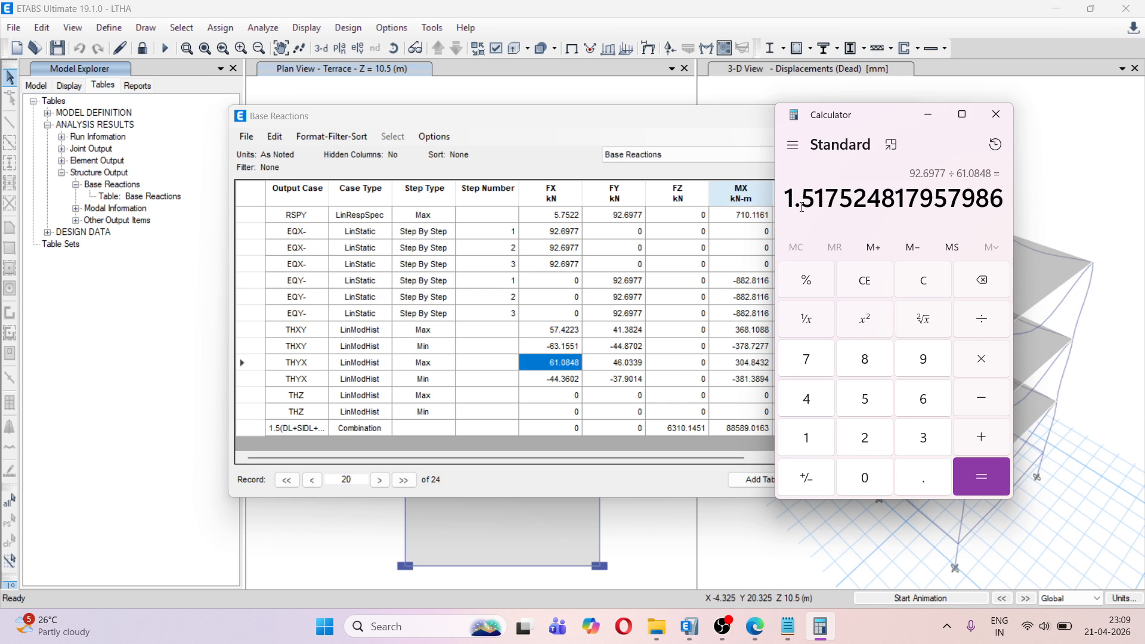
Copy the quotient into the Notepad note as a separate line "X U1 1.517524817957986", below a blank line
left_click_drag(786, 199, 999, 203)
key("ctrl+c")
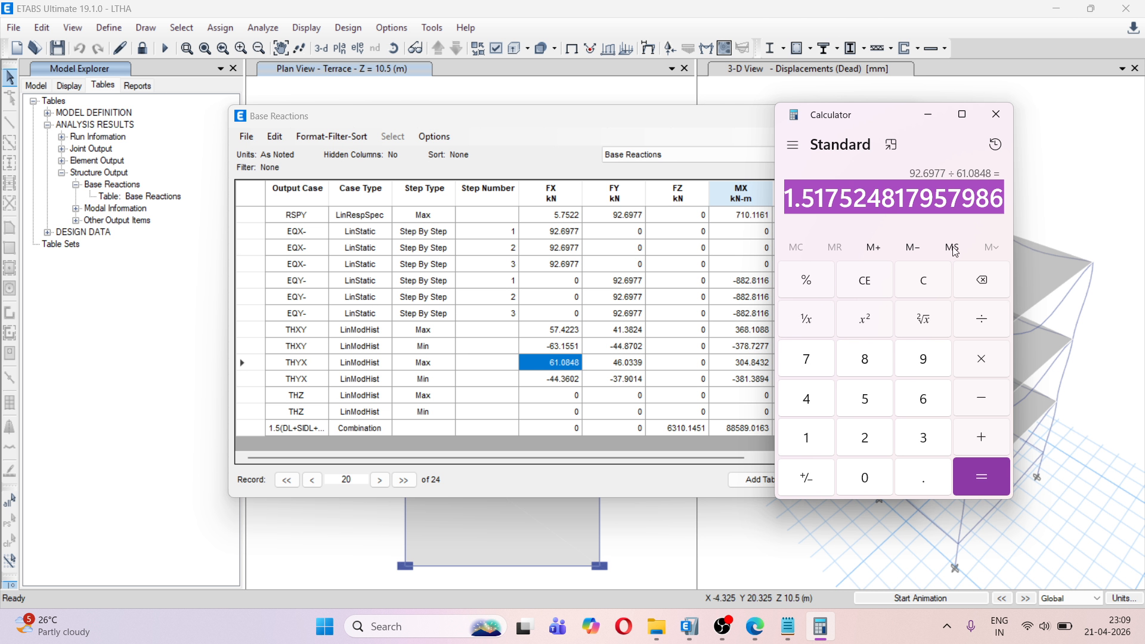
left_click(788, 626)
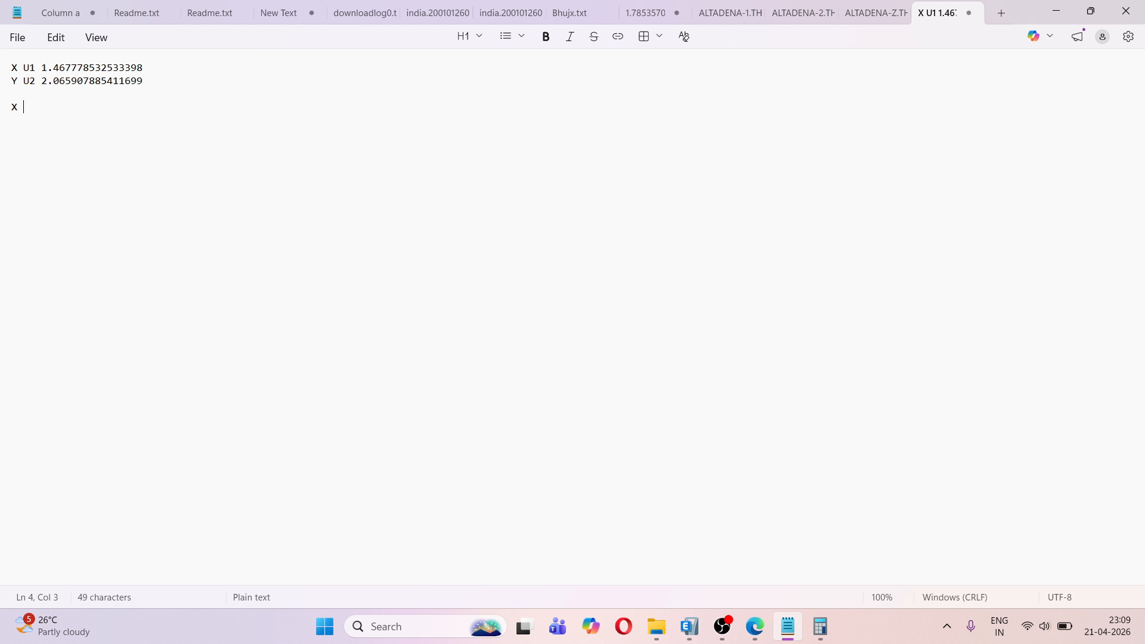
type("U1")
key("ctrl+v")
key("Return")
Switch to ETABS and compare THYX's maximum and minimum FY values in the Base Reactions table to identify the larger magnitude
mouse_move(756, 636)
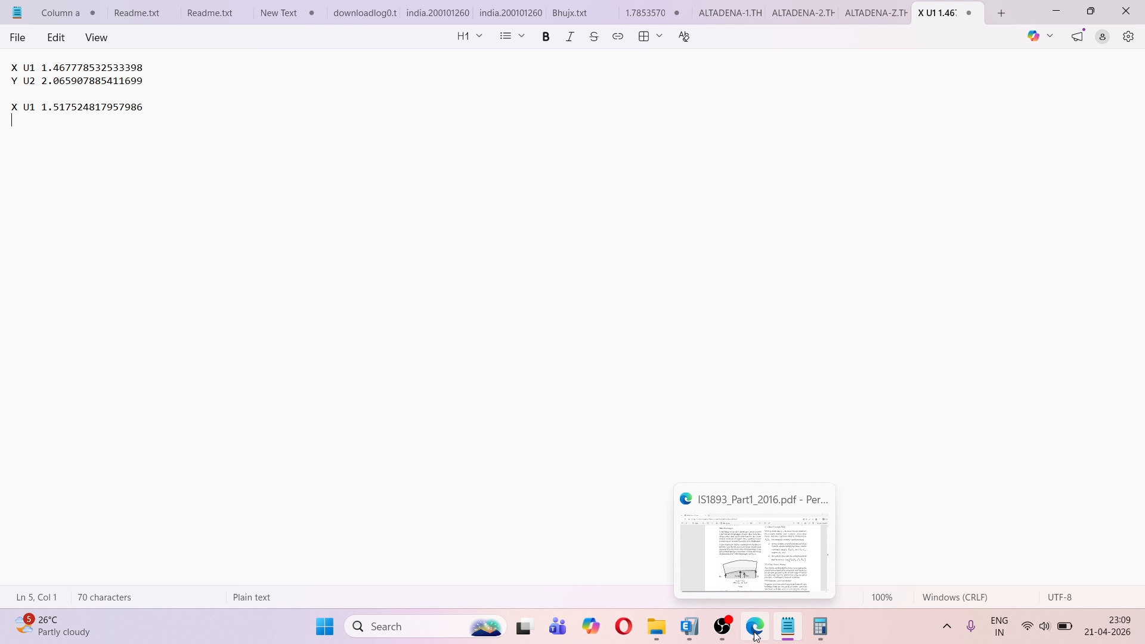
left_click(691, 626)
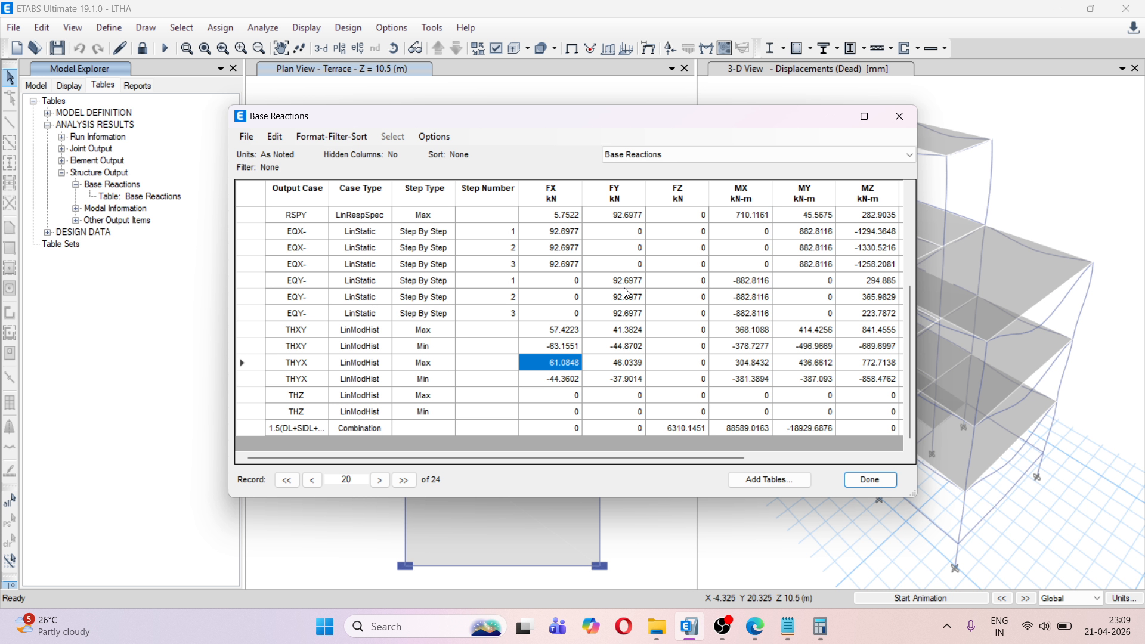
left_click(619, 378)
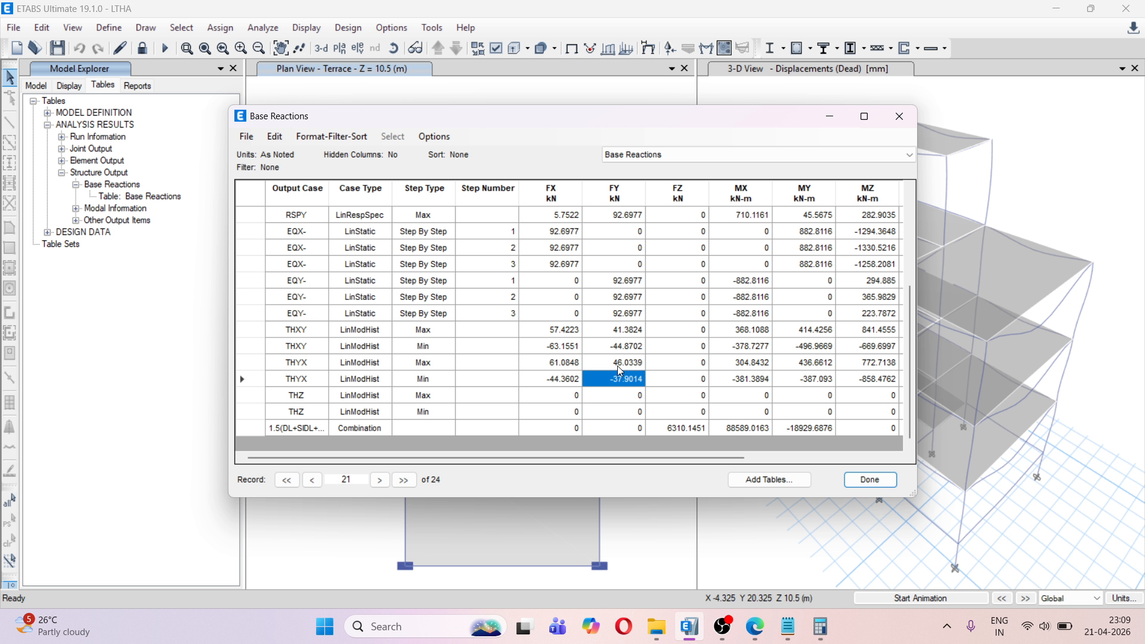
left_click(619, 366)
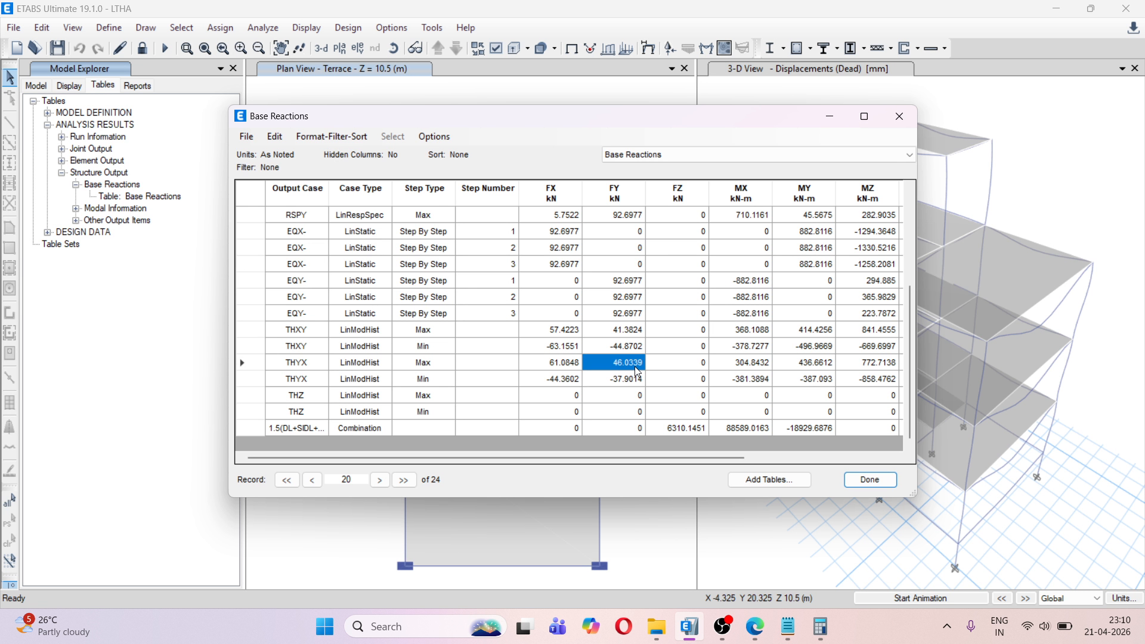
left_click_drag(309, 362, 308, 377)
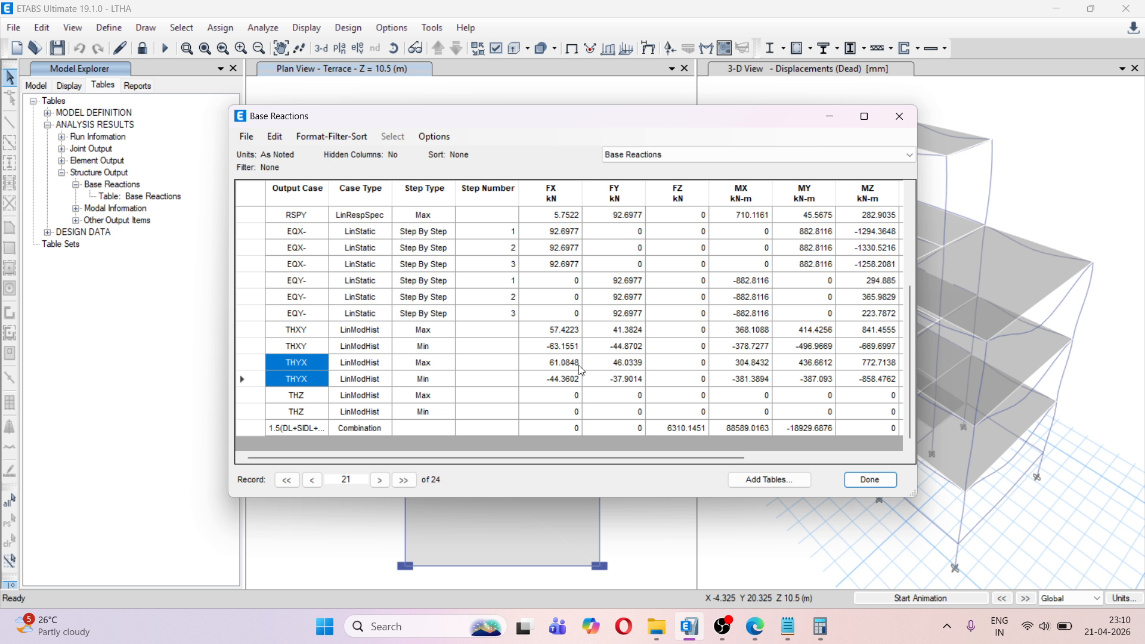
left_click_drag(618, 352, 618, 374)
left_click(614, 376)
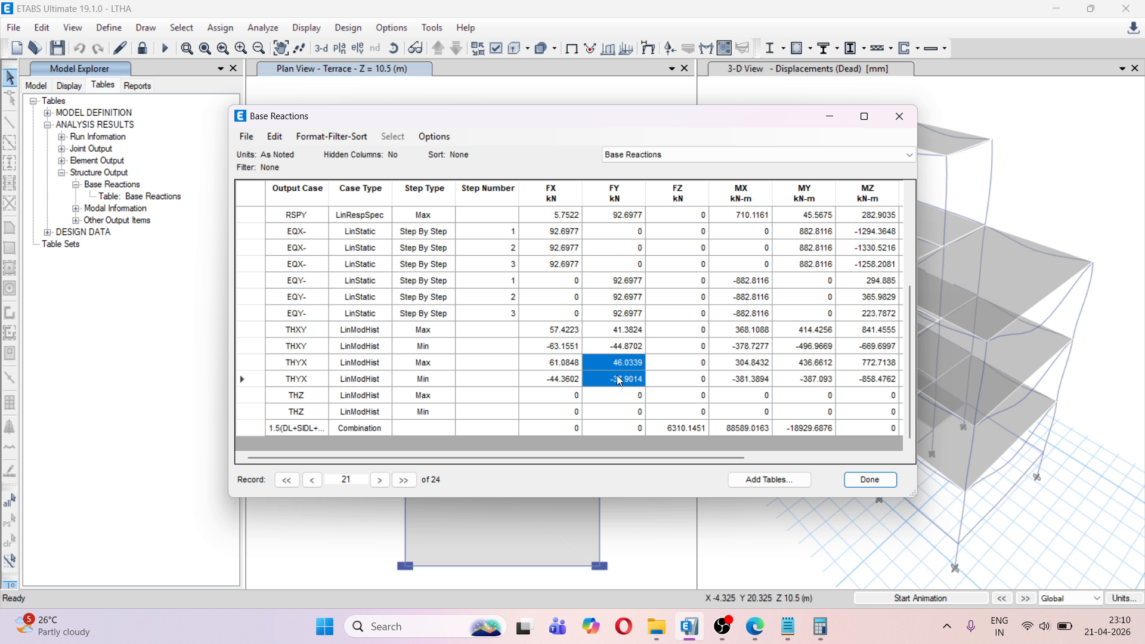
left_click(618, 366)
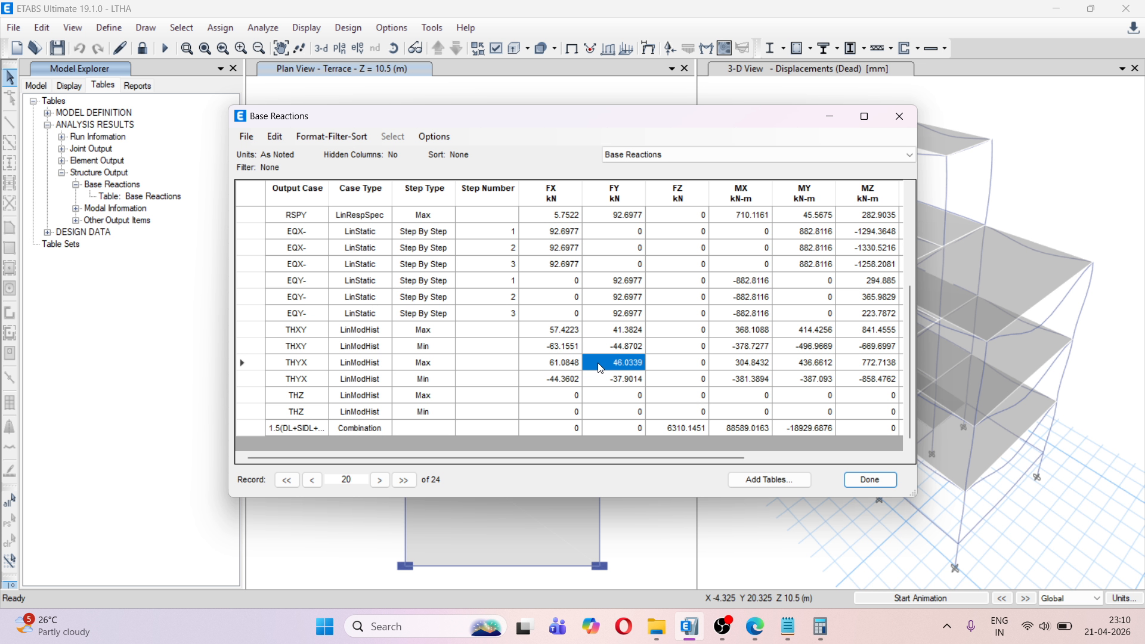
Clear the calculator and enter the EQY static base shear 92.6977 for THYX's Y-direction scale factor
left_click(821, 627)
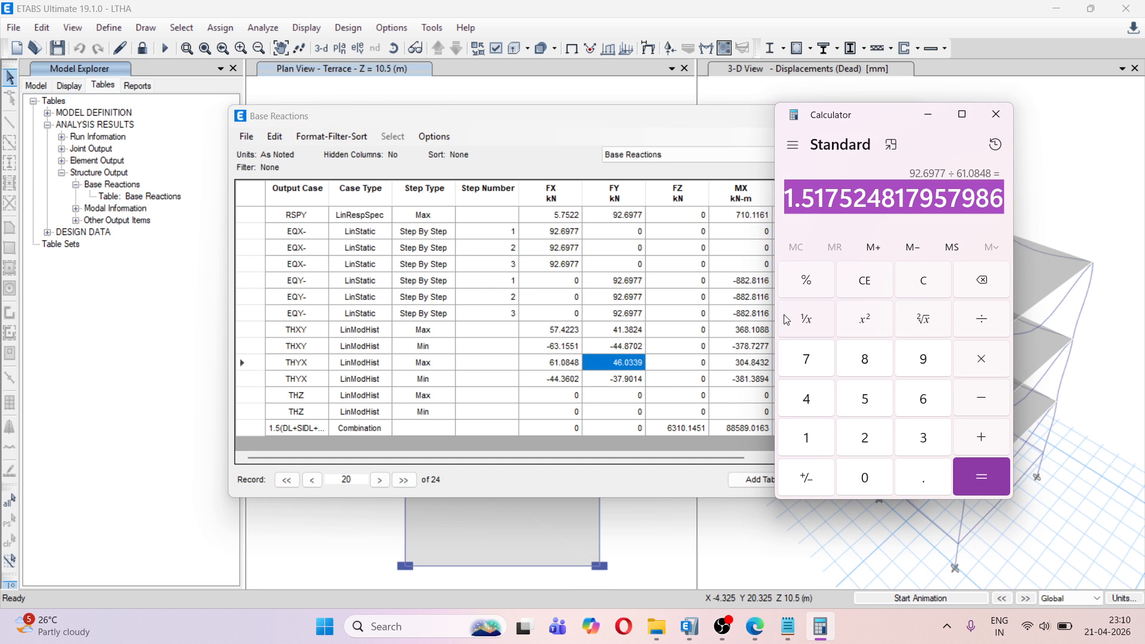
left_click(920, 292)
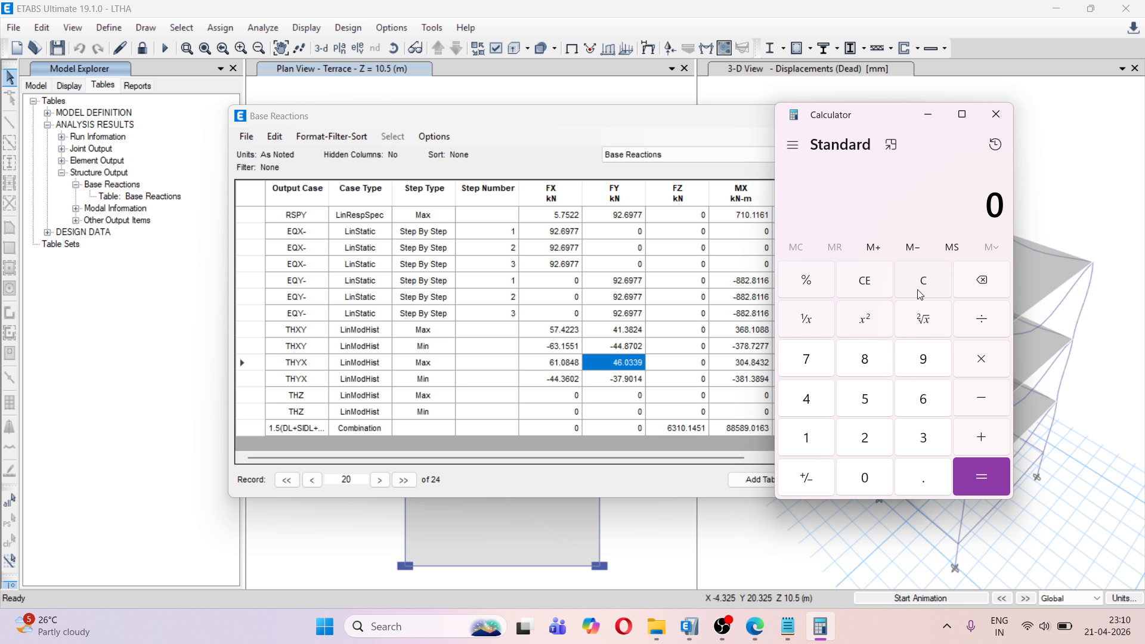
left_click(929, 356)
left_click(868, 438)
left_click(919, 475)
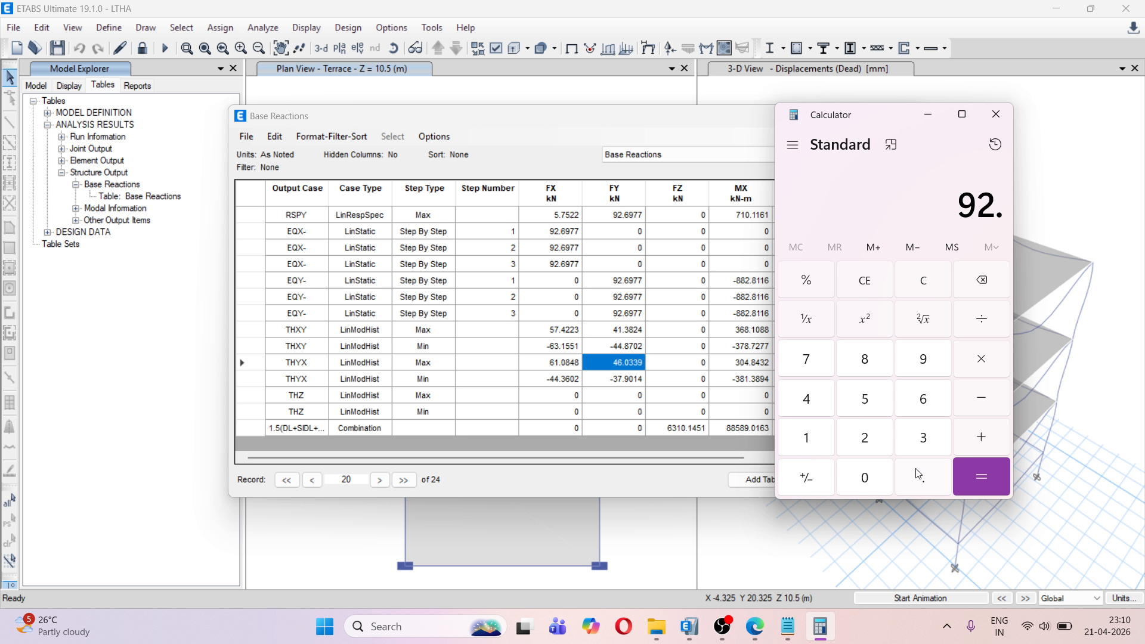
left_click(922, 399)
left_click(927, 357)
left_click(811, 352)
left_click(810, 353)
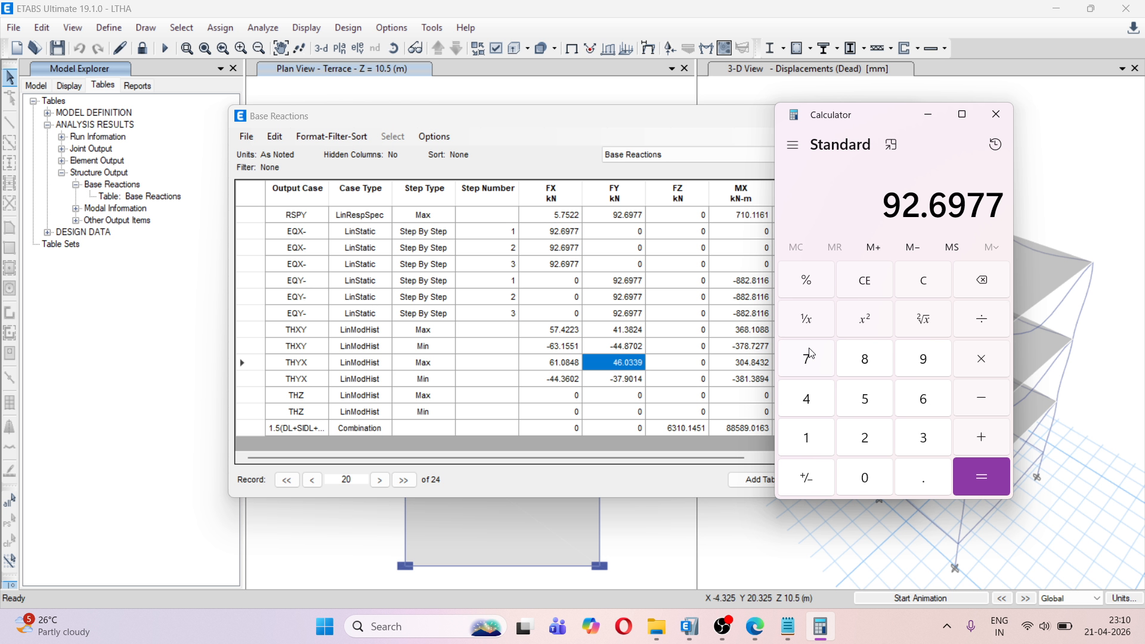
Divide the EQY base shear by THYX's maximum FY reaction, 46.0339
left_click(989, 315)
left_click(819, 401)
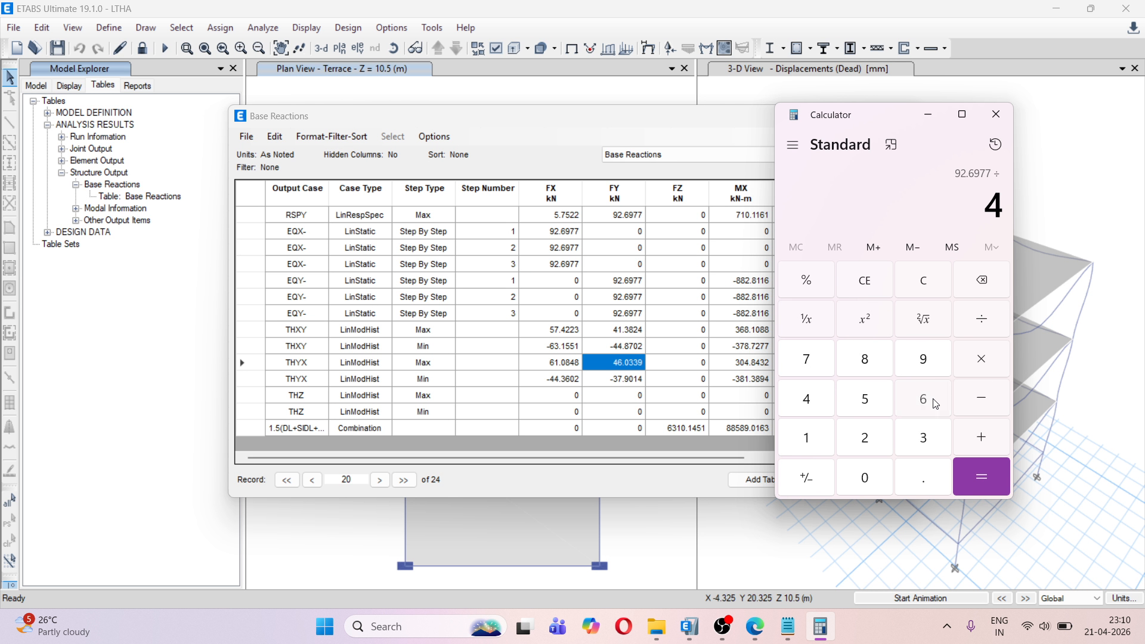
left_click(930, 401)
left_click(921, 477)
left_click(883, 481)
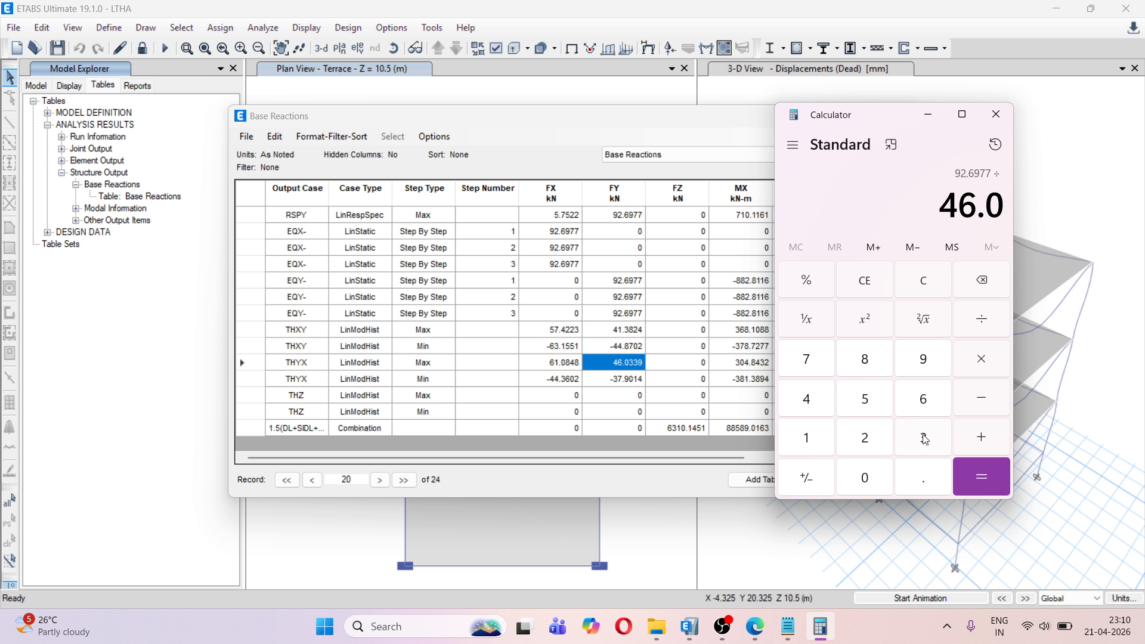
left_click(925, 443)
left_click(925, 443)
left_click(927, 374)
left_click(983, 482)
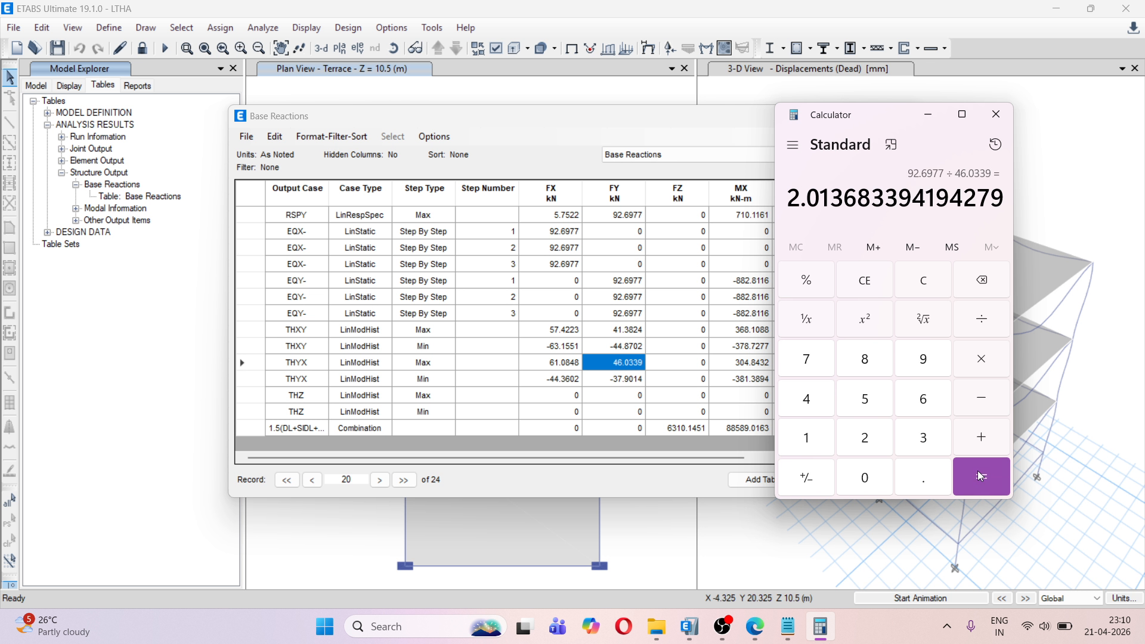
Copy the quotient into the Notepad note as the line "Y U2 2.013683394194279" under the second X U1 entry
left_click_drag(790, 197, 1000, 198)
key("ctrl+c")
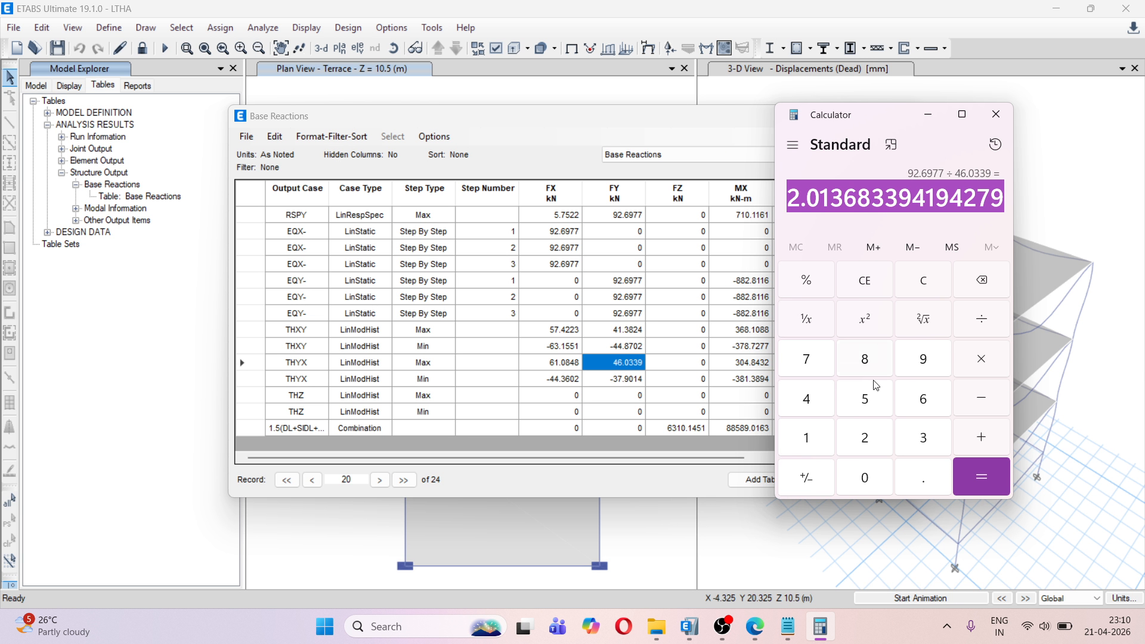
left_click(788, 627)
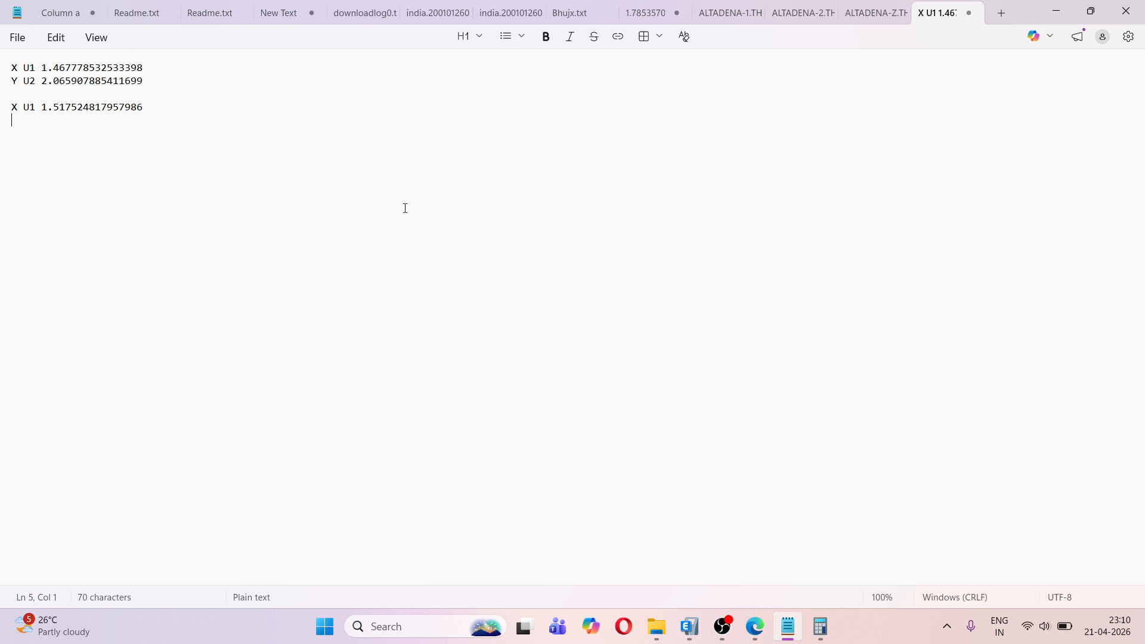
type("Y U2")
key("ctrl+v")
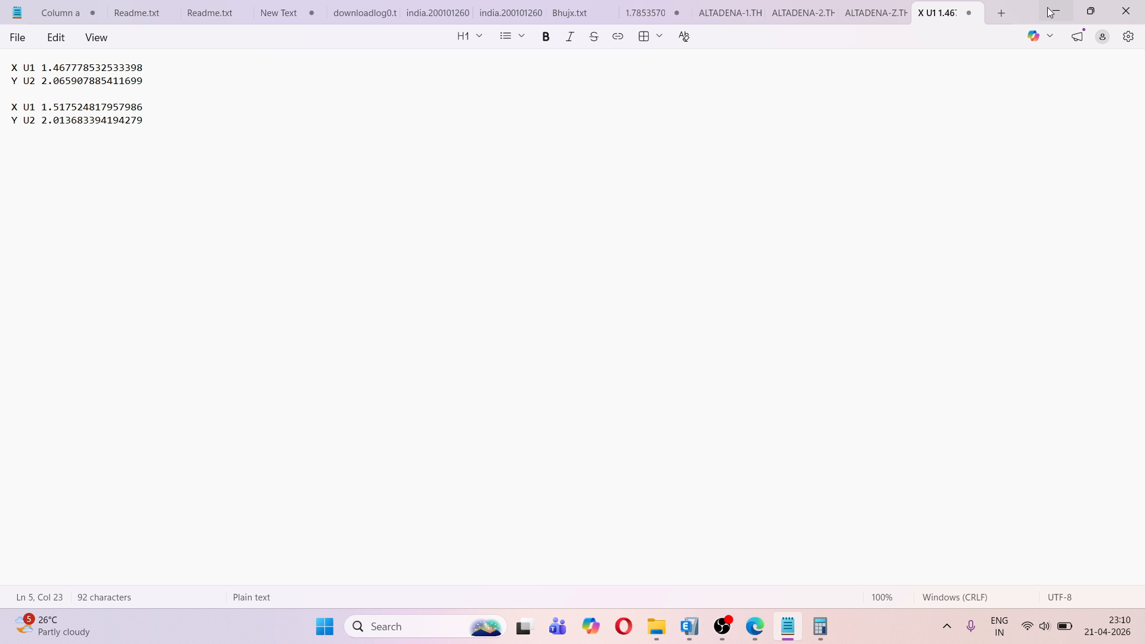
Put the Notepad note away and close the calculator and the Base Reactions table
left_click(1091, 10)
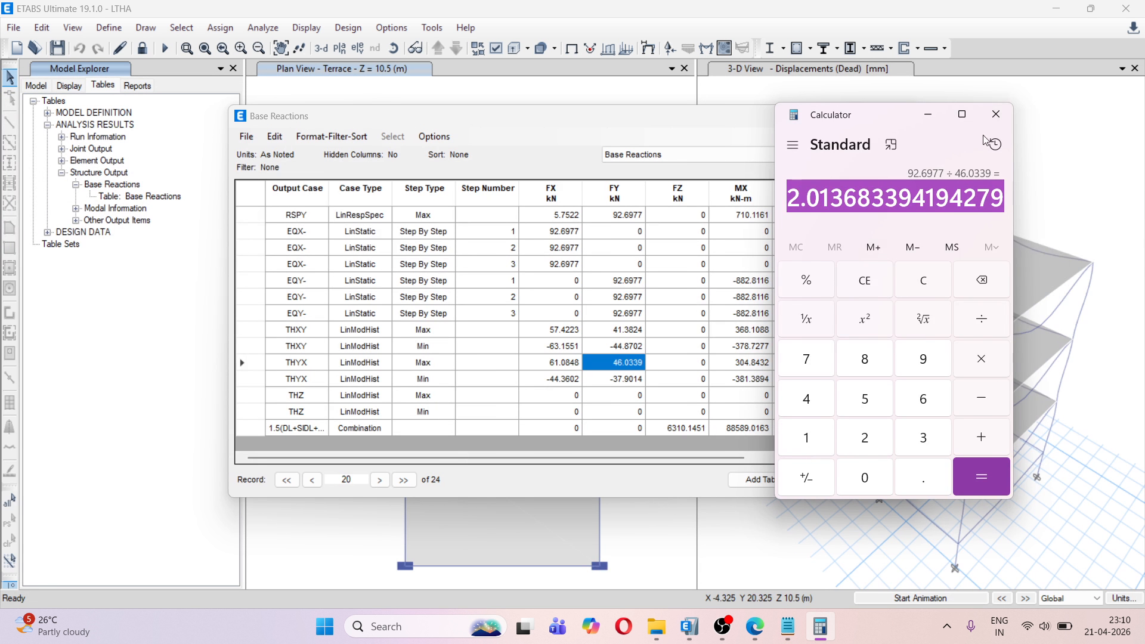
left_click(996, 115)
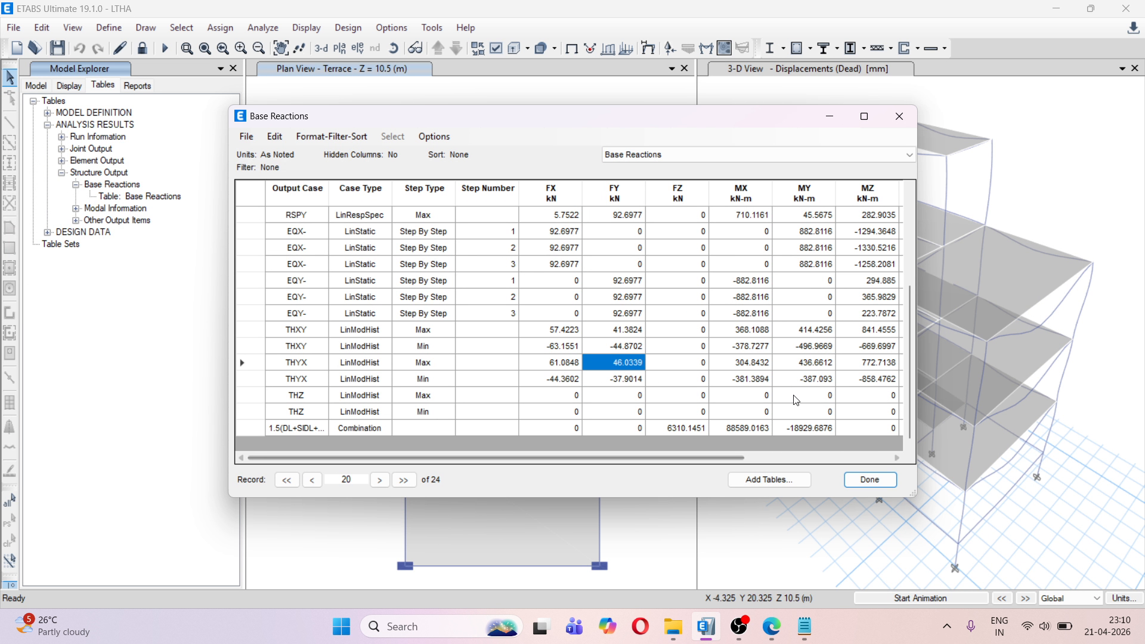
left_click(870, 480)
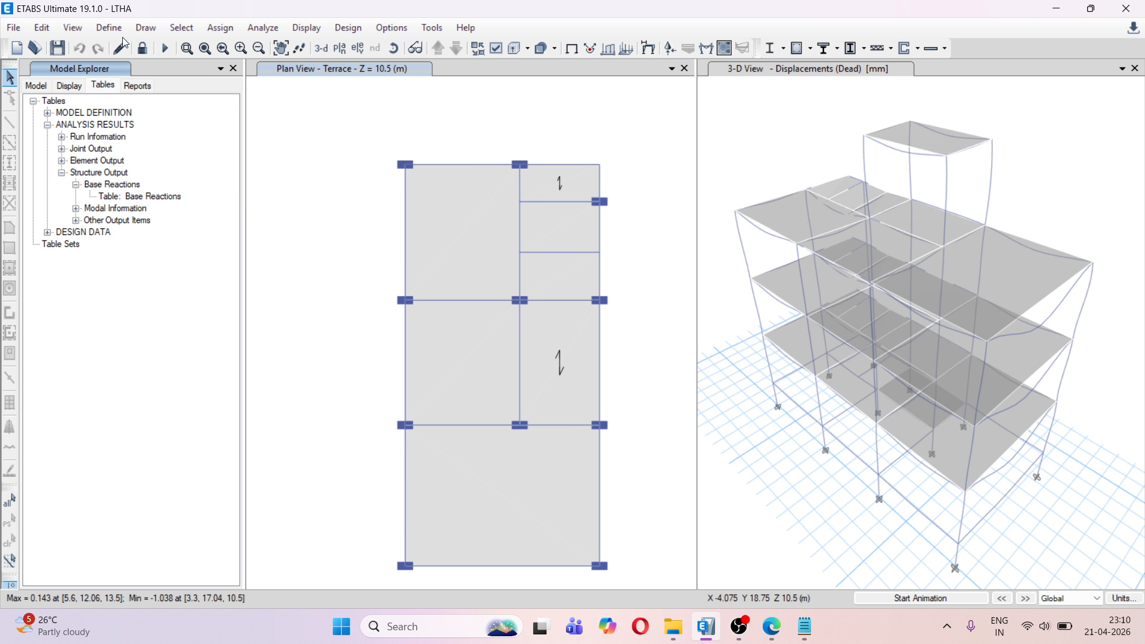
Open the definition of the THXY linear modal history load case for editing
left_click(109, 28)
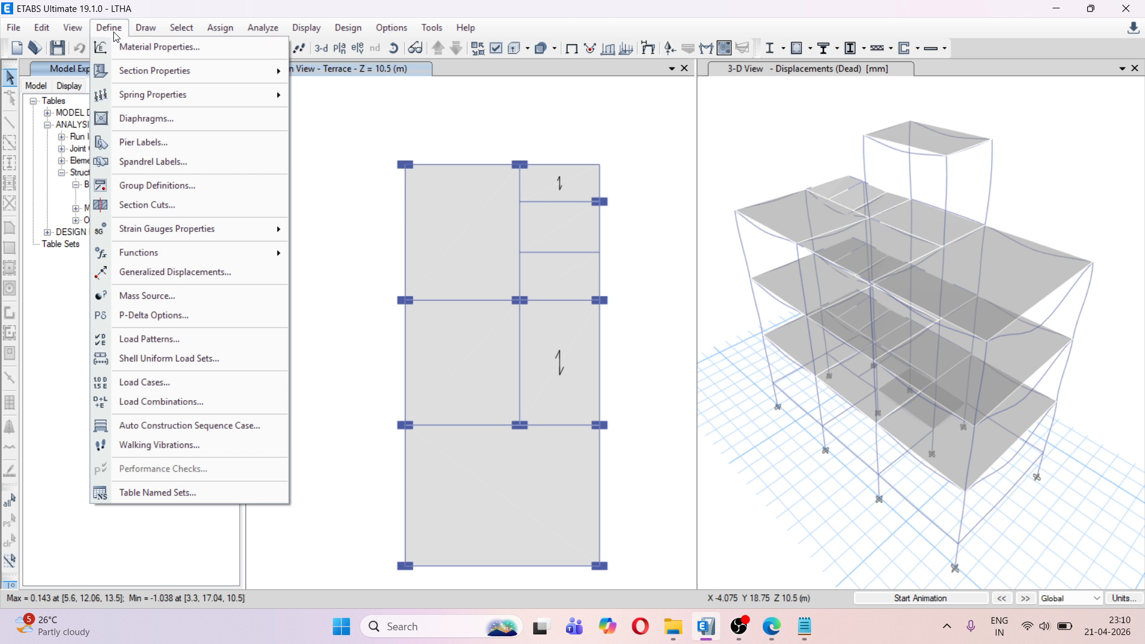
left_click(210, 382)
scroll(452, 330, "down", 2)
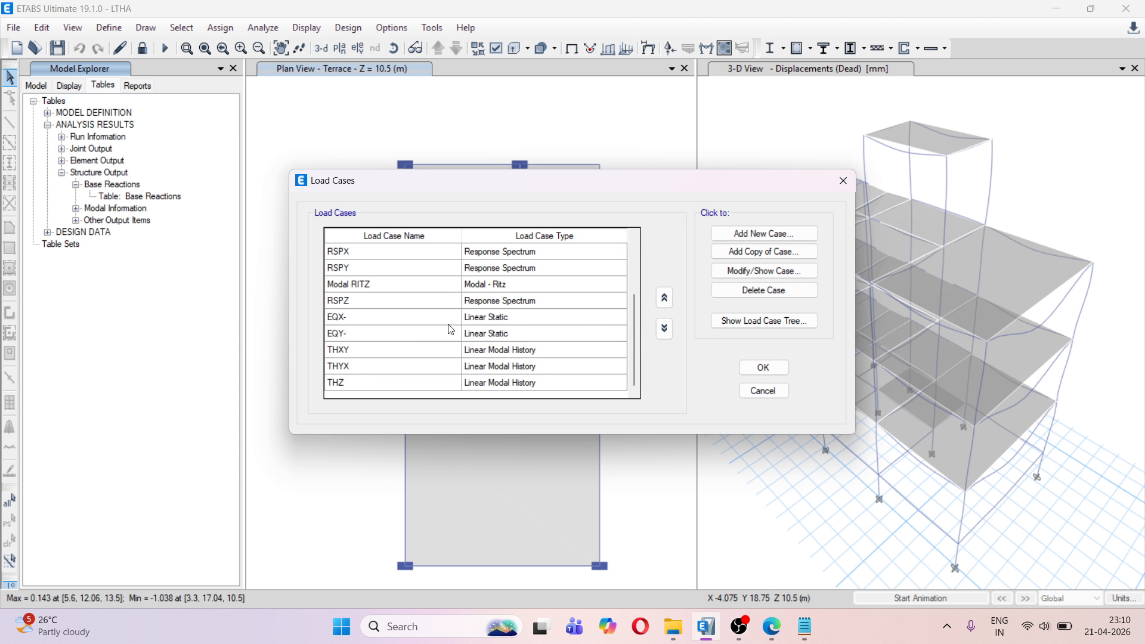
left_click(339, 353)
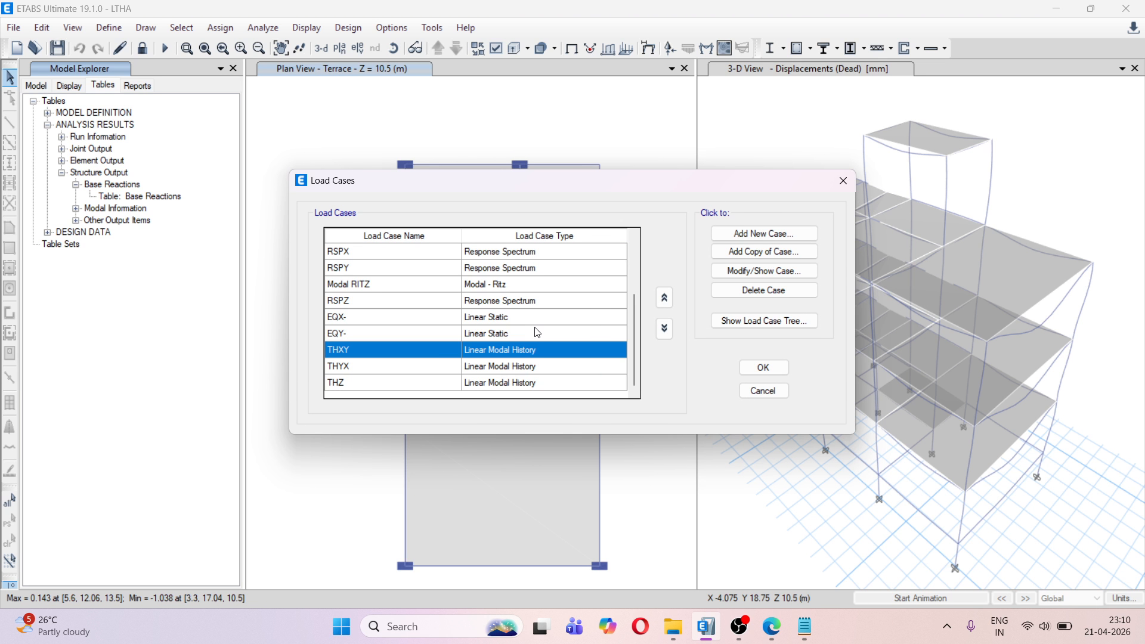
left_click(754, 272)
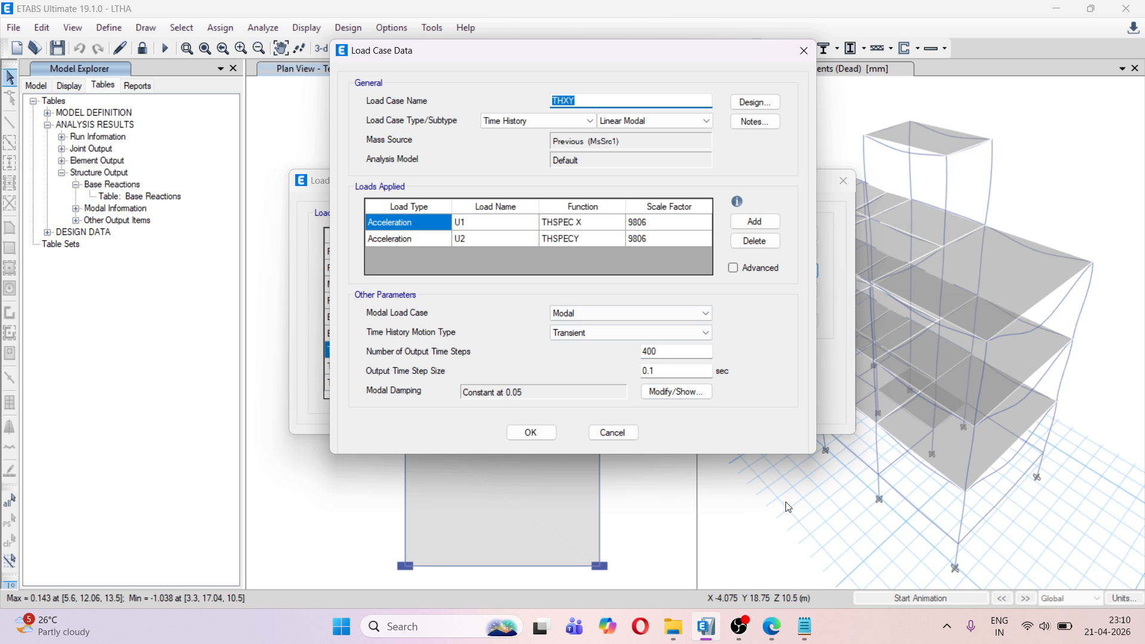
Multiply THXY's U1 scale factor of 9806 by 1.467778532533398, copied from the first X U1 line of the Notepad note
left_click(806, 627)
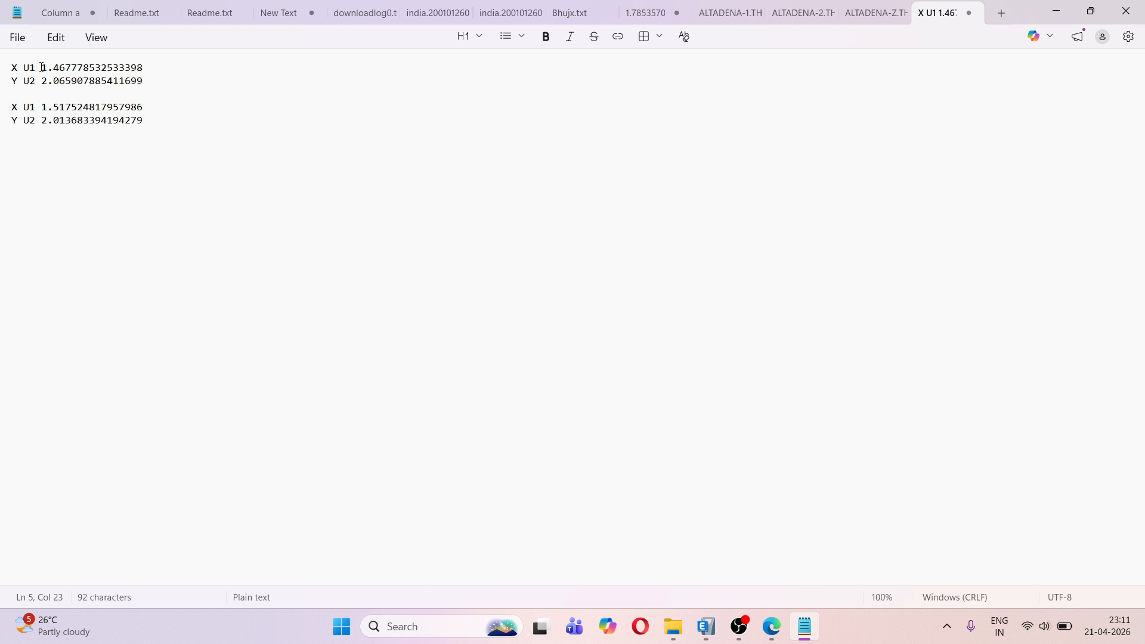
left_click_drag(43, 67, 161, 64)
key("ctrl+c")
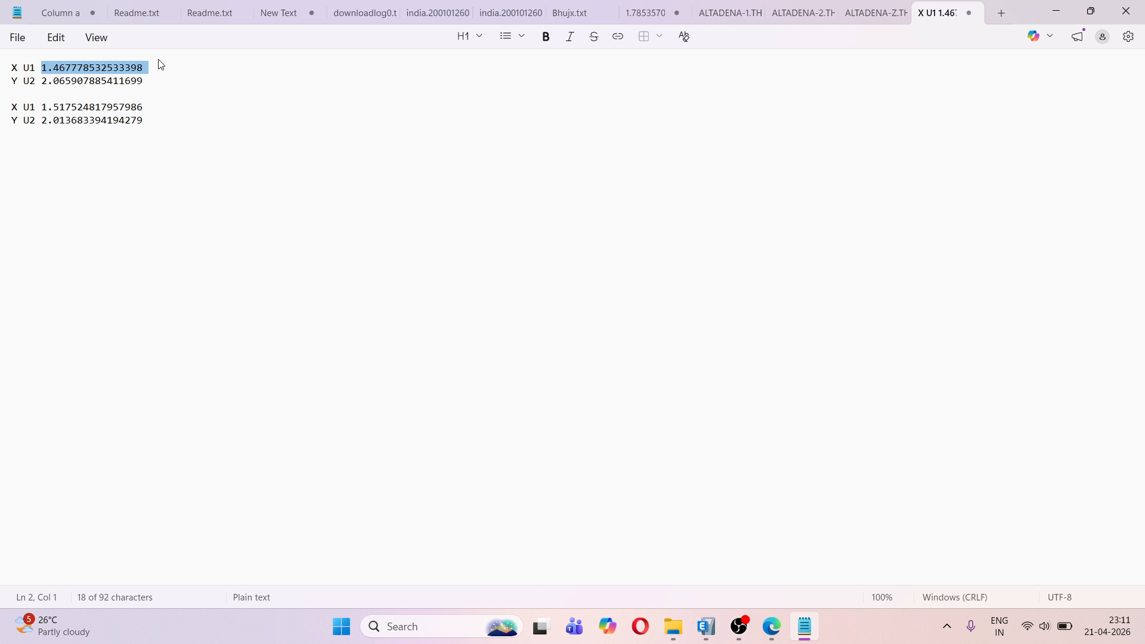
key("super+n")
key("Escape")
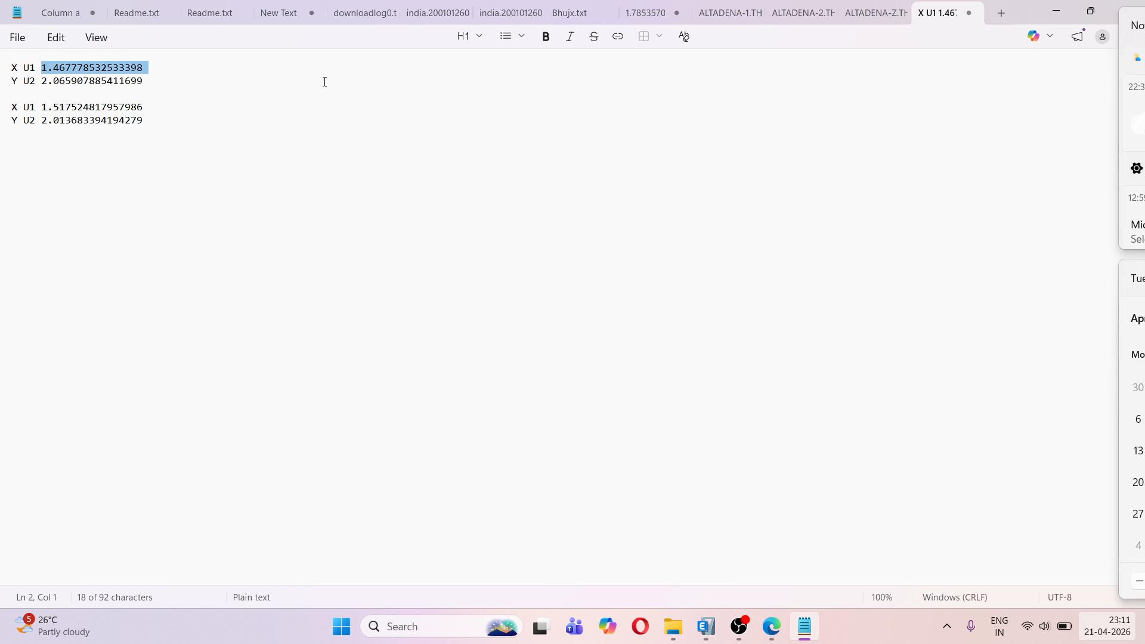
key("alt+Tab")
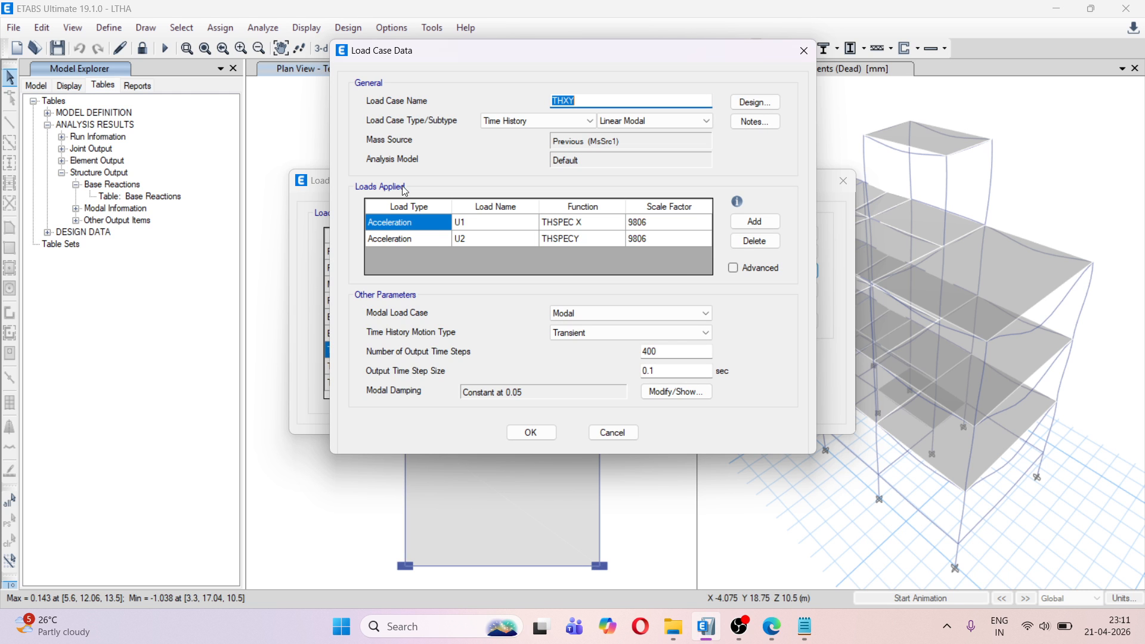
left_click(660, 228)
left_click(660, 227)
left_click(657, 224)
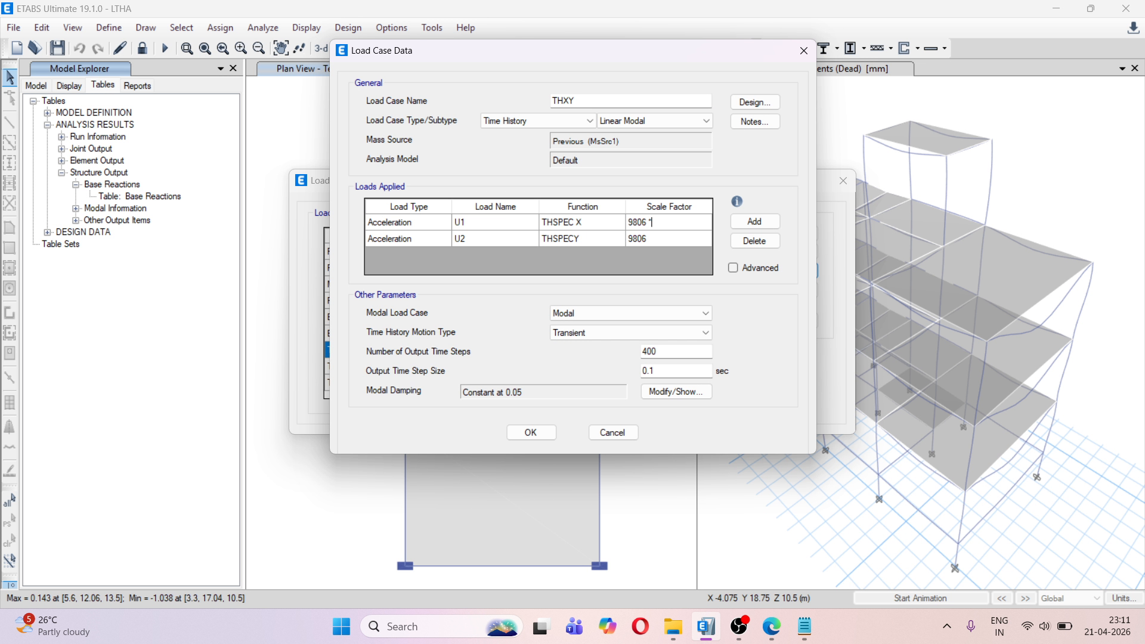
type("*")
key("ctrl+v")
key("Return")
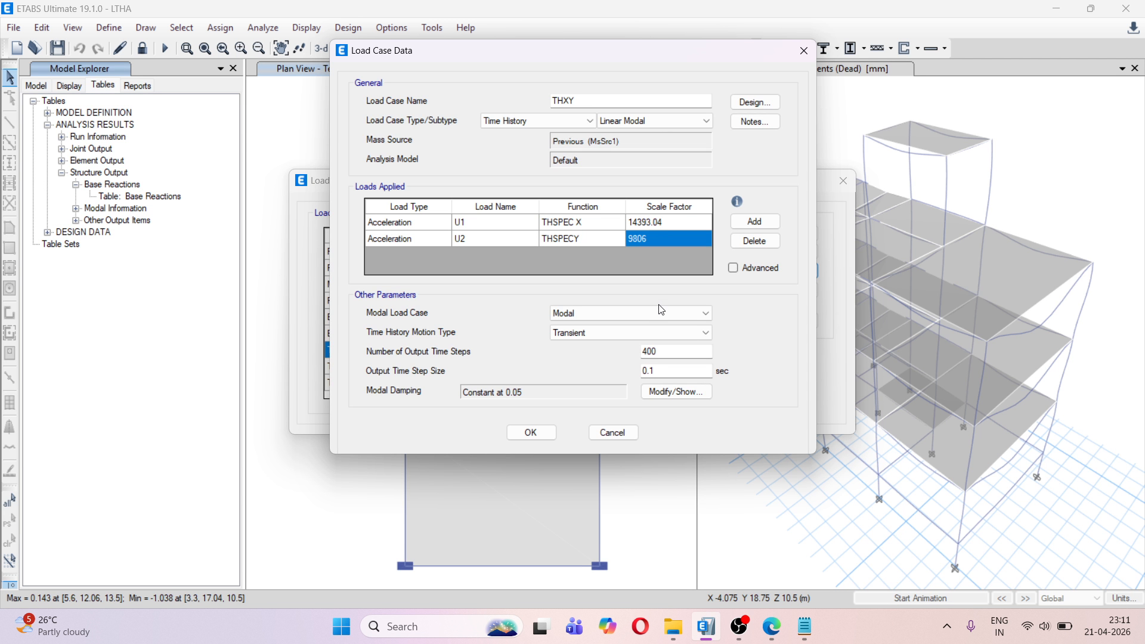
Multiply THXY's U2 scale factor of 9806 by 2.065907885411699, copied from the Notepad note, and accept the load case
left_click(789, 632)
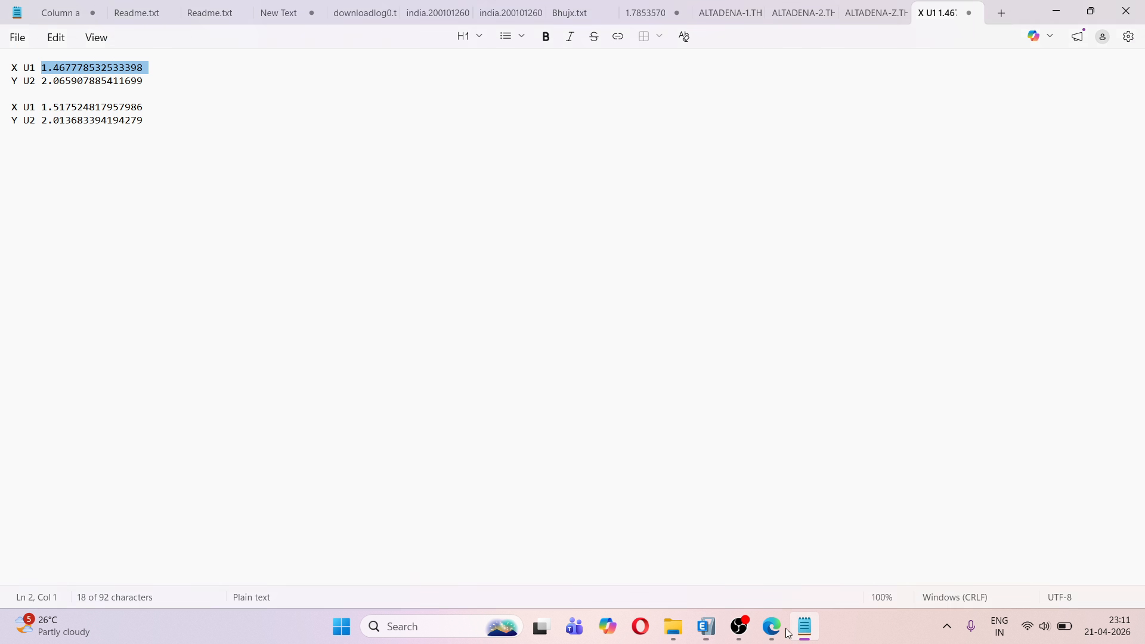
left_click_drag(43, 80, 155, 89)
key("ctrl+c")
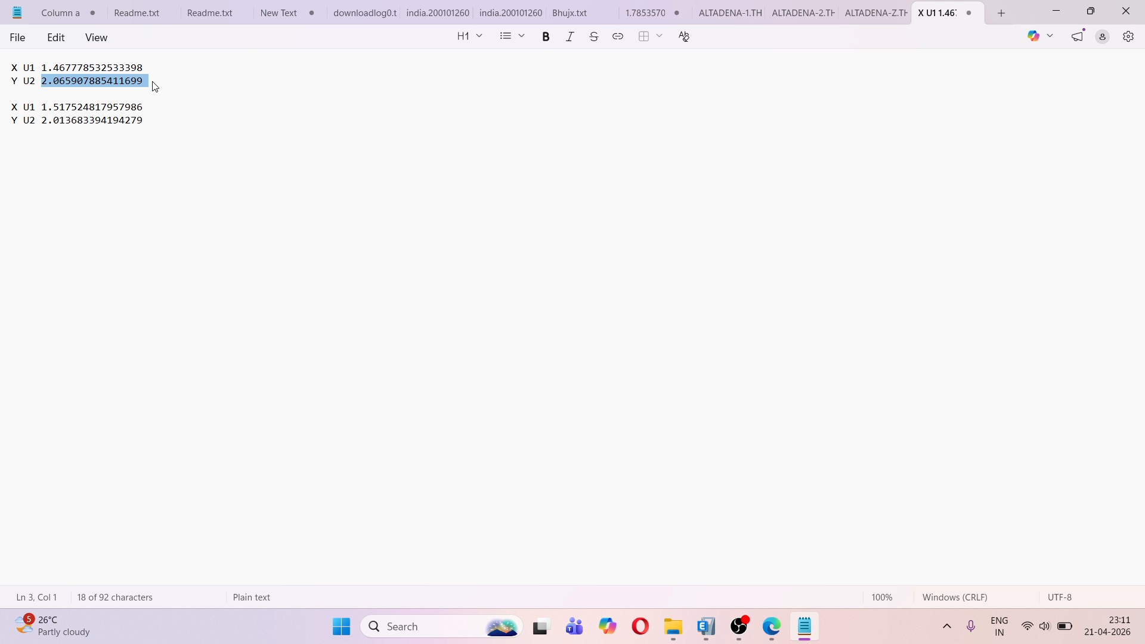
key("alt+Tab")
left_click(660, 239)
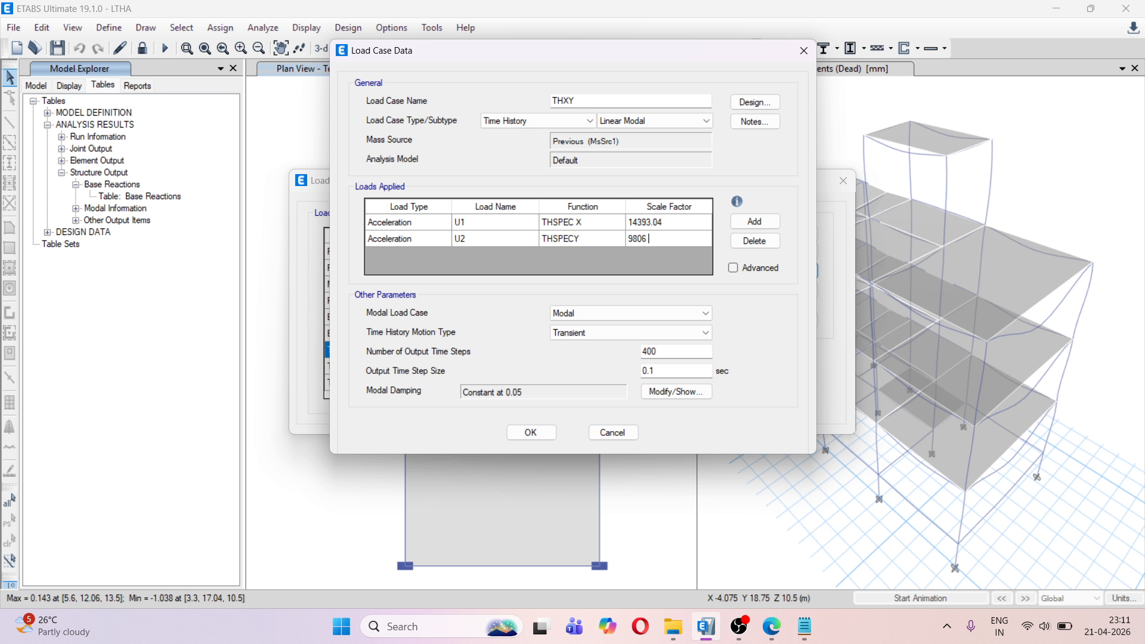
type("*")
key("ctrl+v")
key("Return")
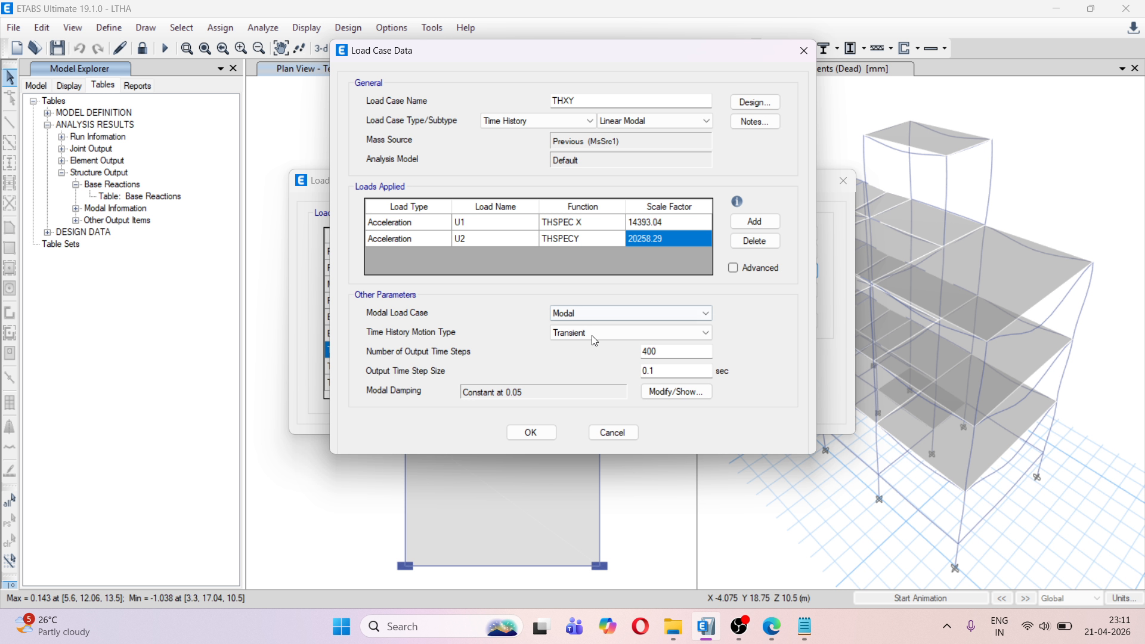
left_click(531, 433)
Open load case THYX and multiply its U1 scale factor of 9806 by 1.517524817957986, copied from the Notepad note
left_click(513, 372)
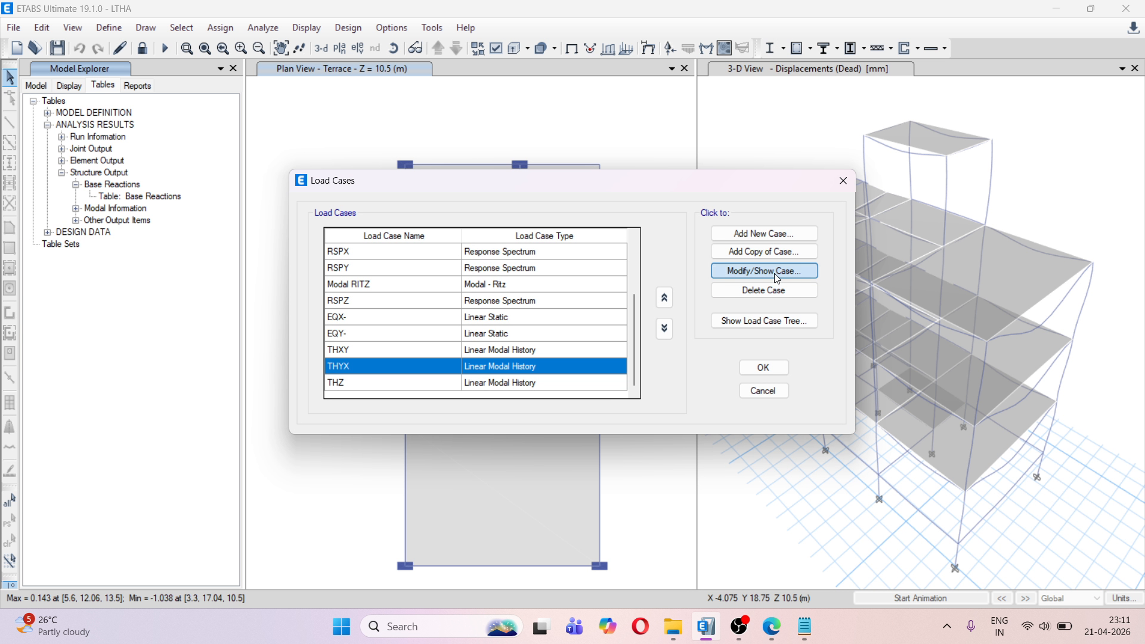
left_click(742, 280)
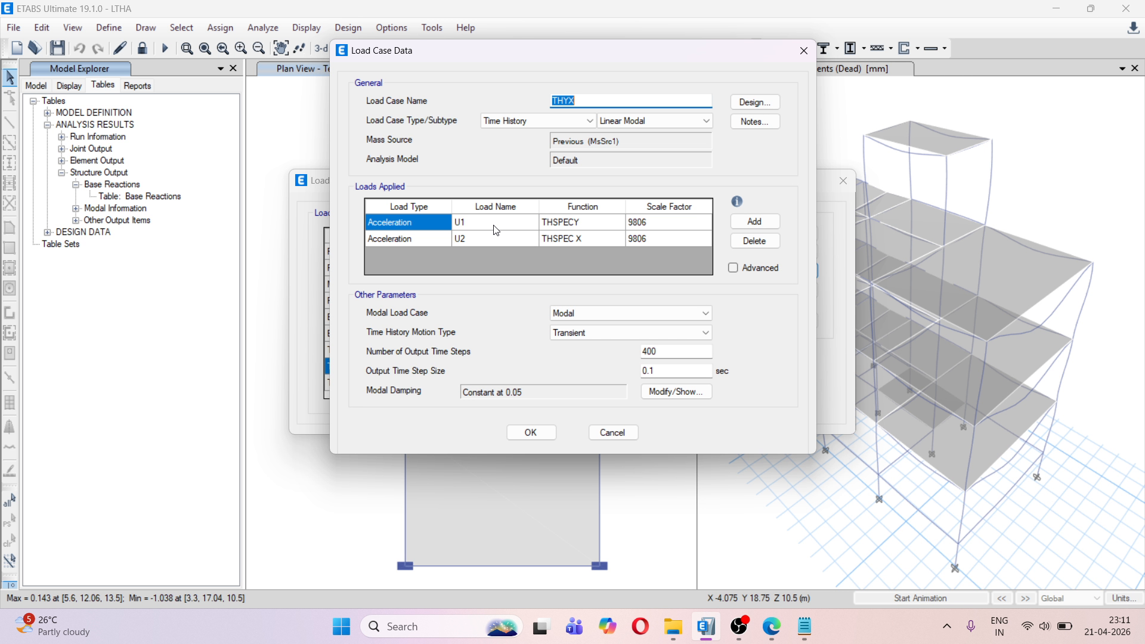
key("alt+Tab")
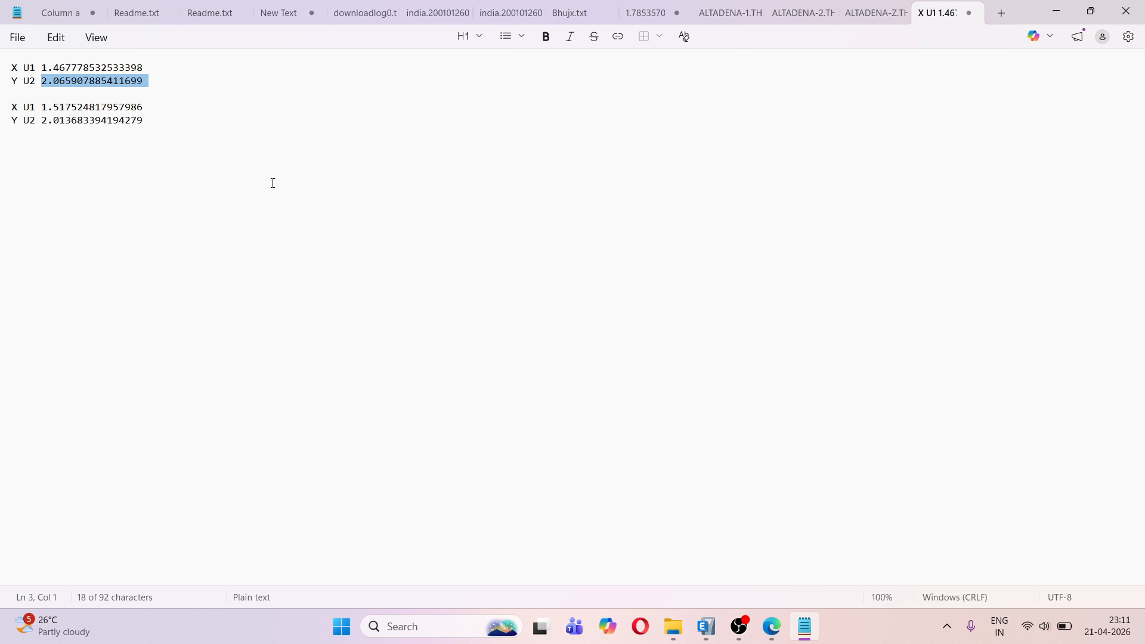
left_click_drag(43, 107, 143, 108)
key("ctrl+c")
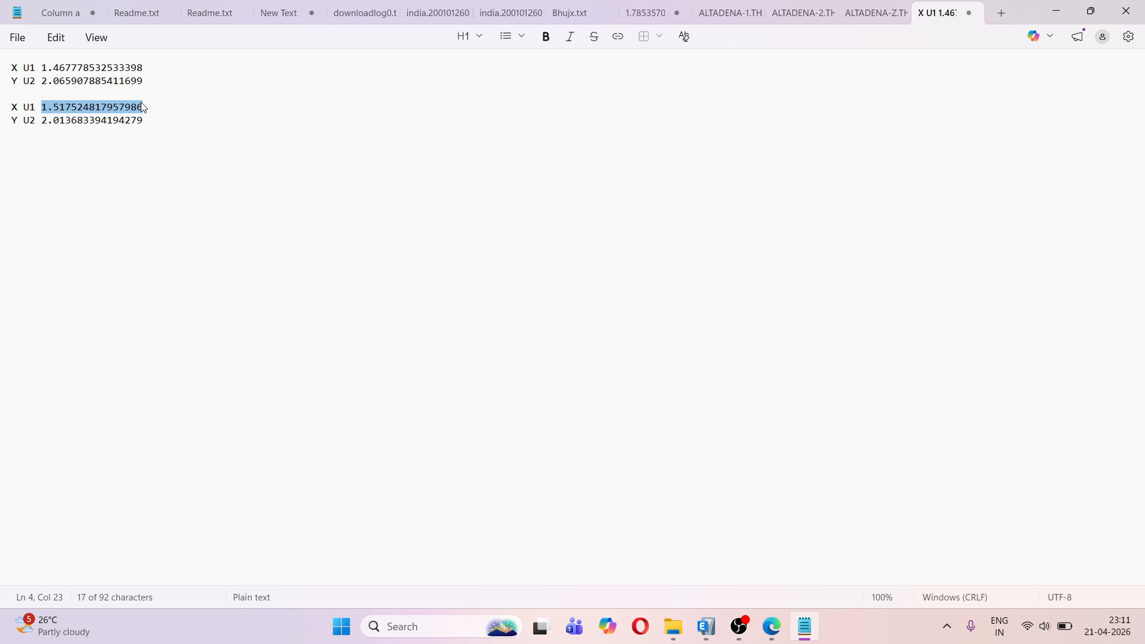
key("alt+Tab")
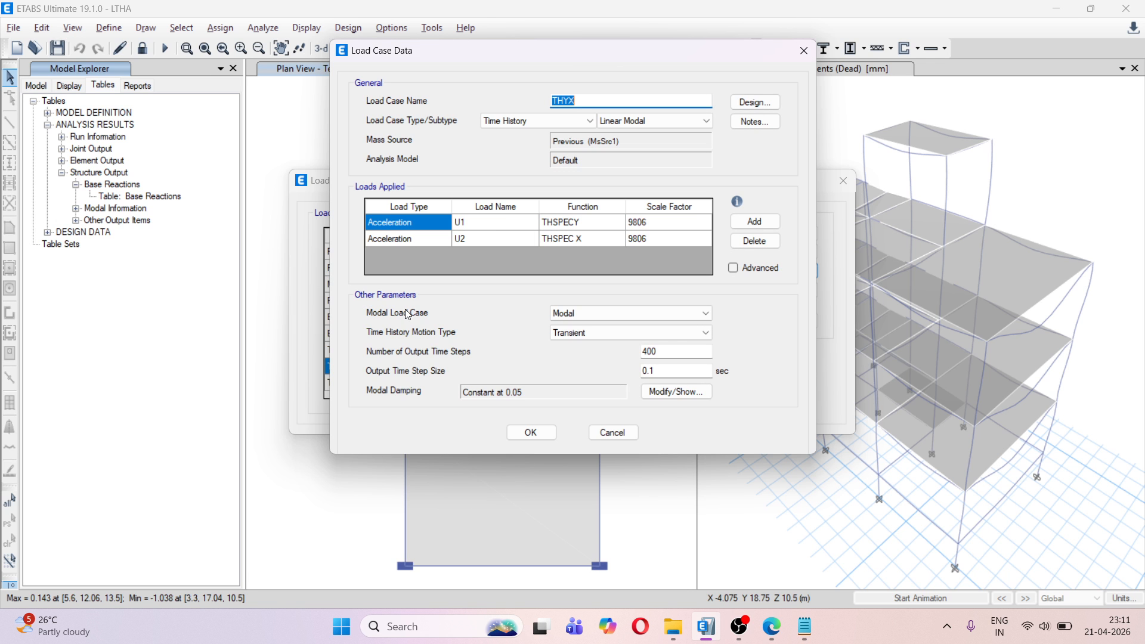
left_click(668, 224)
left_click(656, 223)
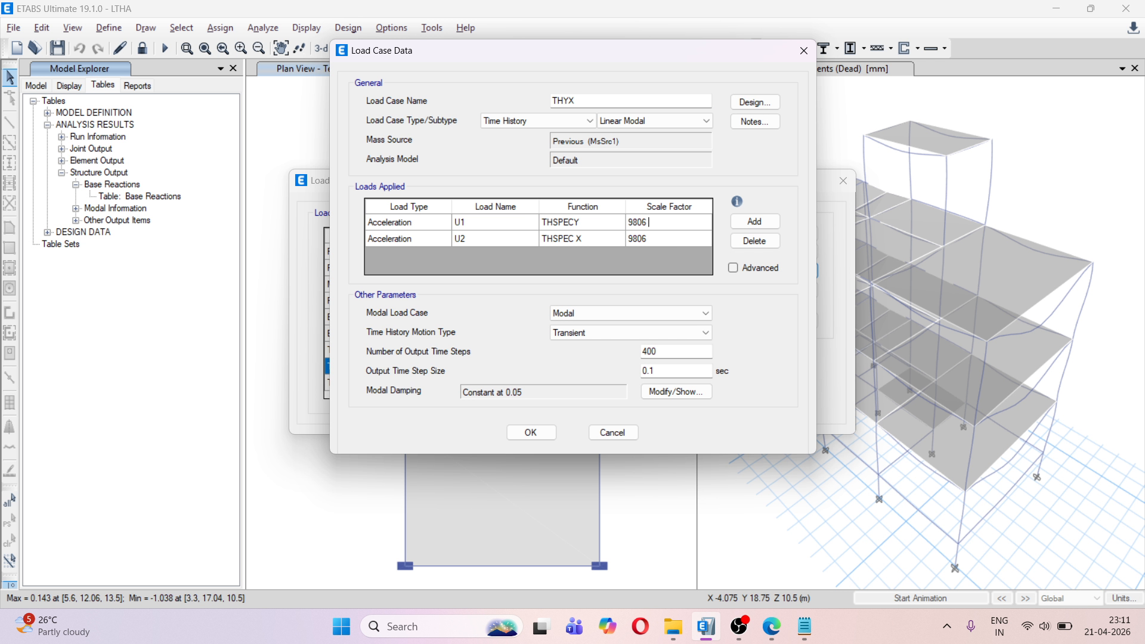
type("*")
key("ctrl+v")
key("Return")
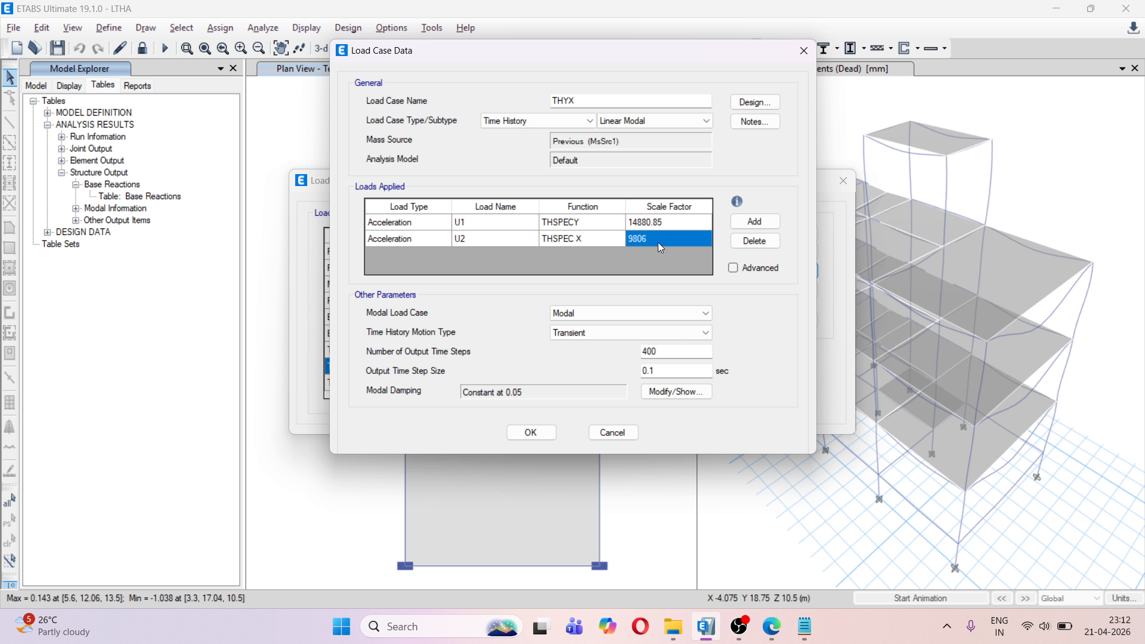
Multiply THYX's U2 scale factor of 9806 by 2.013683394194279, copied from the Notepad note, and accept the load case
key("alt+Tab")
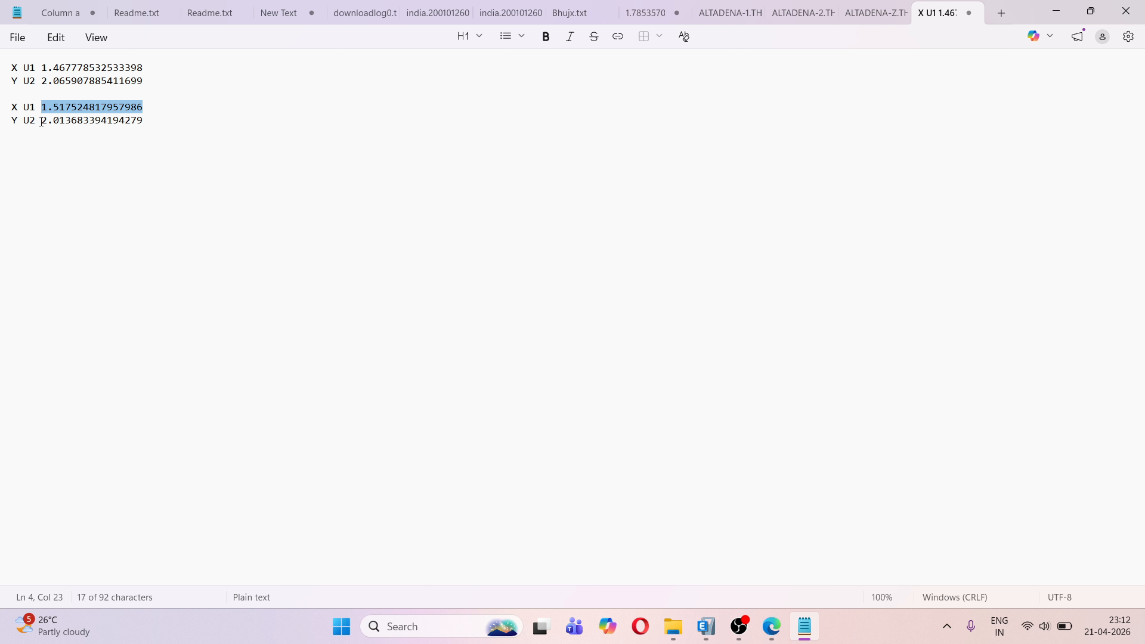
left_click_drag(42, 120, 145, 121)
key("ctrl+c")
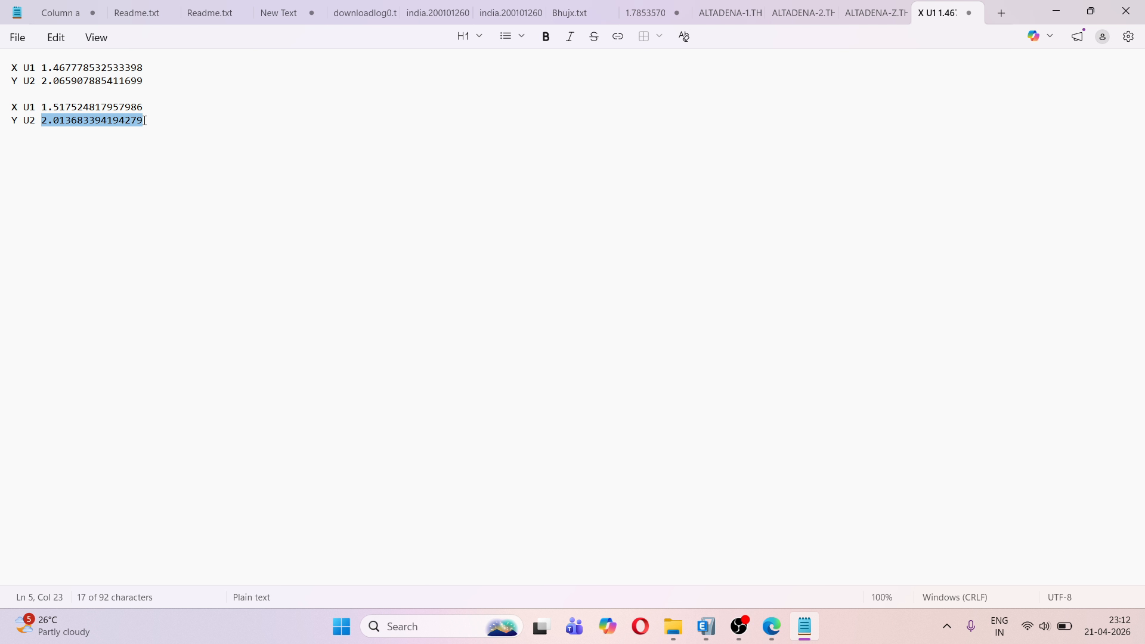
key("alt+Tab")
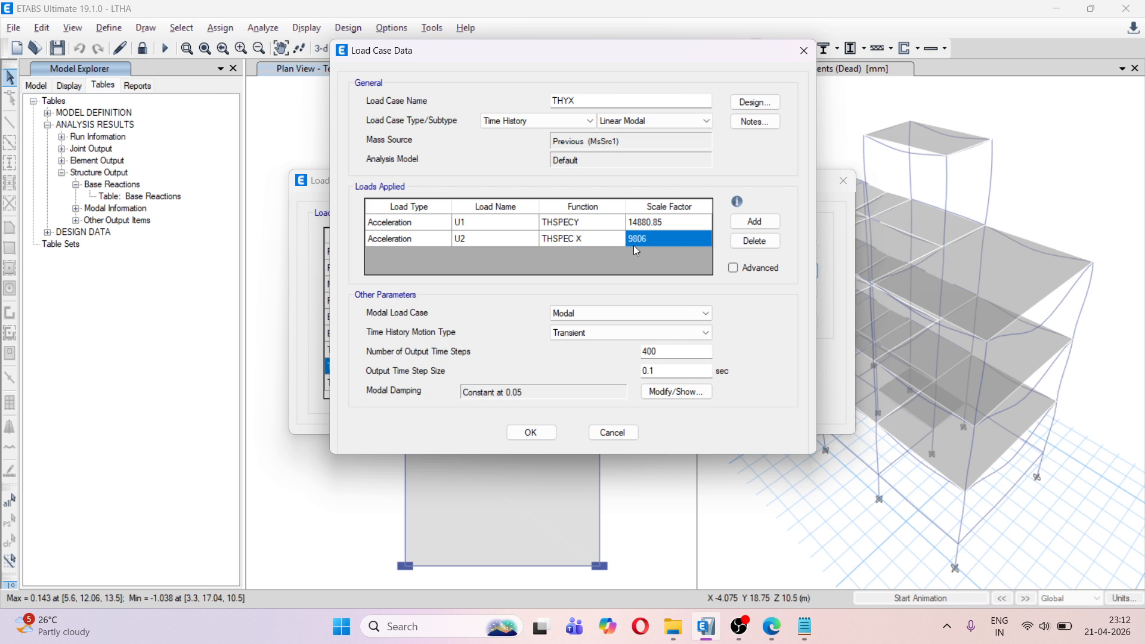
left_click(651, 238)
double_click(652, 237)
left_click(656, 238)
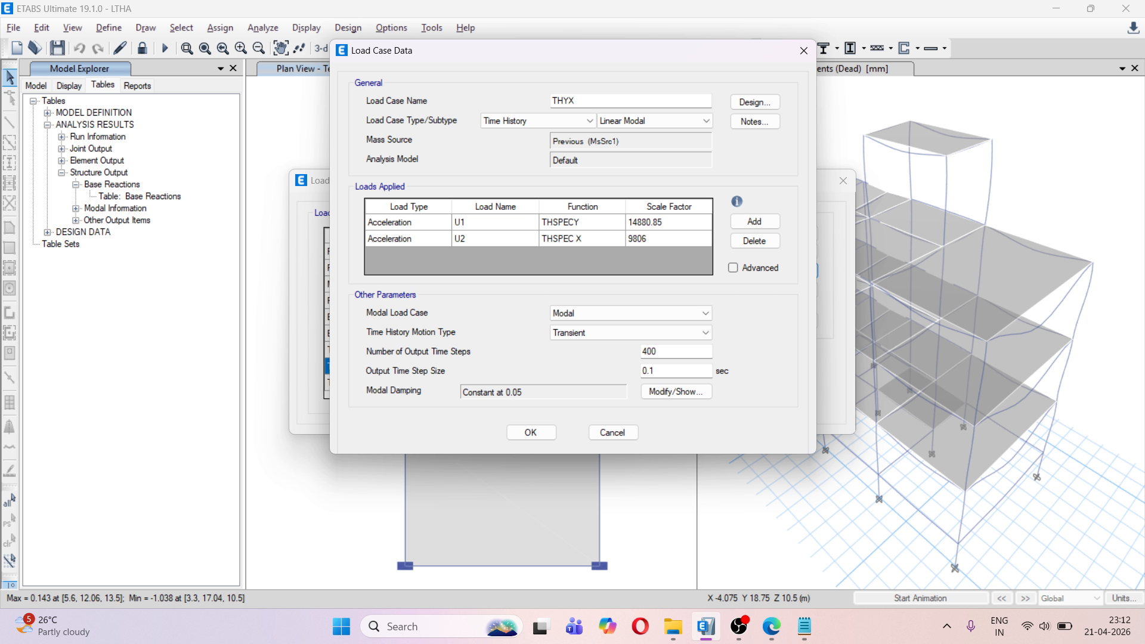
type("*")
key("ctrl+v")
key("Return")
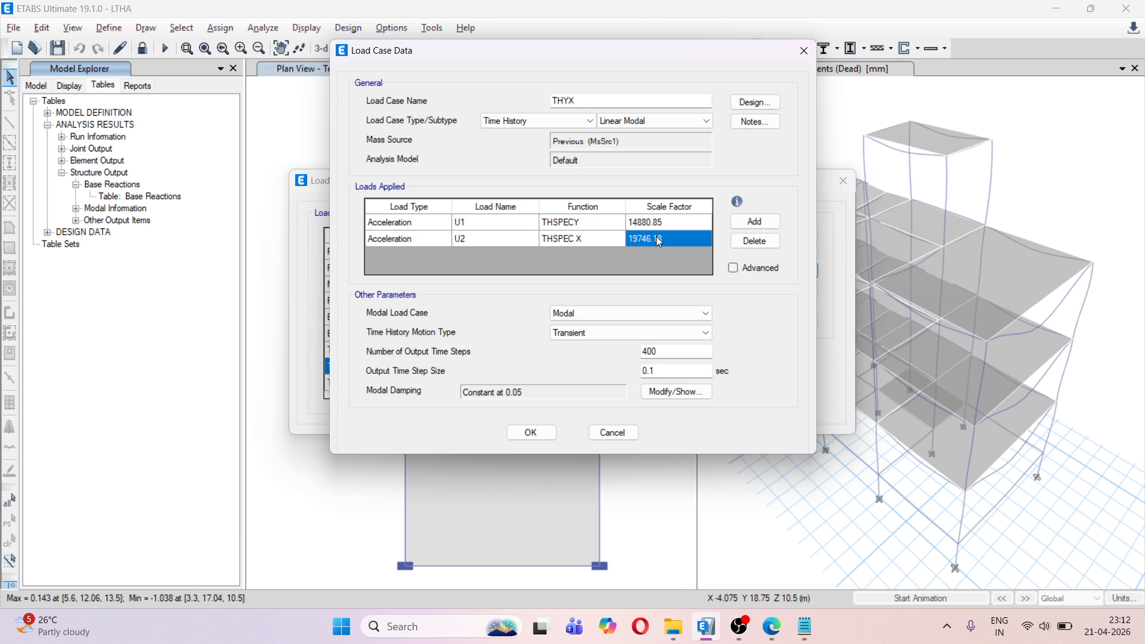
left_click(547, 431)
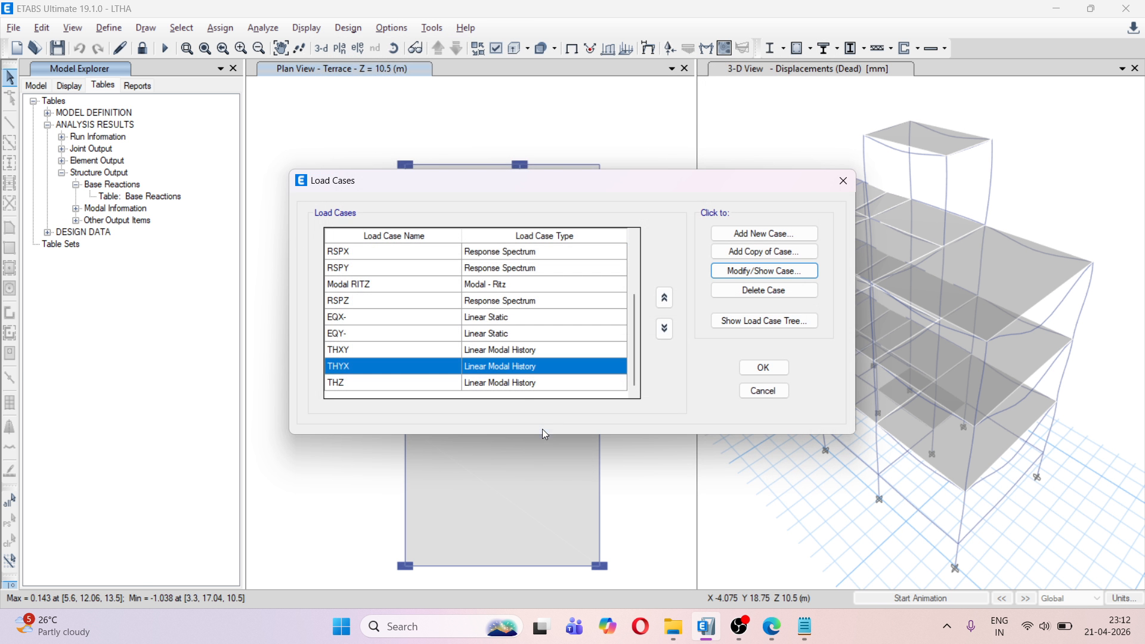
Open load case THZ, then check the factors in Notepad and the IS 1893 PDF's multiplying-factor rule for the vertical Z direction
left_click(492, 382)
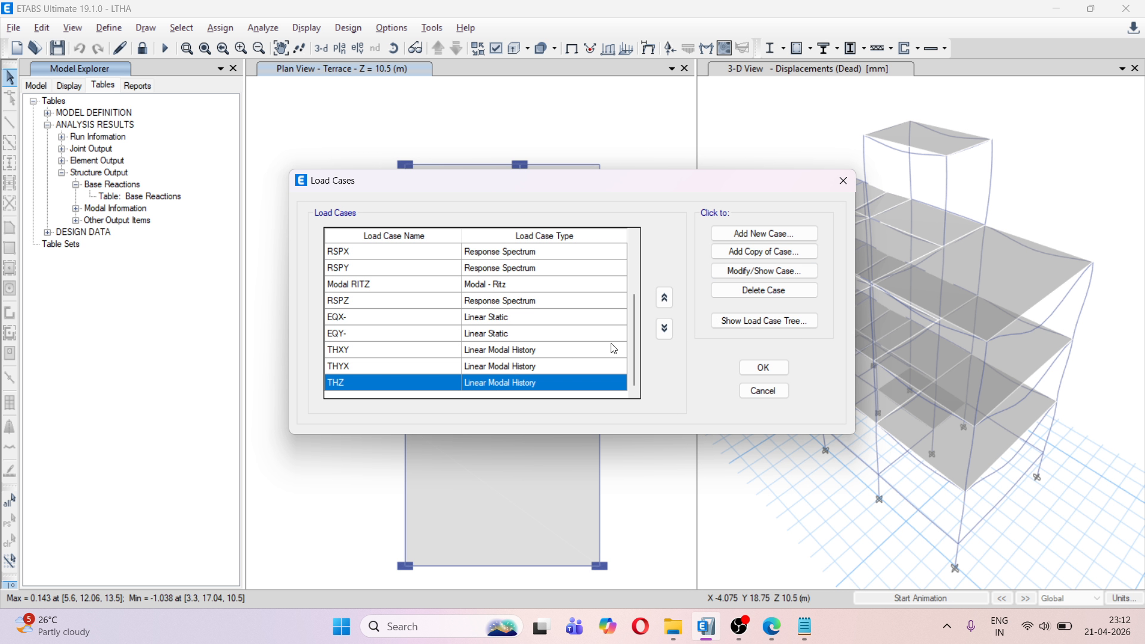
left_click(753, 271)
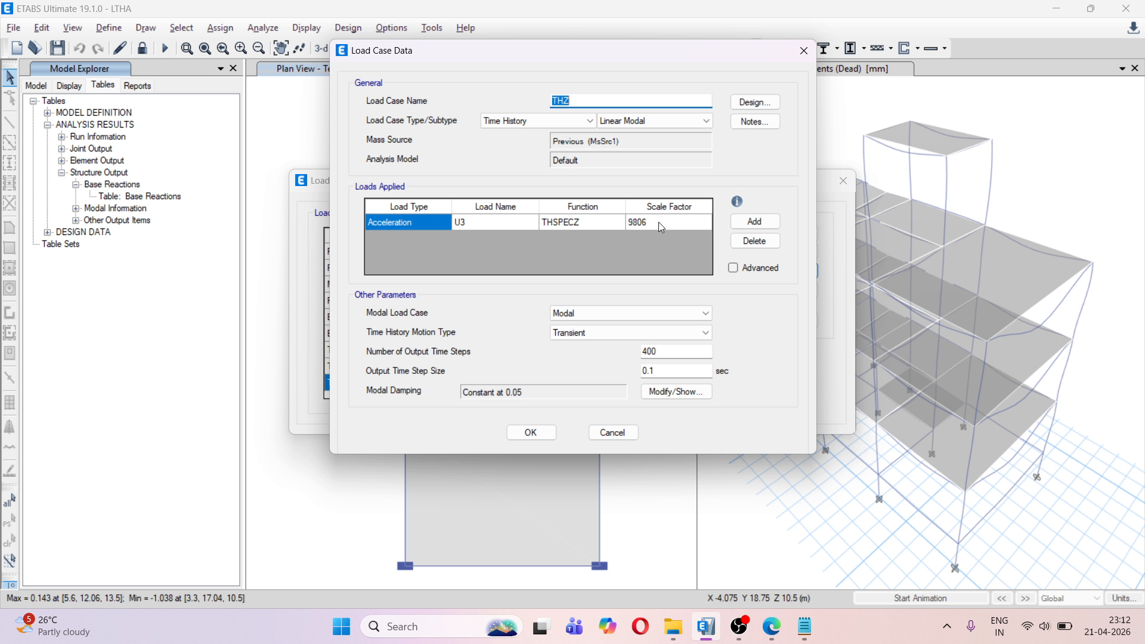
left_click(806, 631)
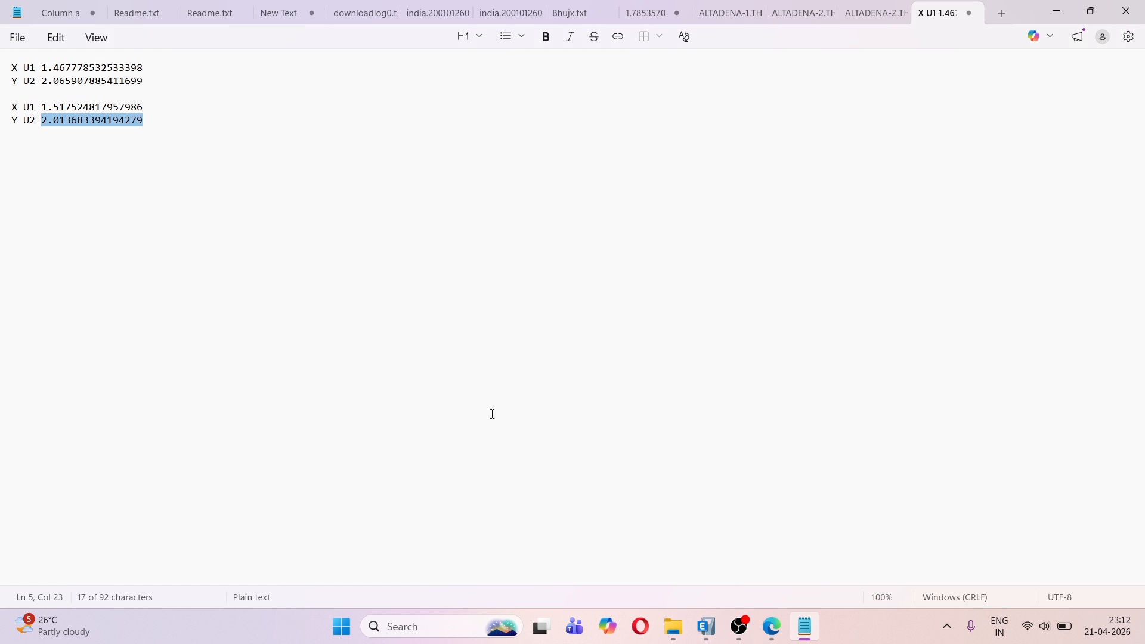
left_click(772, 624)
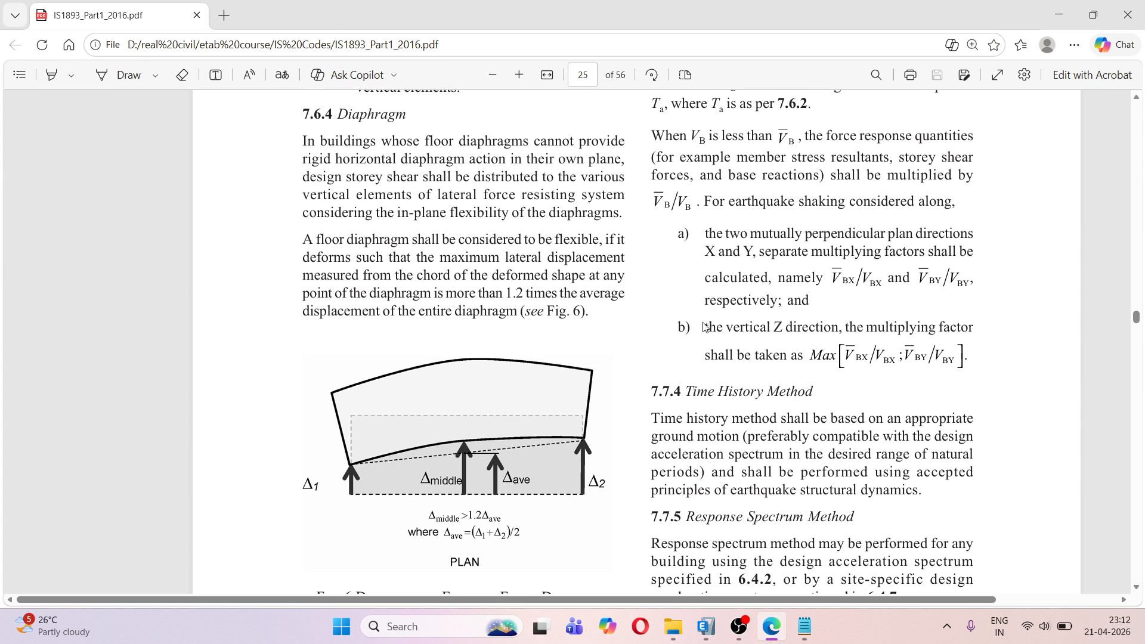
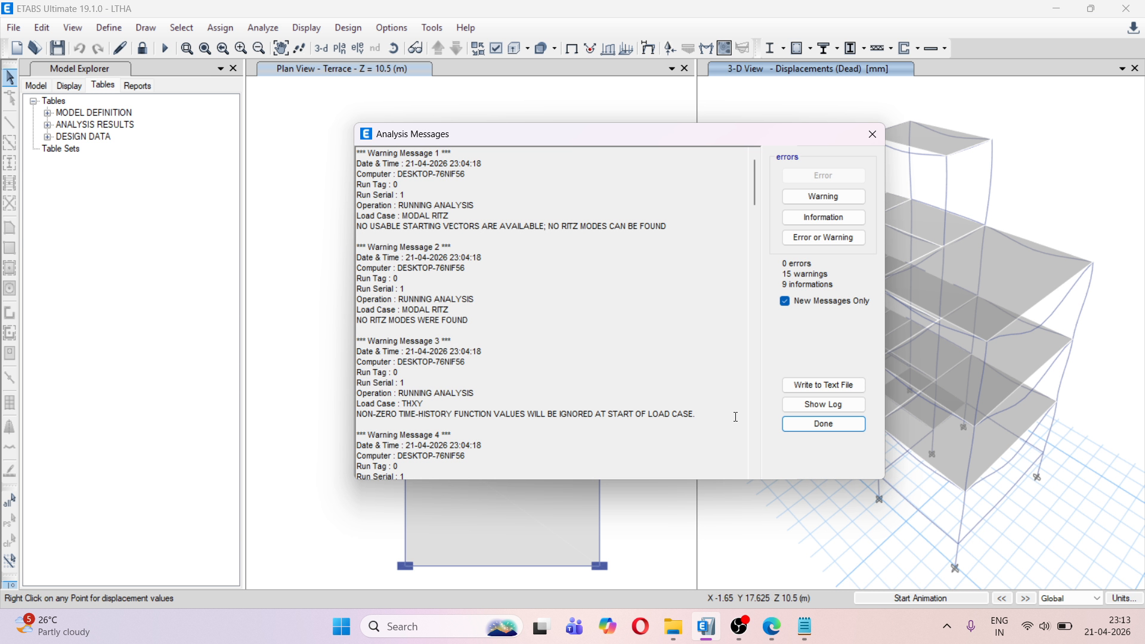
Dismiss the analysis messages and open the Base Reactions table from the structure output results
left_click(823, 423)
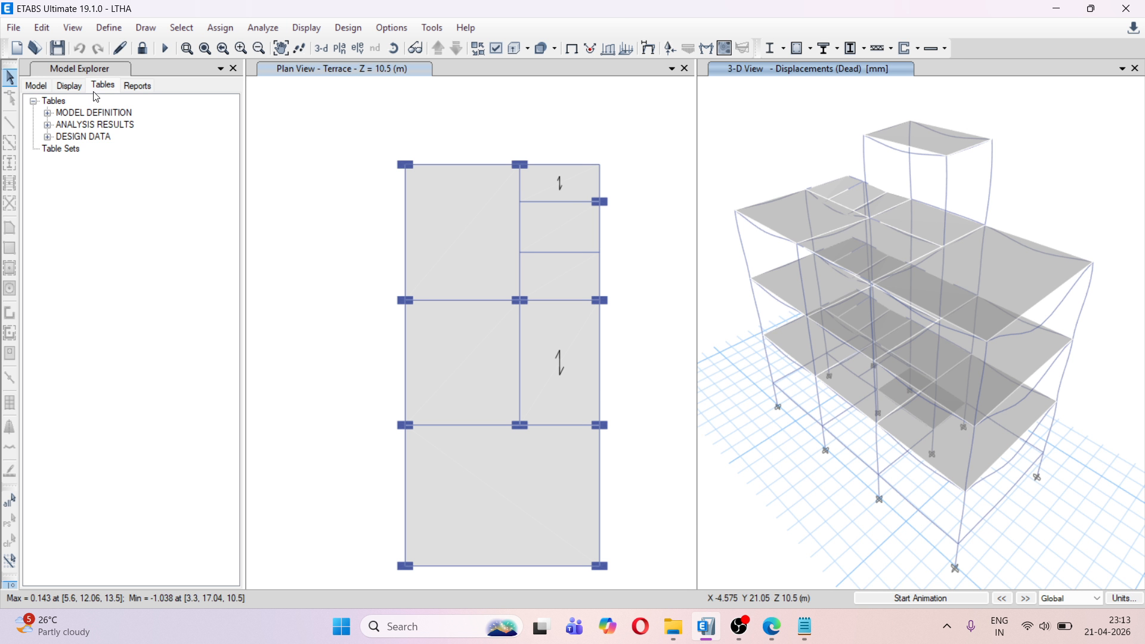
left_click(48, 125)
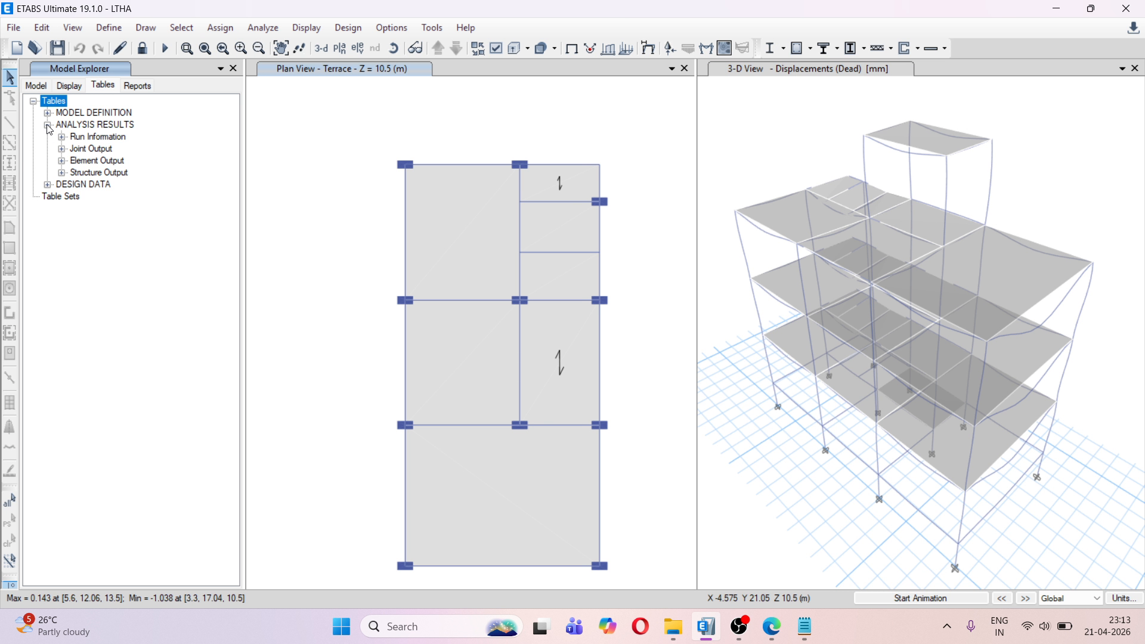
left_click(63, 175)
left_click(76, 185)
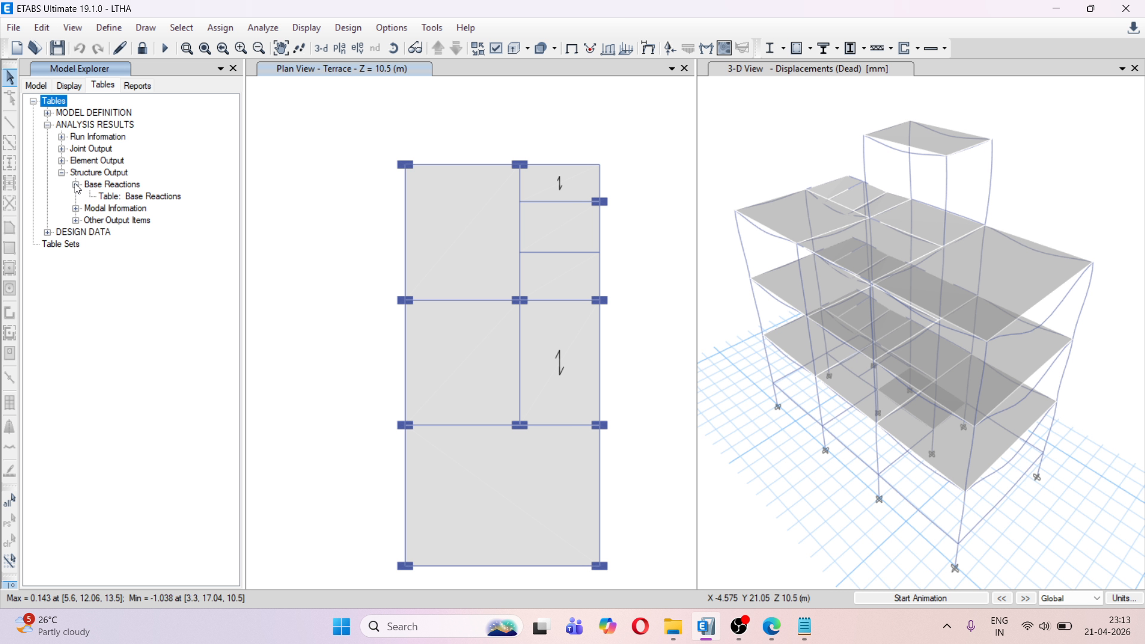
right_click(132, 202)
left_click(156, 207)
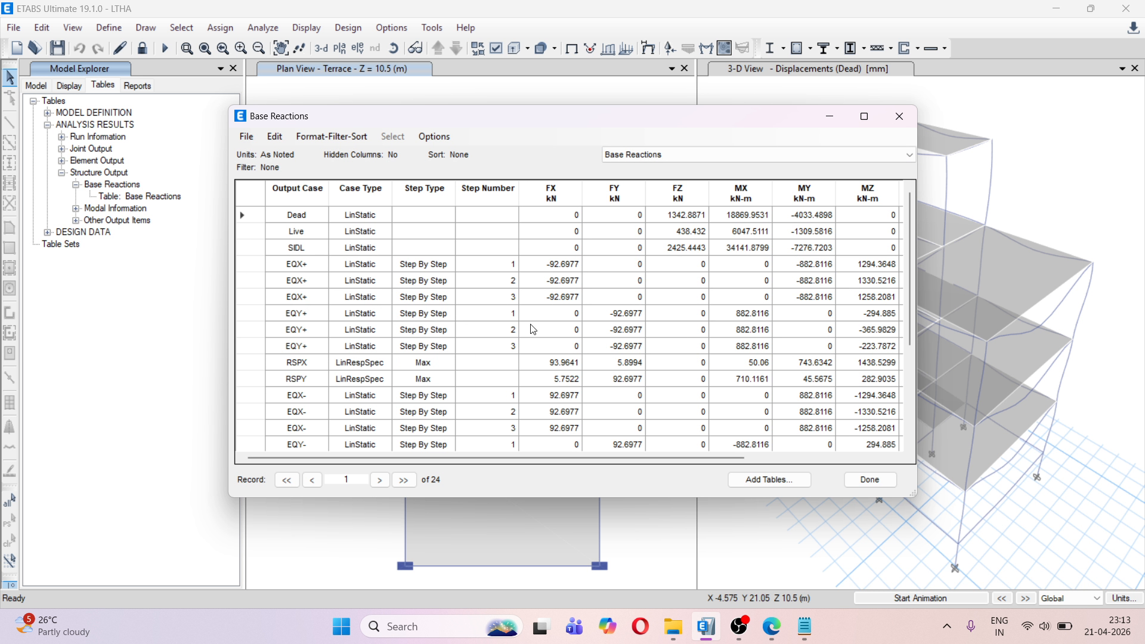
Compare THXY's maximum and minimum FX and FY base reactions with the static EQX+ and EQY+ base shears
left_click(556, 265)
scroll(524, 304, "down", 1)
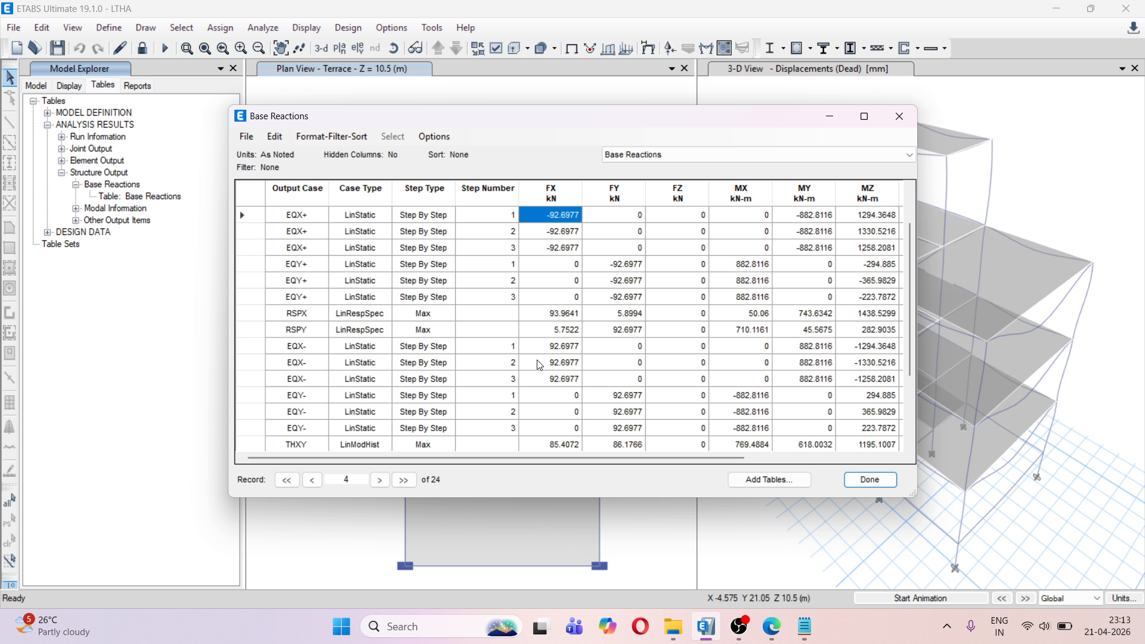
scroll(557, 404, "down", 1)
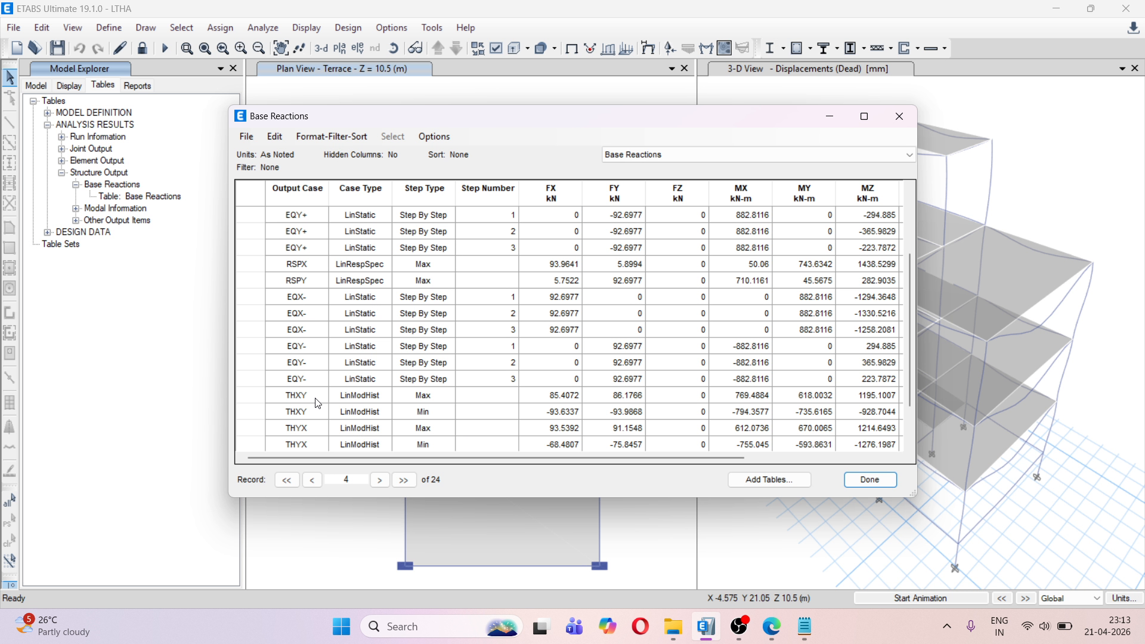
left_click(556, 404)
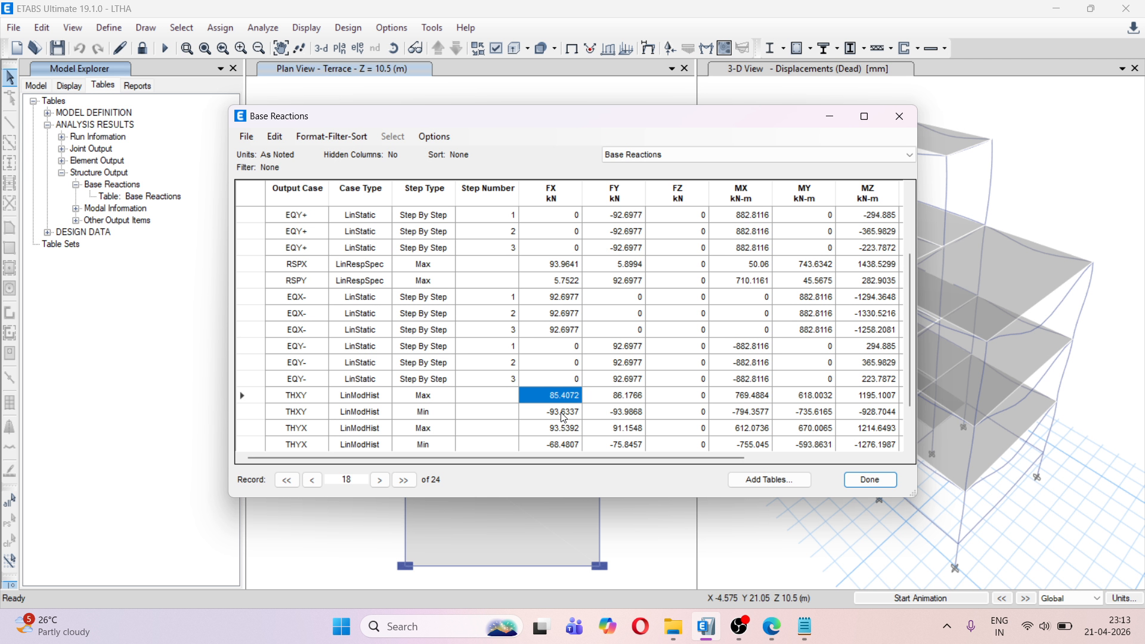
left_click(563, 413)
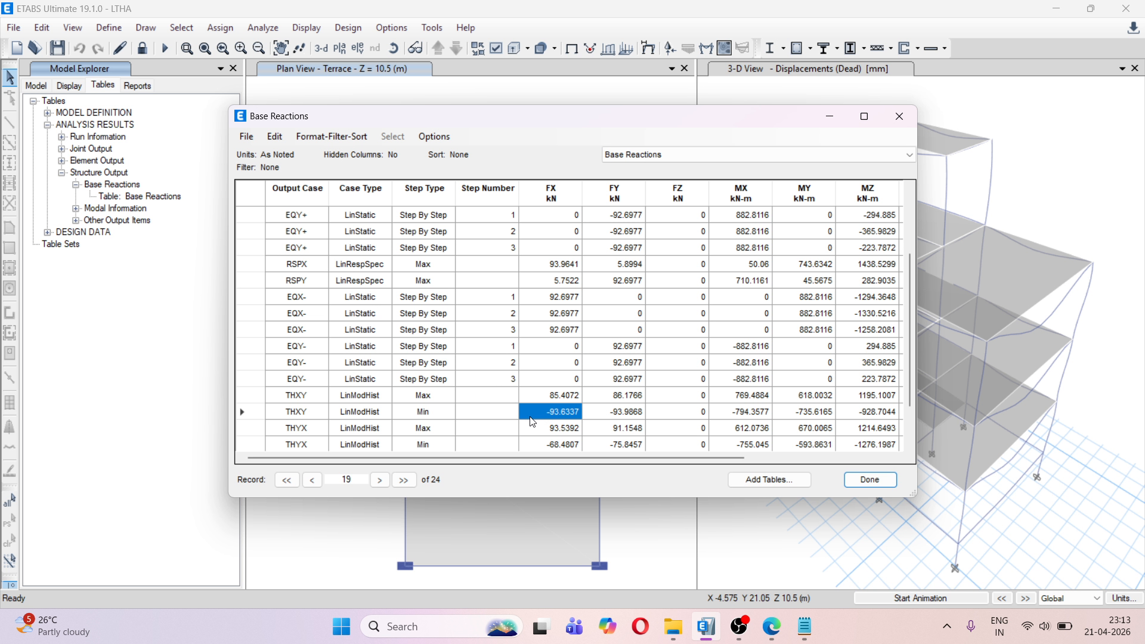
left_click(304, 433)
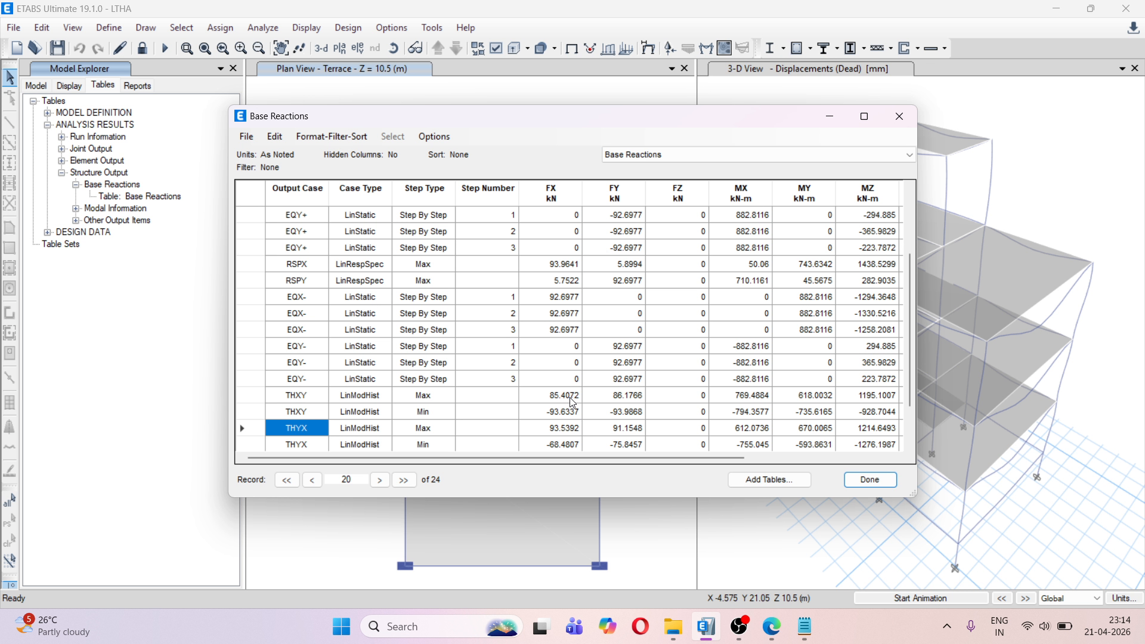
left_click(557, 413)
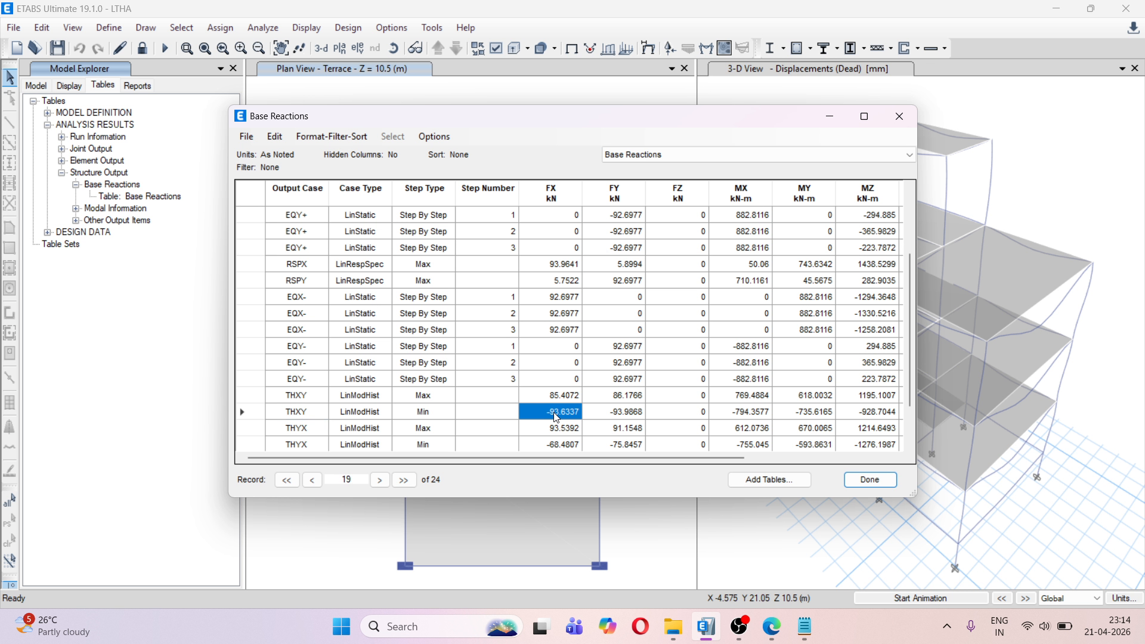
left_click(615, 413)
scroll(609, 412, "up", 2)
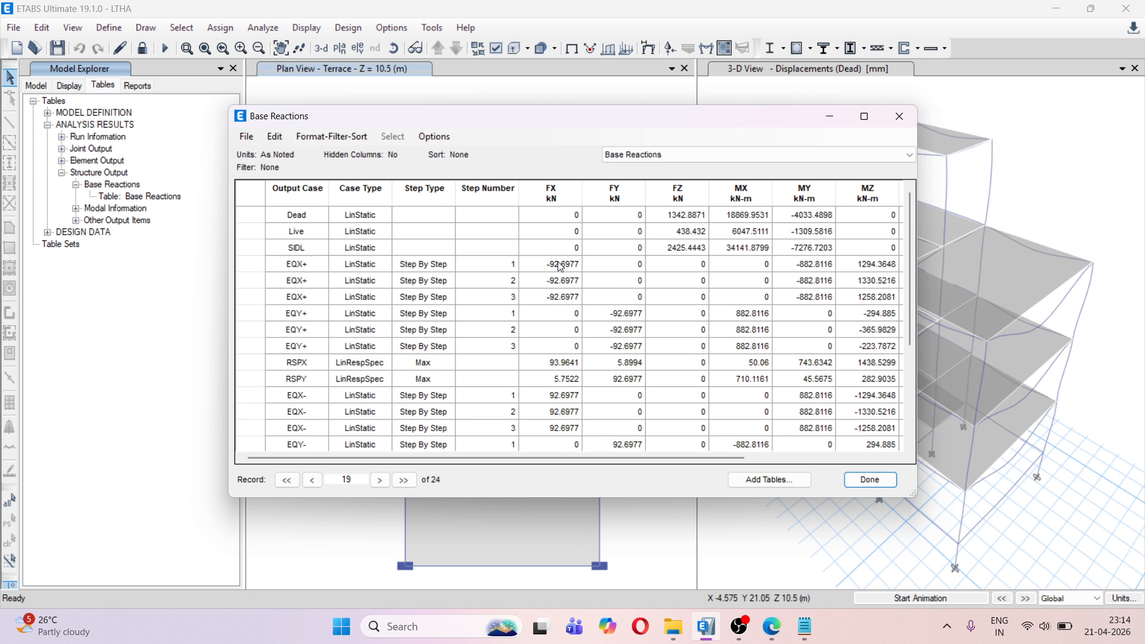
Compare THYX's FX and FY base reactions with the static earthquake base shears, check the THZ rows, and close the table
scroll(614, 325, "down", 4)
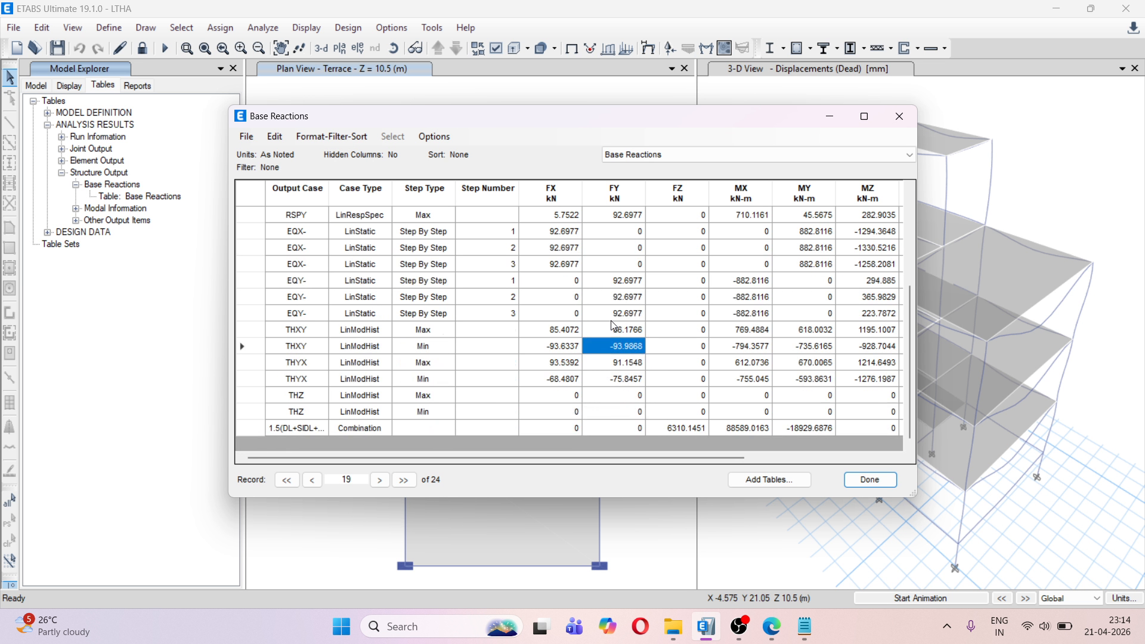
left_click(573, 368)
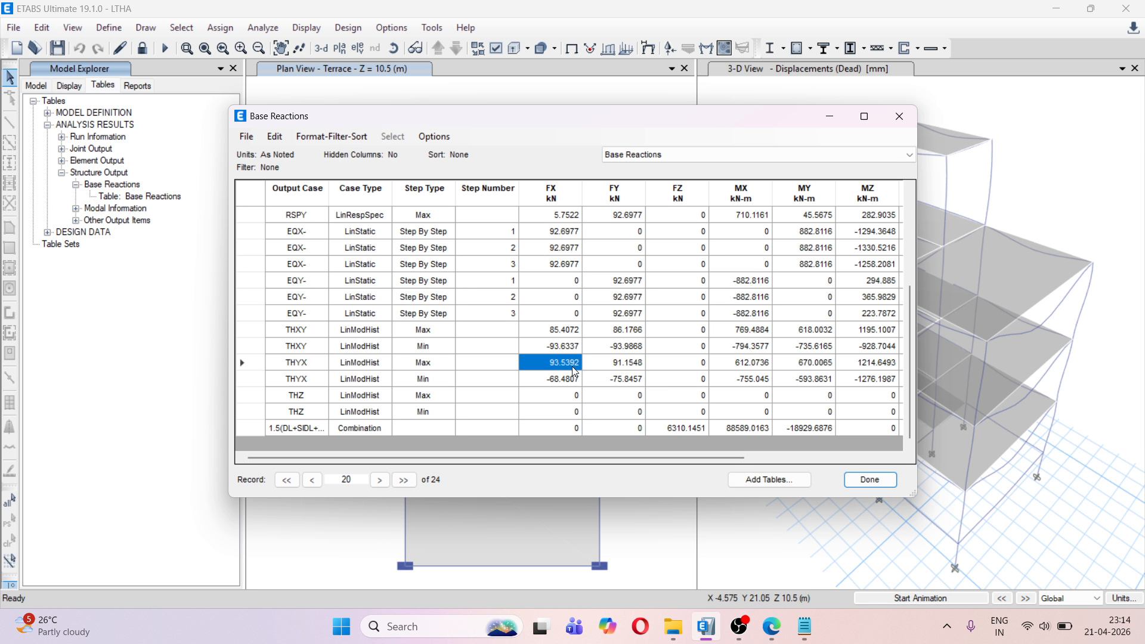
left_click(632, 366)
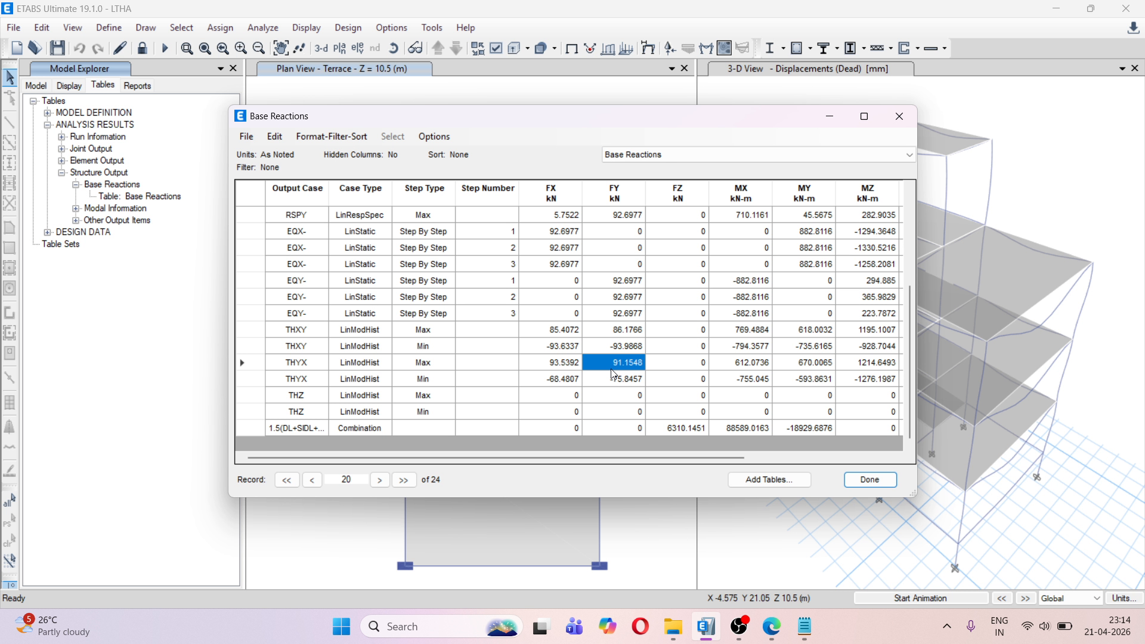
scroll(617, 382, "up", 3)
scroll(637, 425, "down", 3)
scroll(621, 371, "up", 4)
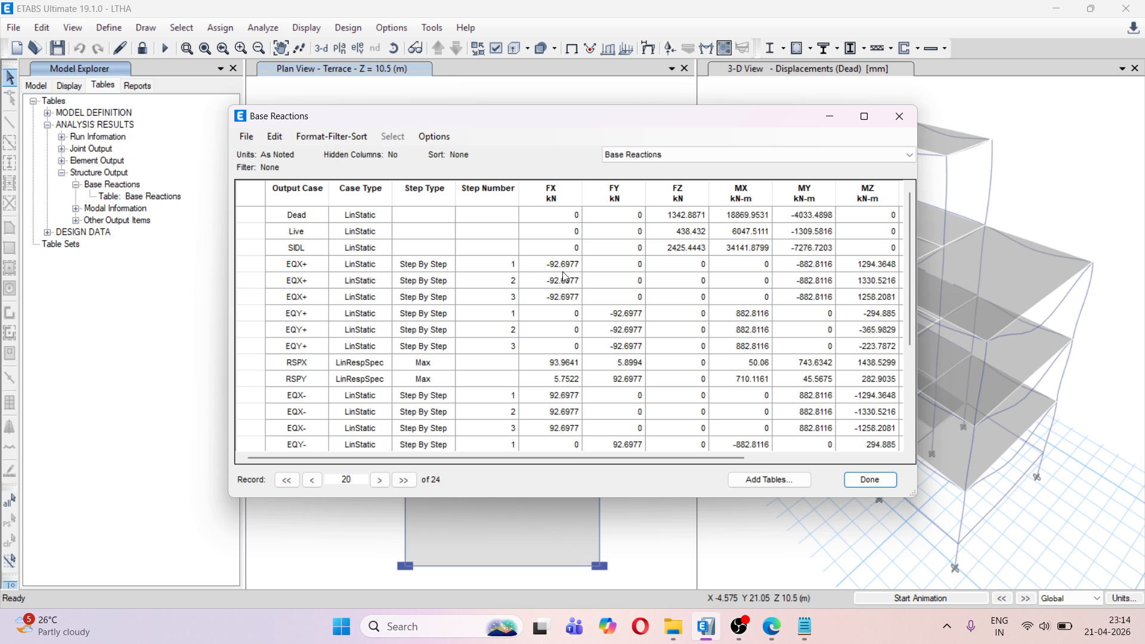
scroll(565, 276, "down", 1)
scroll(564, 278, "down", 3)
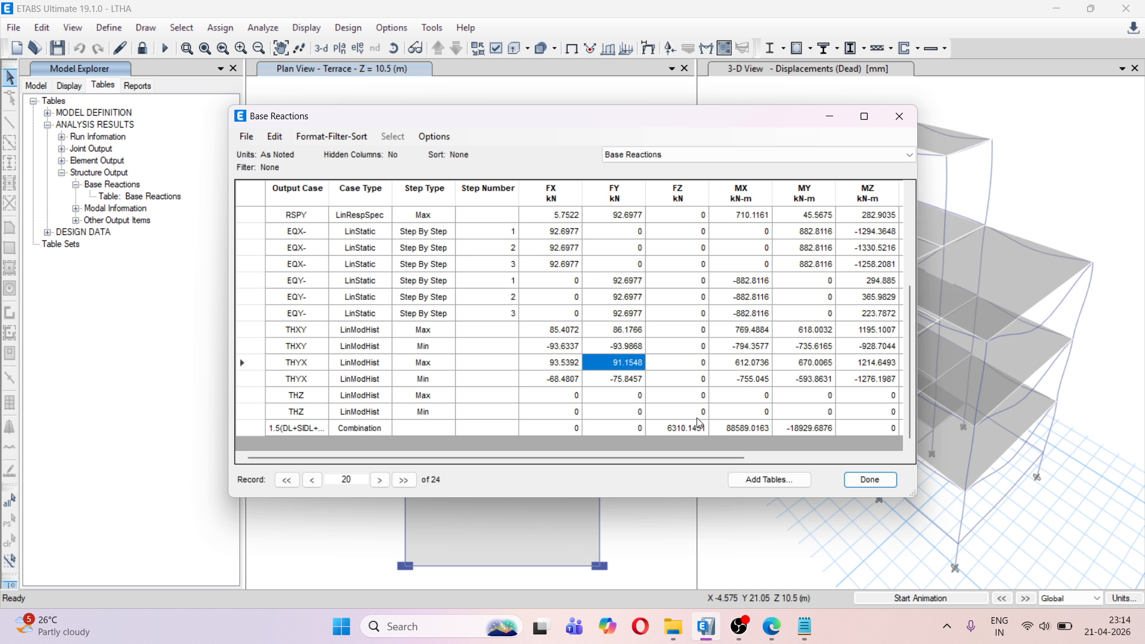
left_click(875, 481)
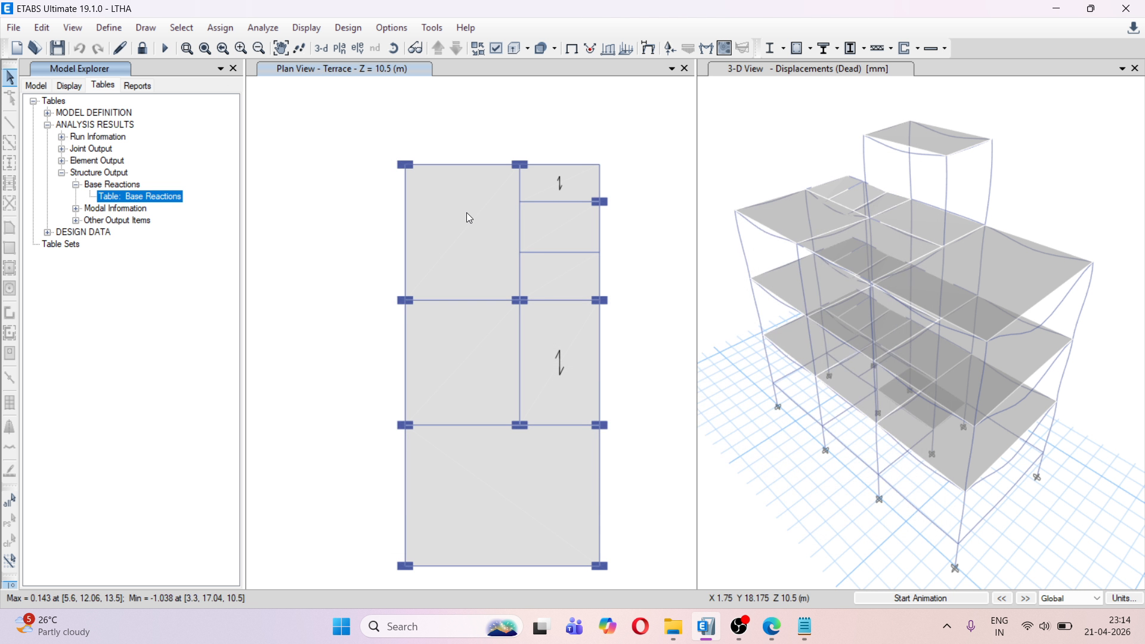
Display the combined story response plots for load case THXY in direction X and animate them at a faster speed
left_click(293, 118)
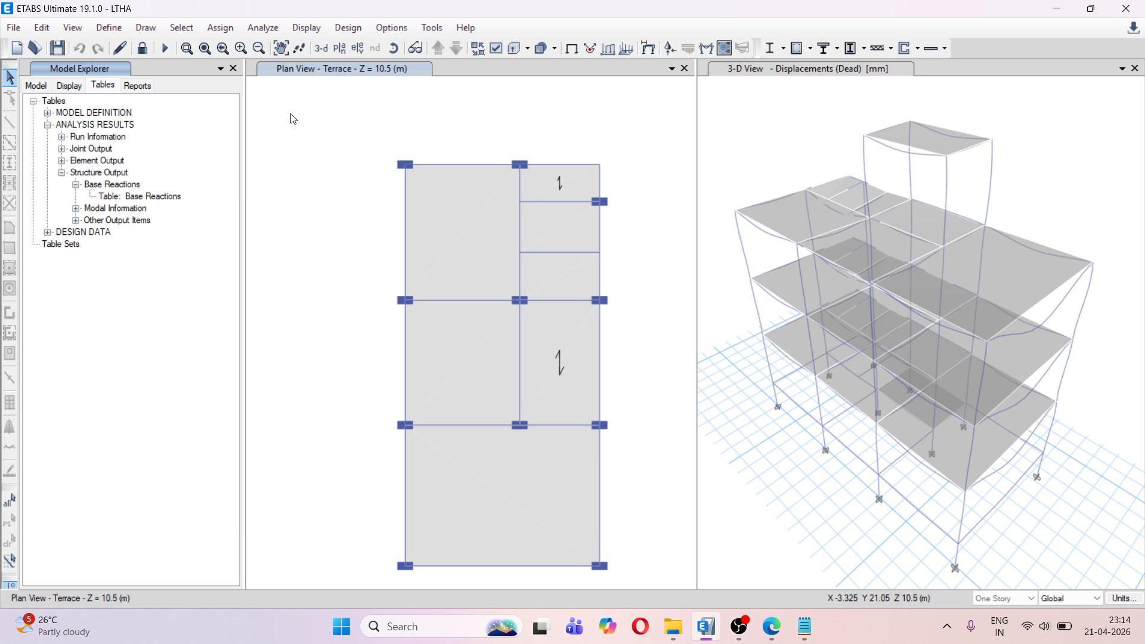
left_click(312, 30)
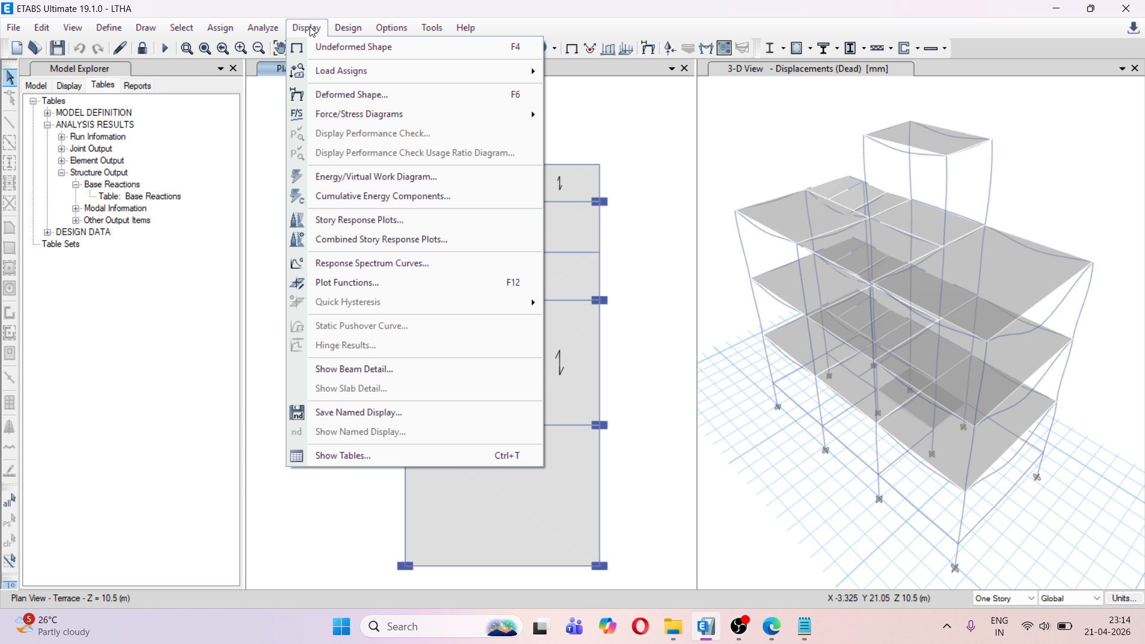
left_click(409, 243)
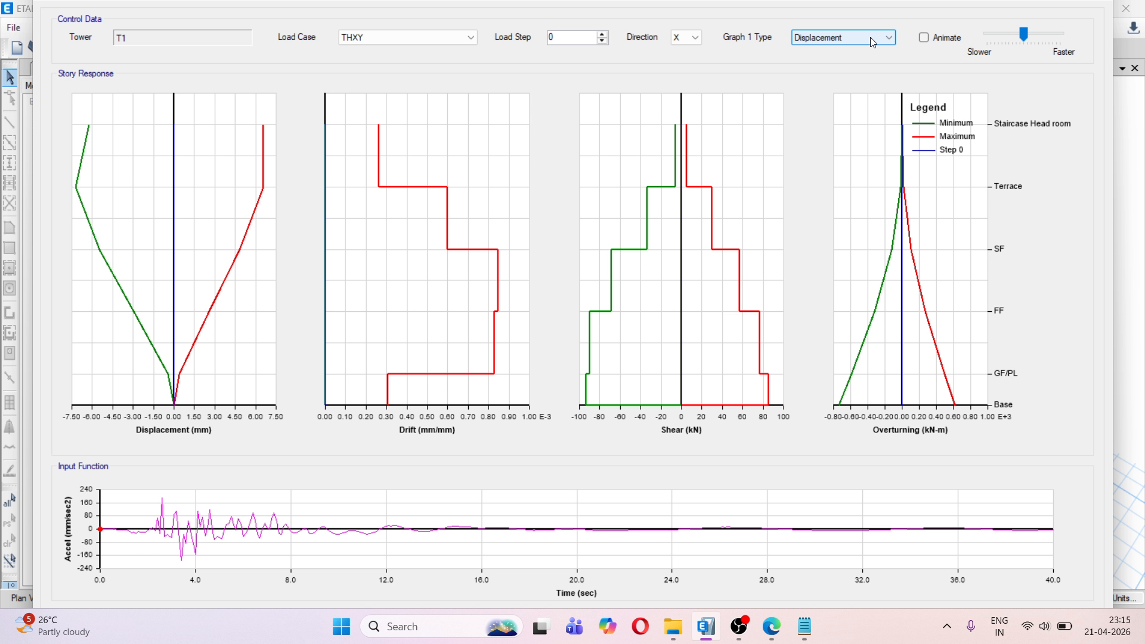
left_click(924, 38)
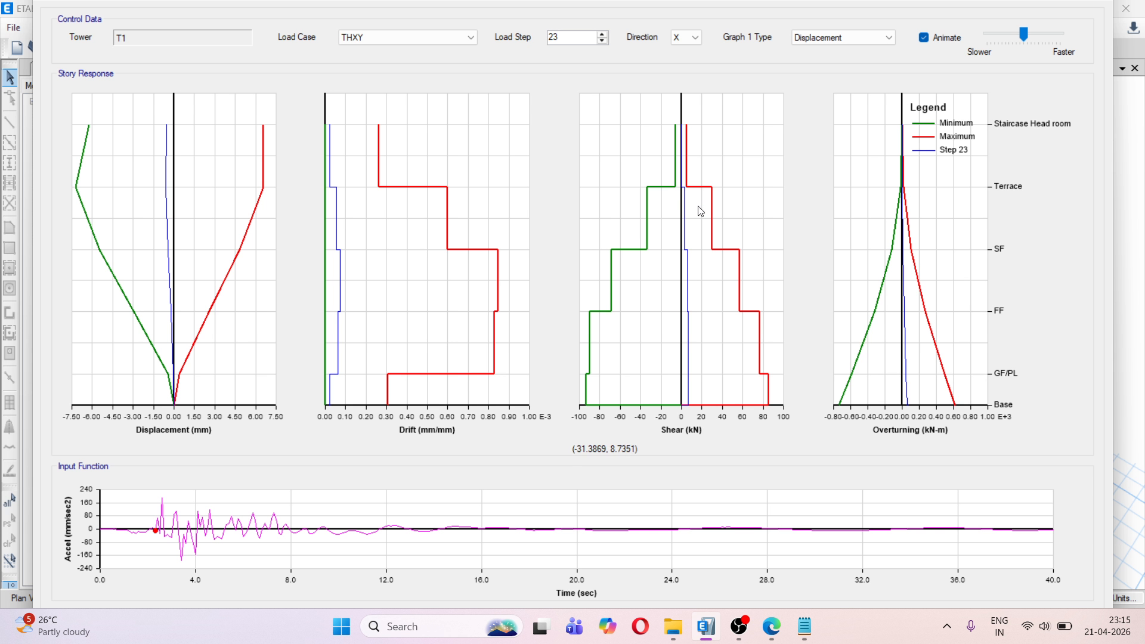
left_click_drag(1025, 35, 1045, 35)
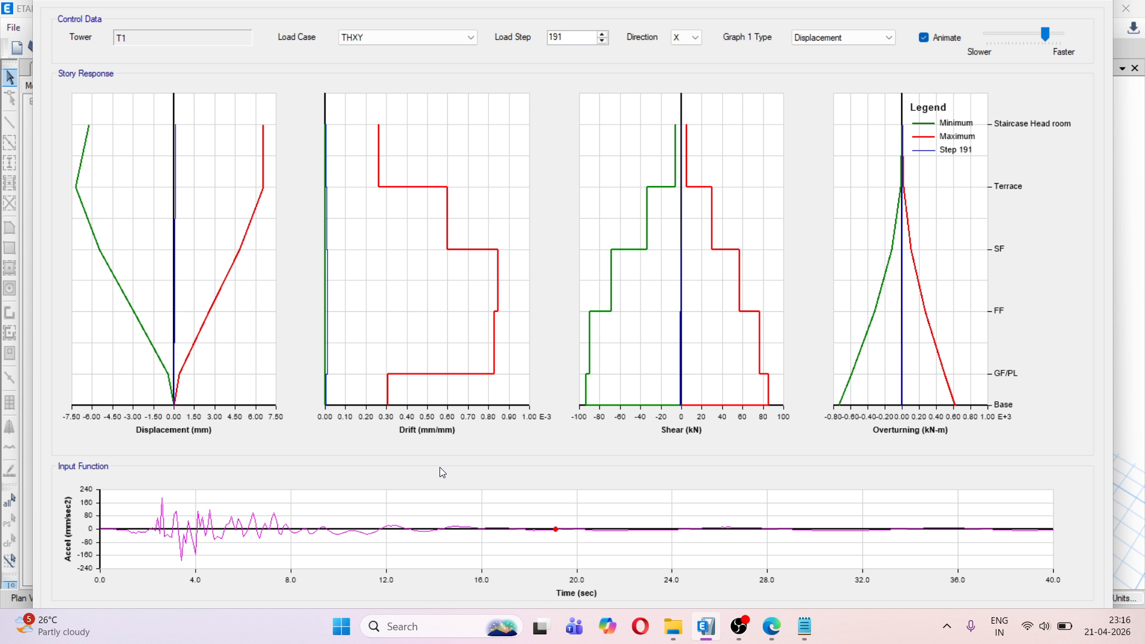
left_click(737, 618)
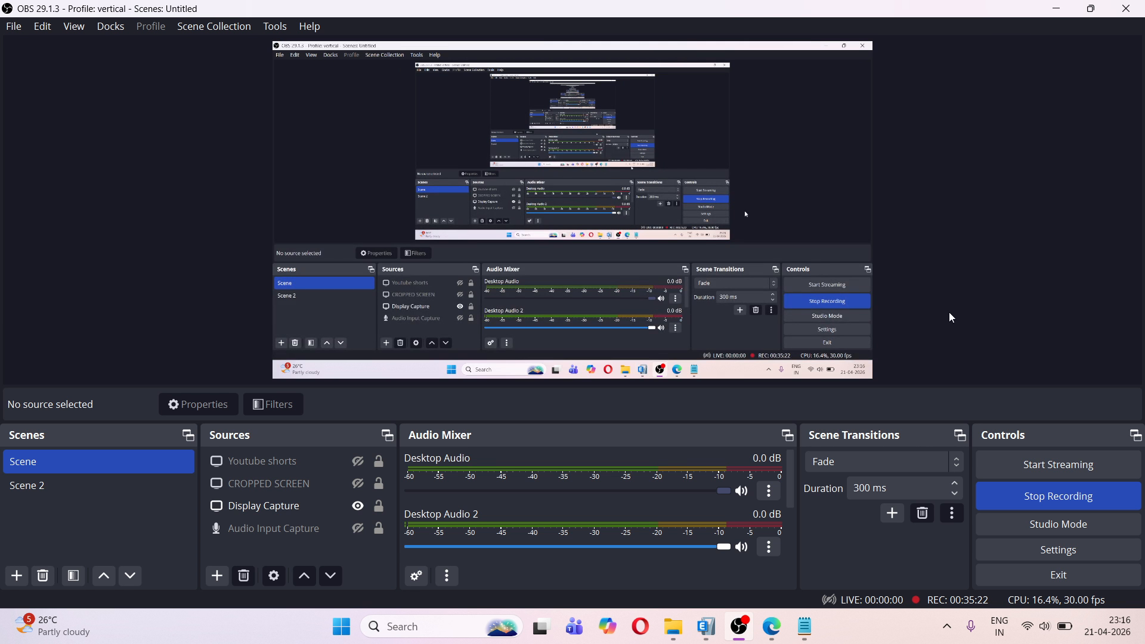